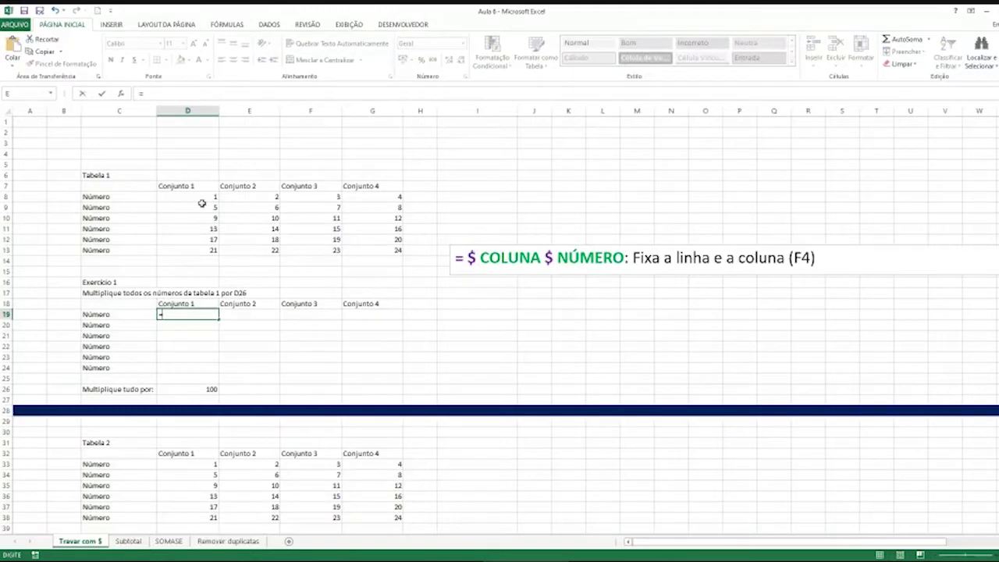
Step: Enter =D8*D26 with relative references in D19 and copy the formula across to G19
{"action": "left_click", "coordinate": [202, 200]}
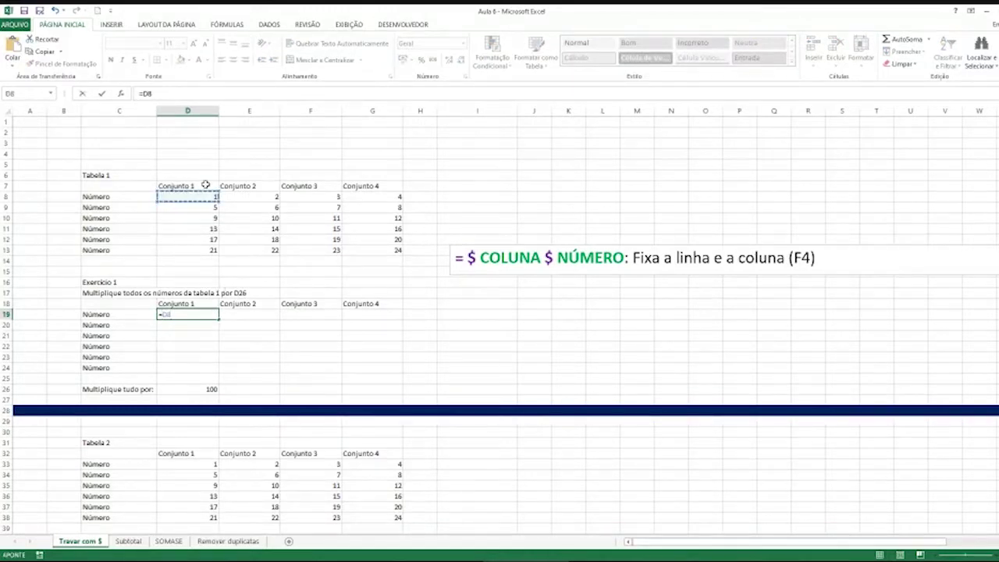
{"action": "type", "text": "*"}
{"action": "left_click", "coordinate": [213, 390]}
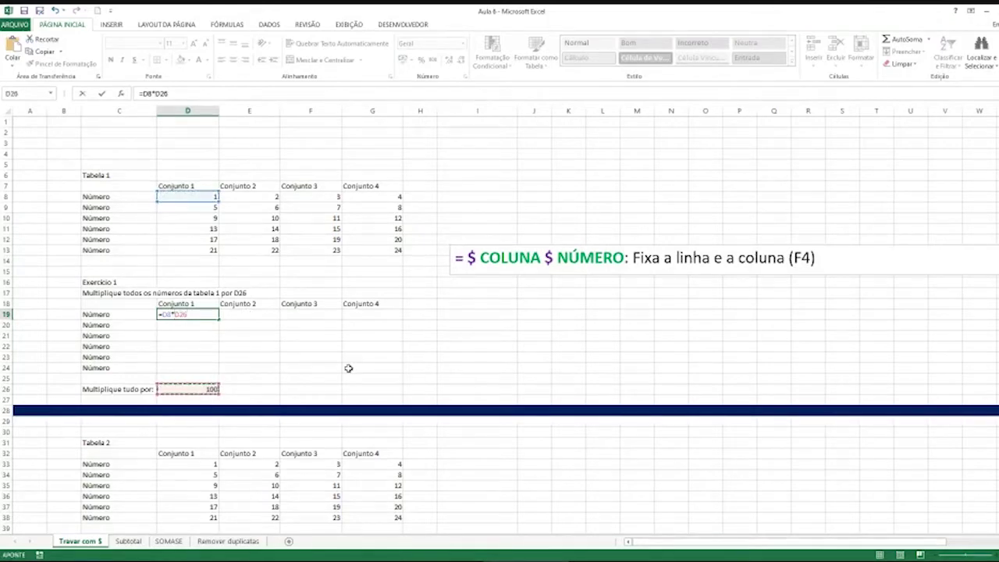
{"action": "key", "text": "Return"}
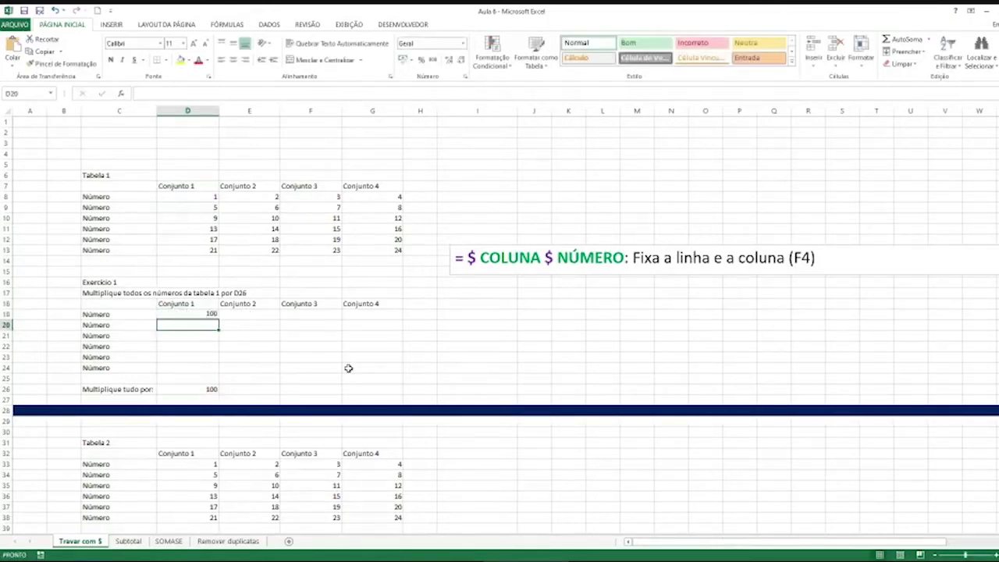
{"action": "left_click", "coordinate": [211, 315]}
{"action": "left_click_drag", "start_coordinate": [219, 320], "coordinate": [403, 321]}
{"action": "left_click", "coordinate": [284, 324]}
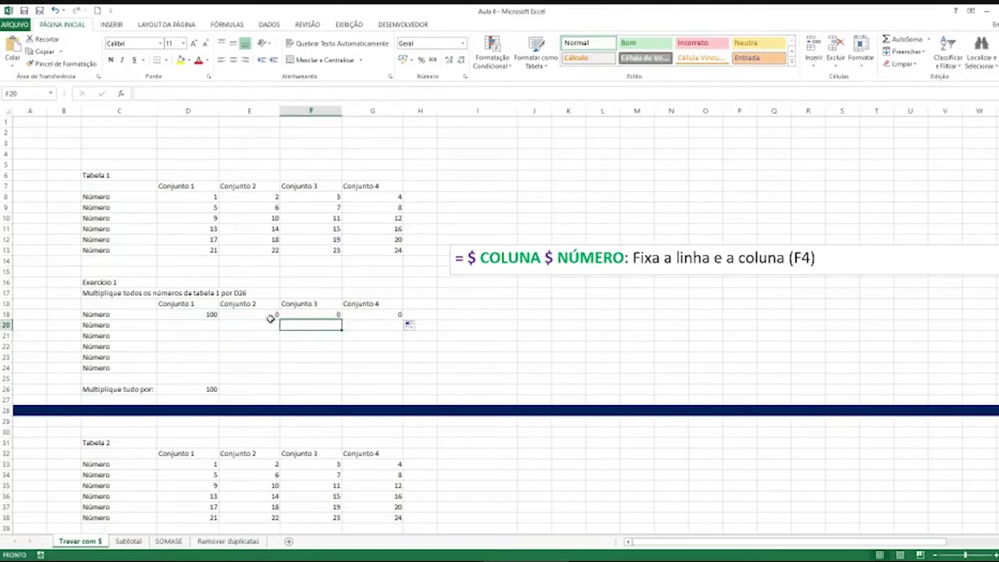
Step: Examine which cells the copied formula in E19 references, comparing D26 with E26
{"action": "double_click", "coordinate": [270, 316]}
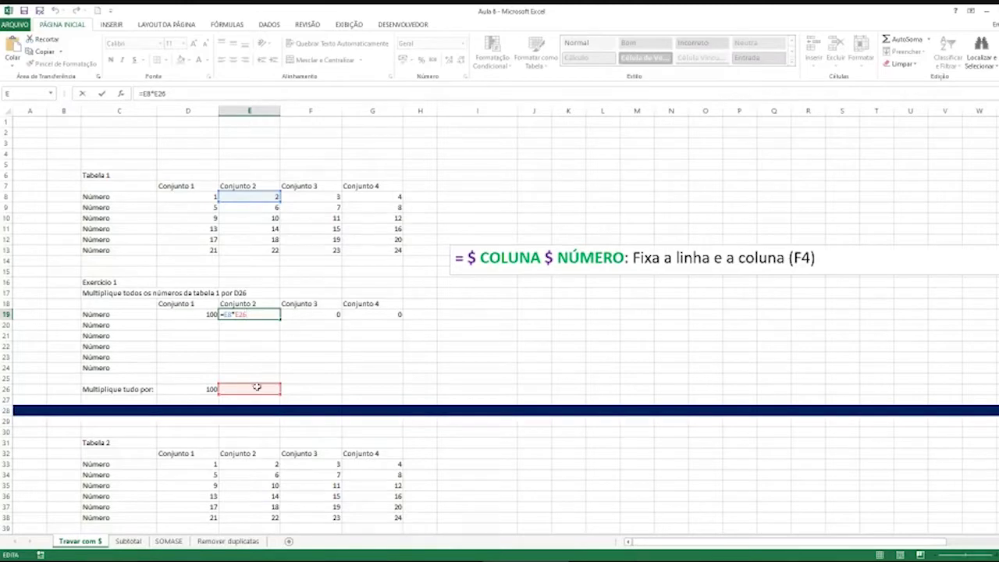
{"action": "key", "text": "ctrl+Return"}
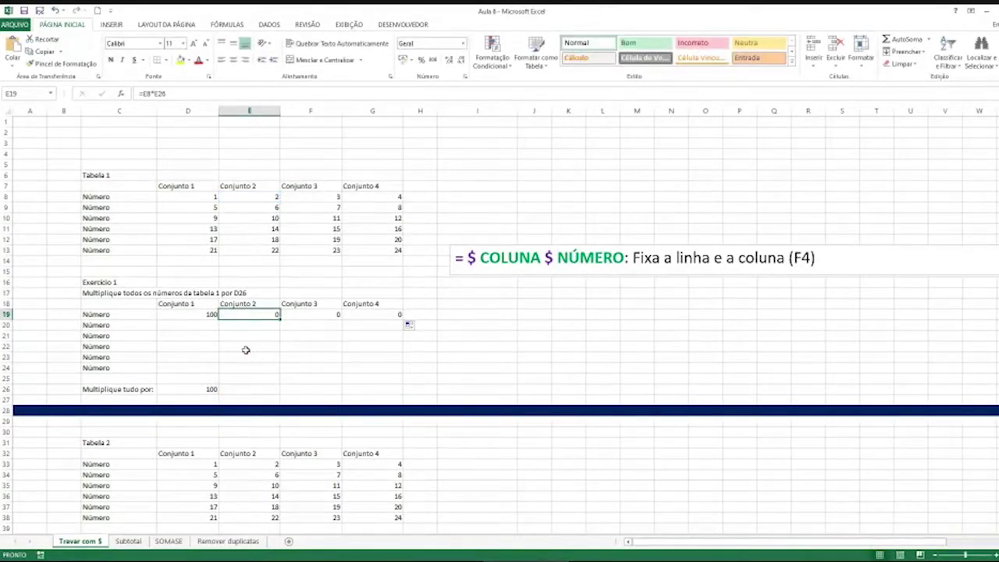
{"action": "left_click", "coordinate": [209, 389]}
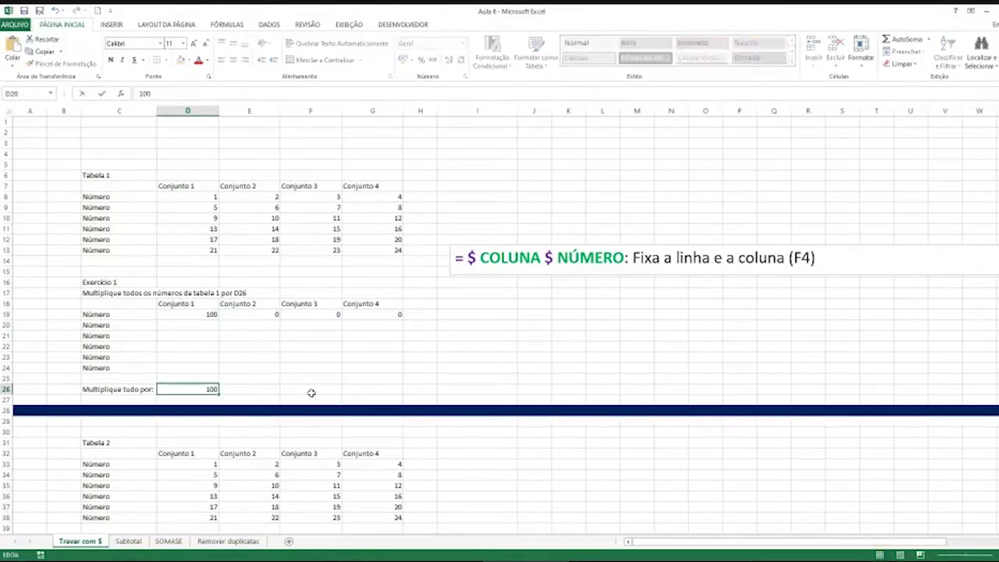
{"action": "left_click", "coordinate": [245, 389]}
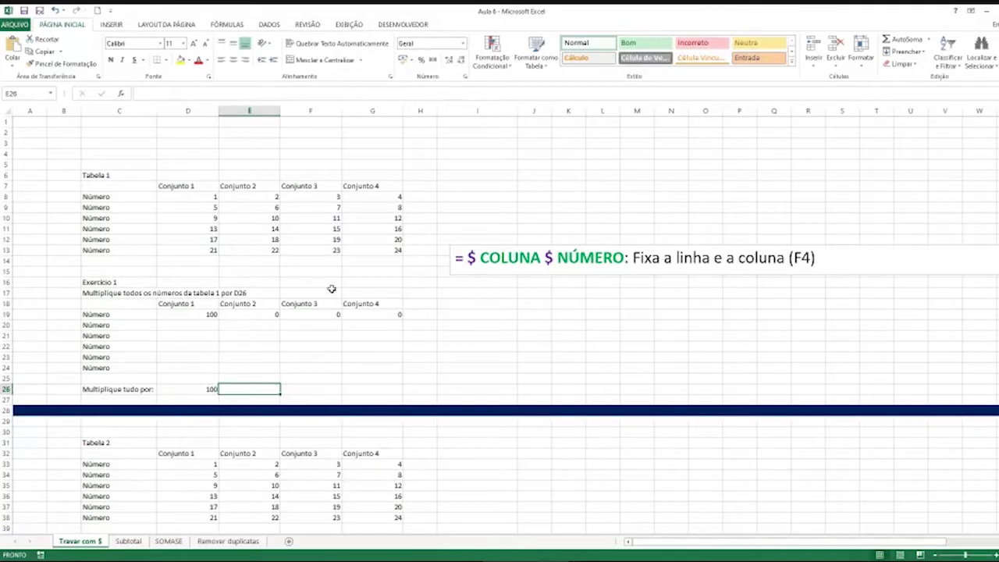
Step: Clear the formulas from D19:G19 in the Exercício 1 table
{"action": "left_click_drag", "start_coordinate": [354, 313], "coordinate": [191, 309]}
{"action": "key", "text": "Delete"}
{"action": "left_click", "coordinate": [196, 316]}
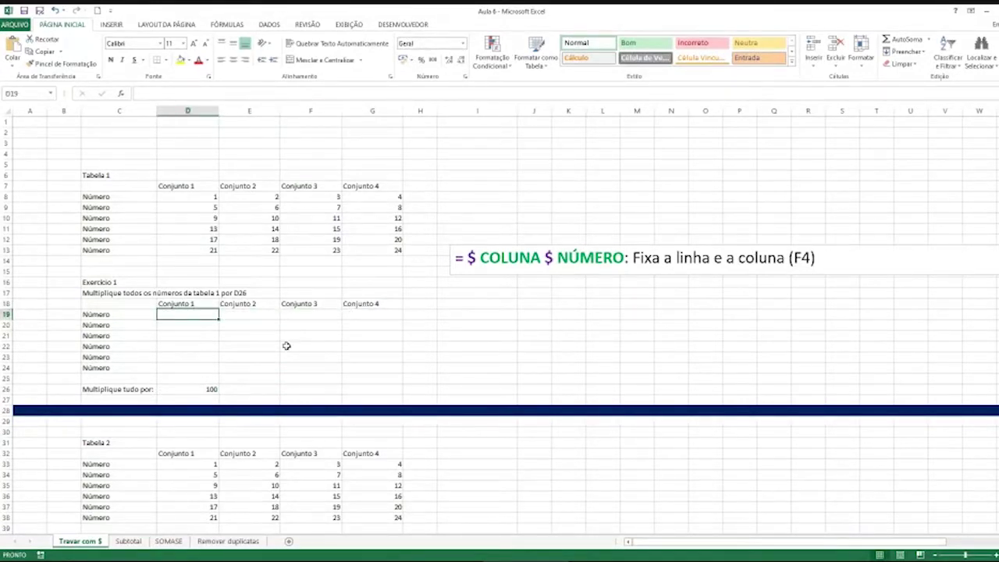
Step: Enter =D8*$D$26 in D19, locking both the column and the row of the multiplier cell
{"action": "type", "text": "="}
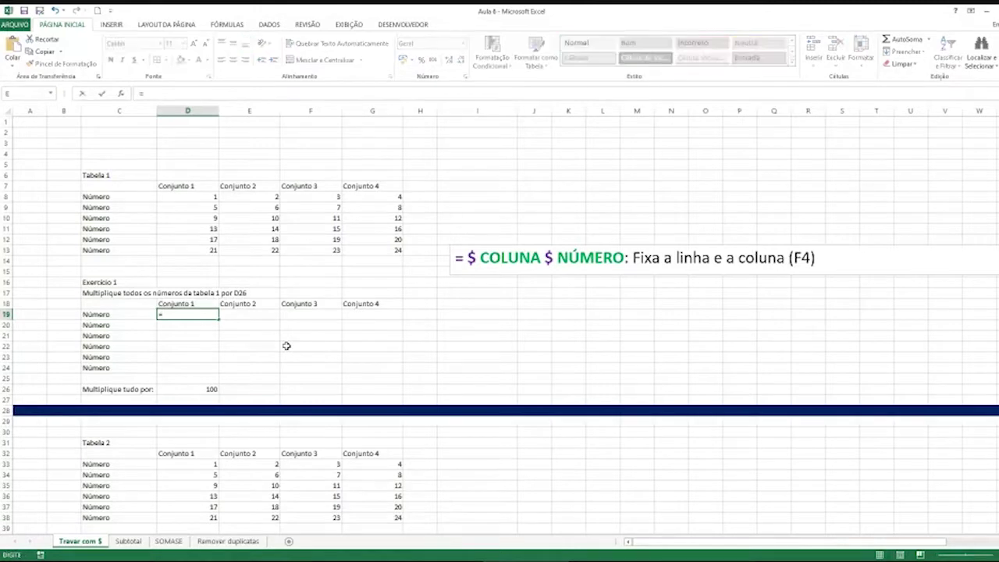
{"action": "left_click", "coordinate": [214, 198]}
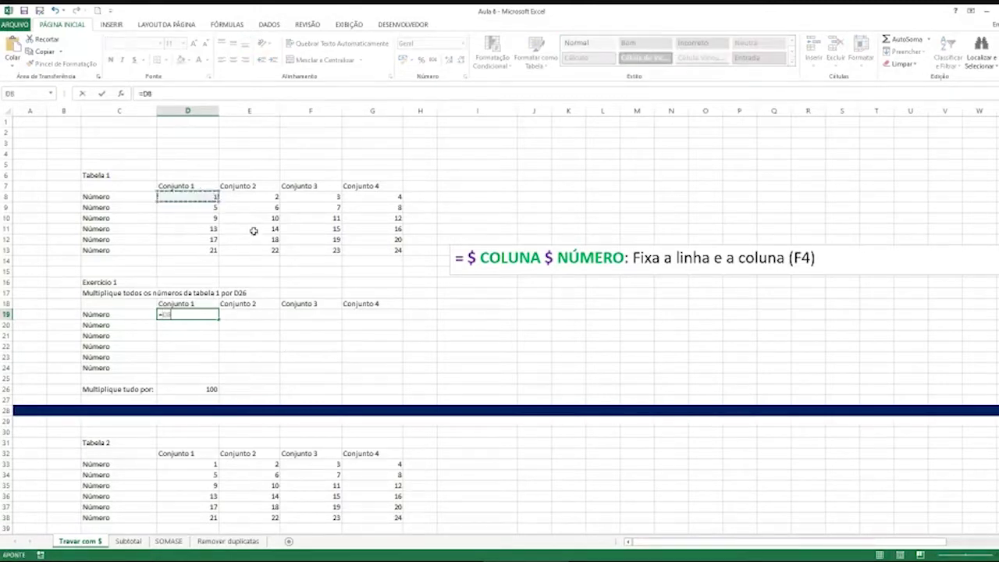
{"action": "type", "text": "*"}
{"action": "left_click", "coordinate": [205, 387]}
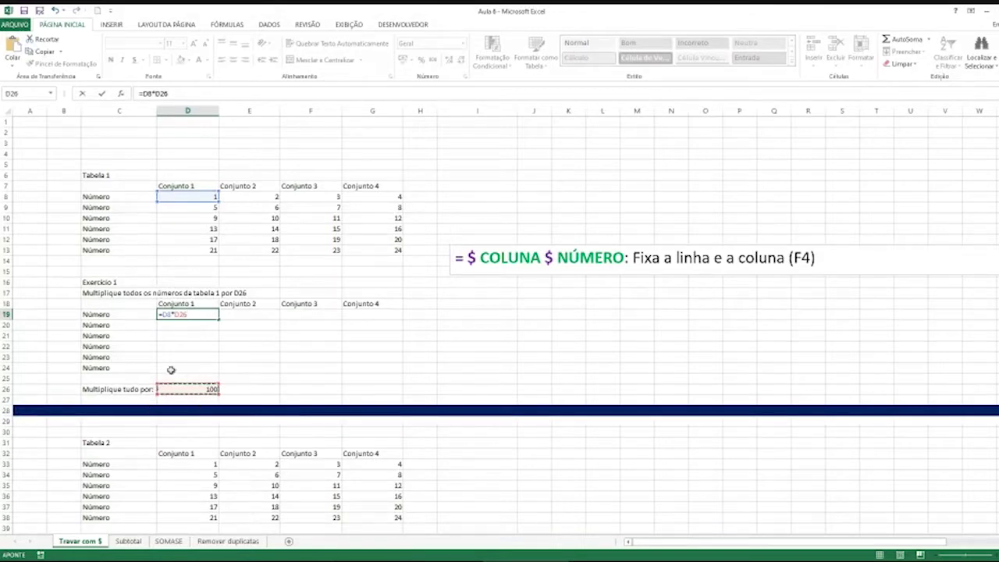
{"action": "key", "text": "F4"}
{"action": "left_click", "coordinate": [179, 314]}
{"action": "key", "text": "Return"}
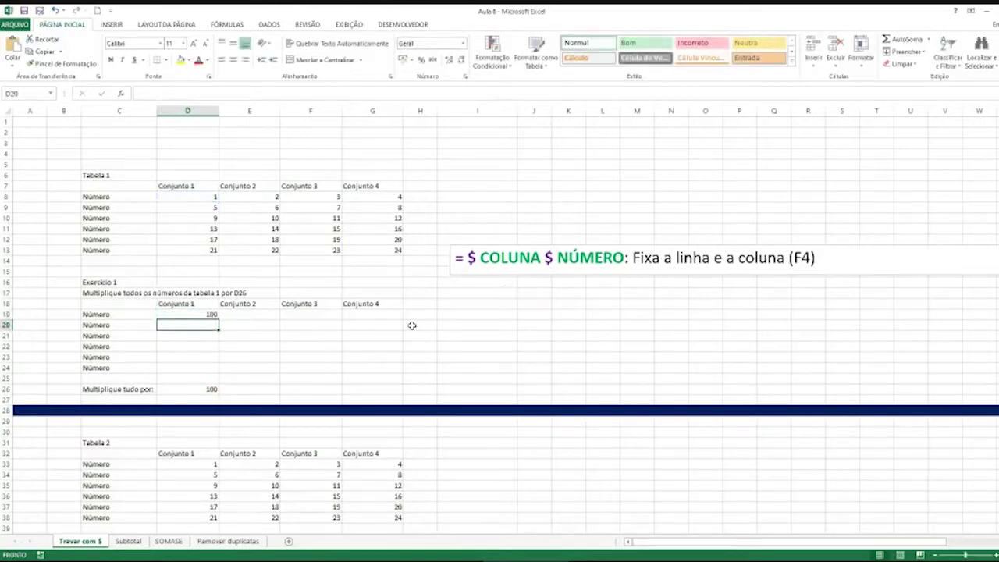
Step: Copy the D19 formula across to G19 and check the references in G19
{"action": "left_click", "coordinate": [213, 315]}
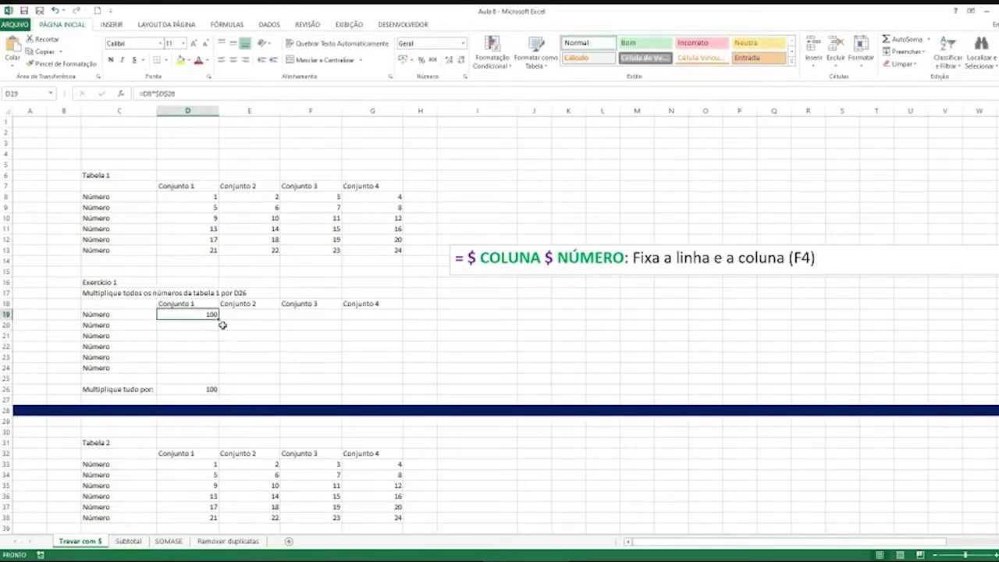
{"action": "left_click_drag", "start_coordinate": [219, 320], "coordinate": [398, 325]}
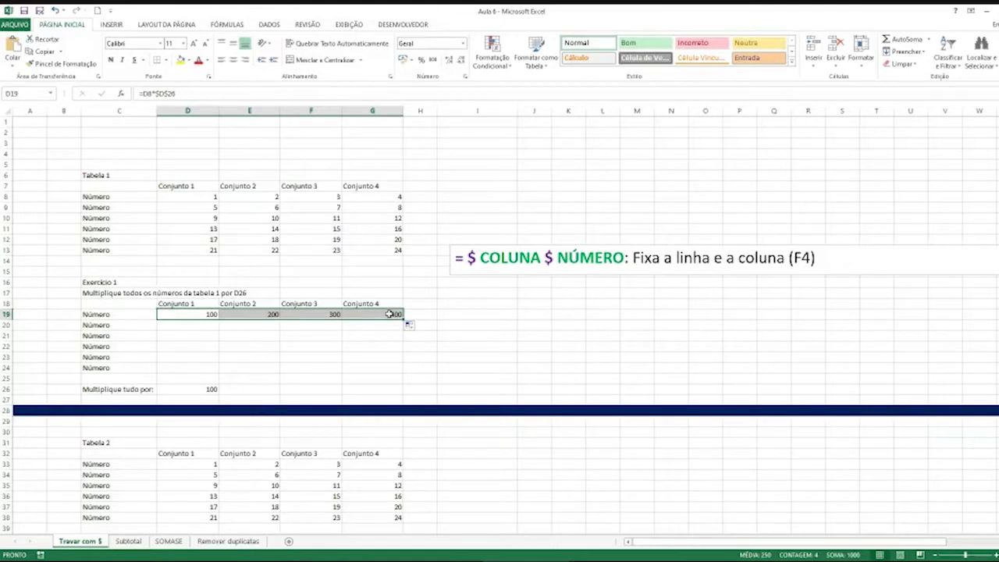
{"action": "double_click", "coordinate": [389, 314]}
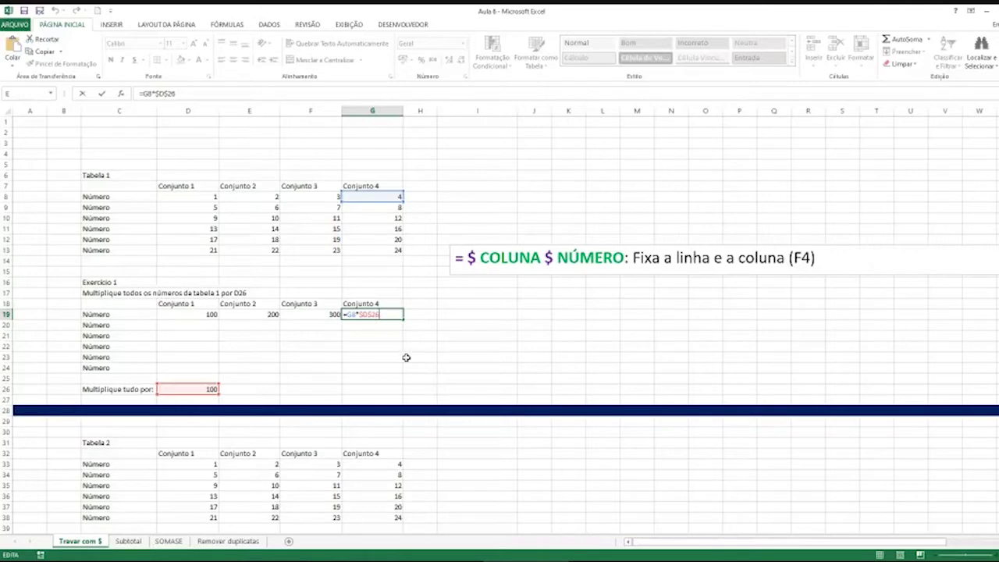
{"action": "key", "text": "Return"}
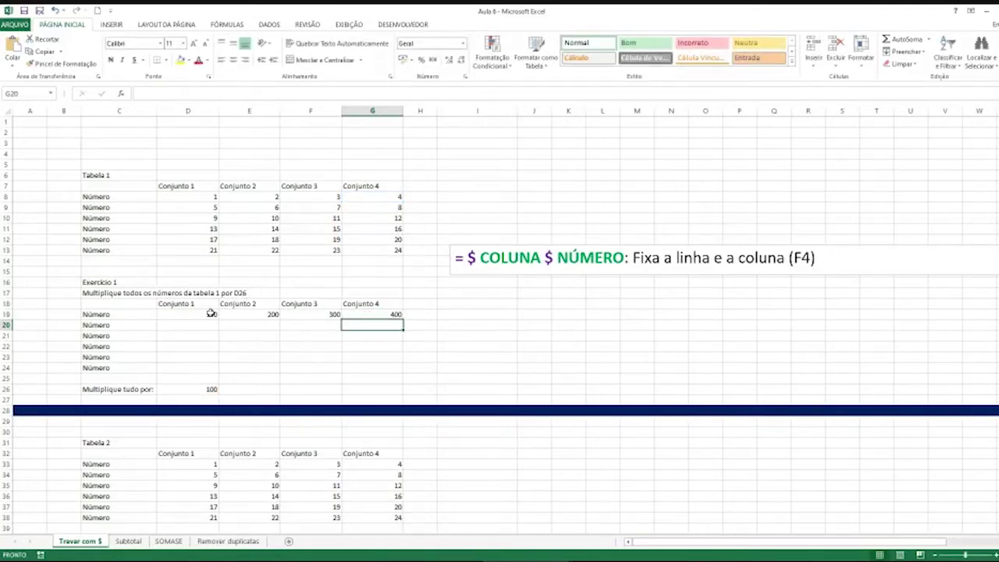
Step: Copy the formulas in D19:G19 down to row 24 and check the references in G24
{"action": "left_click_drag", "start_coordinate": [211, 313], "coordinate": [402, 372]}
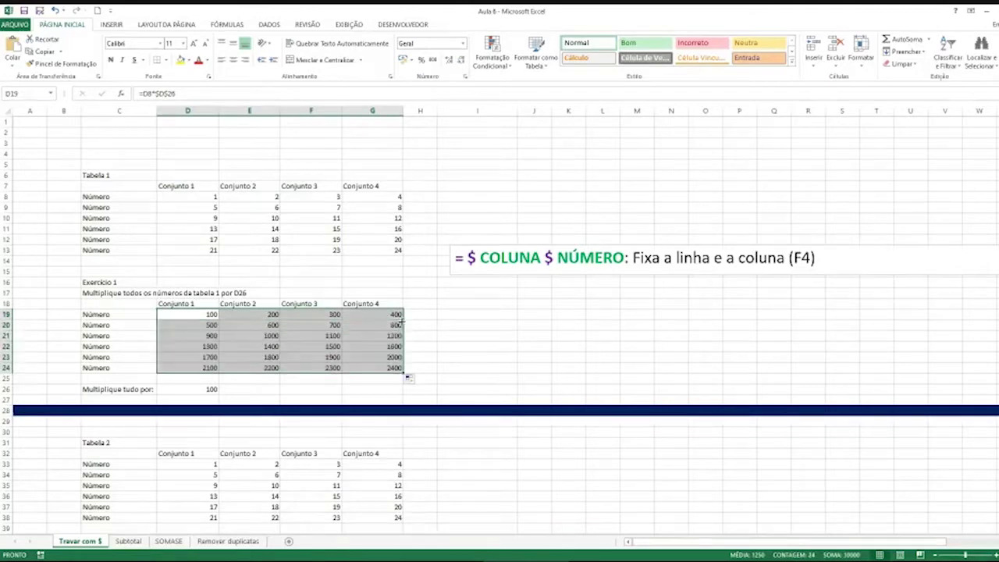
{"action": "left_click", "coordinate": [393, 366]}
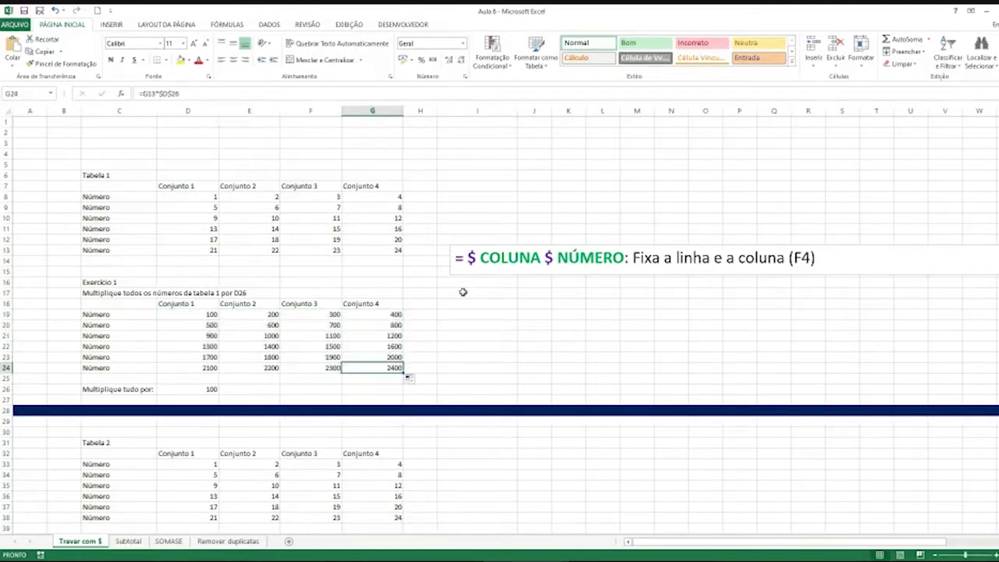
{"action": "double_click", "coordinate": [371, 368]}
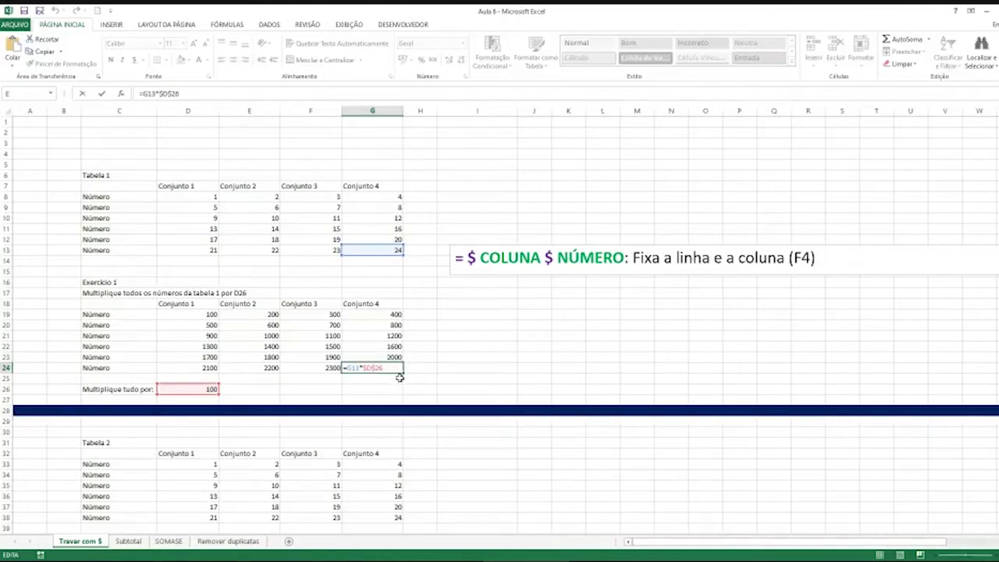
{"action": "key", "text": "Return"}
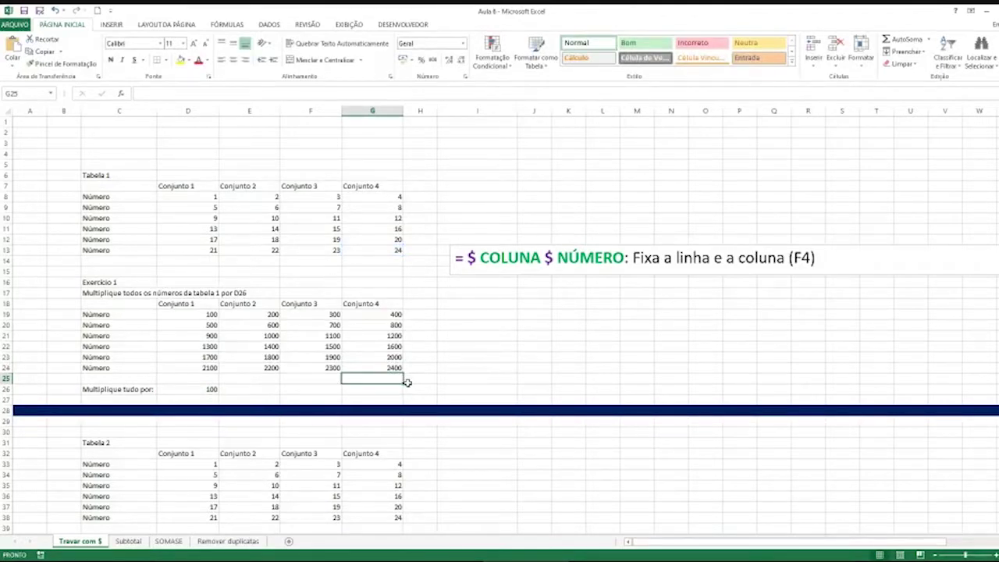
{"action": "left_click", "coordinate": [185, 388]}
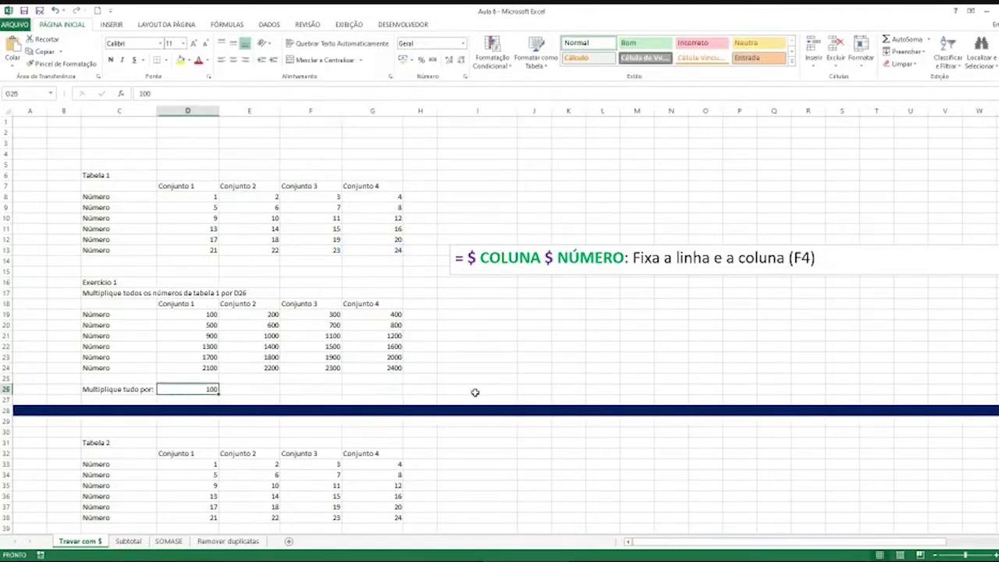
{"action": "scroll", "coordinate": [475, 392], "scroll_direction": "down", "scroll_amount": 1}
{"action": "scroll", "coordinate": [474, 392], "scroll_direction": "down", "scroll_amount": 4}
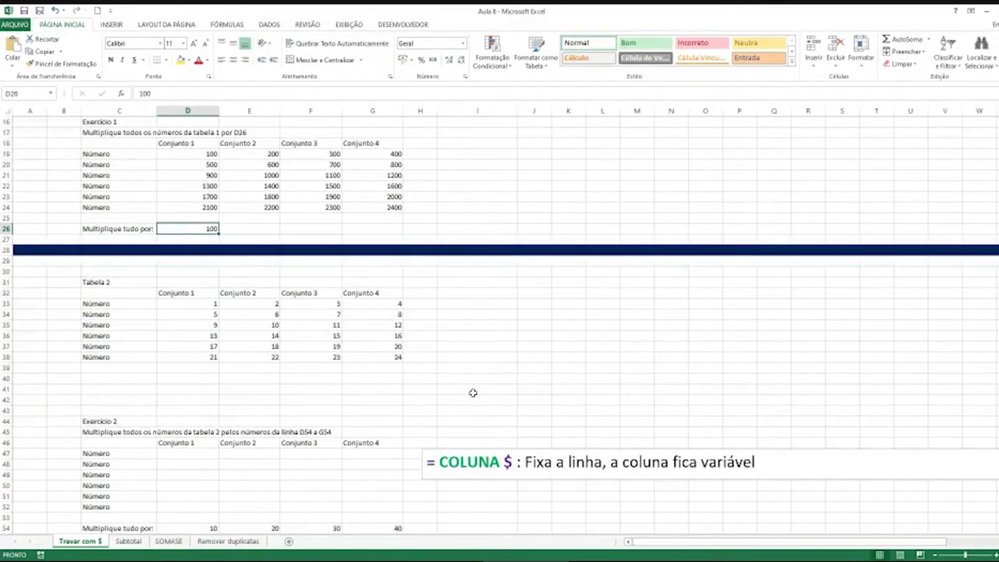
{"action": "scroll", "coordinate": [472, 392], "scroll_direction": "up", "scroll_amount": 2}
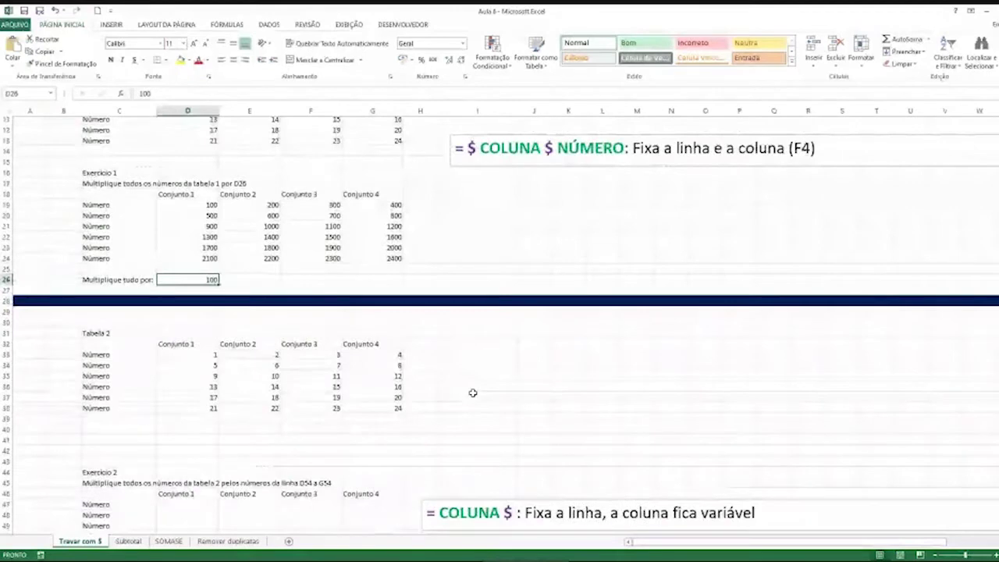
{"action": "scroll", "coordinate": [472, 393], "scroll_direction": "up", "scroll_amount": 3}
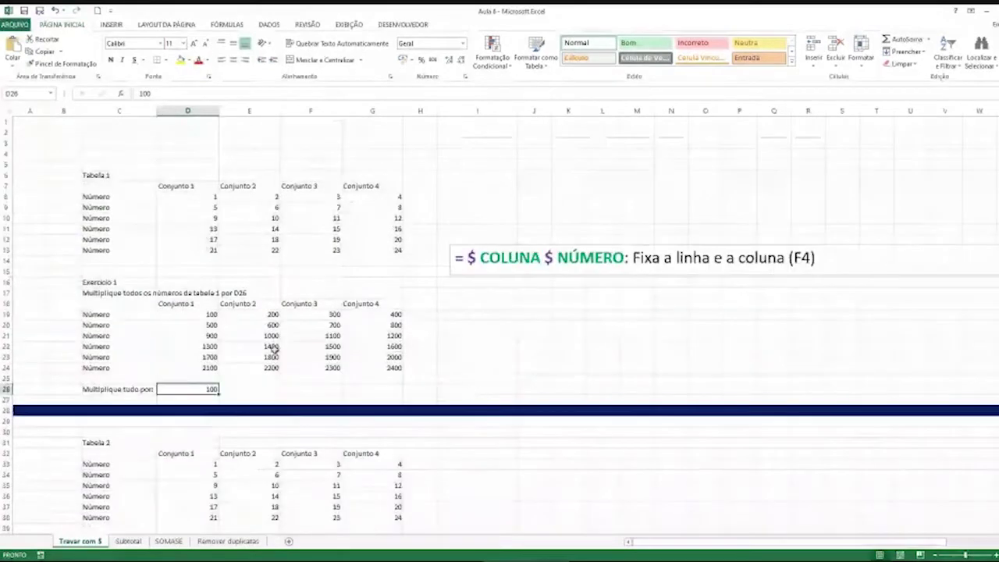
Step: Clear all the formulas from D19:G24 in the Exercício 1 table
{"action": "left_click_drag", "start_coordinate": [205, 315], "coordinate": [399, 369]}
{"action": "key", "text": "Delete"}
{"action": "left_click", "coordinate": [211, 313]}
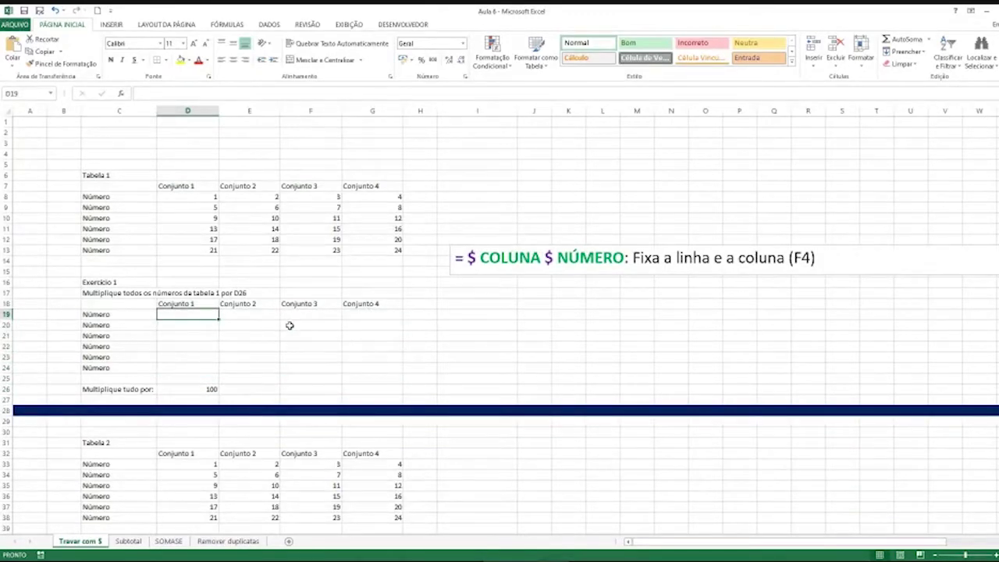
Step: Move the multiplier 100 from D26 to E26
{"action": "left_click", "coordinate": [213, 195]}
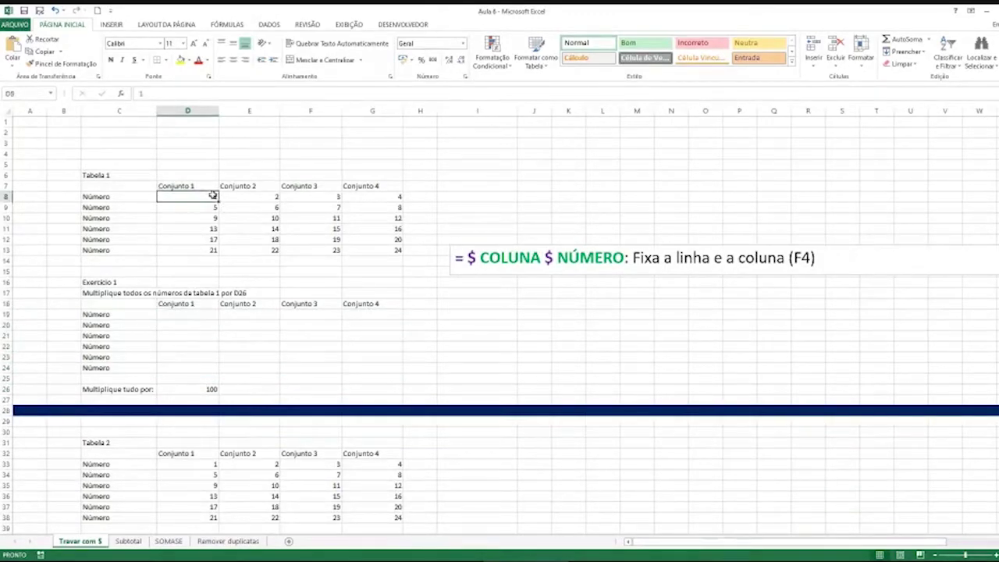
{"action": "left_click", "coordinate": [194, 388]}
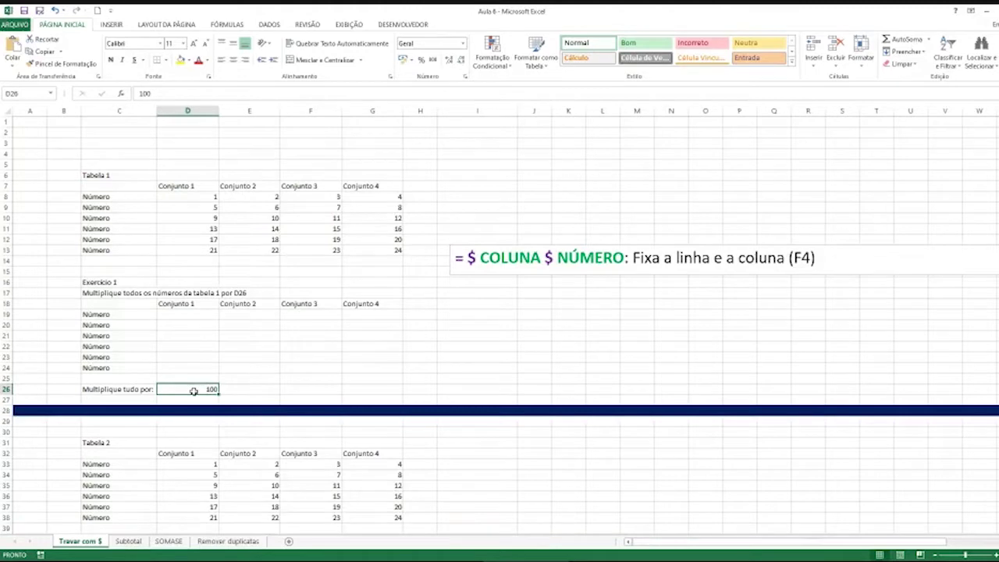
{"action": "left_click_drag", "start_coordinate": [205, 388], "coordinate": [270, 390]}
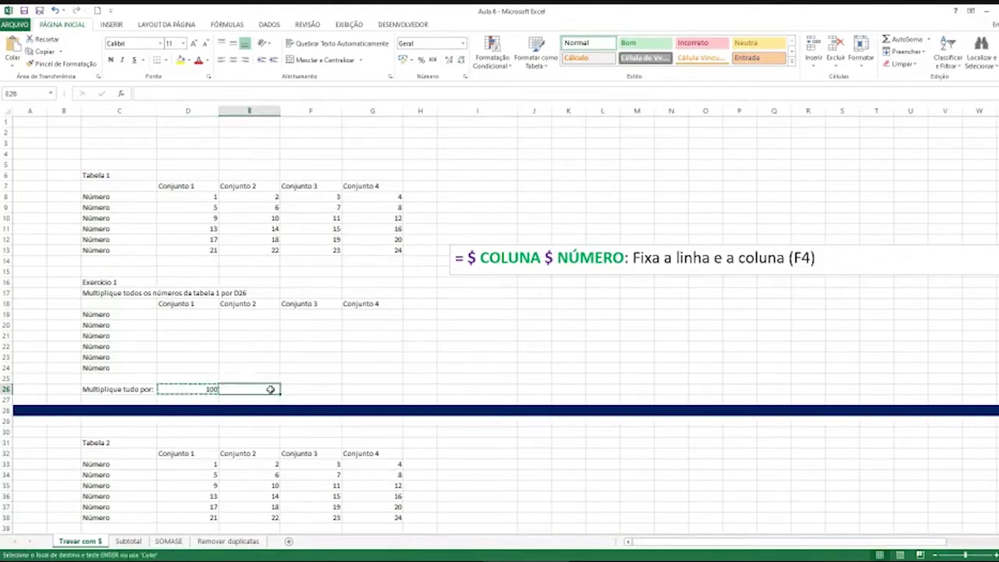
{"action": "left_click", "coordinate": [316, 372]}
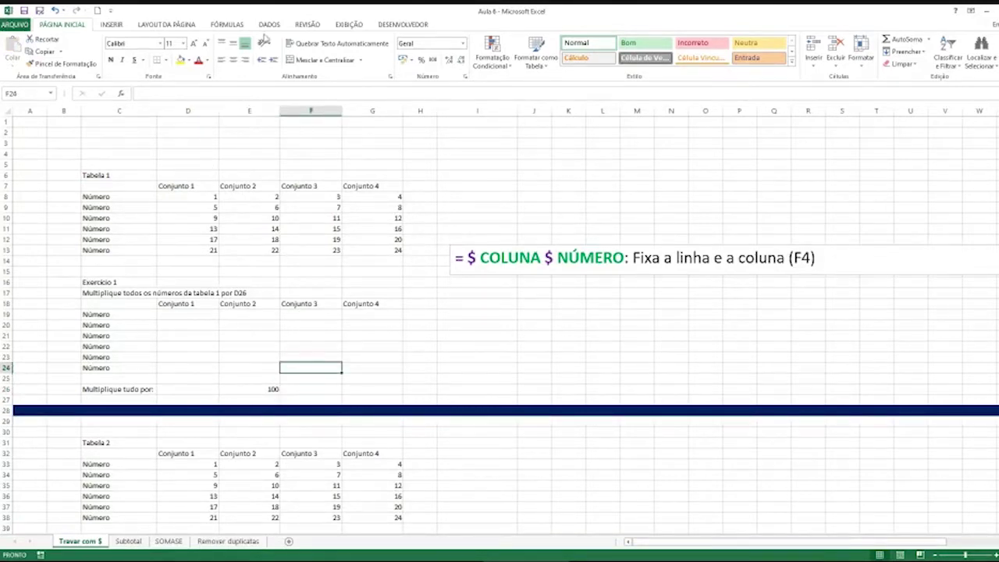
{"action": "left_click", "coordinate": [269, 389]}
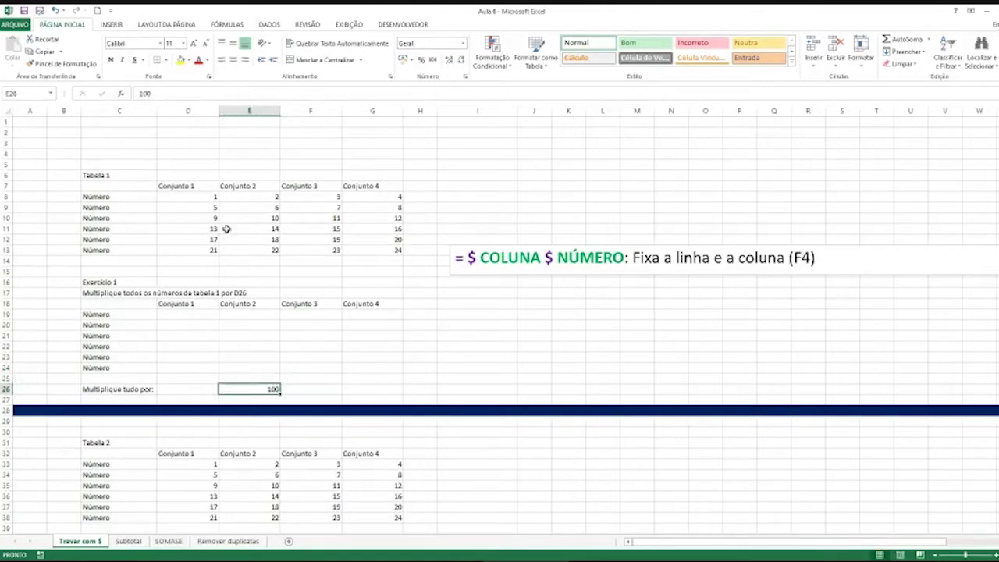
Step: Examine how the Tabela 1 values in D8, E8 and F8 each pair with the multiplier in E26
{"action": "left_click", "coordinate": [212, 197]}
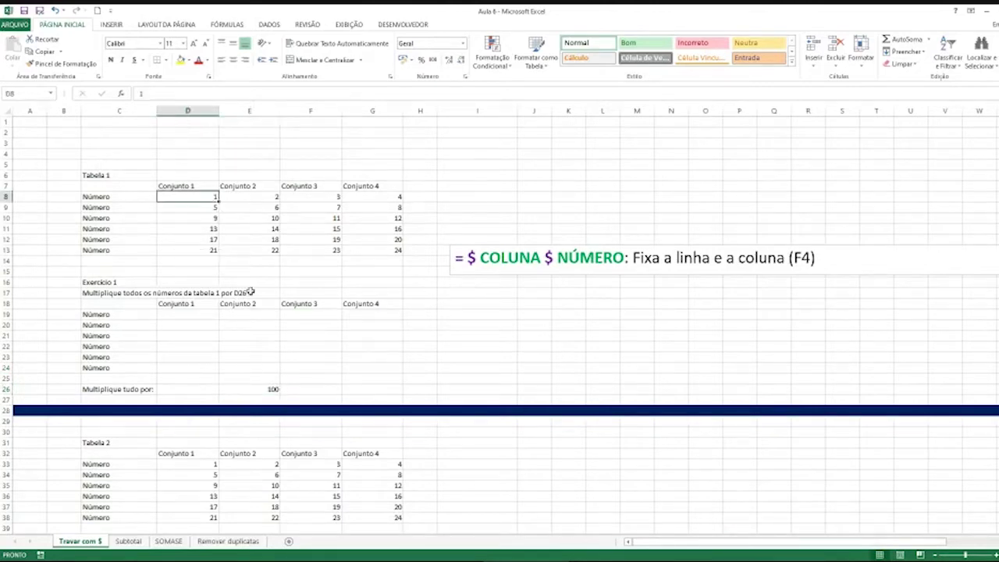
{"action": "left_click", "coordinate": [258, 388]}
{"action": "left_click", "coordinate": [252, 196]}
{"action": "left_click", "coordinate": [258, 387]}
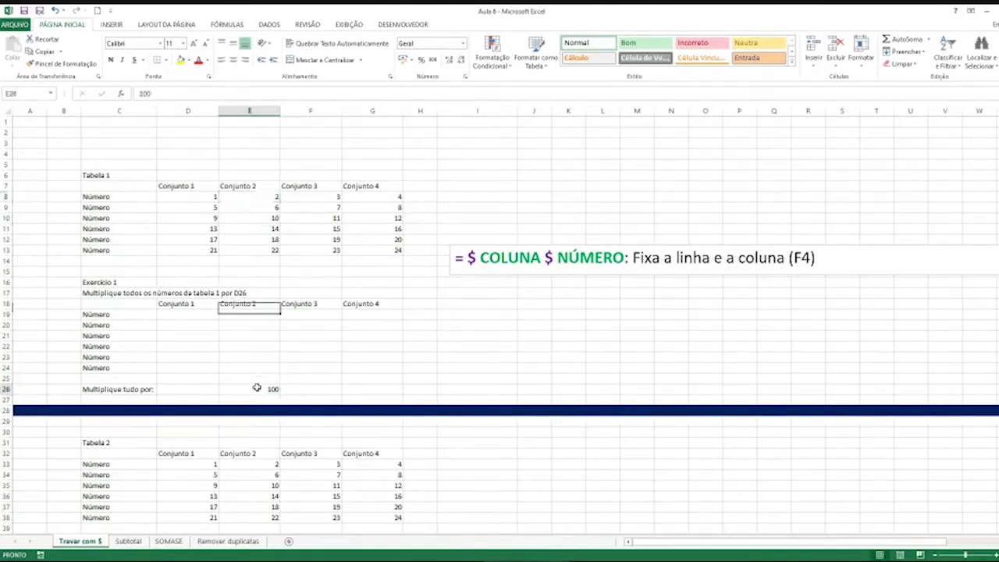
{"action": "left_click", "coordinate": [315, 198]}
{"action": "left_click", "coordinate": [271, 388]}
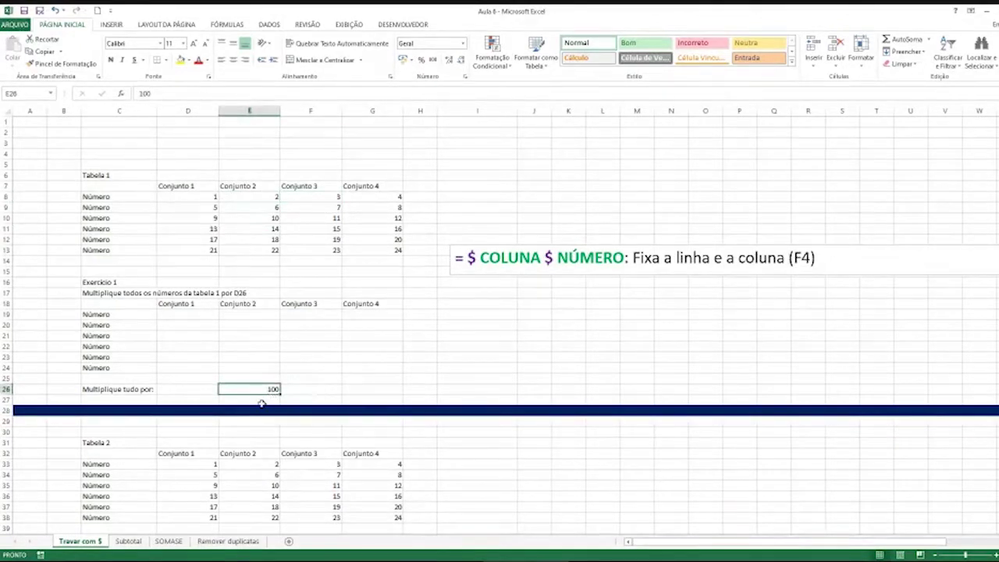
{"action": "left_click", "coordinate": [209, 314]}
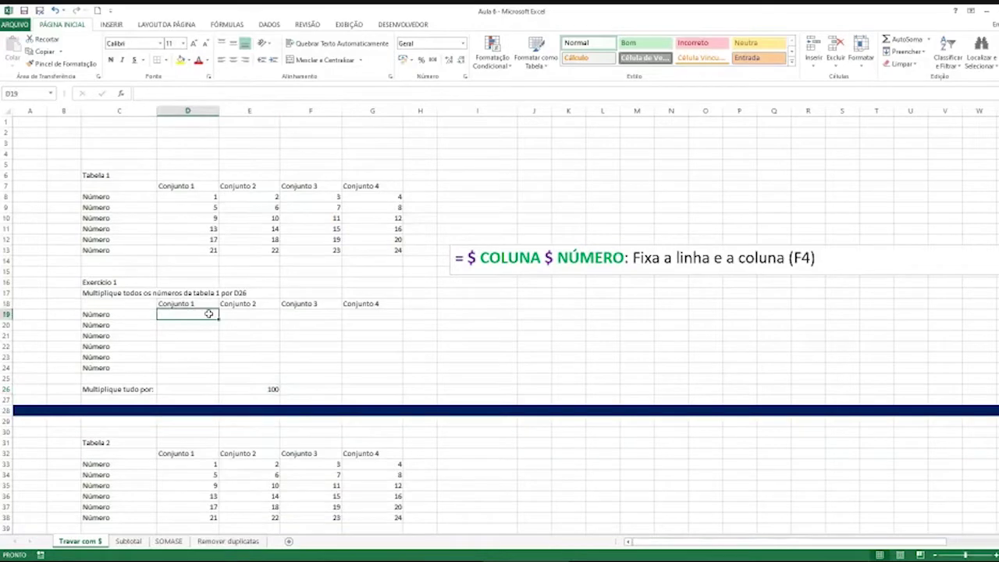
Step: Enter the formula =D8*$E$26 in D19, locking both the column and row of the multiplier reference
{"action": "type", "text": "="}
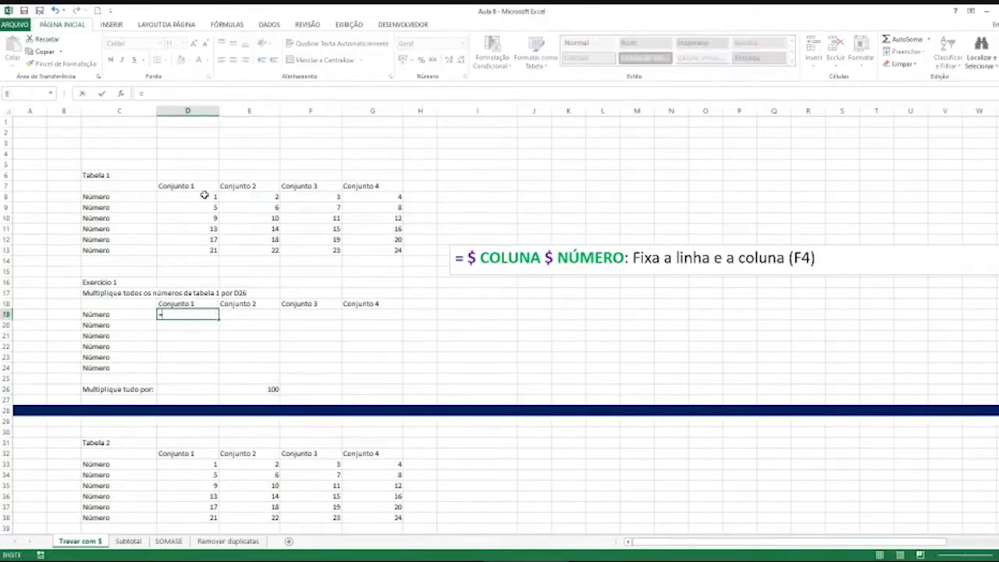
{"action": "left_click", "coordinate": [204, 195]}
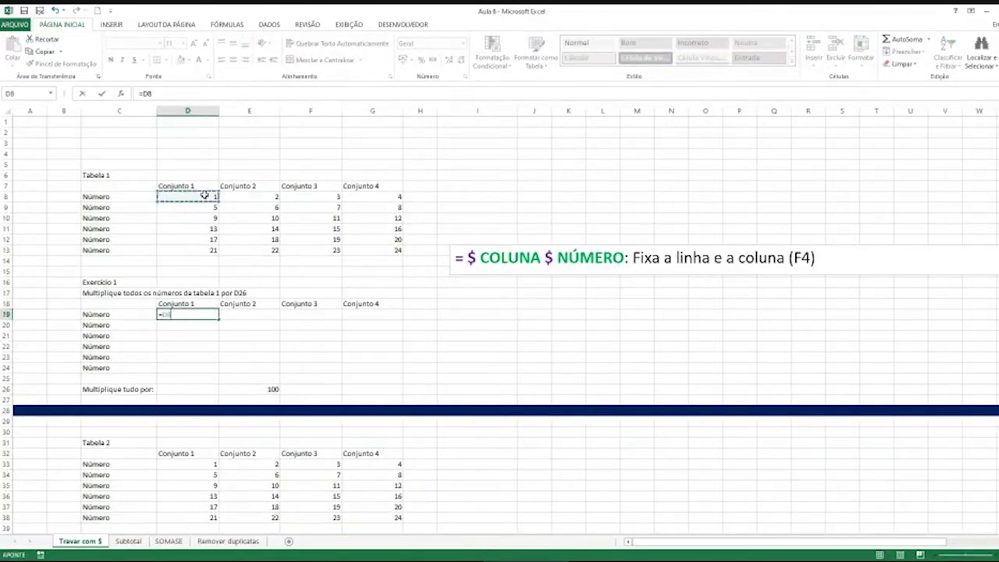
{"action": "type", "text": "*"}
{"action": "left_click", "coordinate": [260, 388]}
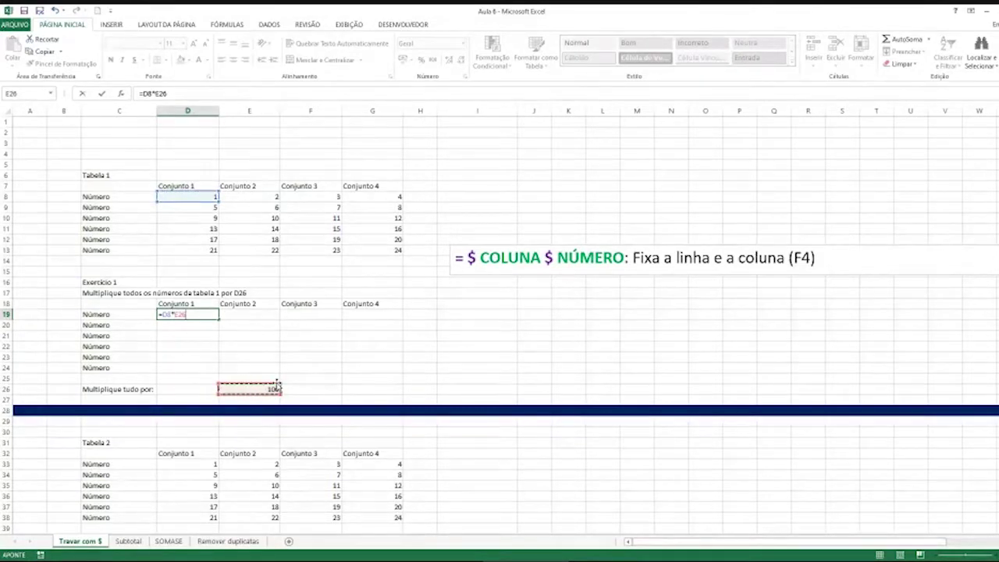
{"action": "key", "text": "F4"}
{"action": "key", "text": "Return"}
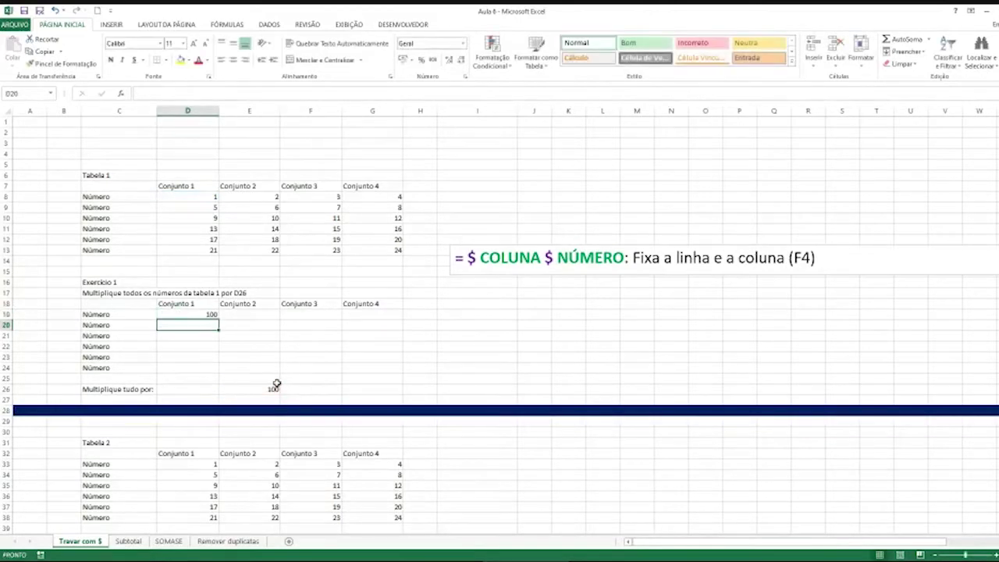
Step: Copy the D19 formula across to G19 and check the references in G19
{"action": "left_click", "coordinate": [216, 315]}
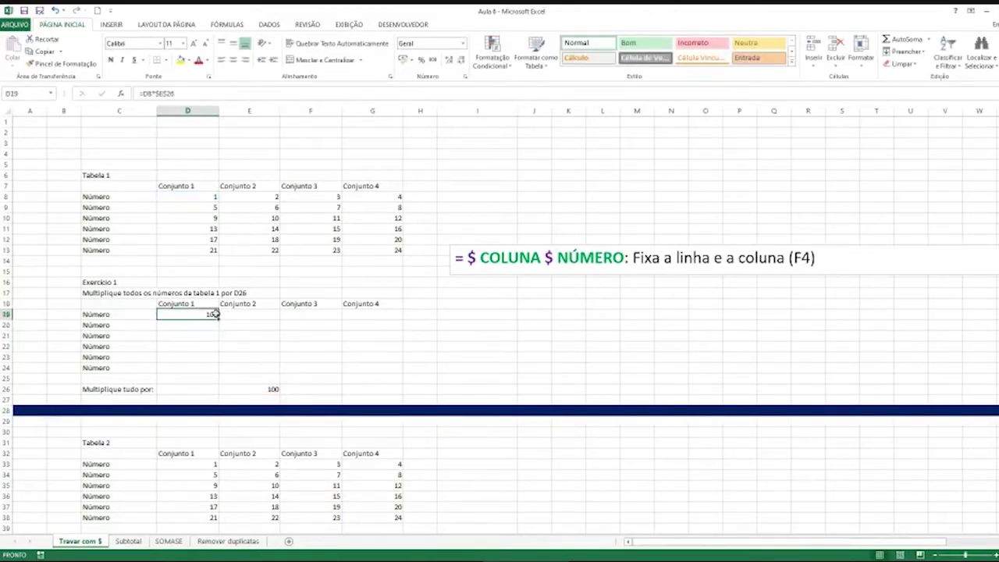
{"action": "left_click_drag", "start_coordinate": [220, 317], "coordinate": [404, 320]}
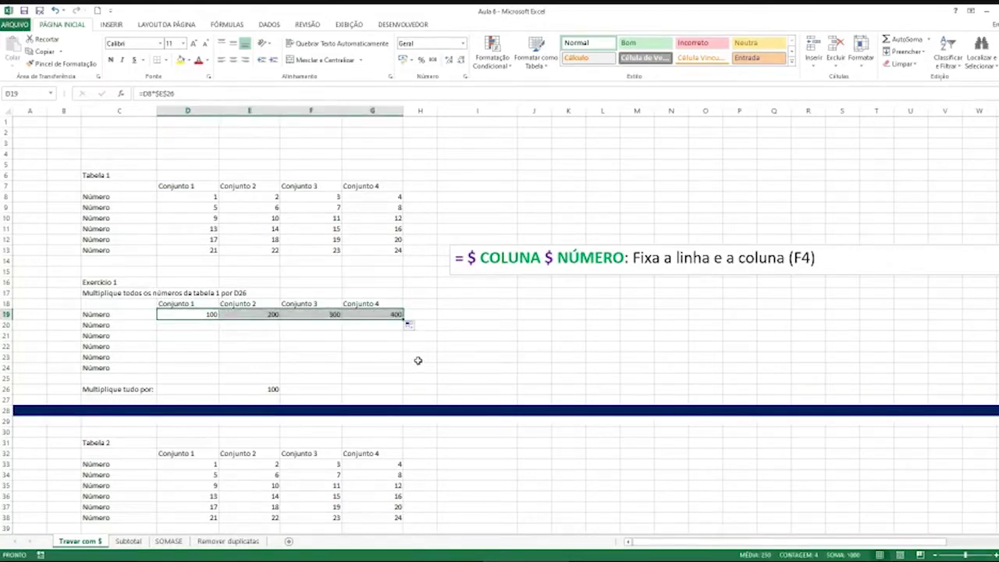
{"action": "double_click", "coordinate": [395, 315]}
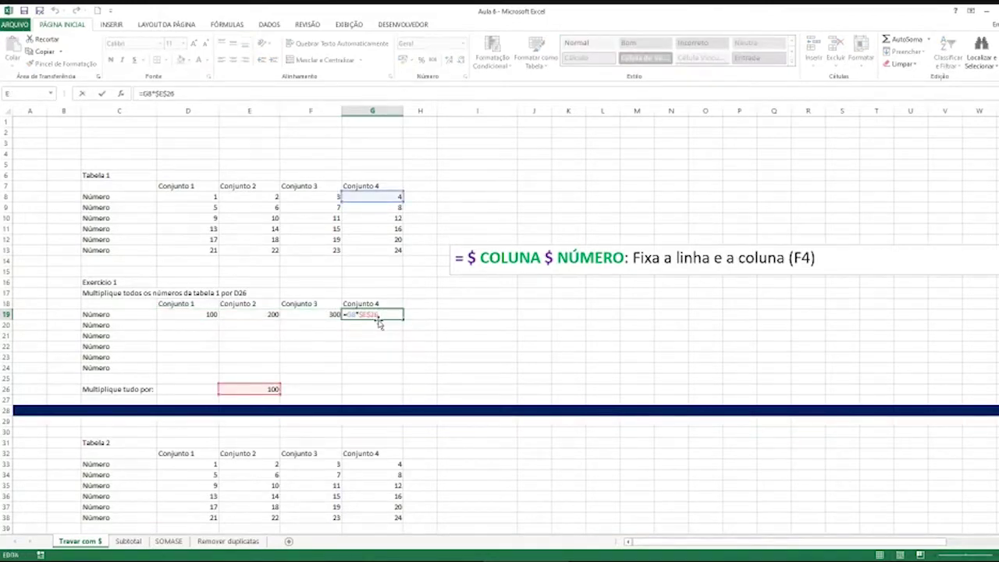
{"action": "key", "text": "Return"}
Step: Fill the D19:G19 formulas down to row 24 and check the locked multiplier reference in G24
{"action": "left_click_drag", "start_coordinate": [211, 315], "coordinate": [402, 316]}
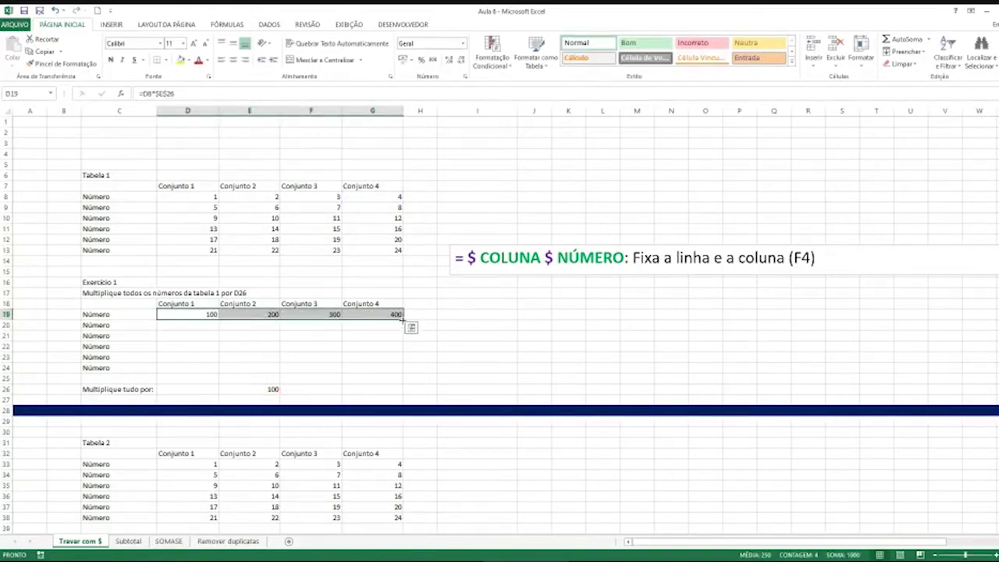
{"action": "double_click", "coordinate": [402, 318]}
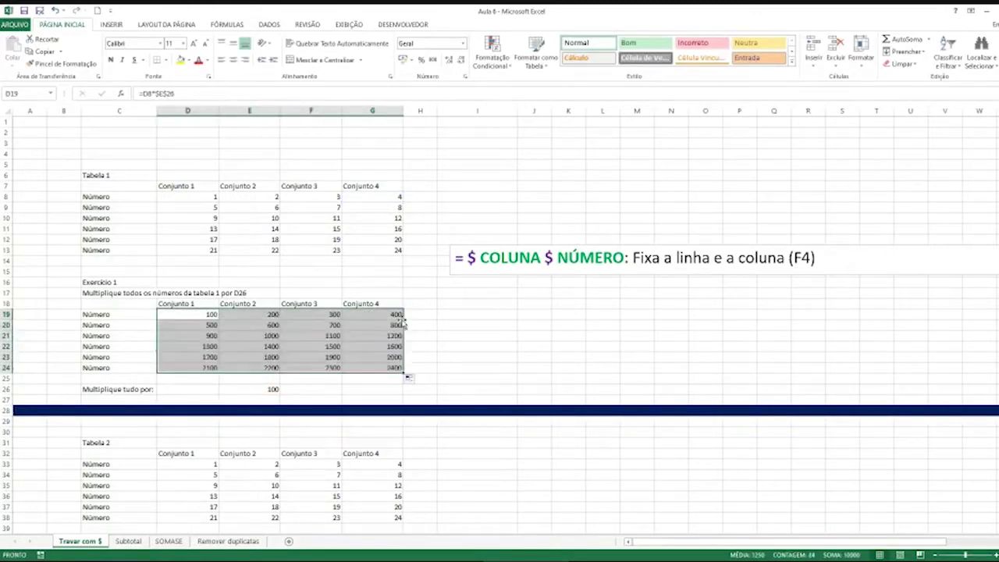
{"action": "double_click", "coordinate": [380, 370]}
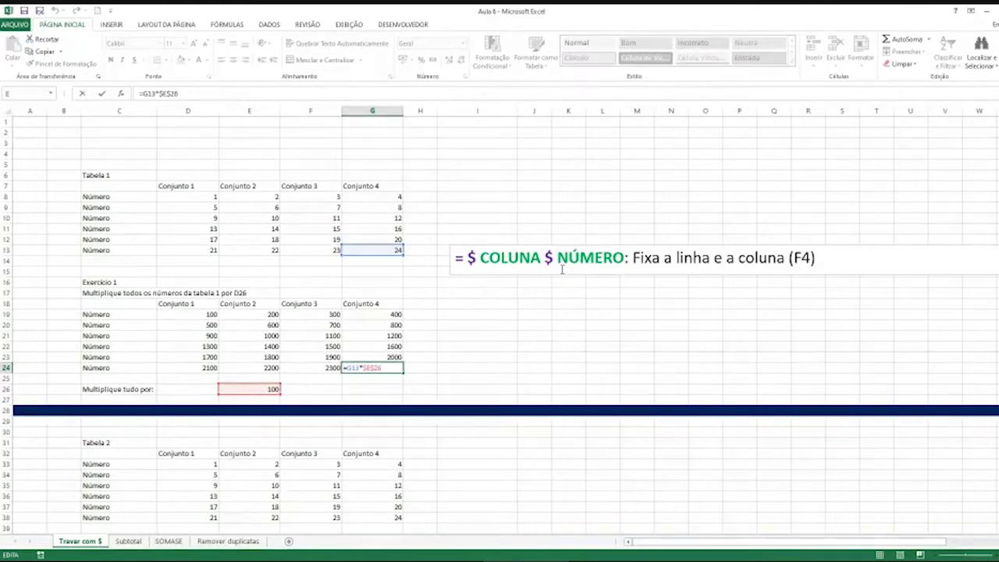
{"action": "key", "text": "Return"}
Step: Enter the test formula =G13*$E$26 in I20, writing the dollar signs manually, and clear the cell again
{"action": "left_click", "coordinate": [485, 322]}
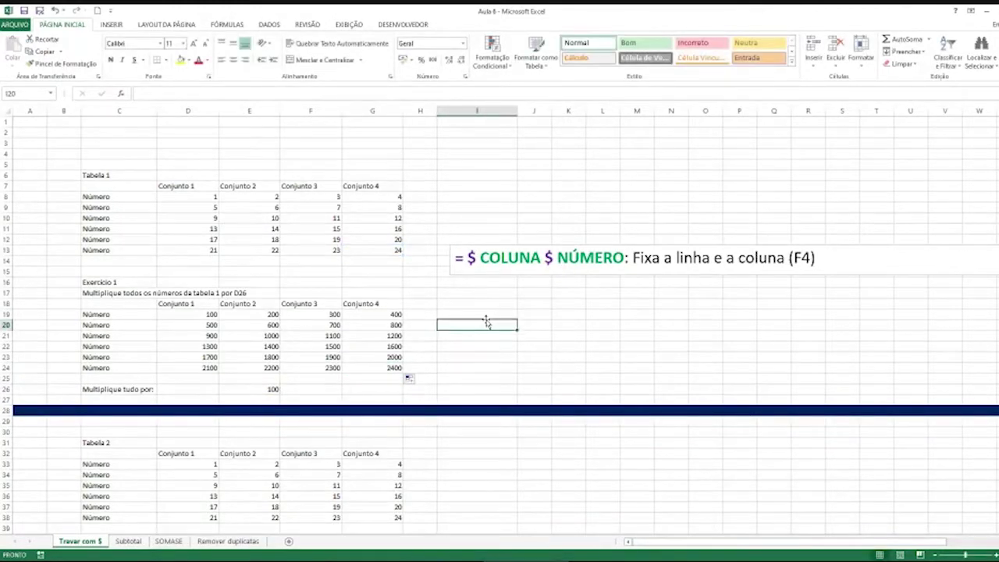
{"action": "type", "text": "="}
{"action": "left_click", "coordinate": [384, 256]}
{"action": "type", "text": "*"}
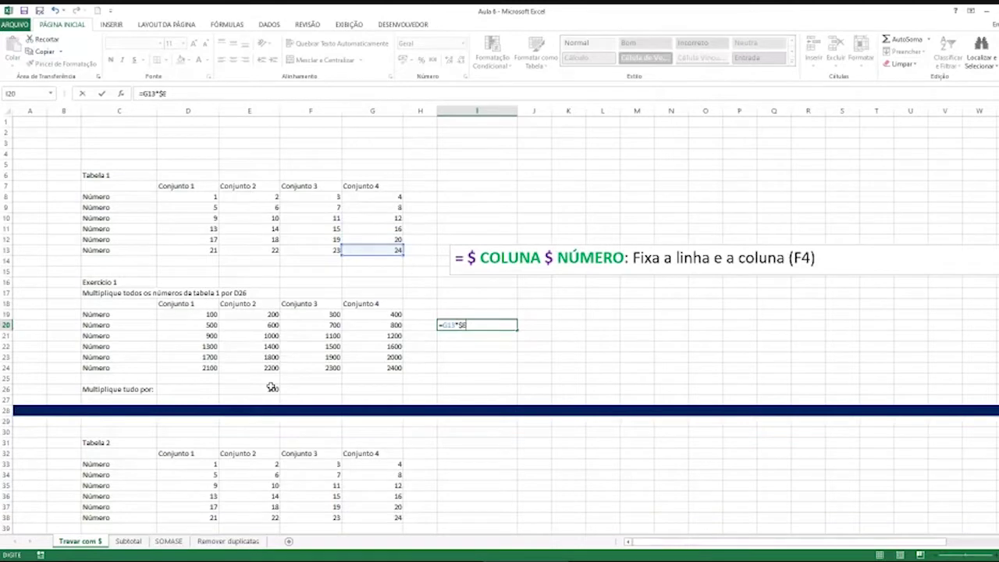
{"action": "type", "text": "$"}
{"action": "type", "text": "24"}
{"action": "key", "text": "BackSpace"}
{"action": "type", "text": "6"}
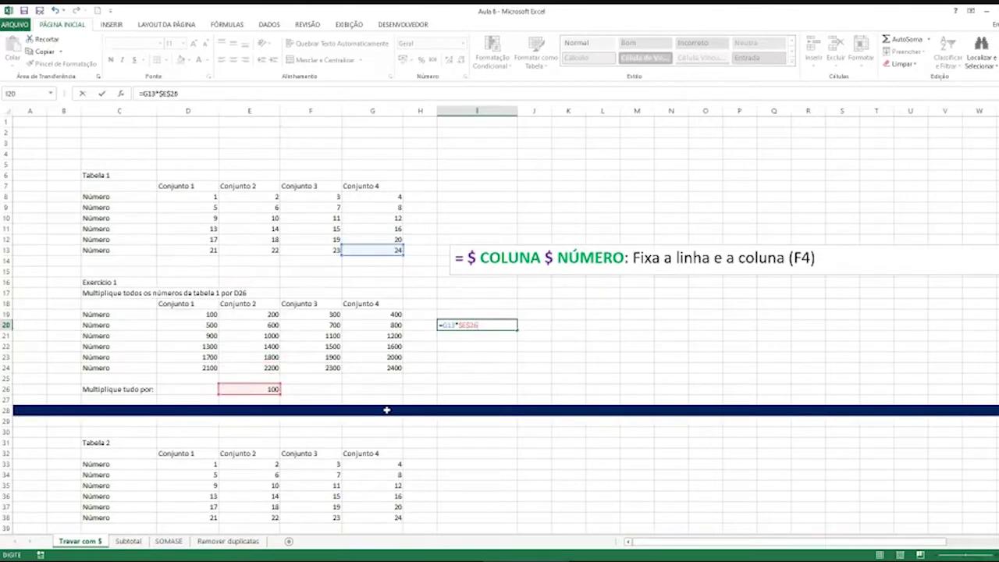
{"action": "key", "text": "Return"}
{"action": "key", "text": "Up"}
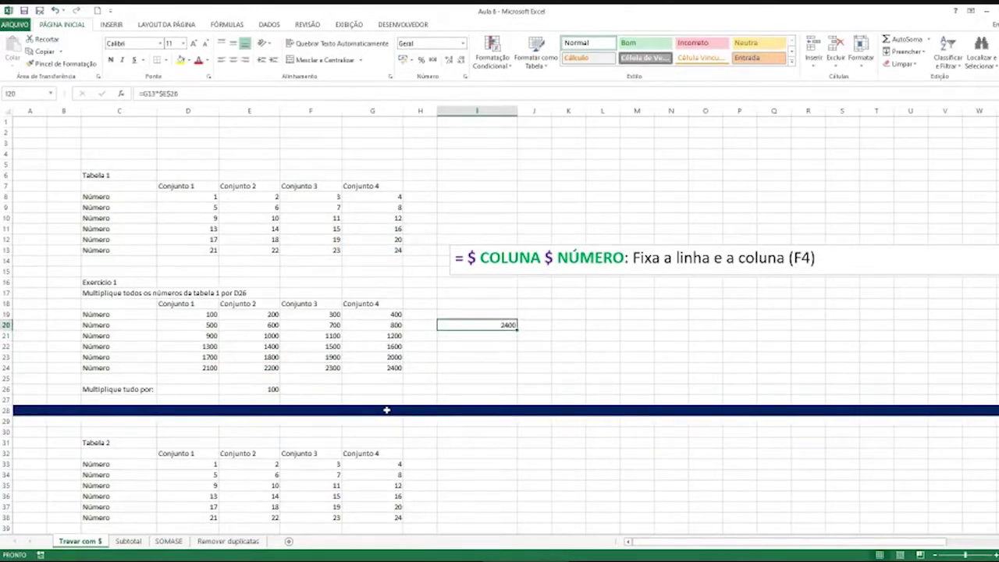
{"action": "key", "text": "Delete"}
Step: Examine in Exercício 2 how each Tabela 2 value in D33:G33 pairs with the row 54 multiplier of its own column
{"action": "scroll", "coordinate": [403, 398], "scroll_direction": "down", "scroll_amount": 1}
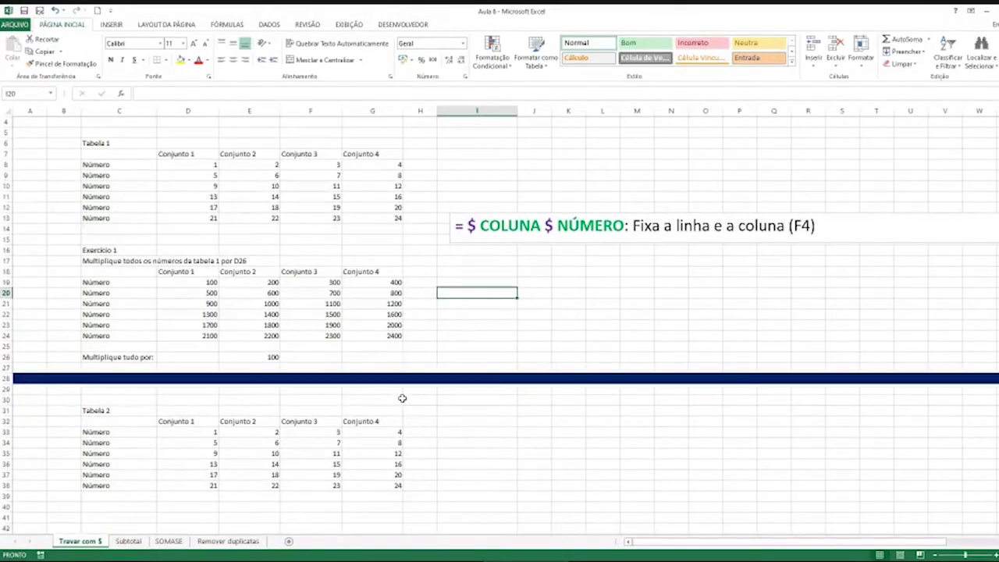
{"action": "scroll", "coordinate": [410, 388], "scroll_direction": "down", "scroll_amount": 3}
{"action": "scroll", "coordinate": [411, 388], "scroll_direction": "down", "scroll_amount": 4}
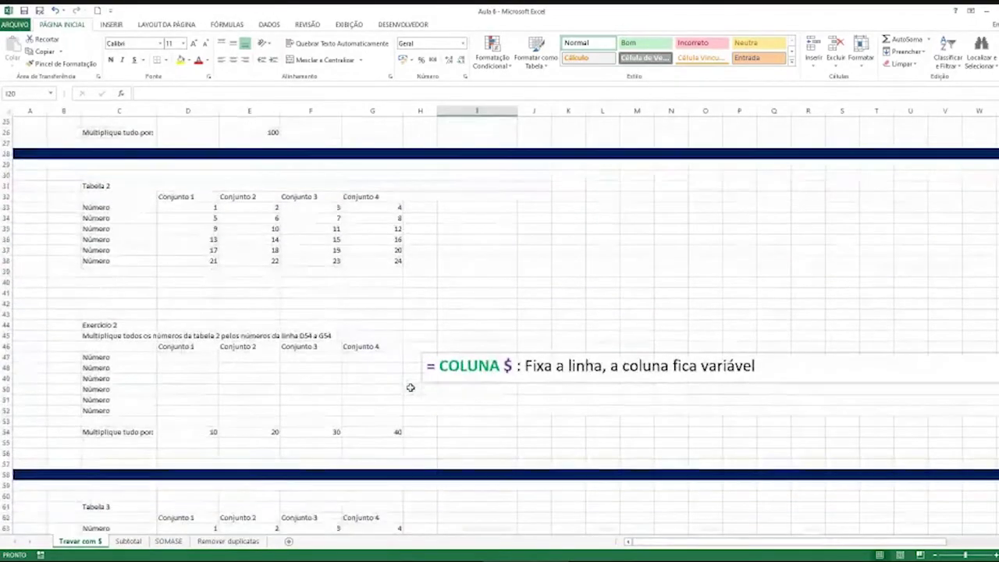
{"action": "left_click", "coordinate": [135, 185]}
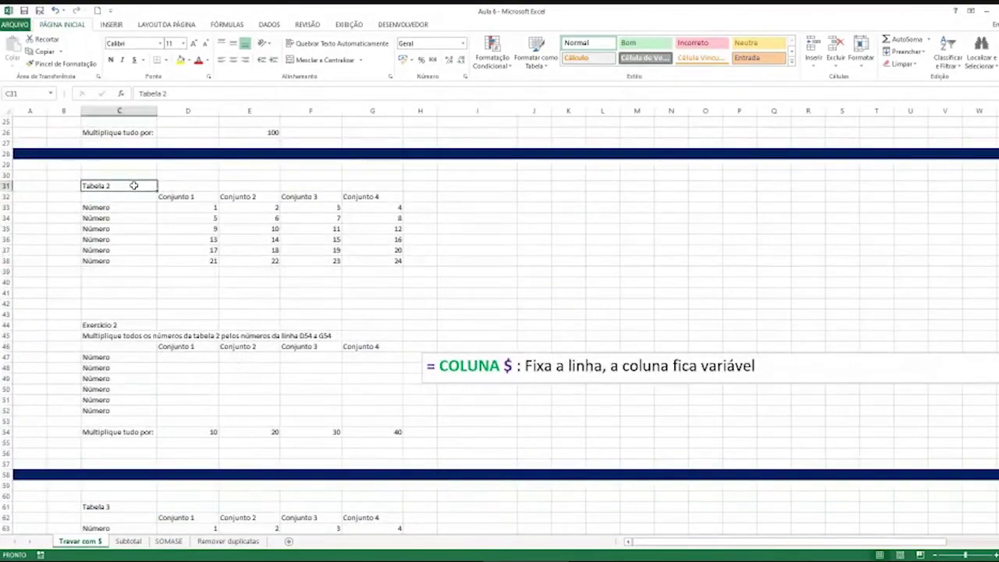
{"action": "left_click", "coordinate": [182, 207]}
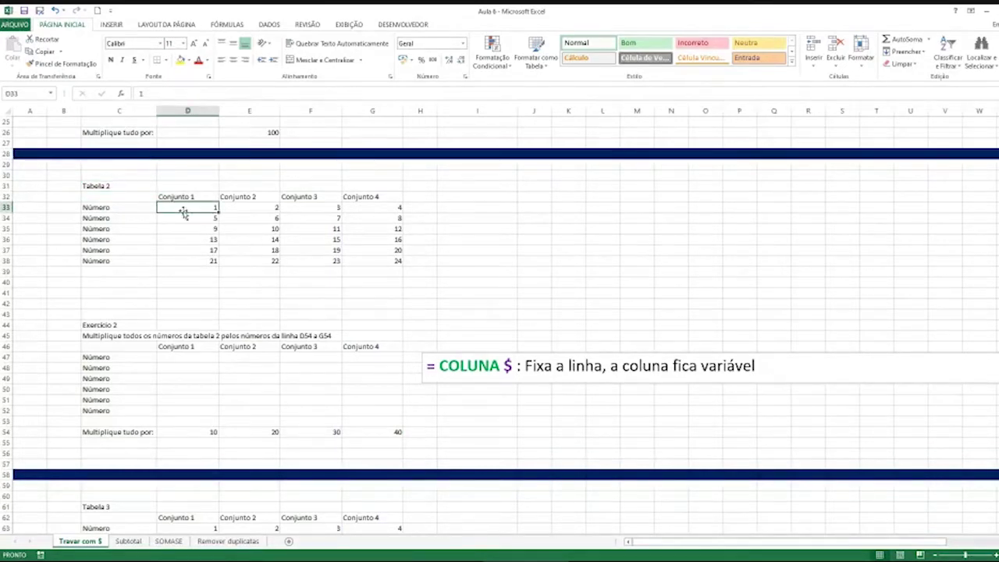
{"action": "left_click", "coordinate": [193, 433]}
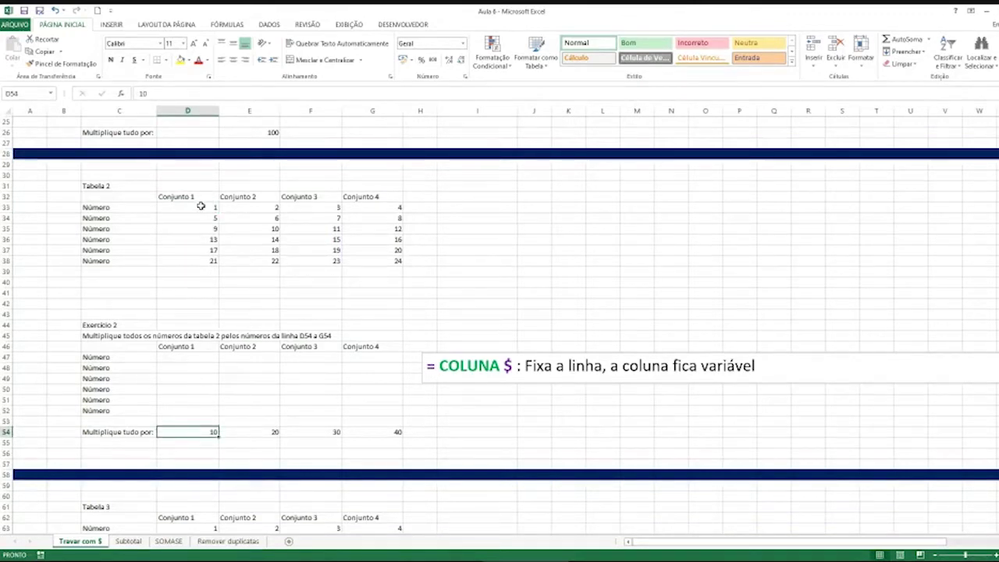
{"action": "left_click", "coordinate": [268, 209]}
{"action": "left_click", "coordinate": [265, 430]}
{"action": "left_click", "coordinate": [314, 209]}
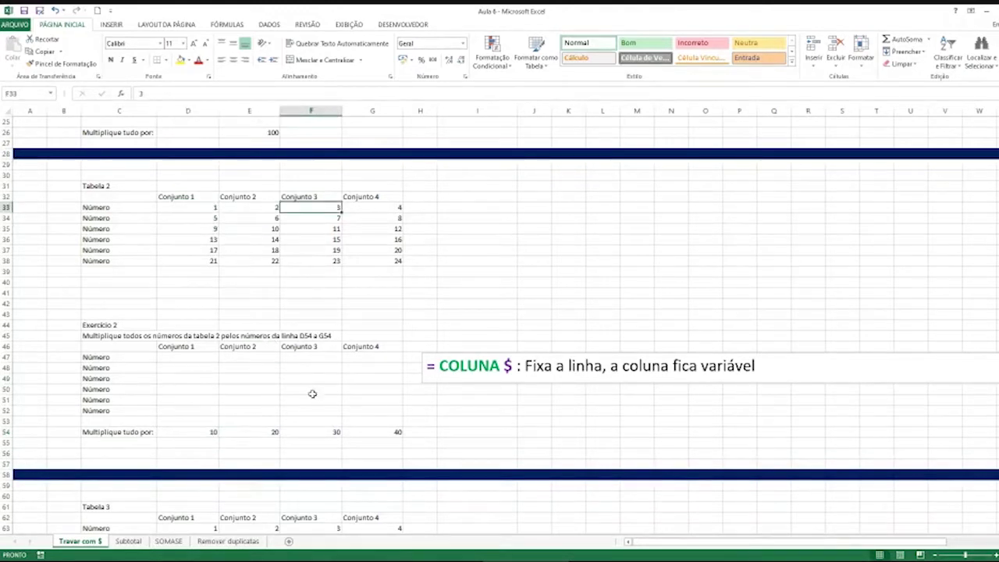
{"action": "left_click", "coordinate": [315, 431]}
{"action": "left_click", "coordinate": [395, 207]}
{"action": "left_click", "coordinate": [379, 430]}
{"action": "left_click", "coordinate": [192, 218]}
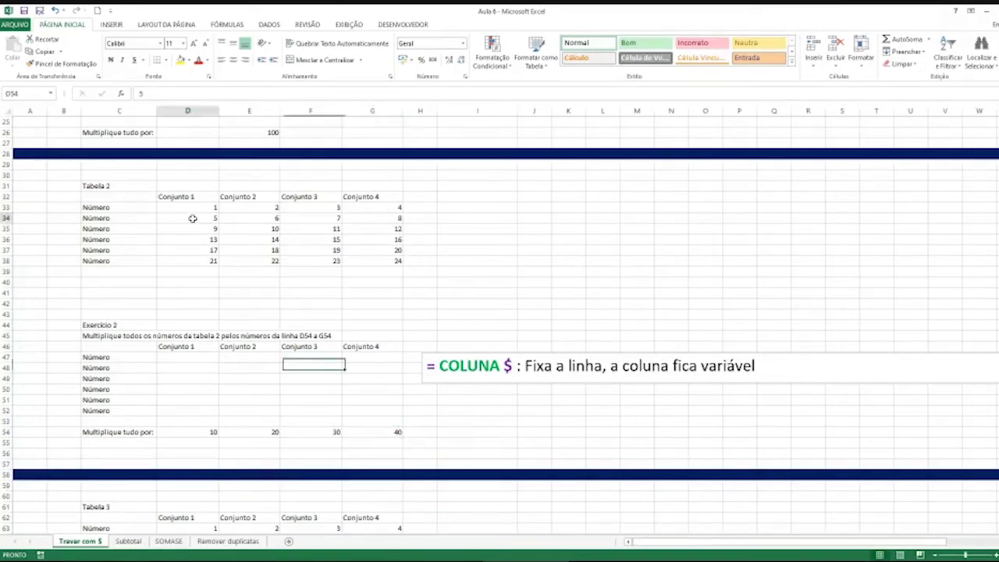
{"action": "left_click", "coordinate": [275, 214]}
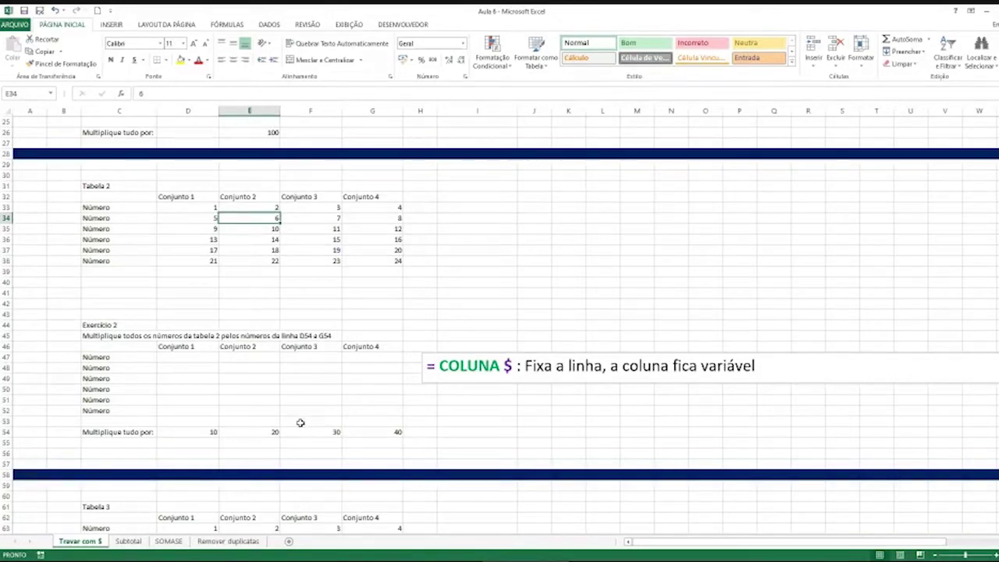
Step: Review the four multipliers in D54:G54, one column after another along the same row
{"action": "left_click", "coordinate": [212, 434]}
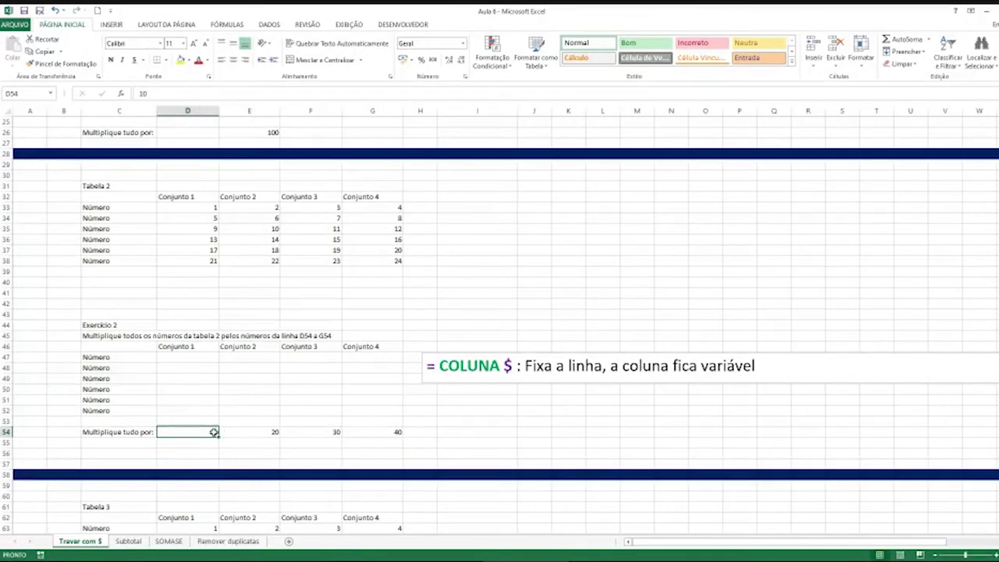
{"action": "left_click", "coordinate": [243, 434]}
{"action": "left_click", "coordinate": [322, 434]}
{"action": "left_click", "coordinate": [361, 432]}
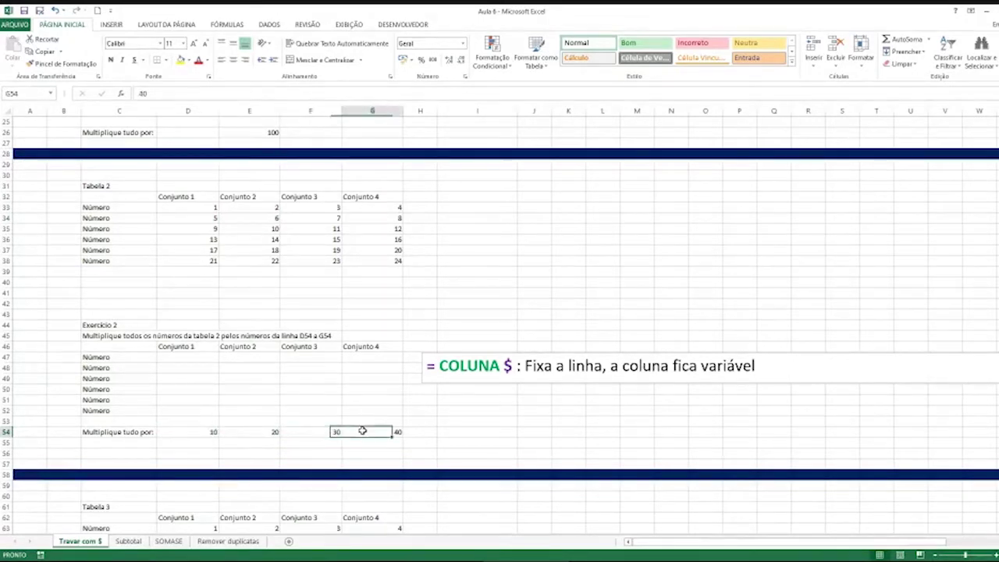
{"action": "left_click", "coordinate": [191, 432]}
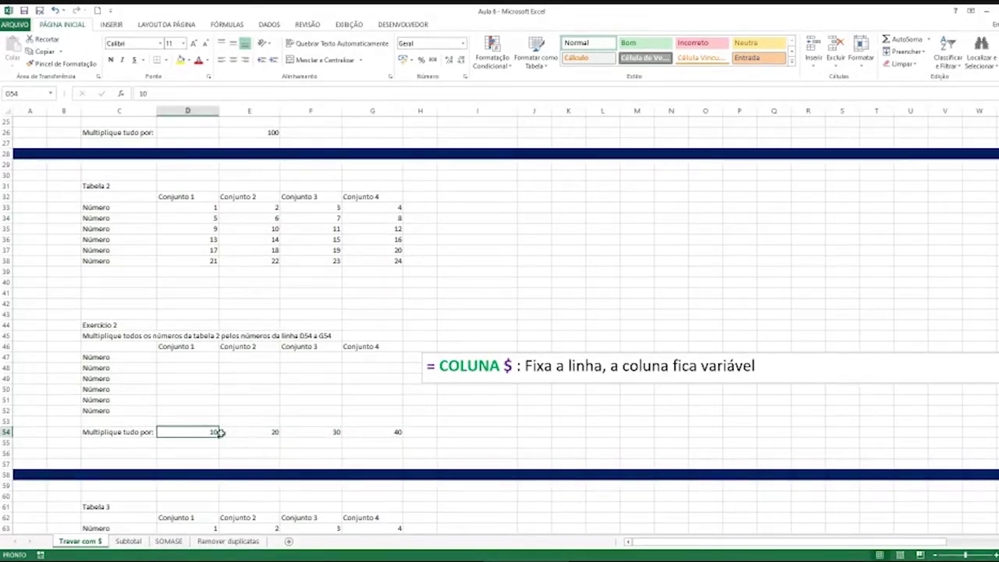
{"action": "left_click_drag", "start_coordinate": [118, 430], "coordinate": [372, 439]}
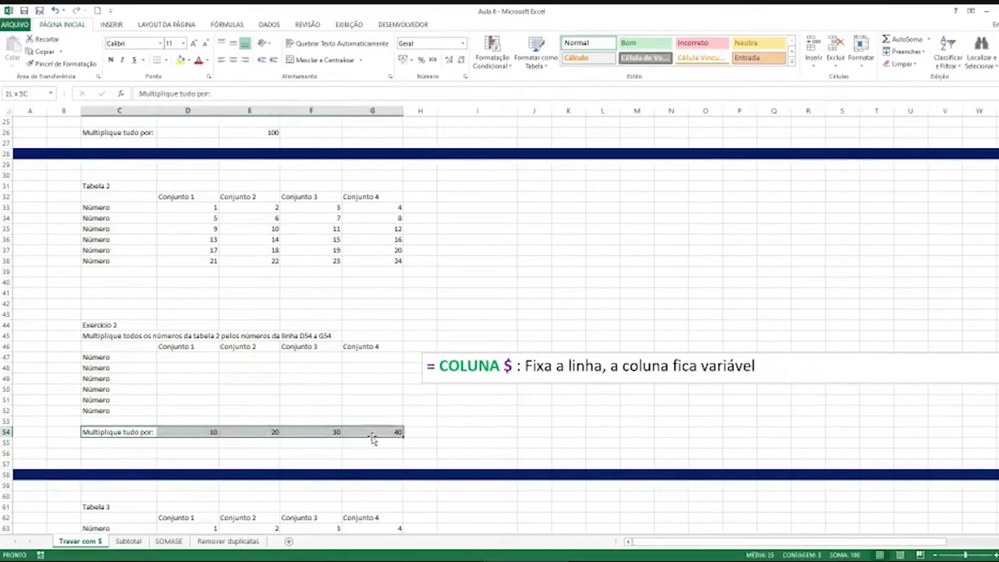
{"action": "left_click", "coordinate": [200, 430]}
{"action": "left_click", "coordinate": [248, 434]}
{"action": "left_click", "coordinate": [335, 433]}
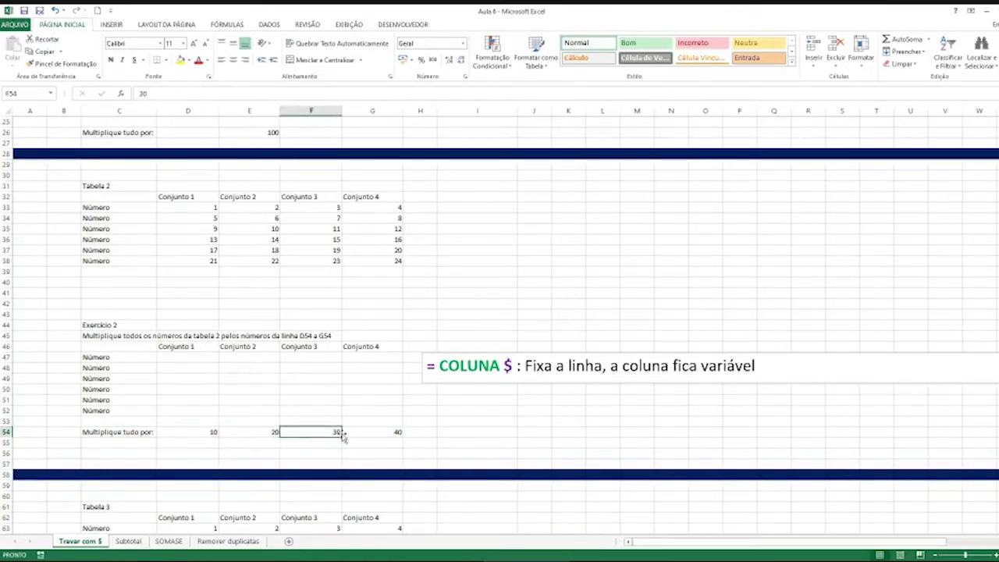
{"action": "left_click", "coordinate": [348, 432]}
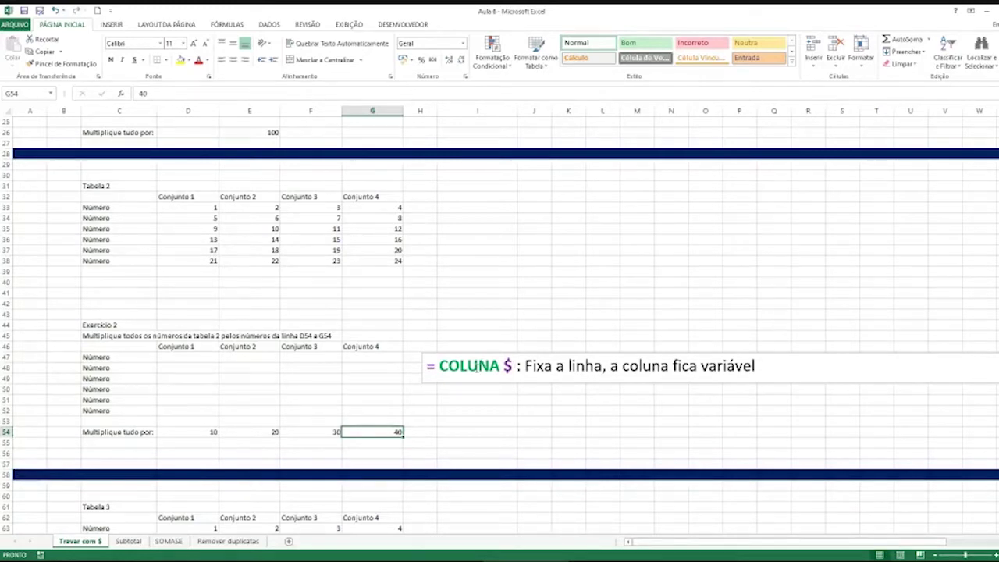
Step: Compare the Exercício 1 and Exercício 2 notes on $ locking, relating "Fixa a linha" to the multipliers in D54:G54
{"action": "scroll", "coordinate": [478, 367], "scroll_direction": "up", "scroll_amount": 1}
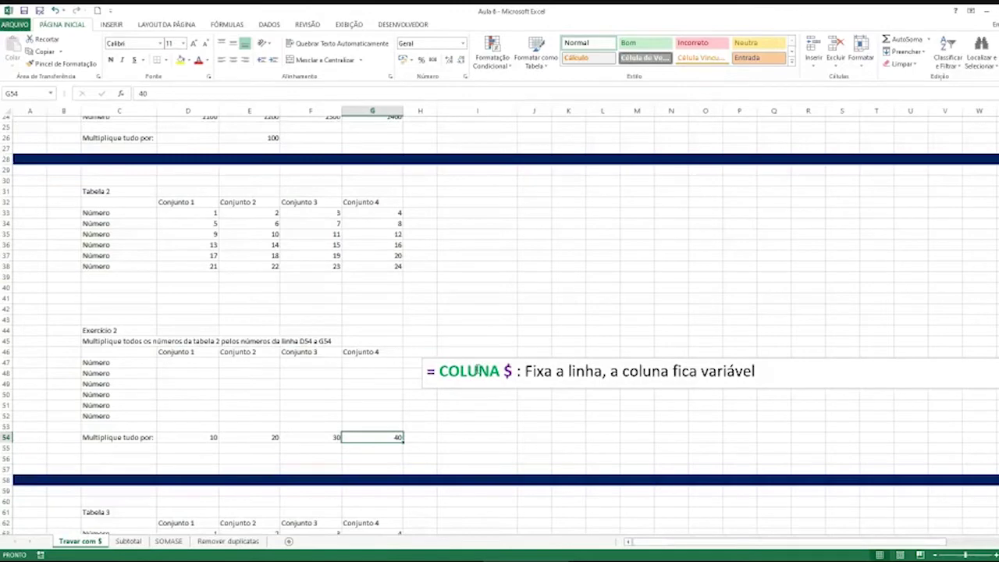
{"action": "scroll", "coordinate": [477, 369], "scroll_direction": "up", "scroll_amount": 7}
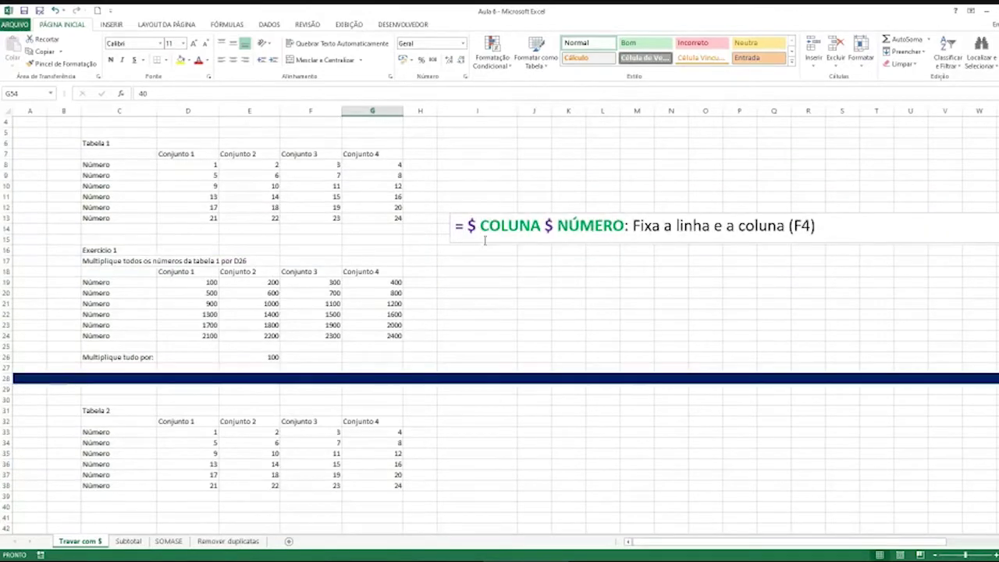
{"action": "scroll", "coordinate": [489, 249], "scroll_direction": "down", "scroll_amount": 6}
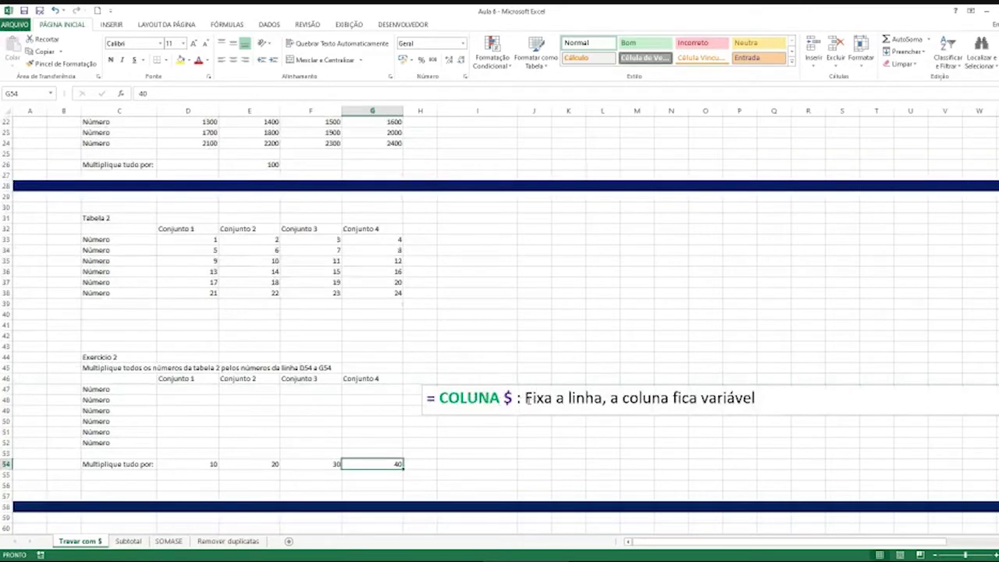
{"action": "left_click_drag", "start_coordinate": [527, 398], "coordinate": [600, 401]}
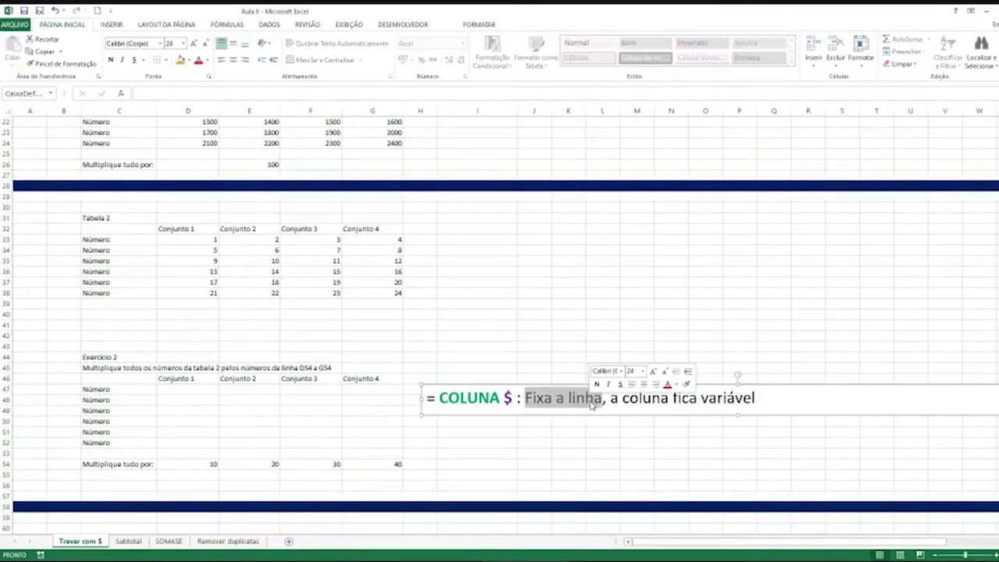
{"action": "left_click_drag", "start_coordinate": [196, 462], "coordinate": [392, 462]}
{"action": "left_click", "coordinate": [390, 464]}
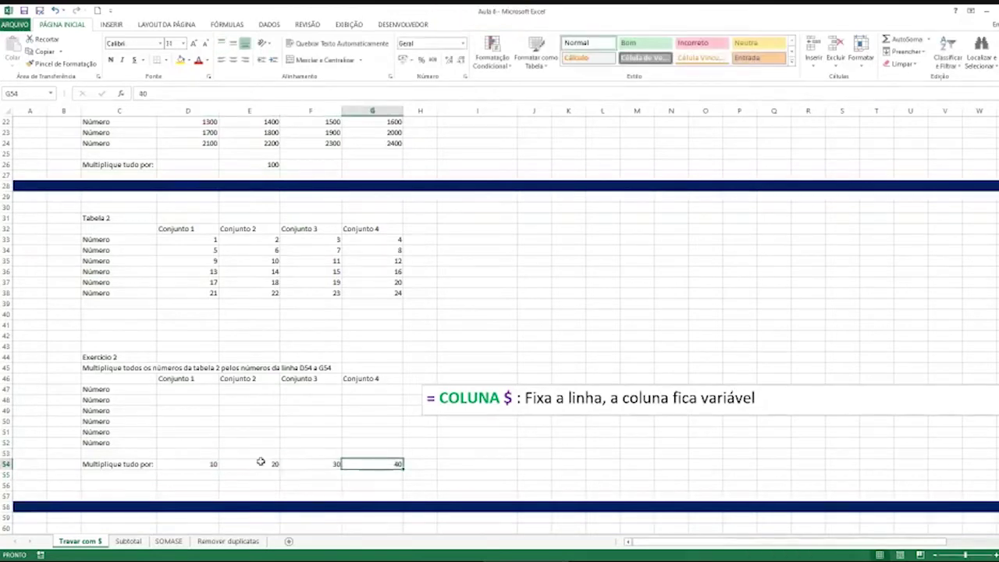
{"action": "left_click", "coordinate": [206, 463]}
{"action": "left_click", "coordinate": [265, 464]}
{"action": "left_click", "coordinate": [326, 467]}
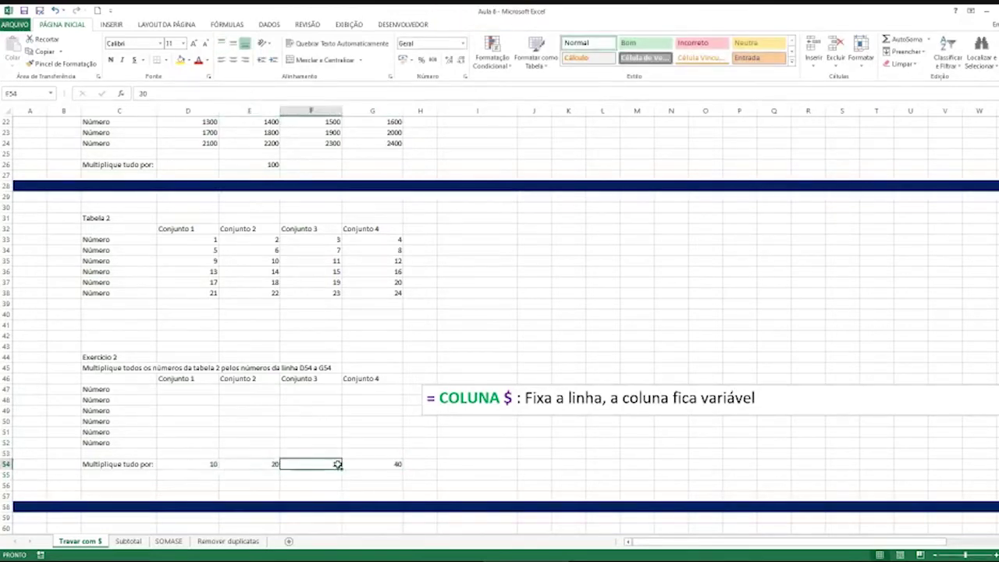
{"action": "left_click", "coordinate": [384, 464]}
{"action": "left_click_drag", "start_coordinate": [187, 463], "coordinate": [356, 463]}
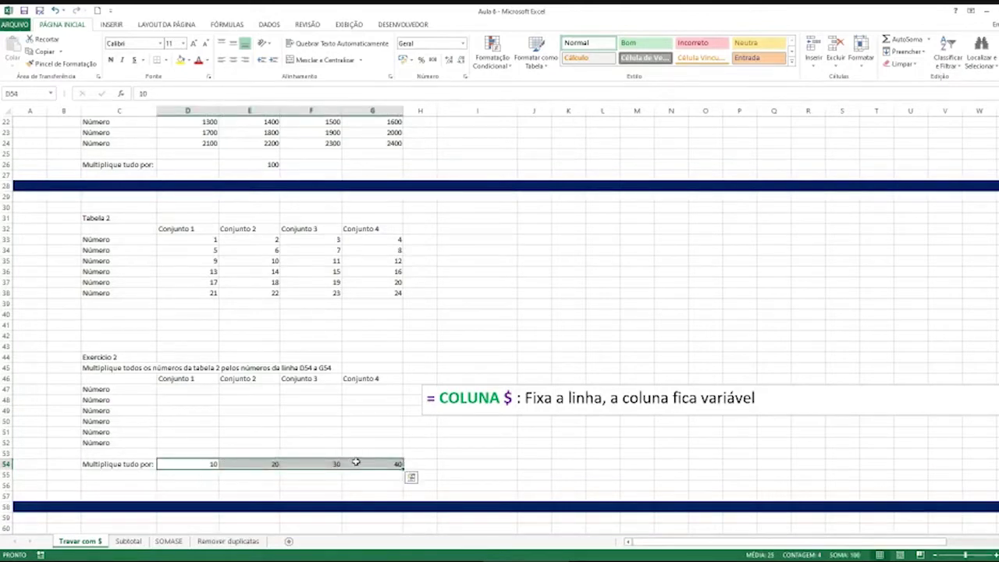
Step: Go through the Exercício 2 multipliers from D54 to G54 once more before building the formula
{"action": "left_click", "coordinate": [210, 462]}
{"action": "left_click", "coordinate": [241, 466]}
{"action": "left_click", "coordinate": [320, 464]}
{"action": "left_click", "coordinate": [375, 461]}
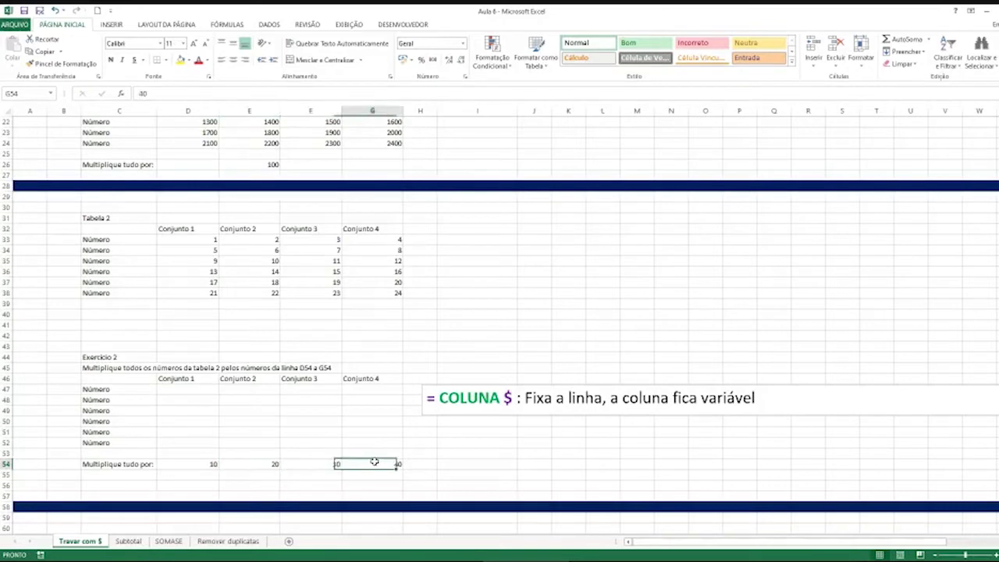
Step: Enter the formula =D33*D$54 in D47, locking only the row of the multiplier reference
{"action": "left_click", "coordinate": [188, 390]}
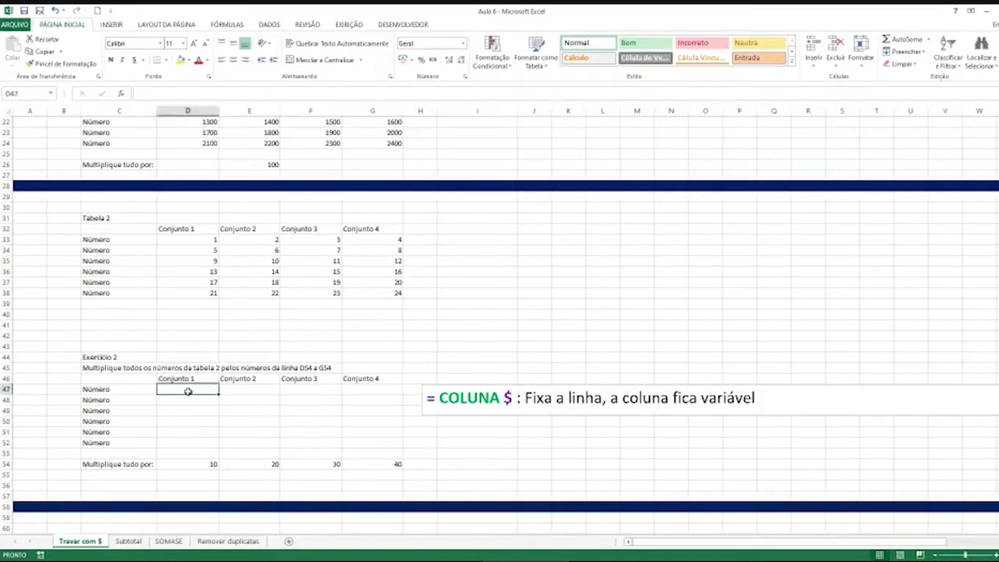
{"action": "type", "text": "="}
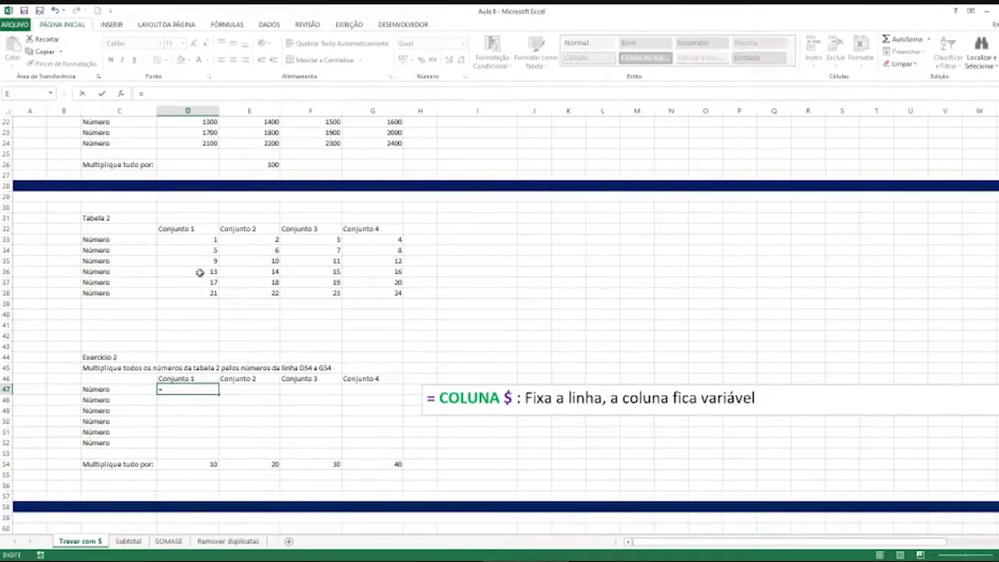
{"action": "left_click", "coordinate": [204, 240]}
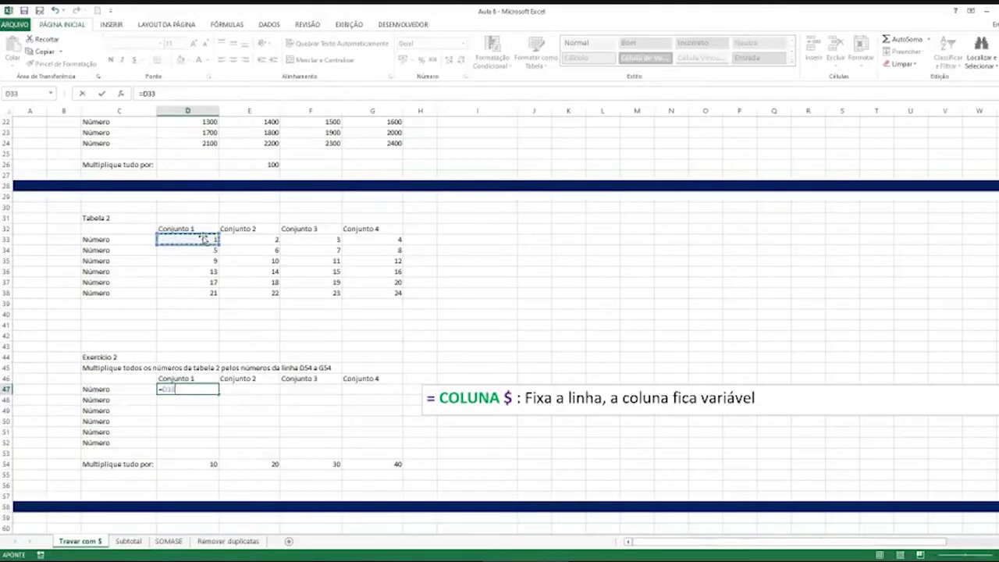
{"action": "type", "text": "*"}
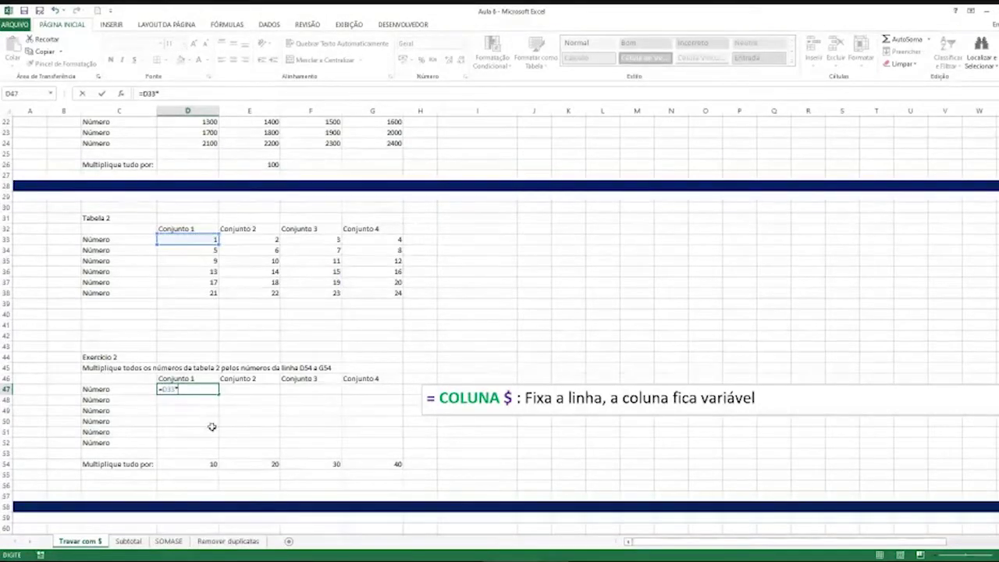
{"action": "left_click", "coordinate": [206, 464]}
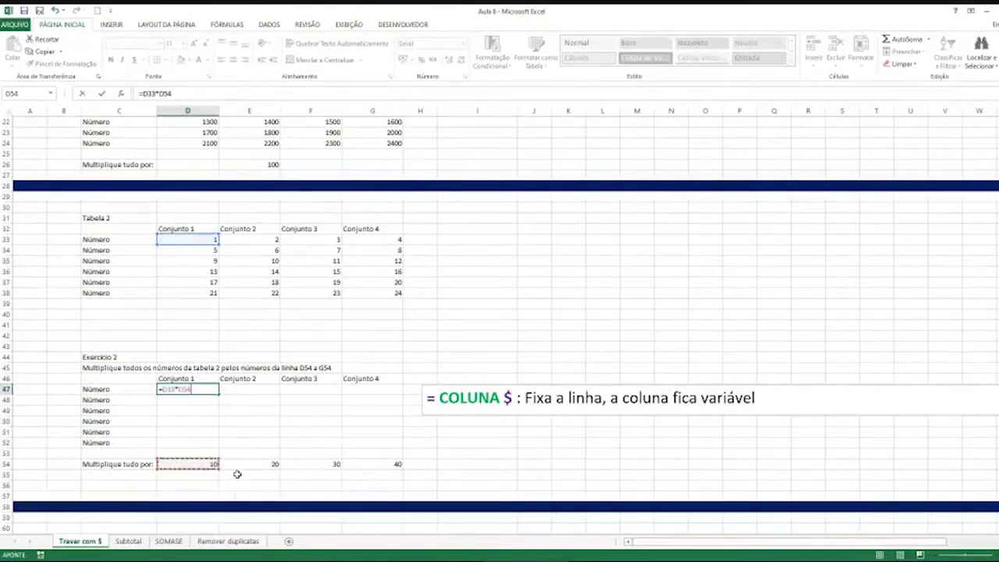
{"action": "key", "text": "F4"}
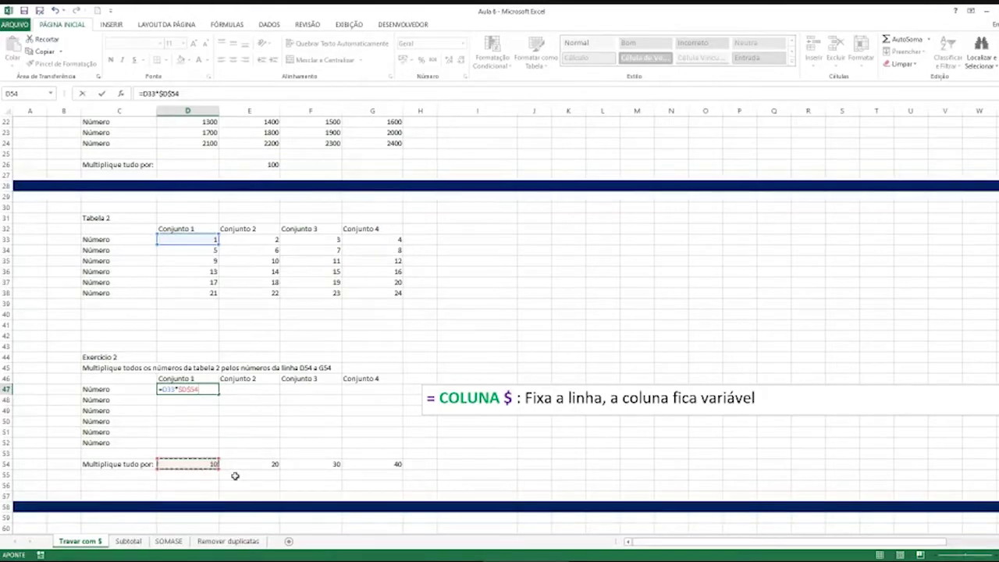
{"action": "key", "text": "F4"}
{"action": "key", "text": "ctrl+Return"}
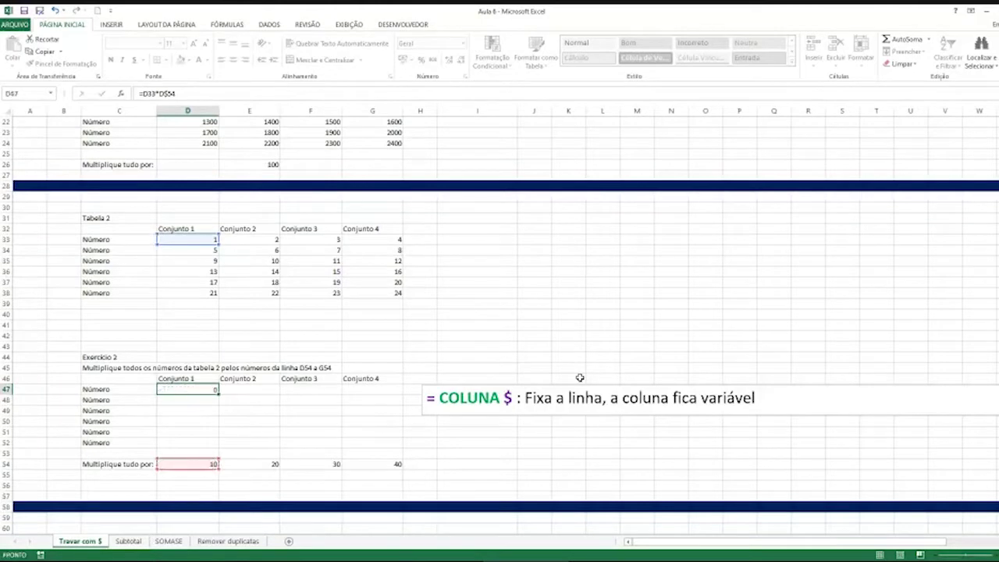
{"action": "key", "text": "Return"}
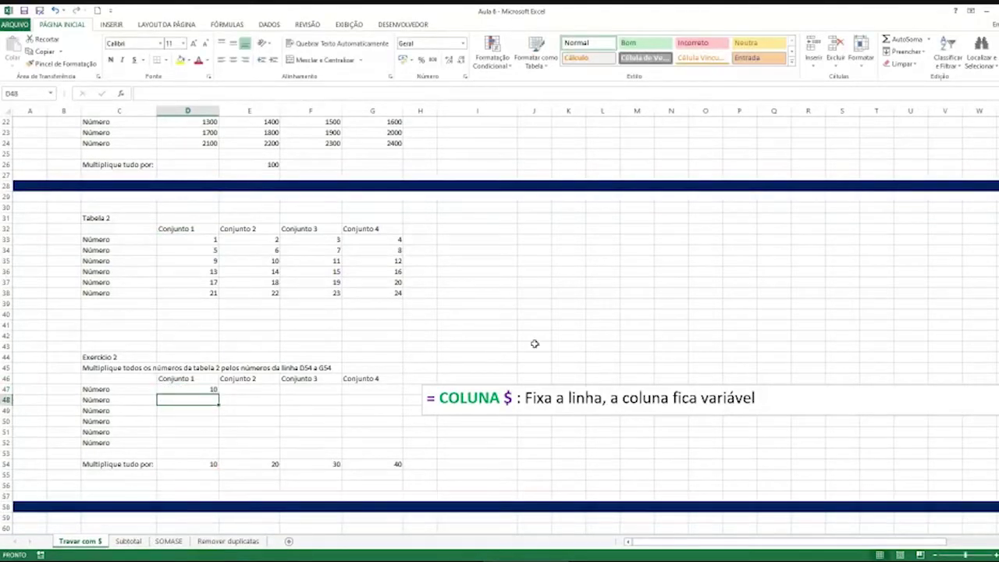
Step: Fill the D47 formula across to G47 and inspect the references used in G47
{"action": "left_click", "coordinate": [214, 390]}
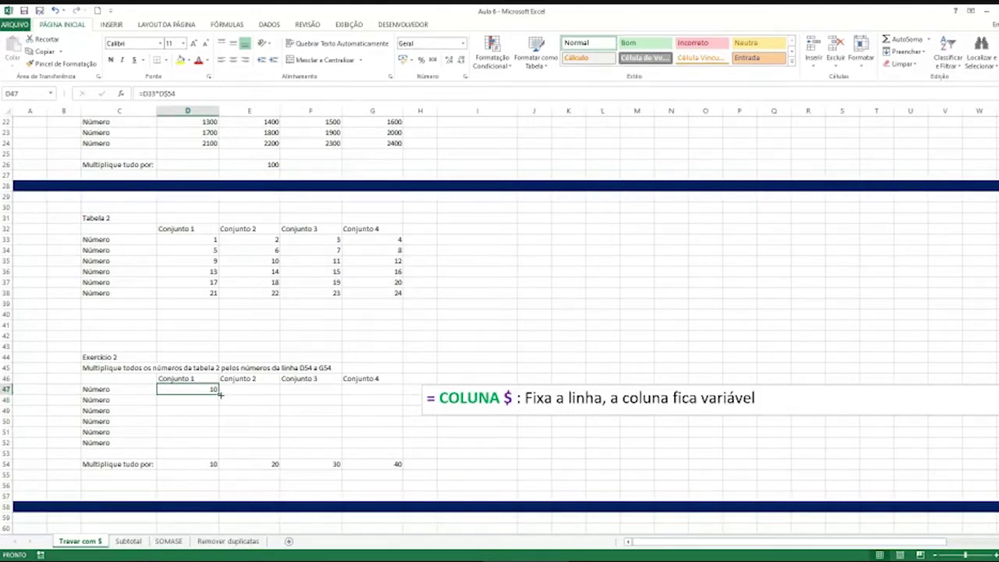
{"action": "left_click_drag", "start_coordinate": [220, 395], "coordinate": [381, 389]}
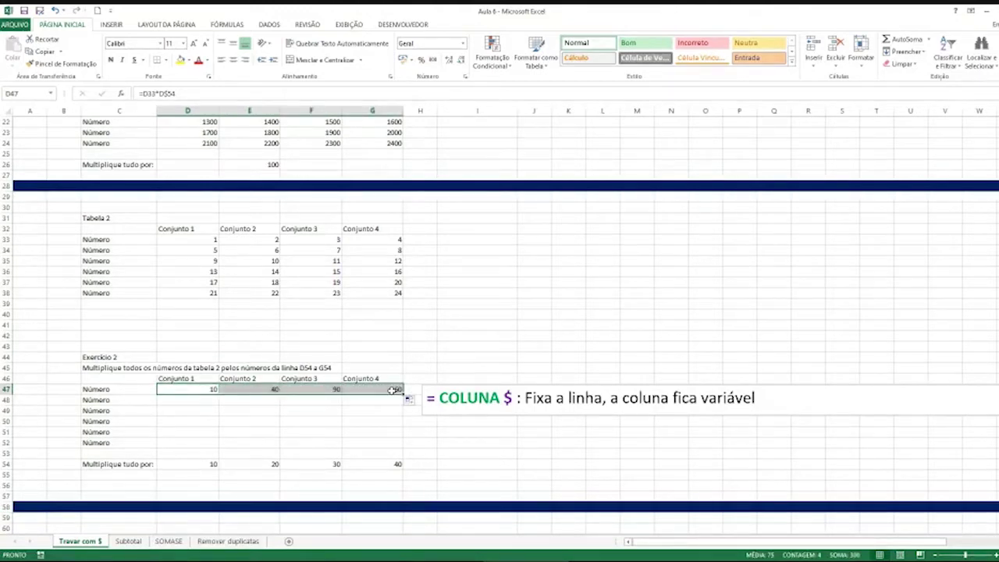
{"action": "left_click", "coordinate": [393, 389]}
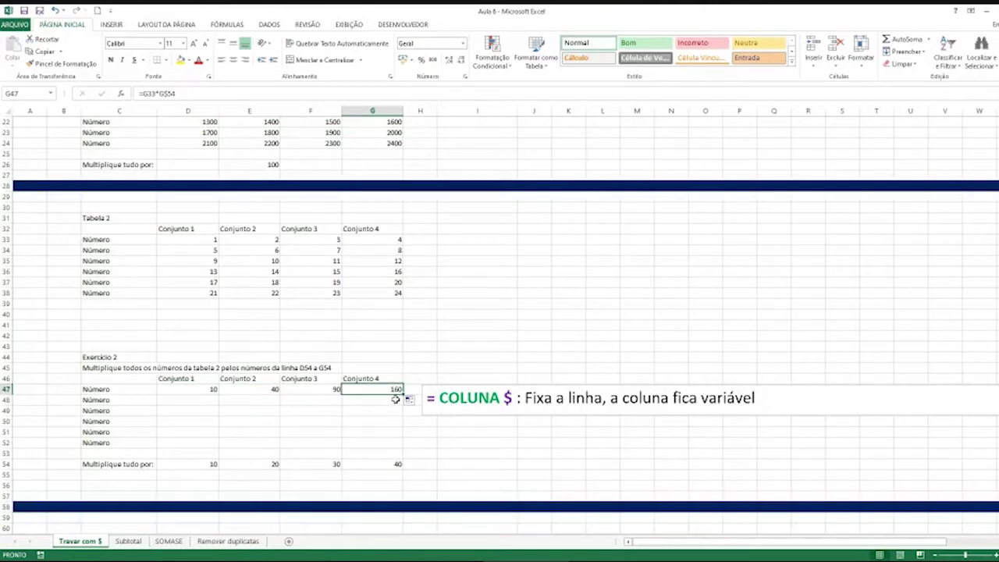
{"action": "double_click", "coordinate": [390, 389]}
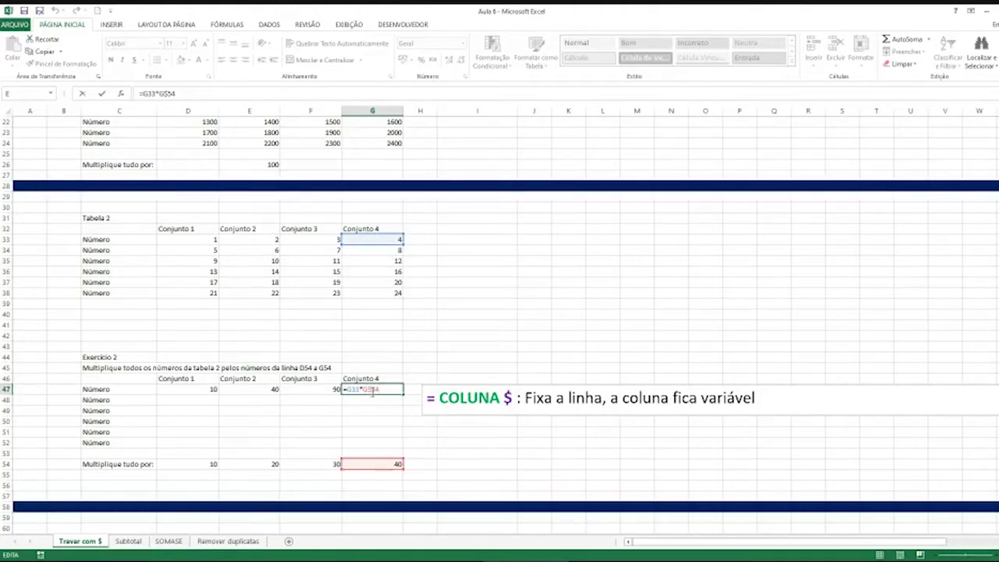
{"action": "key", "text": "Return"}
Step: Fill the formulas in D47:G47 down through row 52 and inspect the references used in E49
{"action": "left_click_drag", "start_coordinate": [195, 389], "coordinate": [384, 388]}
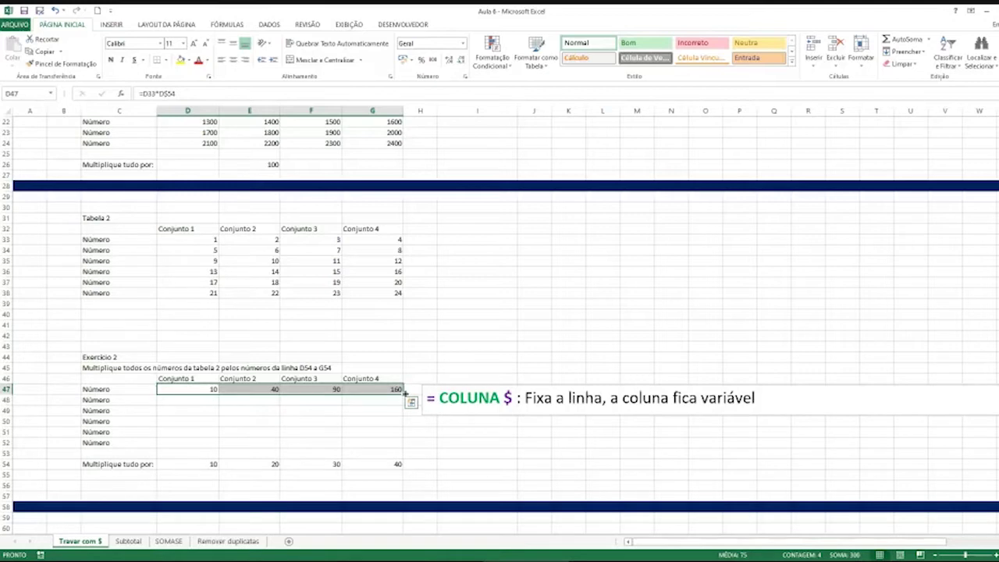
{"action": "double_click", "coordinate": [404, 392]}
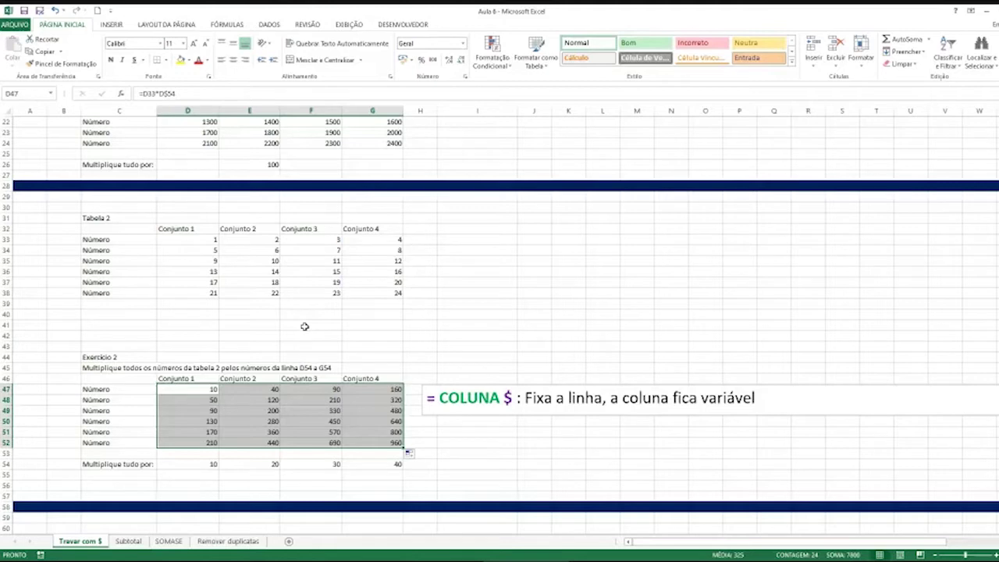
{"action": "left_click", "coordinate": [265, 409]}
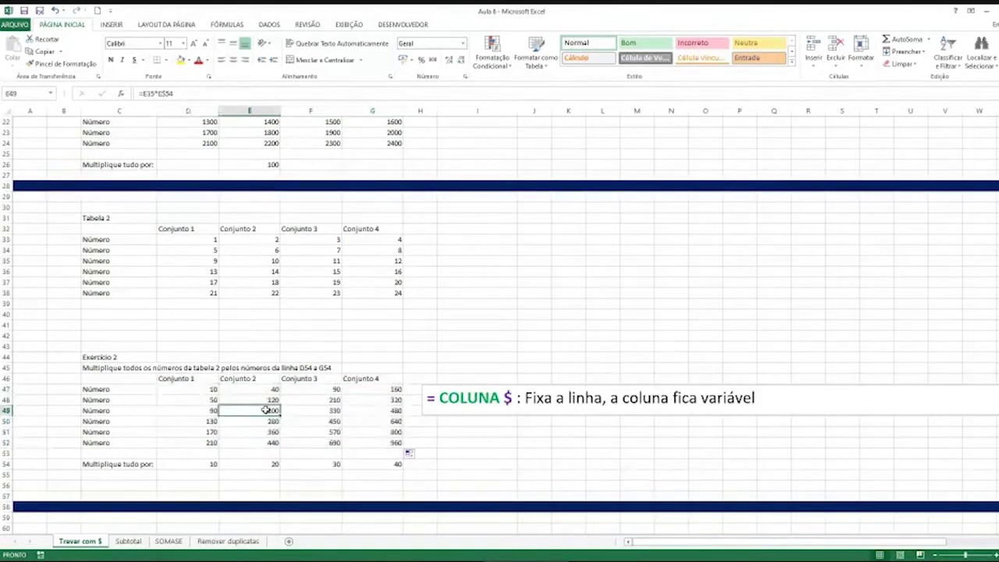
{"action": "double_click", "coordinate": [266, 410]}
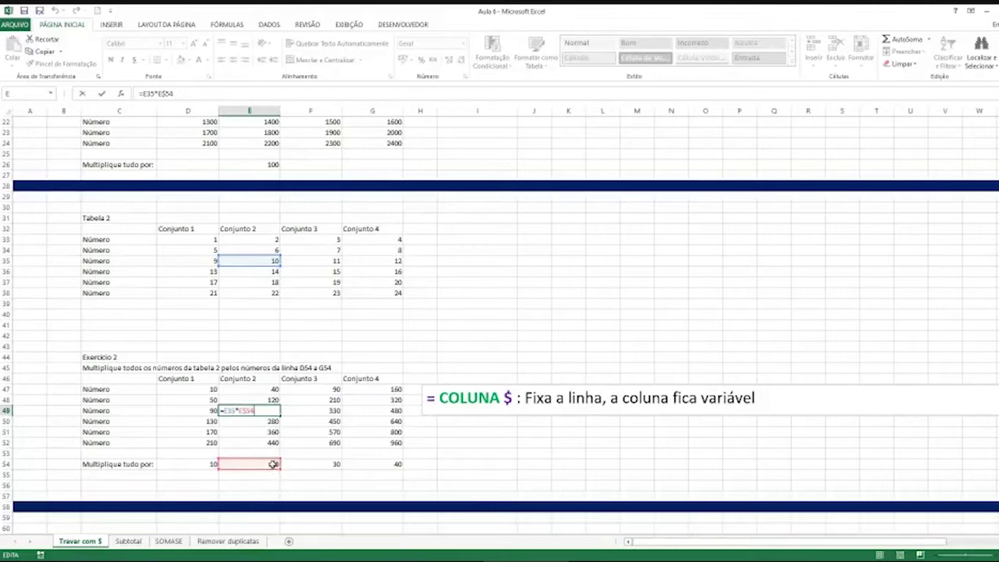
{"action": "key", "text": "Return"}
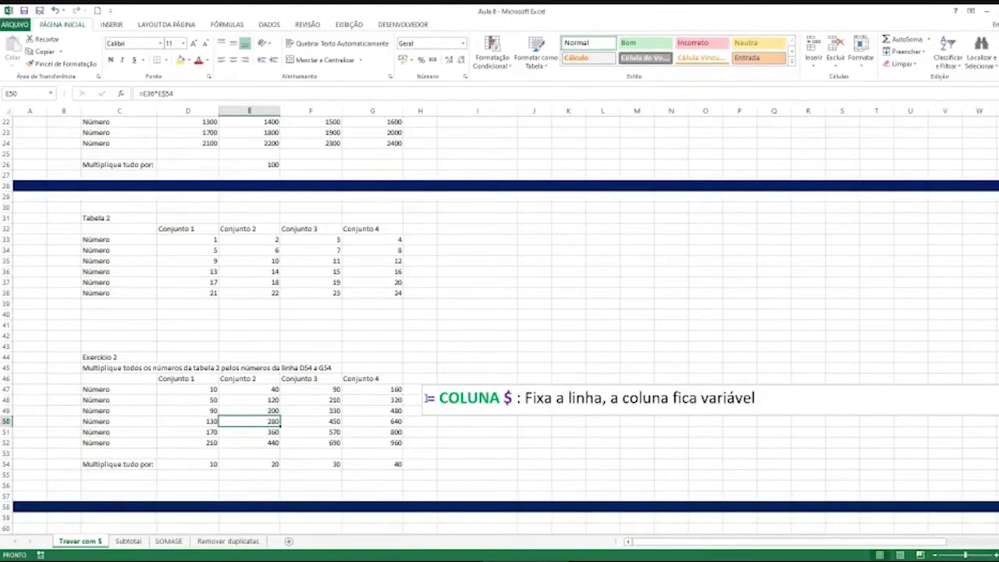
Step: Relate the note "Fixa a linha, a coluna fica variável" to the individual multipliers across D54:G54
{"action": "left_click_drag", "start_coordinate": [524, 398], "coordinate": [587, 400]}
{"action": "left_click_drag", "start_coordinate": [207, 465], "coordinate": [372, 466]}
{"action": "left_click", "coordinate": [214, 463]}
{"action": "left_click", "coordinate": [265, 466]}
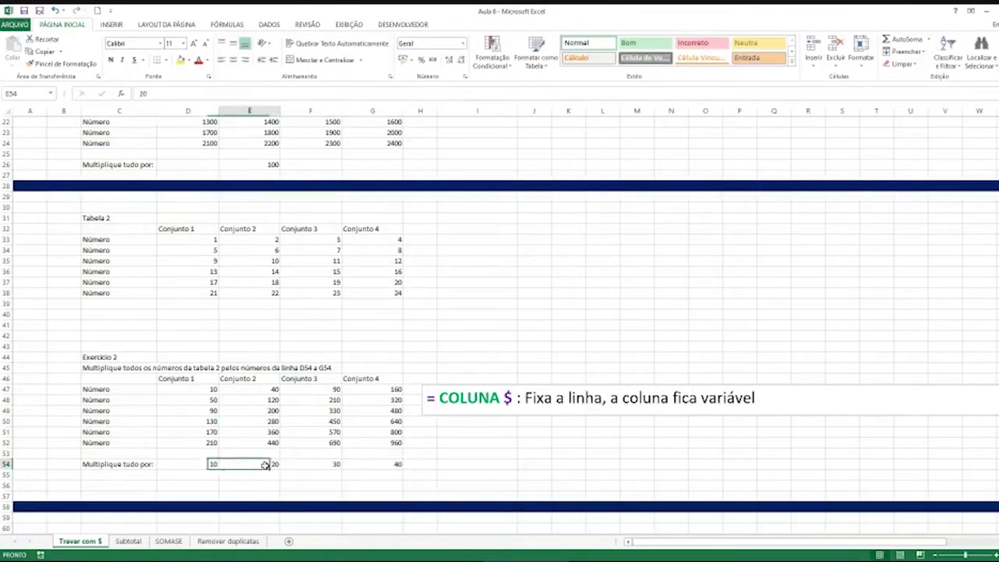
{"action": "left_click", "coordinate": [312, 468]}
{"action": "left_click", "coordinate": [360, 465]}
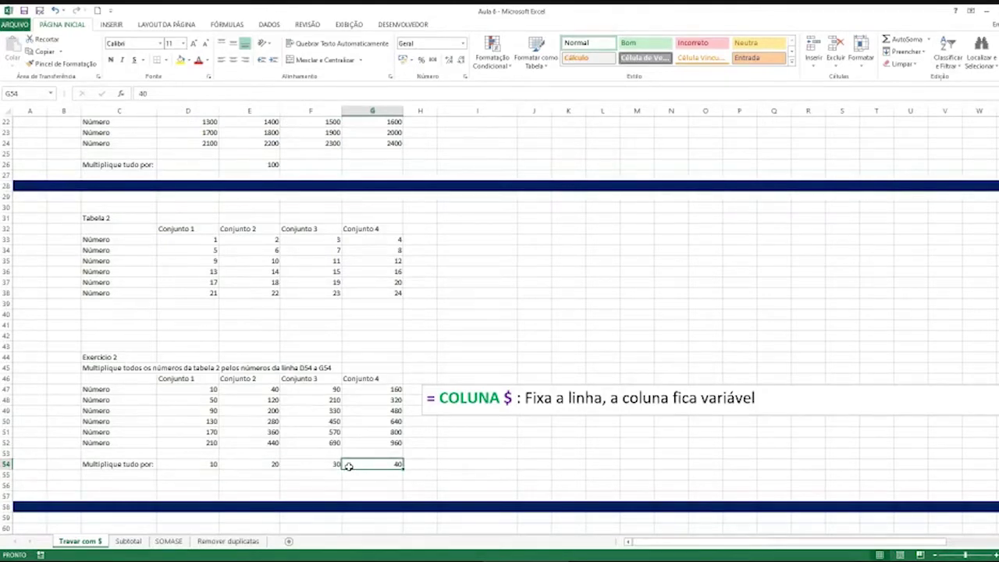
Step: Examine in Exercício 3 how individual Tabela 3 values, such as D63 and E63, pair with the multipliers in column I
{"action": "scroll", "coordinate": [348, 466], "scroll_direction": "down", "scroll_amount": 5}
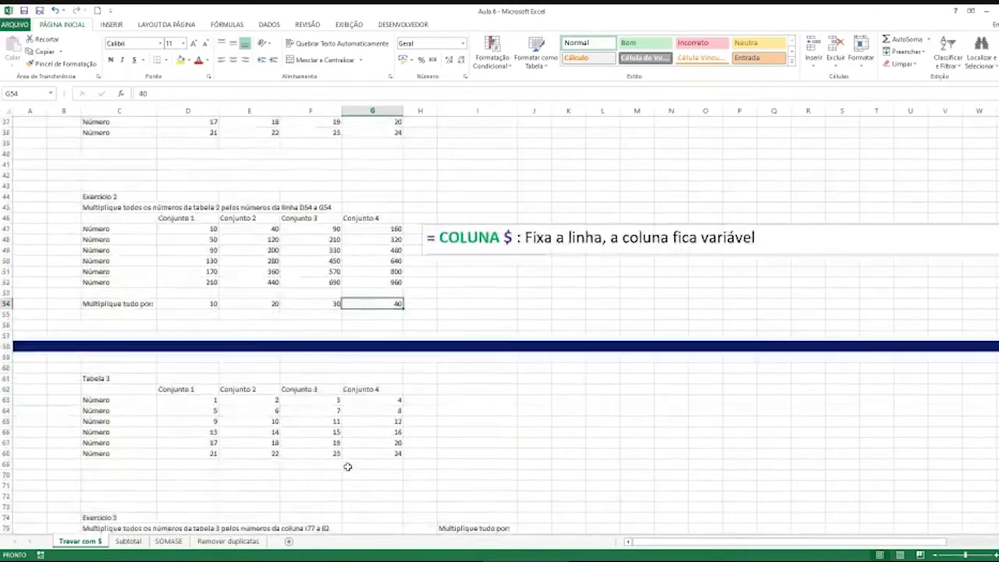
{"action": "scroll", "coordinate": [348, 466], "scroll_direction": "down", "scroll_amount": 5}
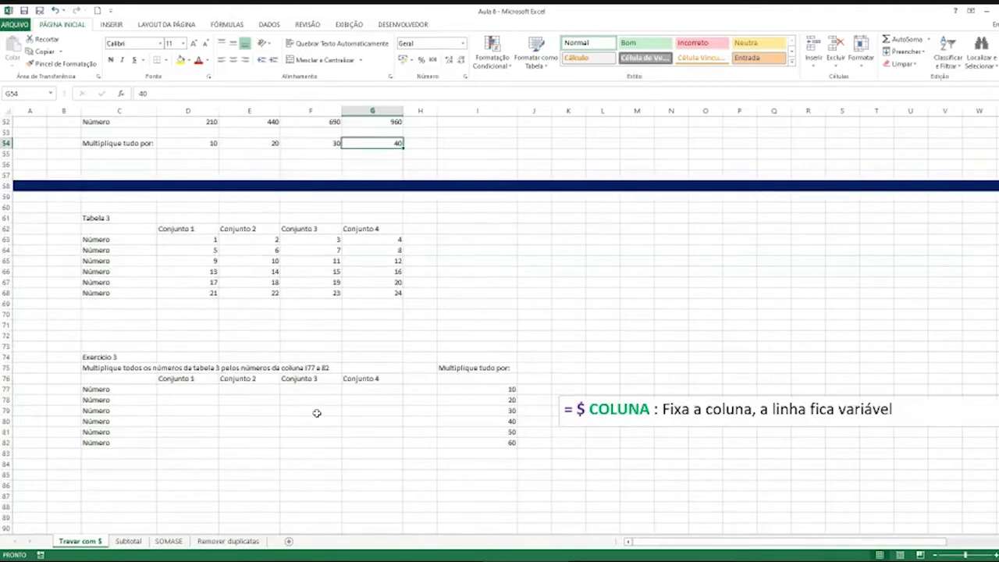
{"action": "left_click", "coordinate": [200, 238]}
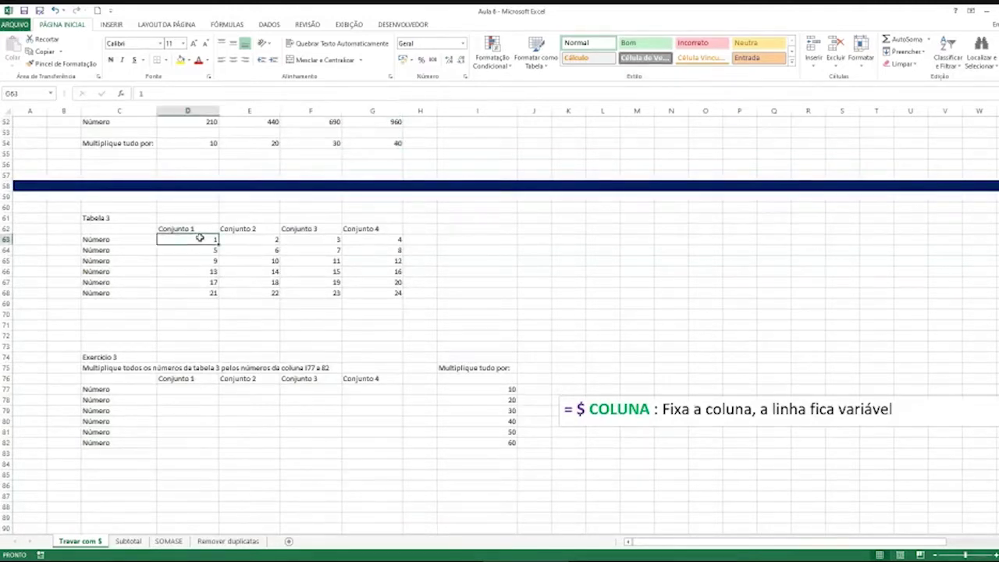
{"action": "left_click", "coordinate": [480, 389]}
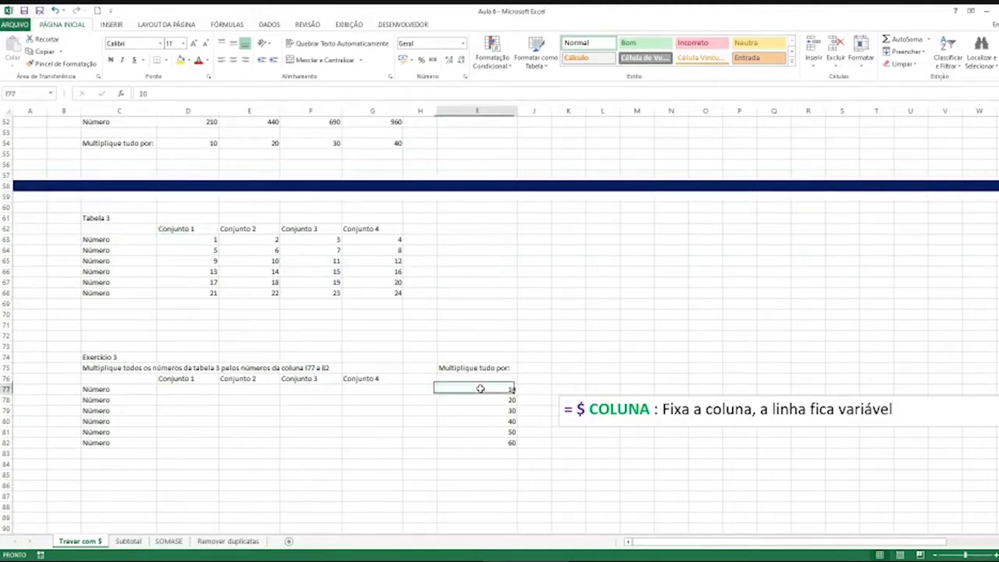
{"action": "left_click", "coordinate": [212, 242]}
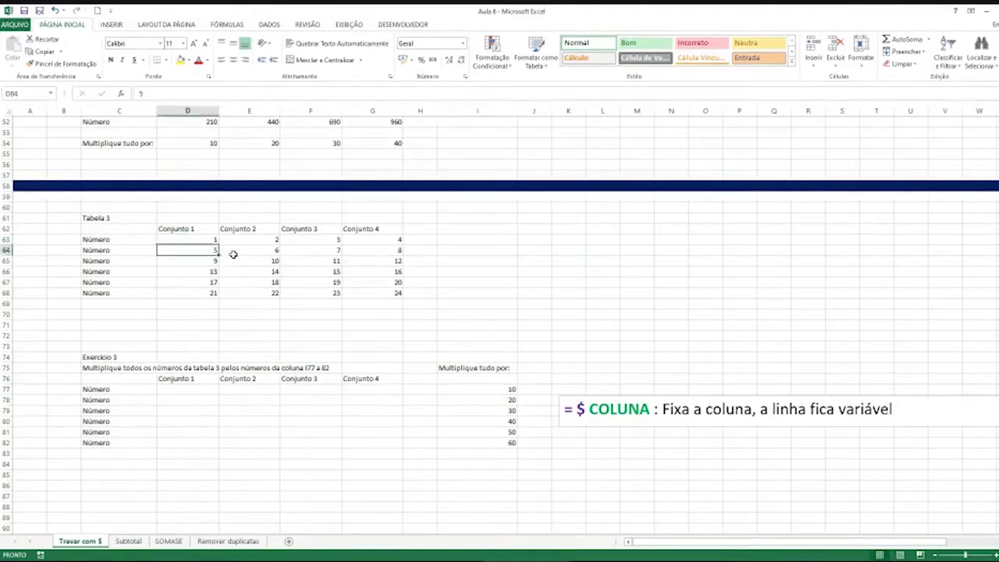
{"action": "left_click", "coordinate": [468, 399]}
{"action": "left_click", "coordinate": [208, 262]}
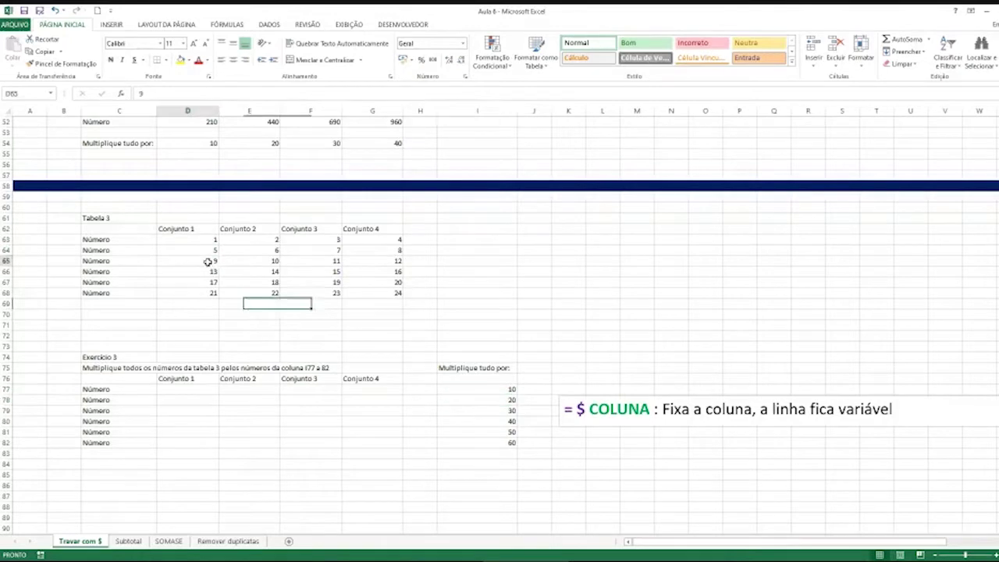
{"action": "left_click", "coordinate": [494, 409]}
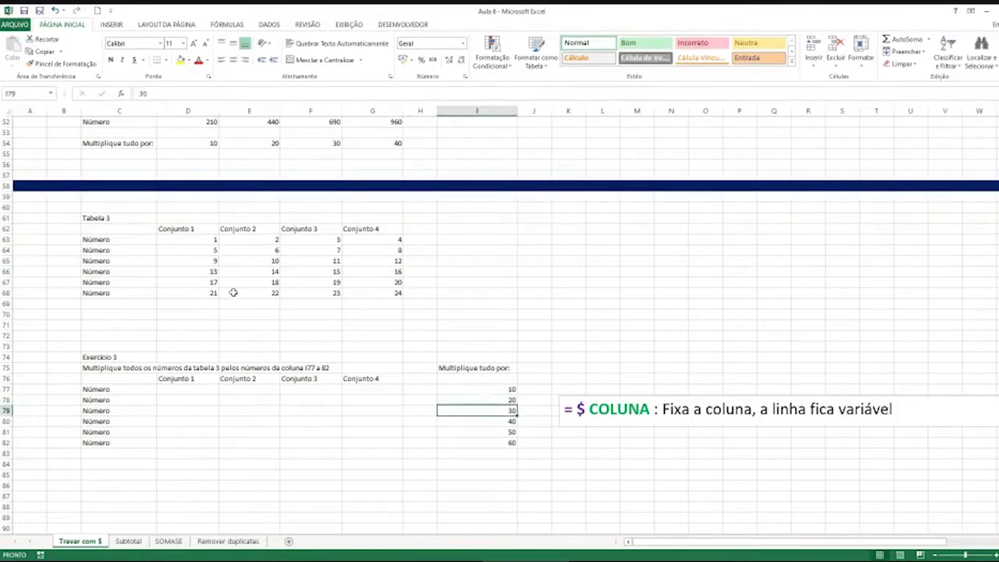
{"action": "left_click", "coordinate": [249, 240]}
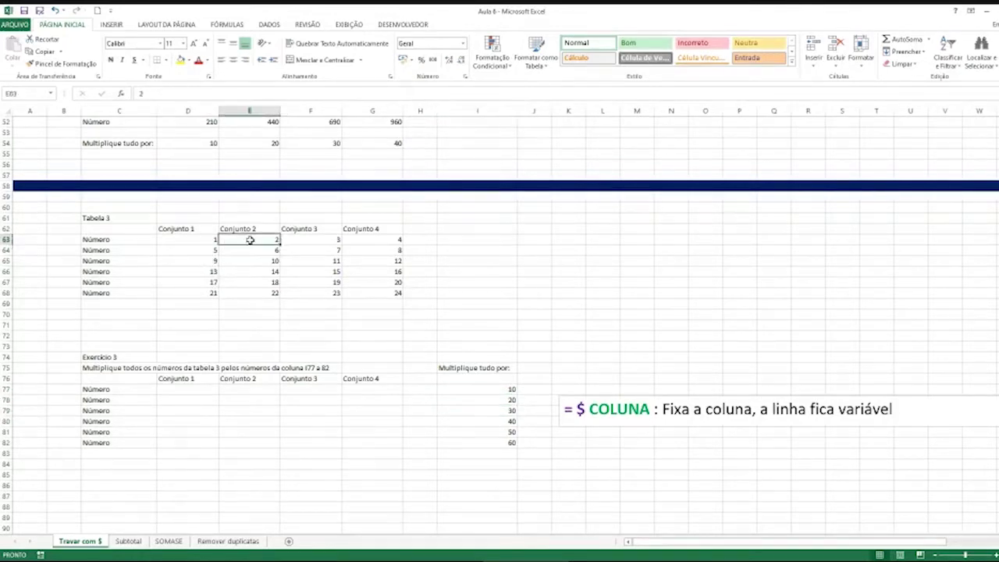
{"action": "left_click", "coordinate": [473, 390]}
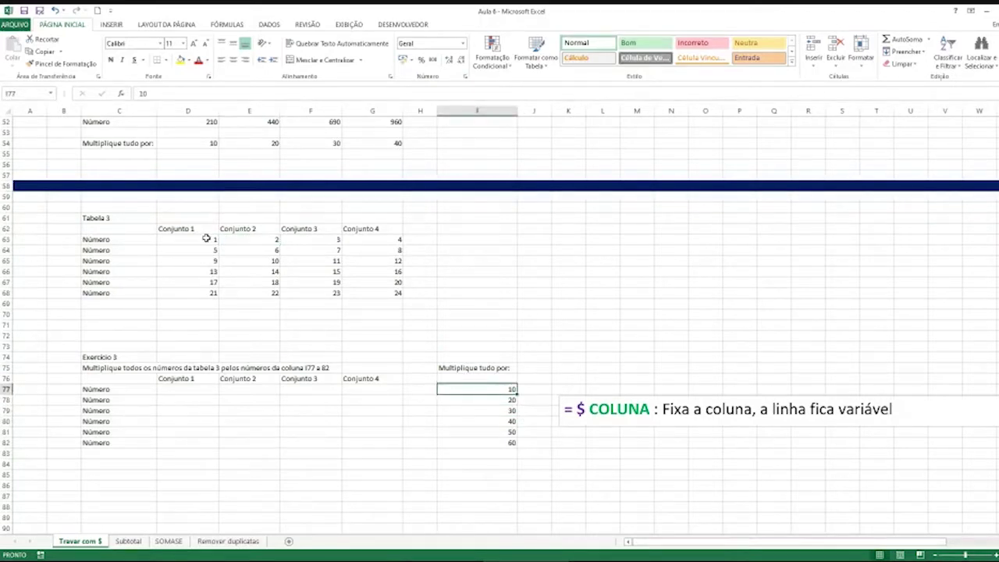
Step: Compare whole Tabela 3 rows across columns D to G with their multipliers in column I
{"action": "left_click_drag", "start_coordinate": [207, 238], "coordinate": [352, 248]}
{"action": "left_click", "coordinate": [500, 387]}
{"action": "left_click_drag", "start_coordinate": [206, 251], "coordinate": [372, 247]}
{"action": "left_click", "coordinate": [493, 410]}
{"action": "left_click_drag", "start_coordinate": [209, 270], "coordinate": [370, 270]}
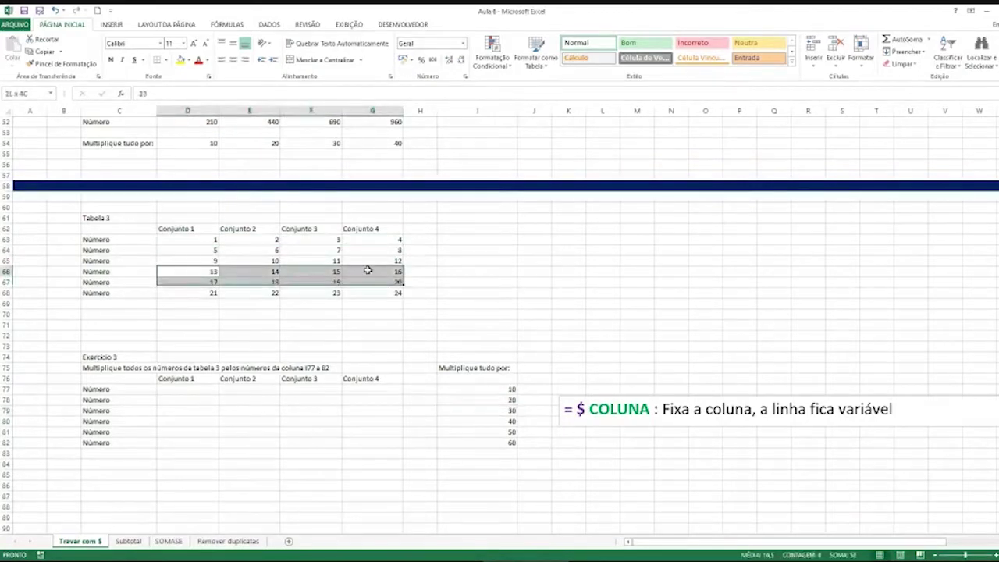
{"action": "left_click", "coordinate": [492, 414]}
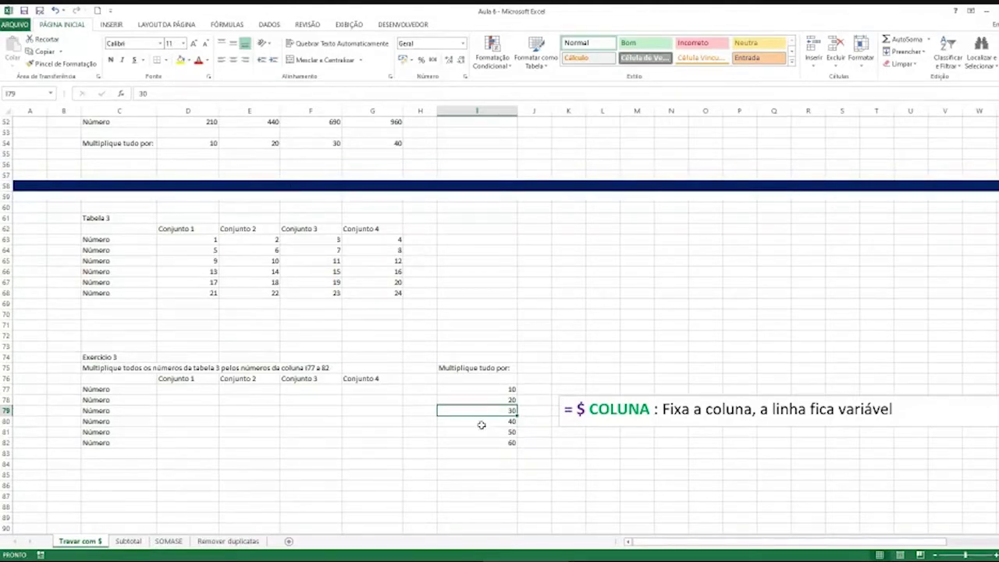
Step: Review the six Exercício 3 multipliers in I77:I82, row by row within the same column
{"action": "left_click_drag", "start_coordinate": [495, 390], "coordinate": [473, 448]}
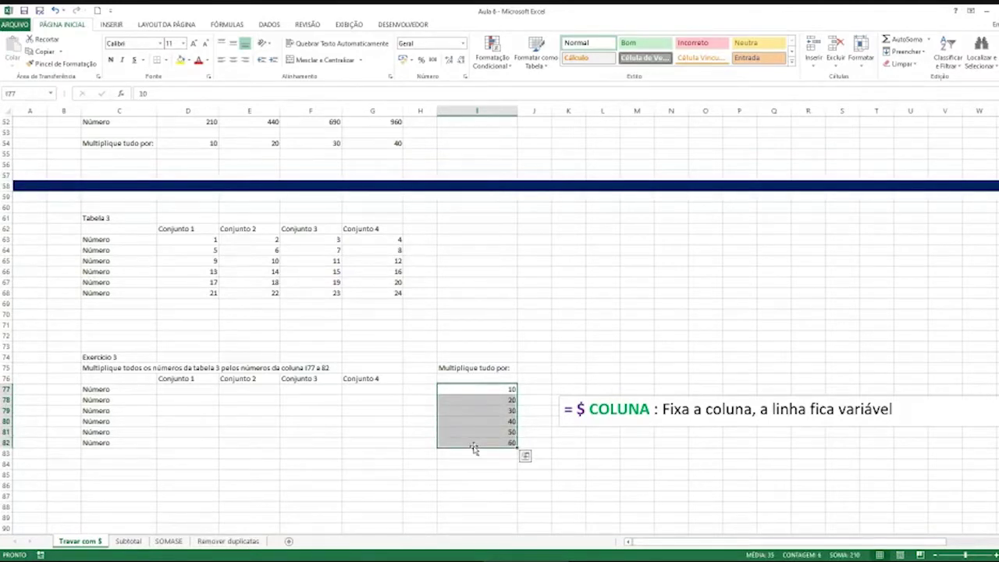
{"action": "left_click", "coordinate": [488, 389]}
{"action": "left_click", "coordinate": [488, 399]}
{"action": "left_click", "coordinate": [485, 411]}
{"action": "left_click", "coordinate": [482, 420]}
{"action": "left_click", "coordinate": [479, 442]}
{"action": "left_click", "coordinate": [478, 431]}
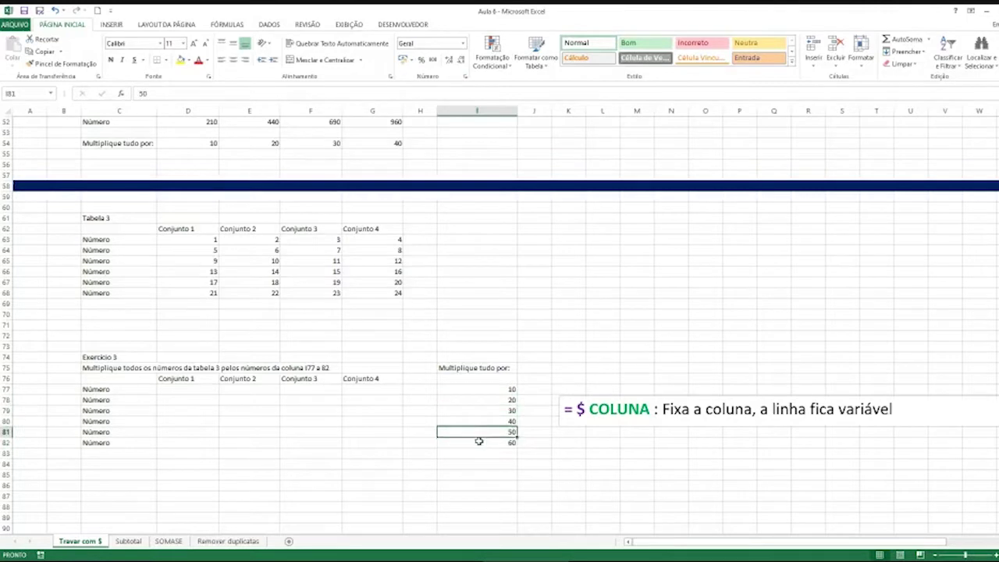
{"action": "left_click", "coordinate": [479, 441]}
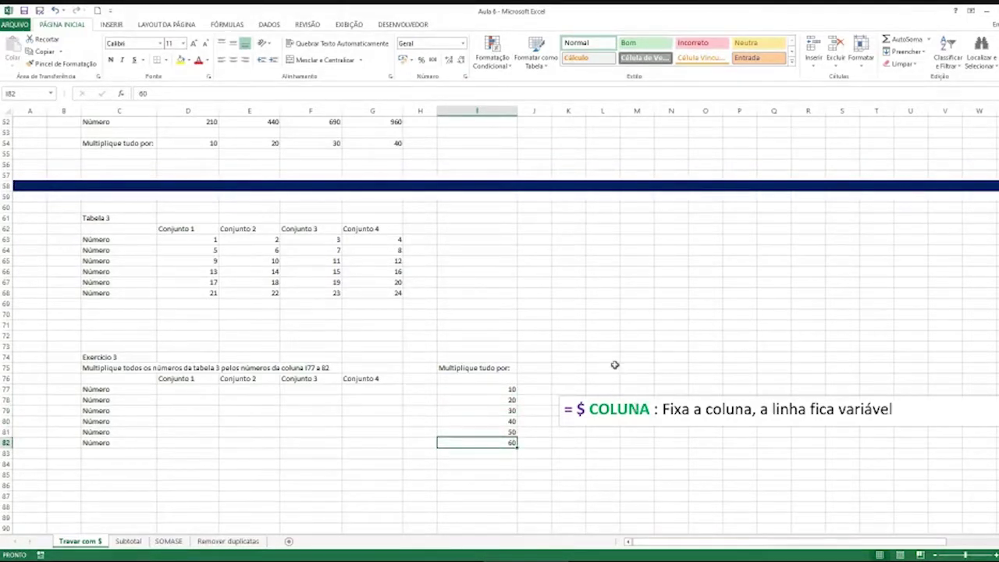
{"action": "left_click_drag", "start_coordinate": [499, 389], "coordinate": [503, 442]}
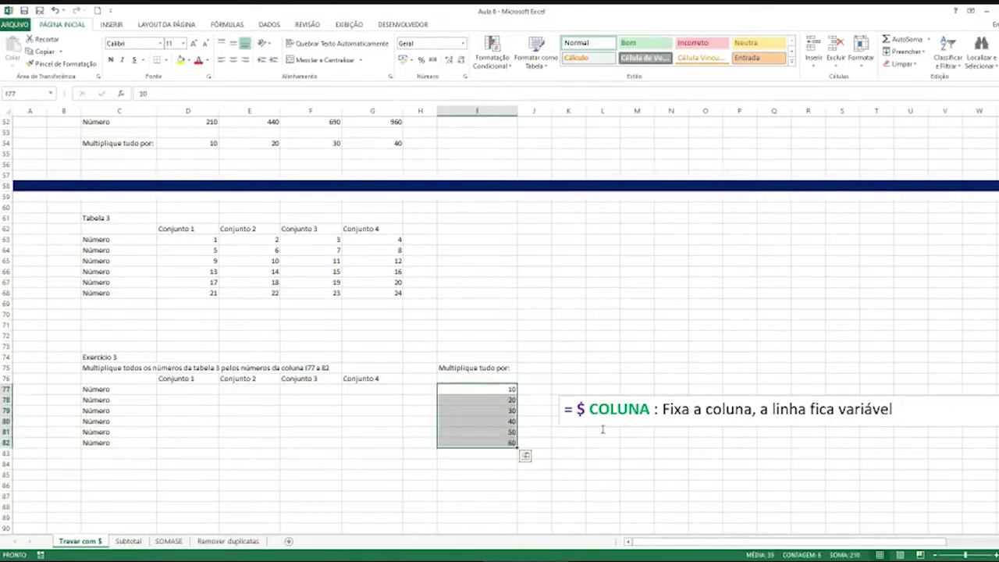
Step: Relate the note "Fixa a coluna, a linha fica variável" to the individual multipliers in I77:I82
{"action": "left_click", "coordinate": [591, 409]}
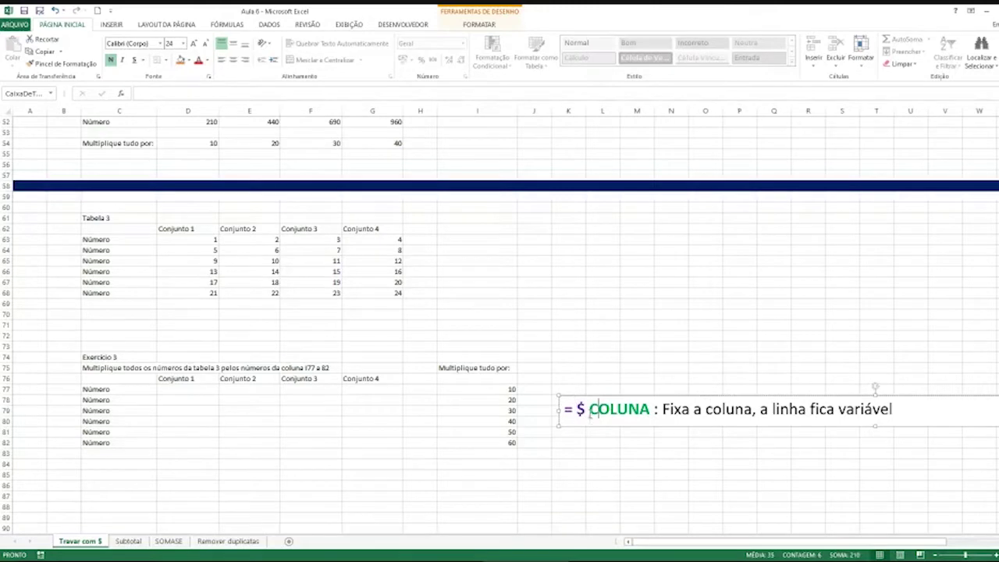
{"action": "left_click_drag", "start_coordinate": [504, 384], "coordinate": [509, 441]}
{"action": "left_click", "coordinate": [508, 388]}
{"action": "left_click", "coordinate": [508, 399]}
{"action": "left_click", "coordinate": [508, 411]}
{"action": "left_click", "coordinate": [508, 422]}
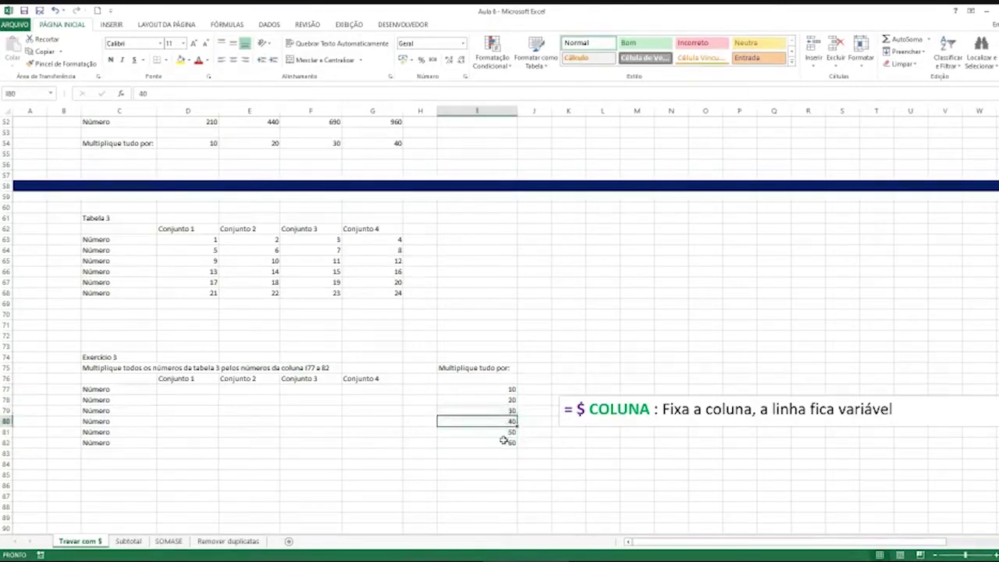
{"action": "left_click", "coordinate": [508, 432]}
{"action": "left_click", "coordinate": [508, 442]}
Step: Enter the formula =D63*$I77 in D77, locking only the column of the multiplier reference
{"action": "left_click", "coordinate": [203, 391]}
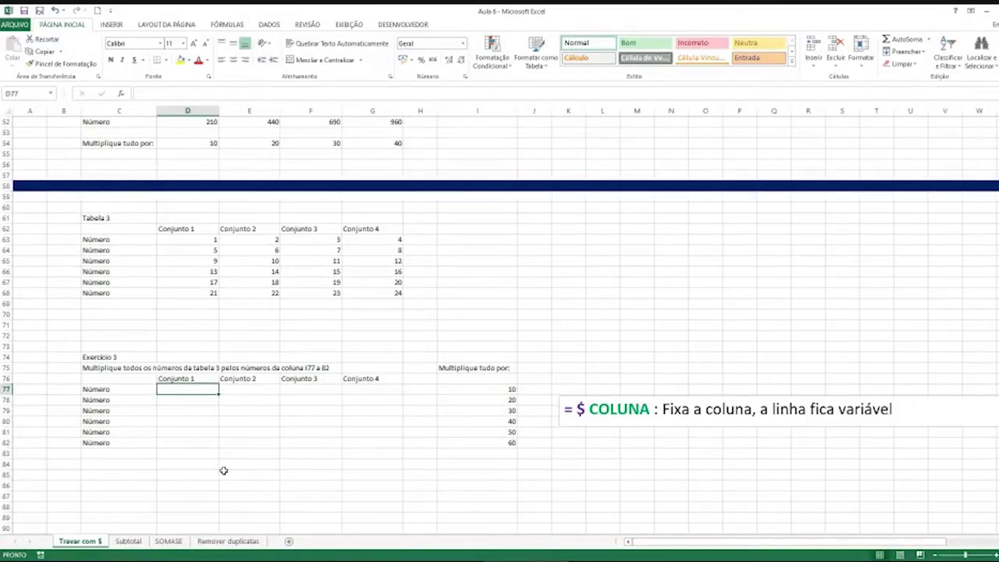
{"action": "type", "text": "="}
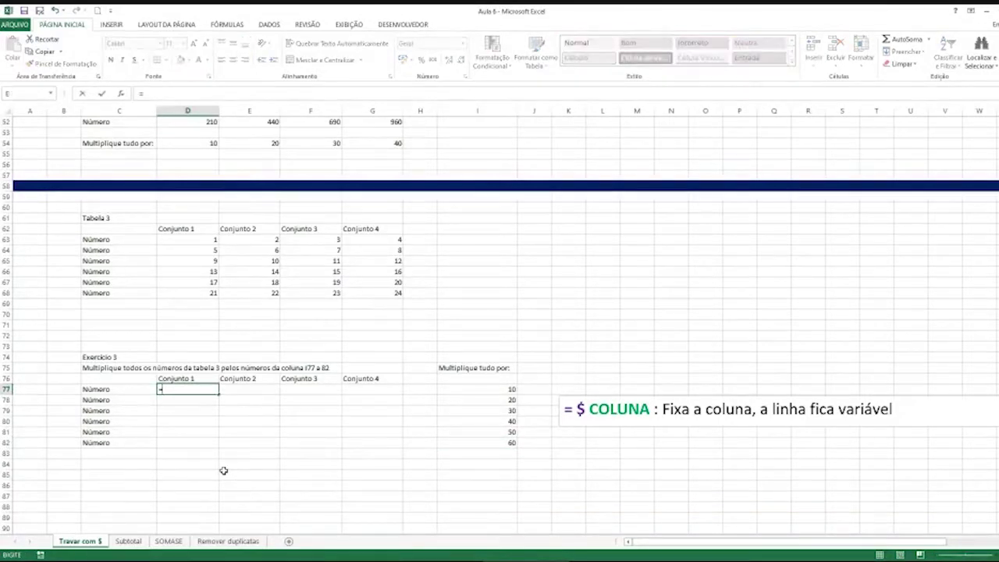
{"action": "left_click", "coordinate": [180, 239]}
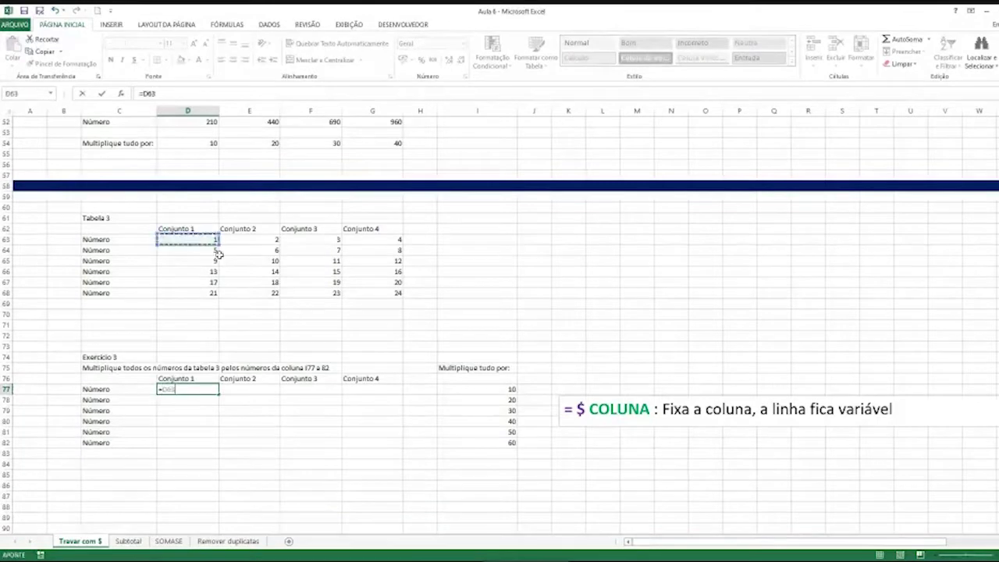
{"action": "type", "text": "*"}
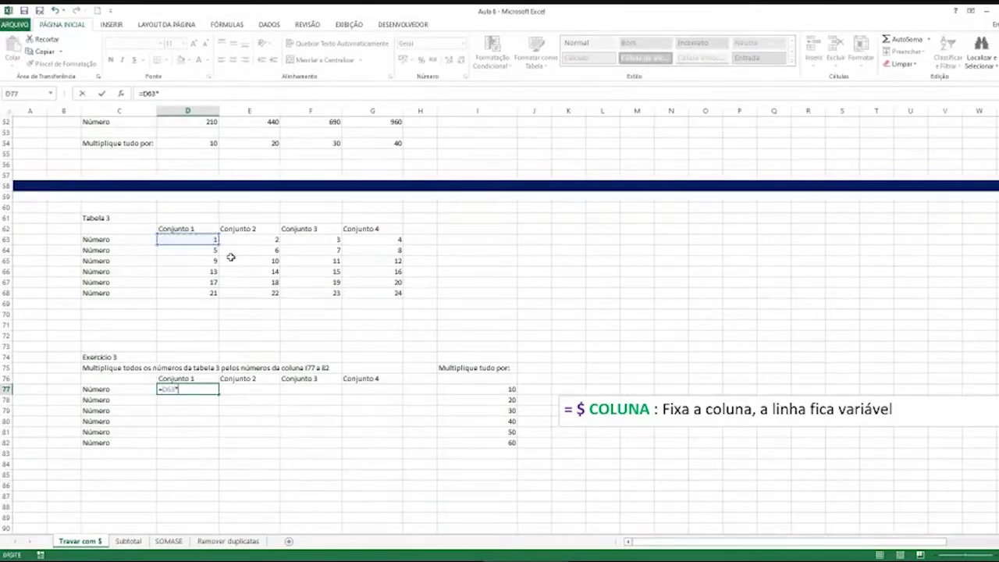
{"action": "left_click", "coordinate": [469, 389]}
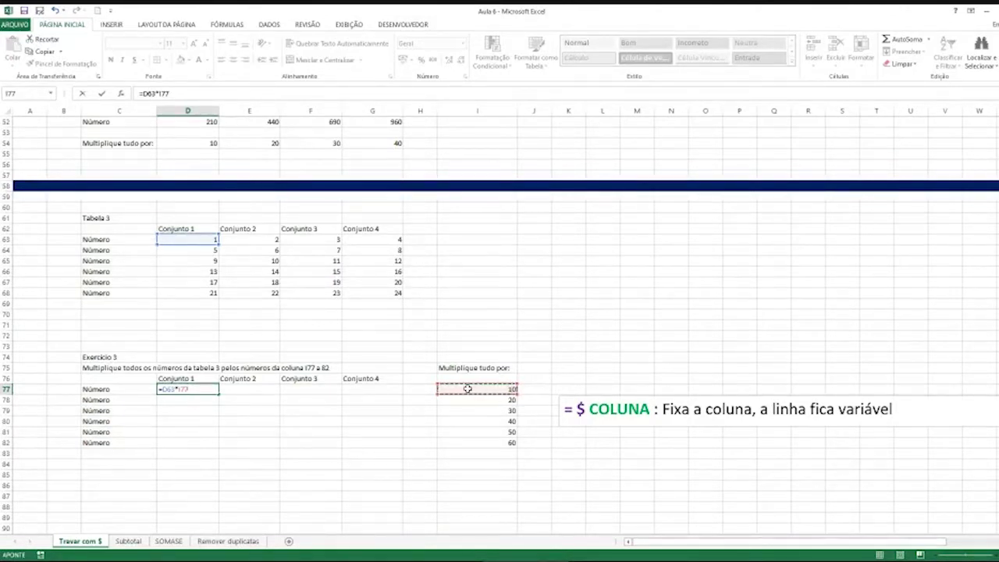
{"action": "key", "text": "F4"}
{"action": "key", "text": "F4"}
{"action": "key", "text": "F4"}
{"action": "key", "text": "Return"}
Step: Fill the D77 formula across to G77 and down through row 82 of Exercício 3
{"action": "left_click", "coordinate": [206, 388]}
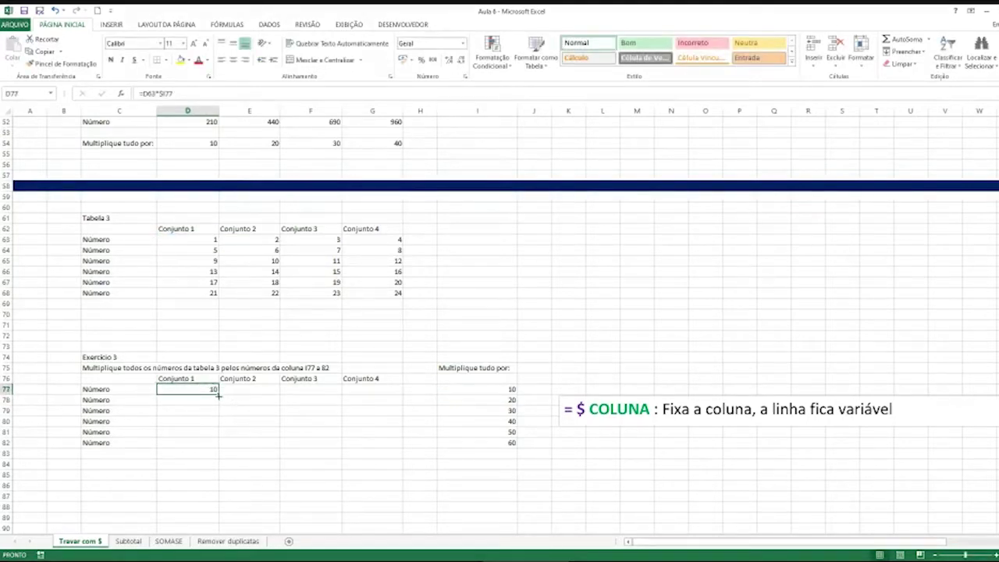
{"action": "left_click_drag", "start_coordinate": [219, 394], "coordinate": [402, 398]}
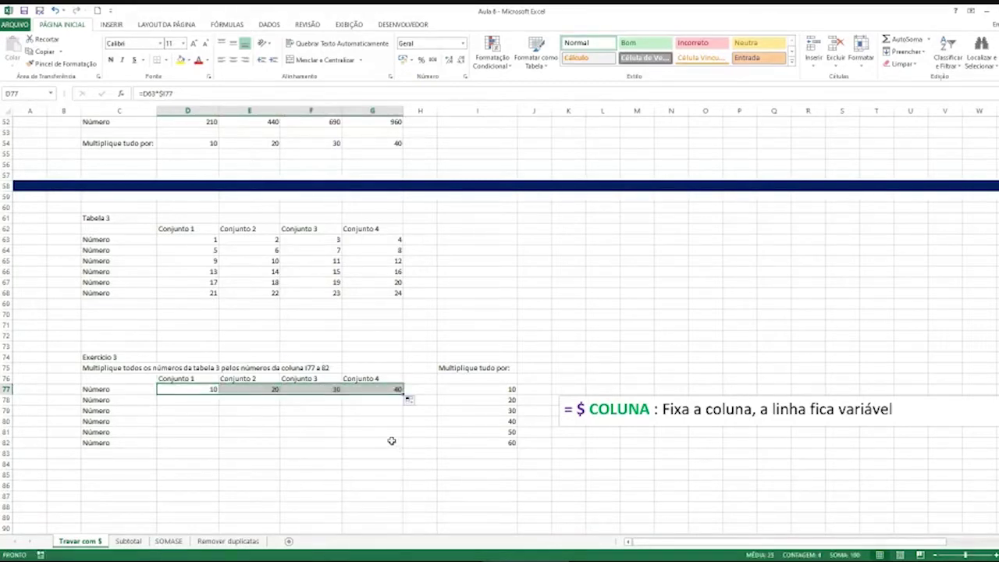
{"action": "double_click", "coordinate": [404, 396]}
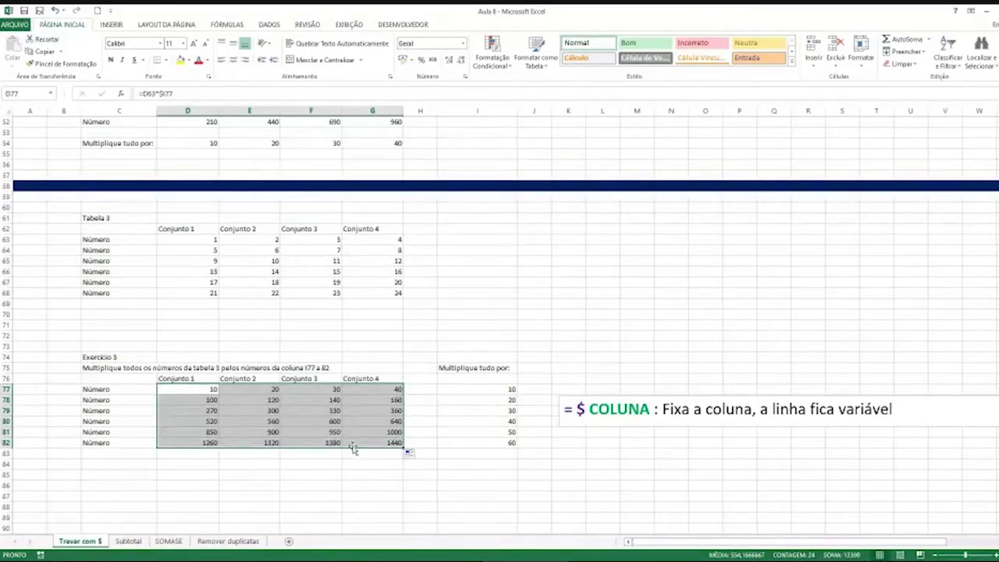
Step: Inspect the filled formula in D82 to check which Tabela 3 value and multiplier it references
{"action": "left_click", "coordinate": [197, 442]}
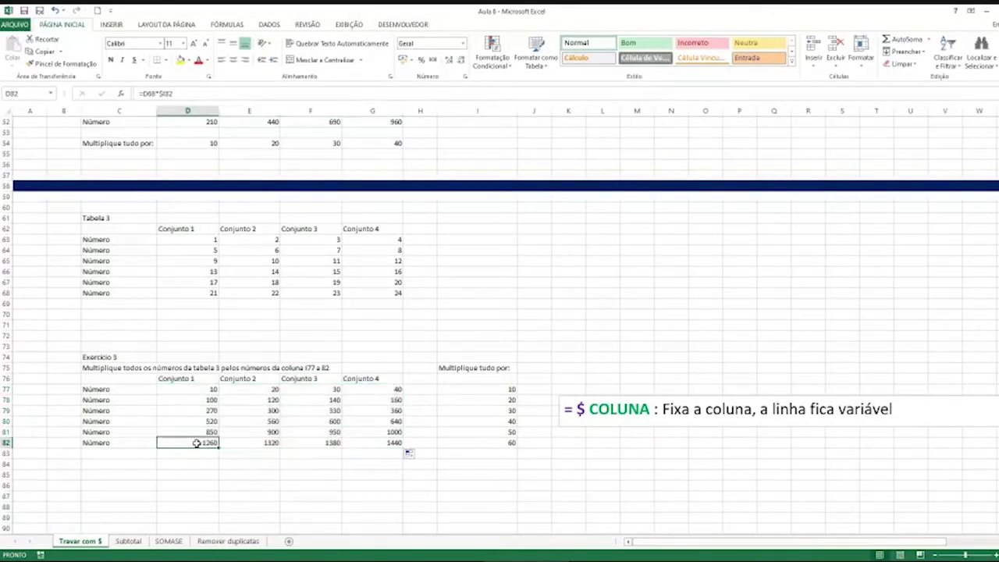
{"action": "double_click", "coordinate": [197, 442]}
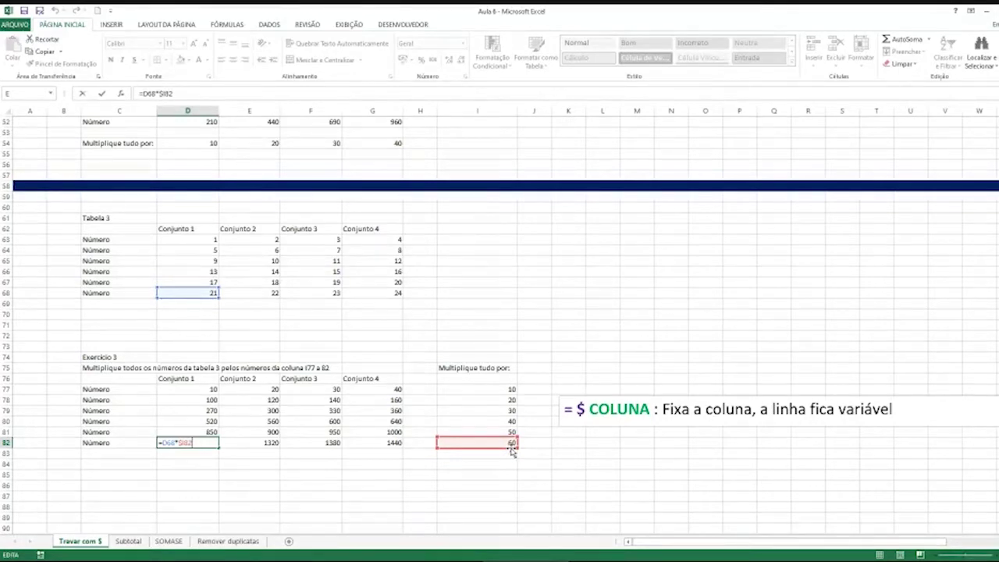
{"action": "key", "text": "Return"}
{"action": "left_click", "coordinate": [210, 442]}
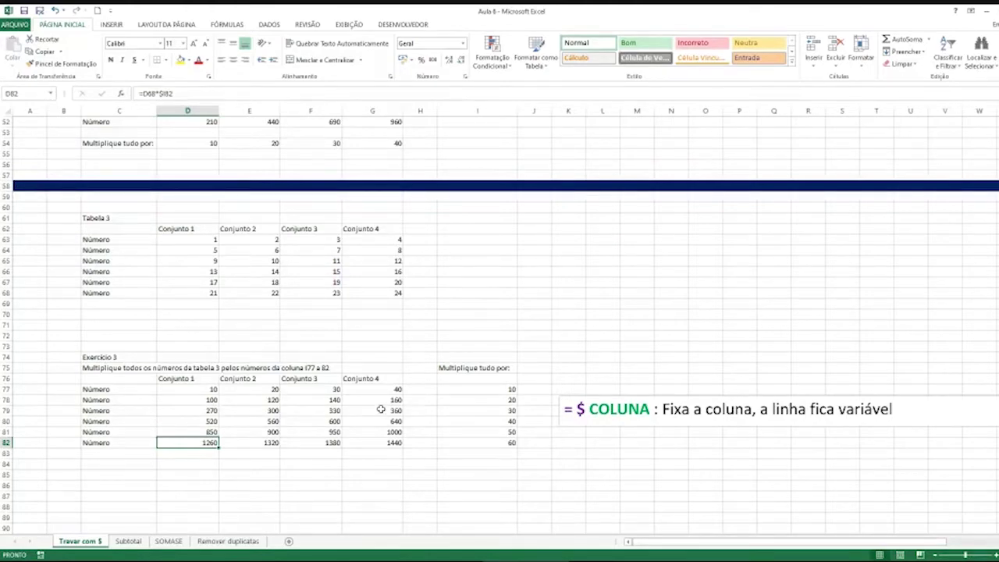
Step: Review the Exercício 1 note "Fixa a linha e a coluna (F4)" and its two $ signs
{"action": "scroll", "coordinate": [380, 410], "scroll_direction": "up", "scroll_amount": 17}
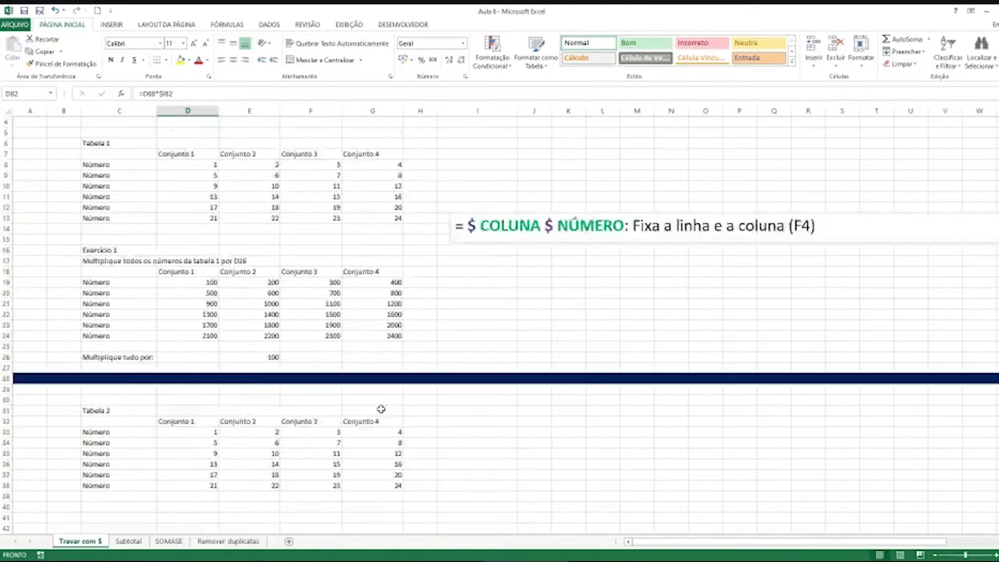
{"action": "left_click", "coordinate": [466, 264]}
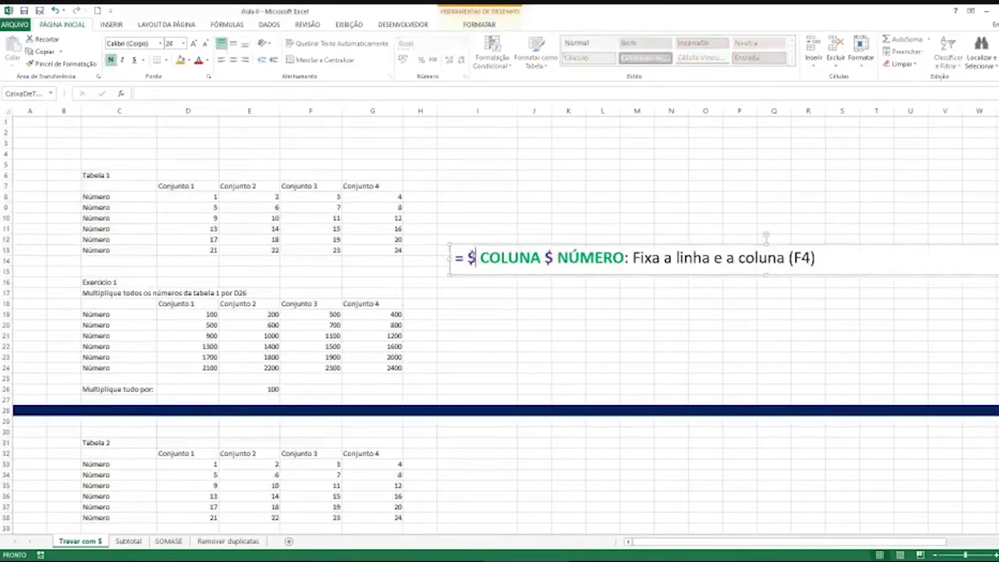
{"action": "left_click", "coordinate": [547, 258]}
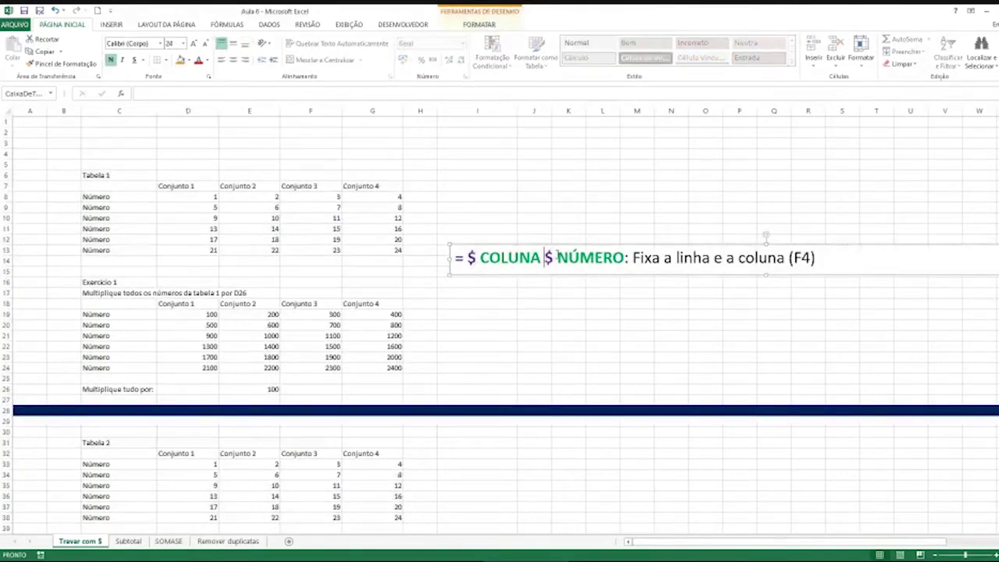
{"action": "left_click_drag", "start_coordinate": [632, 258], "coordinate": [752, 265]}
{"action": "left_click", "coordinate": [669, 271]}
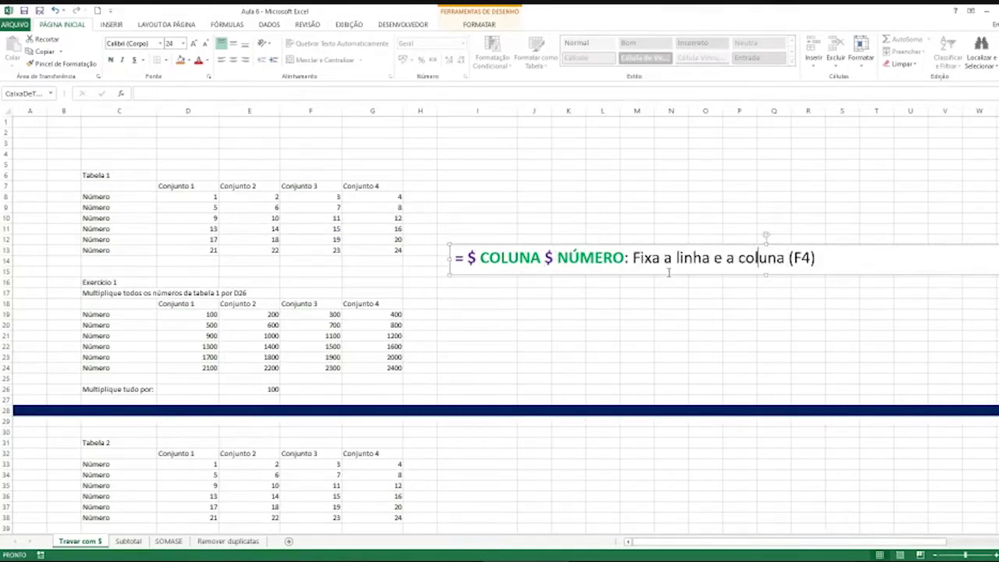
Step: Compare the single Exercício 1 multiplier in E26 with the empty cells around it
{"action": "left_click", "coordinate": [273, 387]}
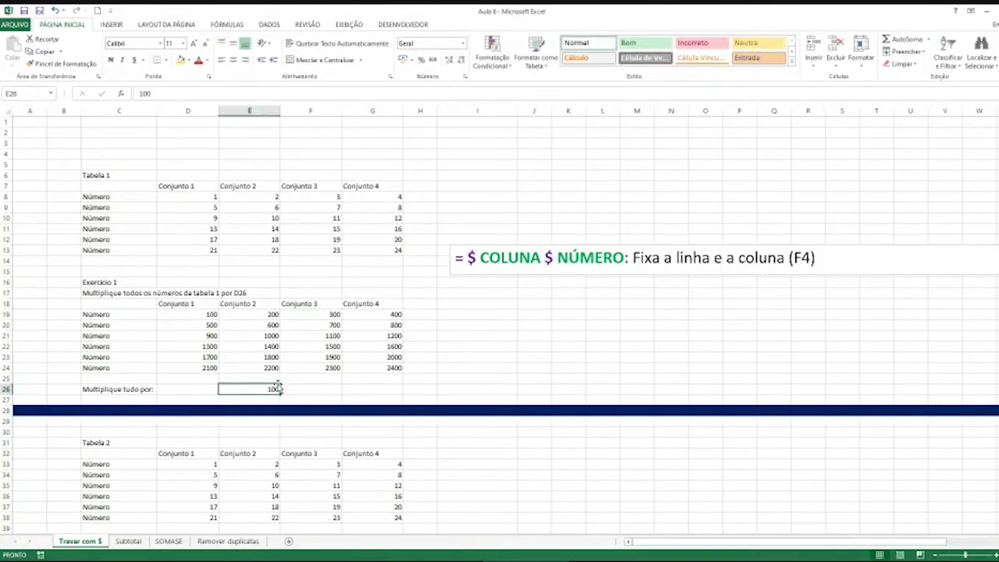
{"action": "left_click", "coordinate": [285, 388]}
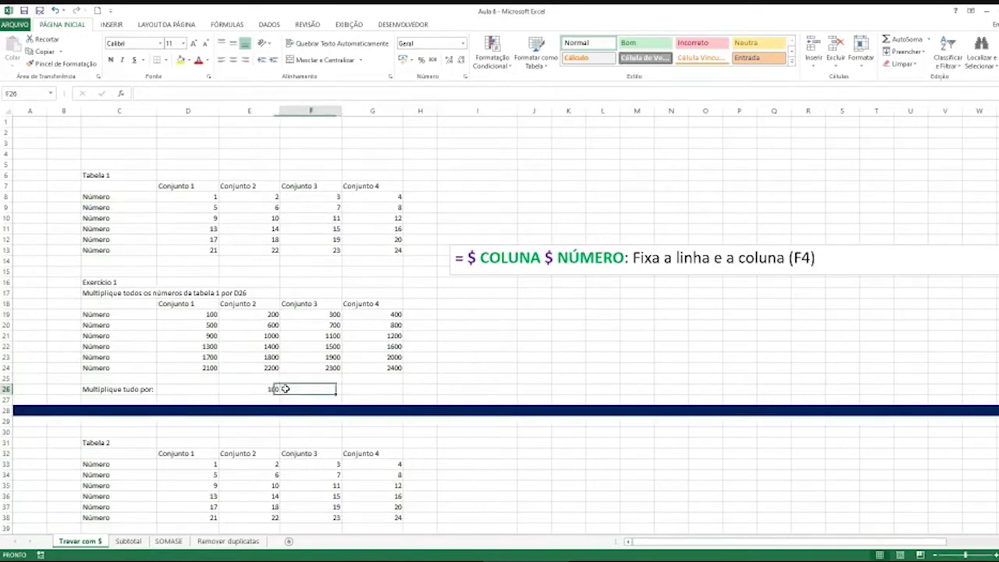
{"action": "left_click", "coordinate": [367, 388]}
{"action": "left_click", "coordinate": [319, 374]}
{"action": "left_click", "coordinate": [319, 384]}
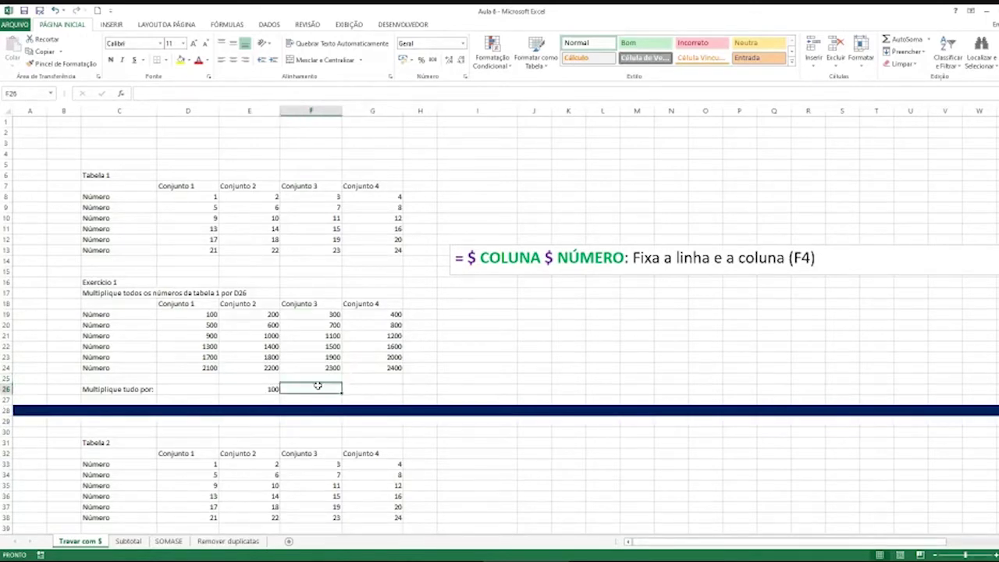
{"action": "left_click", "coordinate": [294, 397]}
{"action": "left_click", "coordinate": [273, 389]}
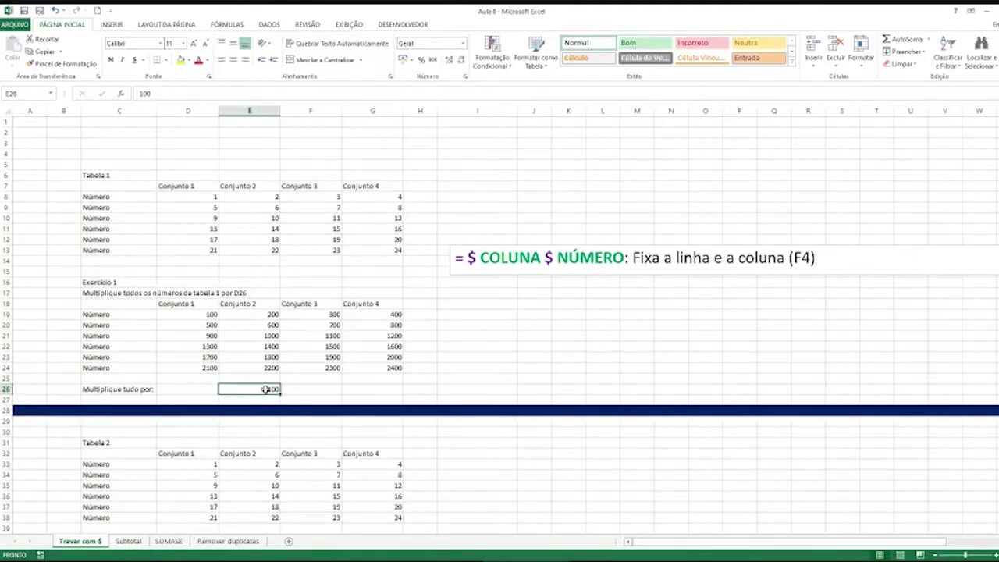
Step: Review the Exercício 2 multipliers across D54:G54, column by column within the fixed row
{"action": "scroll", "coordinate": [266, 389], "scroll_direction": "down", "scroll_amount": 7}
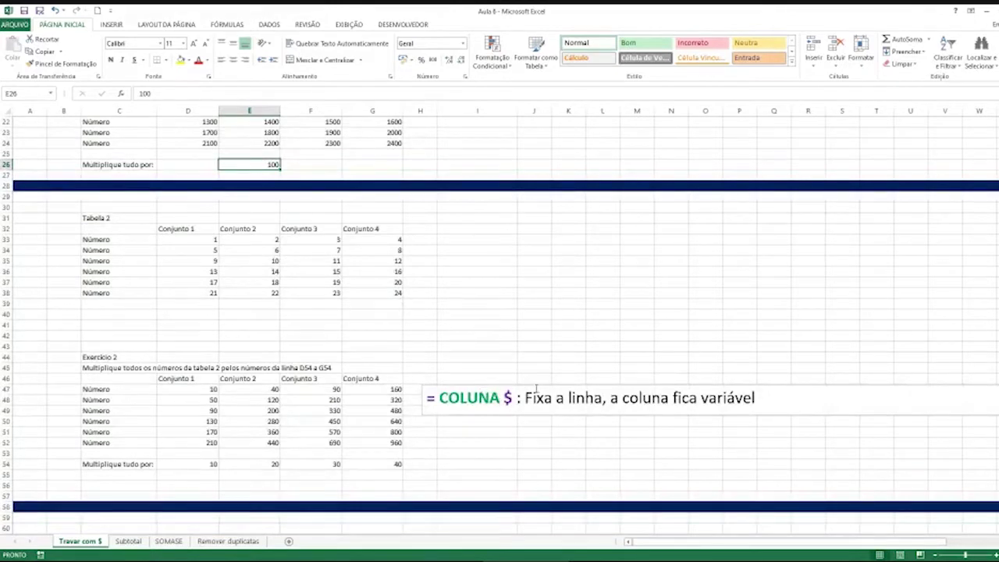
{"action": "left_click_drag", "start_coordinate": [197, 462], "coordinate": [391, 464]}
{"action": "left_click", "coordinate": [208, 462]}
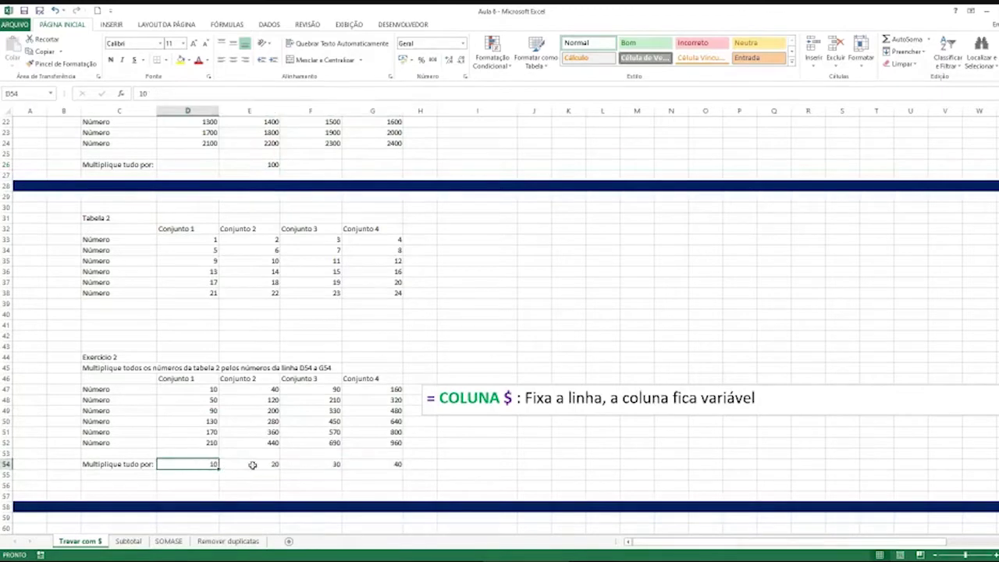
{"action": "left_click", "coordinate": [252, 465]}
{"action": "left_click", "coordinate": [296, 469]}
{"action": "left_click", "coordinate": [355, 465]}
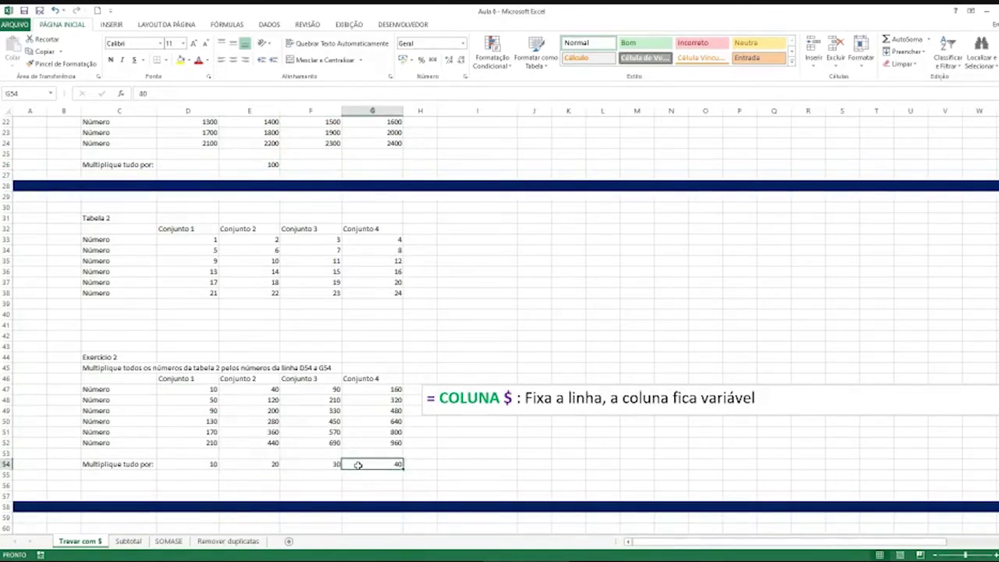
Step: Recap the fixed-column case of Exercício 3 by going through each multiplier from I77 to I82
{"action": "scroll", "coordinate": [357, 465], "scroll_direction": "down", "scroll_amount": 11}
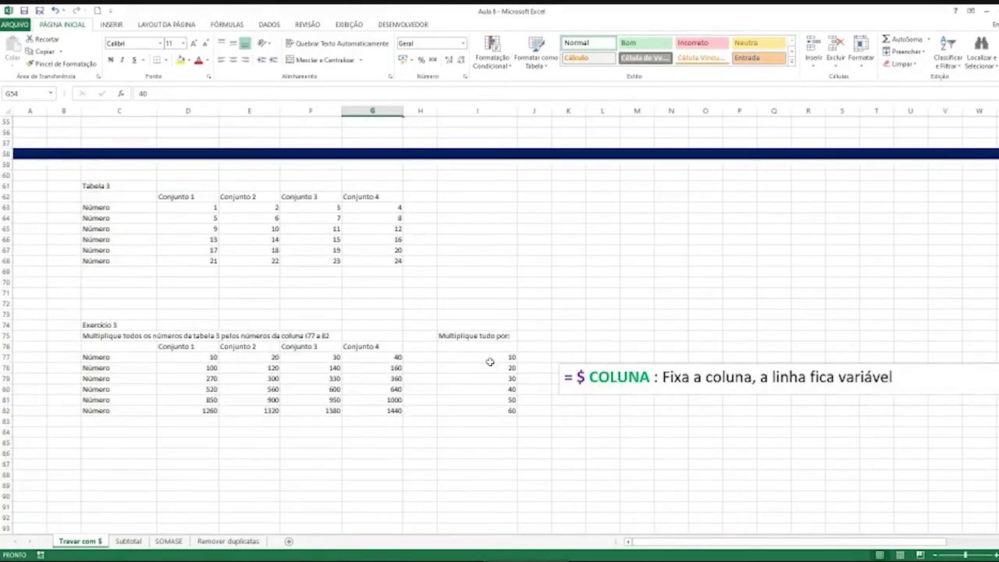
{"action": "left_click_drag", "start_coordinate": [490, 358], "coordinate": [485, 411]}
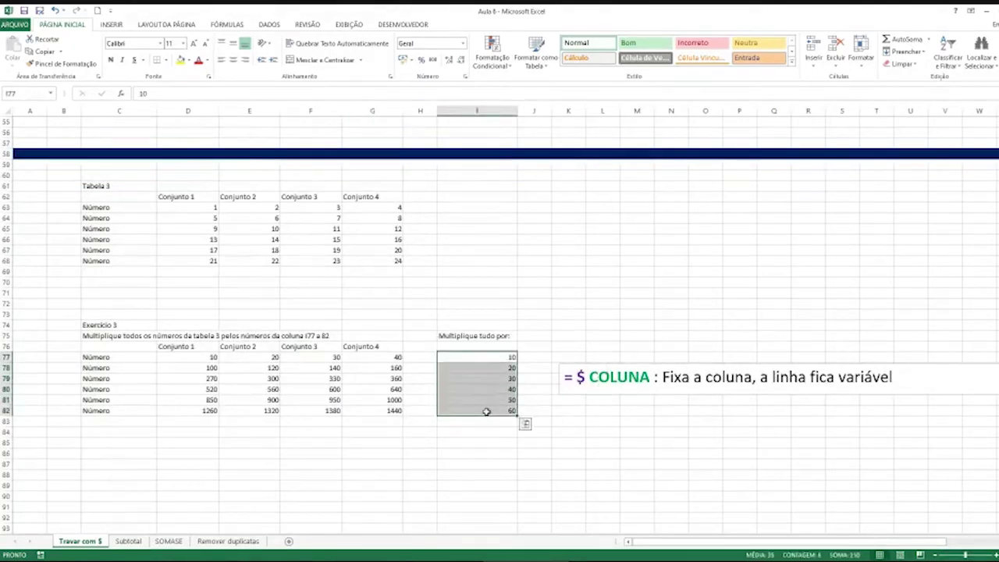
{"action": "left_click", "coordinate": [492, 357]}
{"action": "left_click", "coordinate": [491, 368]}
{"action": "left_click", "coordinate": [488, 378]}
{"action": "left_click", "coordinate": [487, 389]}
{"action": "left_click", "coordinate": [487, 399]}
{"action": "left_click", "coordinate": [484, 410]}
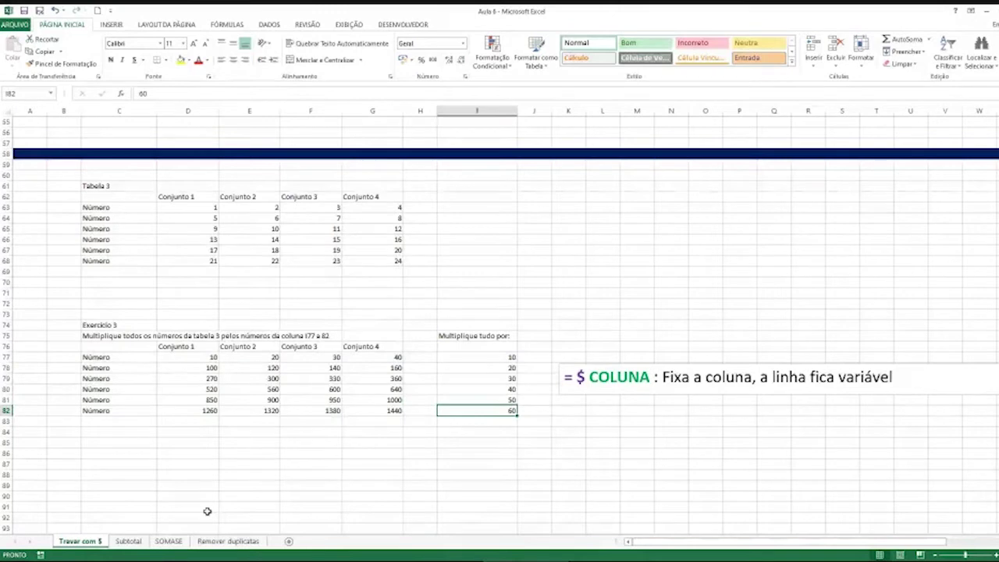
Step: Open the Subtotal sheet and examine the Data, Descrição, Código, Valor and Fornecedor entries in rows 2 and 3
{"action": "left_click", "coordinate": [133, 545]}
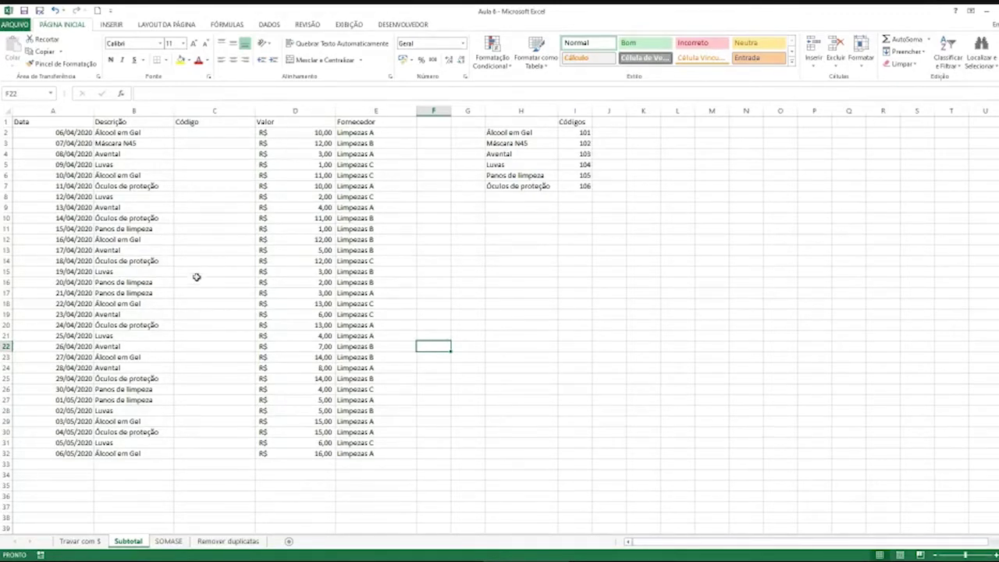
{"action": "left_click", "coordinate": [86, 132]}
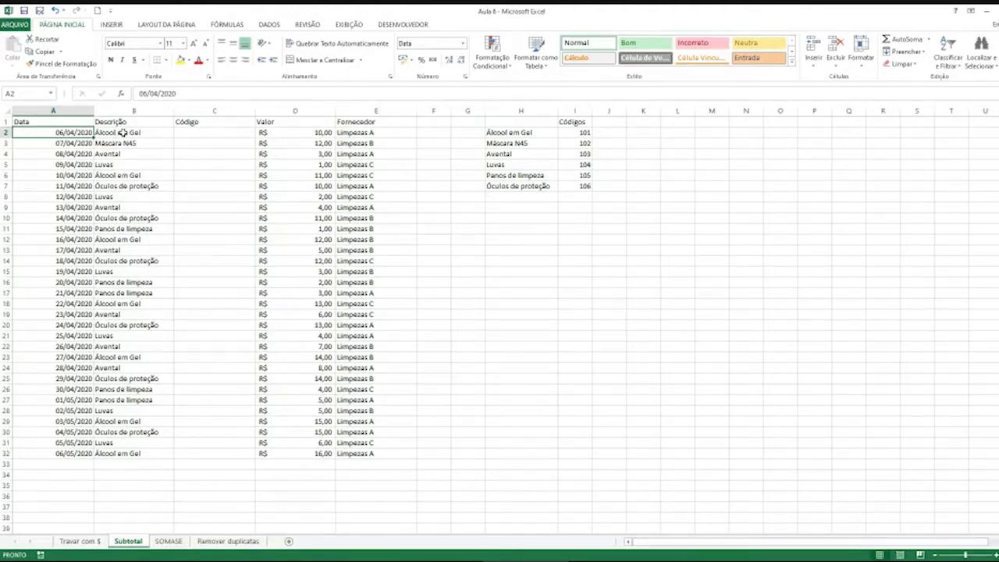
{"action": "key", "text": "Right"}
{"action": "key", "text": "Right"}
{"action": "key", "text": "Right"}
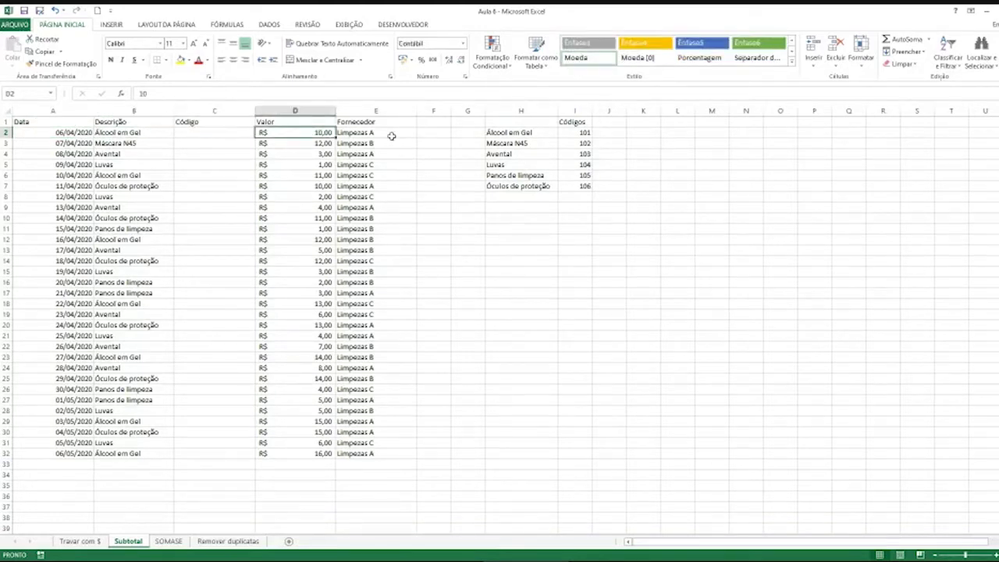
{"action": "key", "text": "Right"}
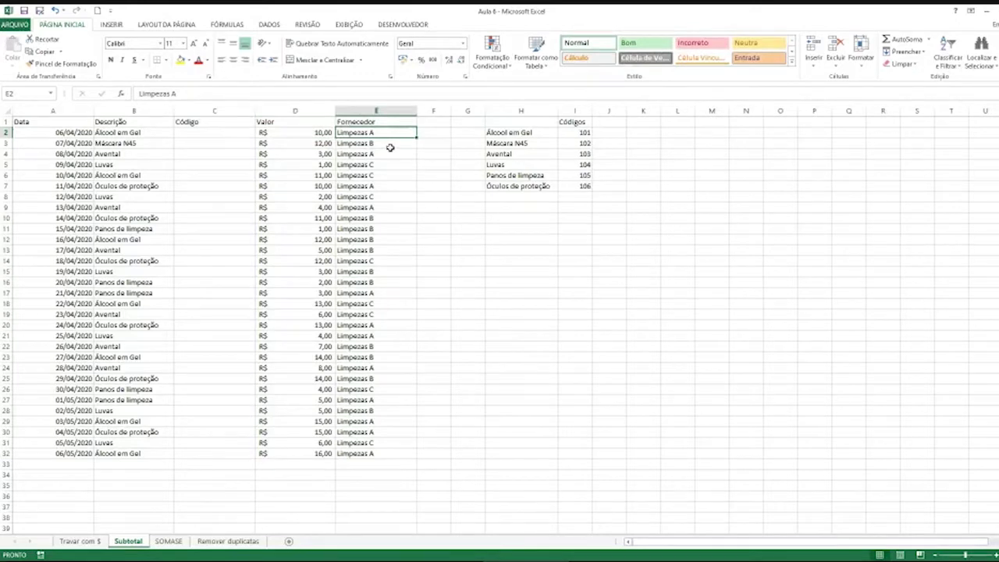
{"action": "left_click", "coordinate": [88, 145]}
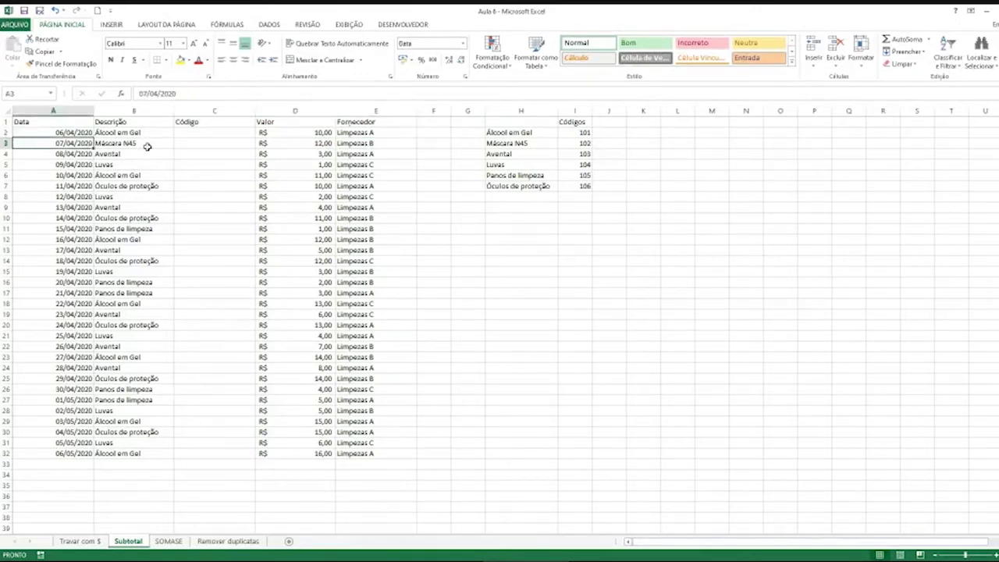
{"action": "left_click", "coordinate": [323, 144]}
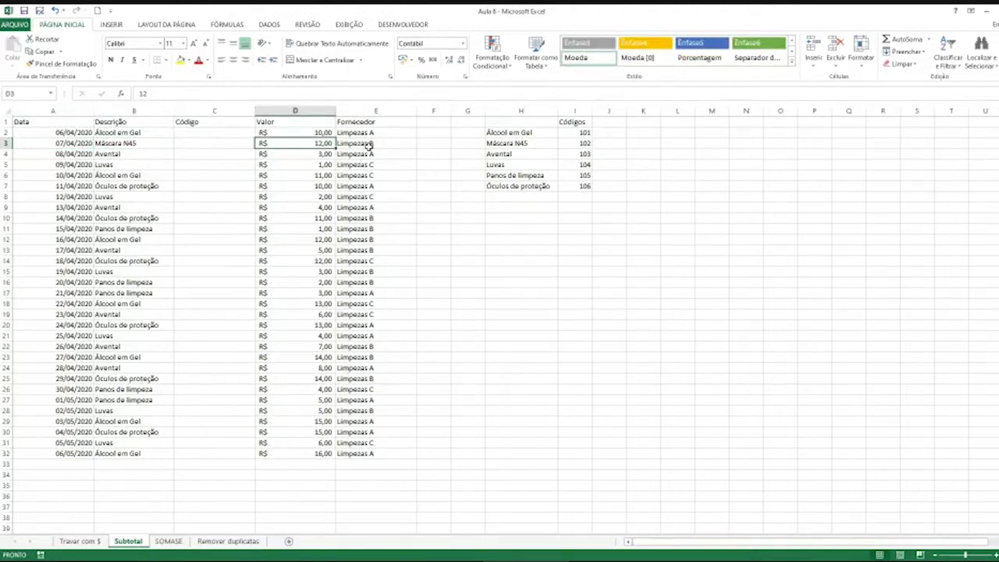
{"action": "left_click", "coordinate": [367, 146]}
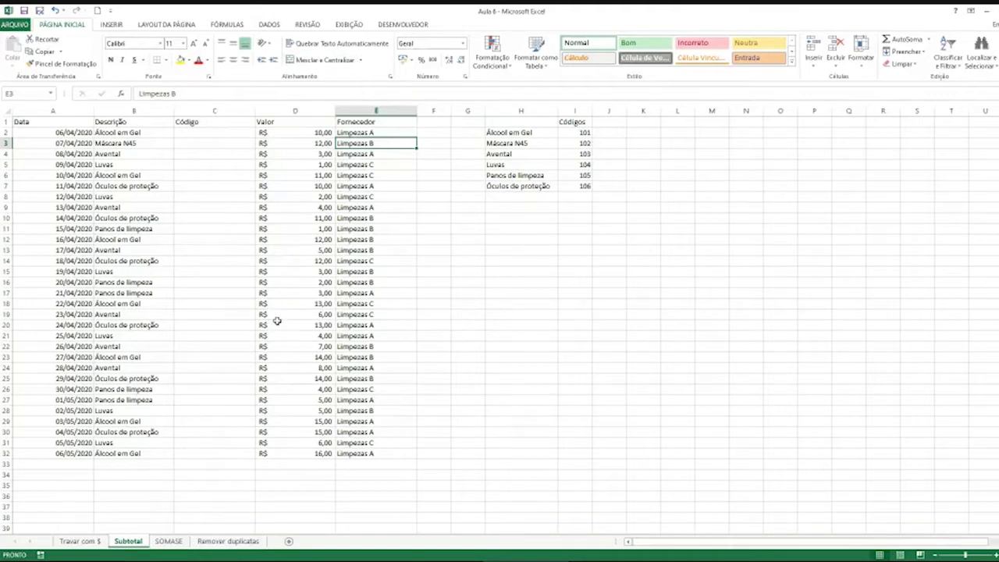
Step: Examine the Código column from C2 to C32 in the purchase table
{"action": "left_click_drag", "start_coordinate": [226, 132], "coordinate": [228, 454]}
{"action": "left_click", "coordinate": [228, 453]}
{"action": "left_click", "coordinate": [234, 140]}
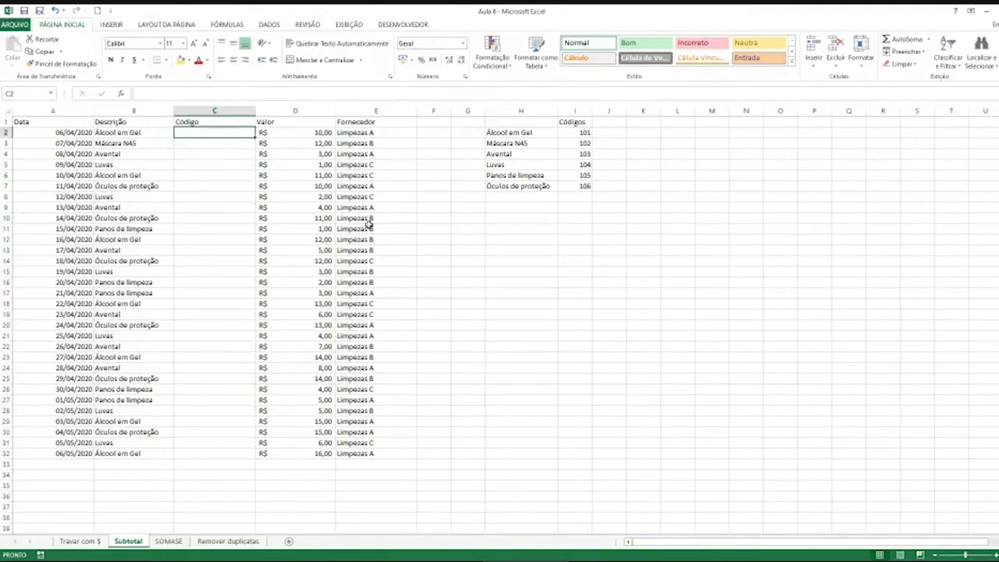
Step: Enter code 101 for Álcool em Gel in C2 and 102 for Máscara N45 in C3, following the code list
{"action": "left_click", "coordinate": [157, 132]}
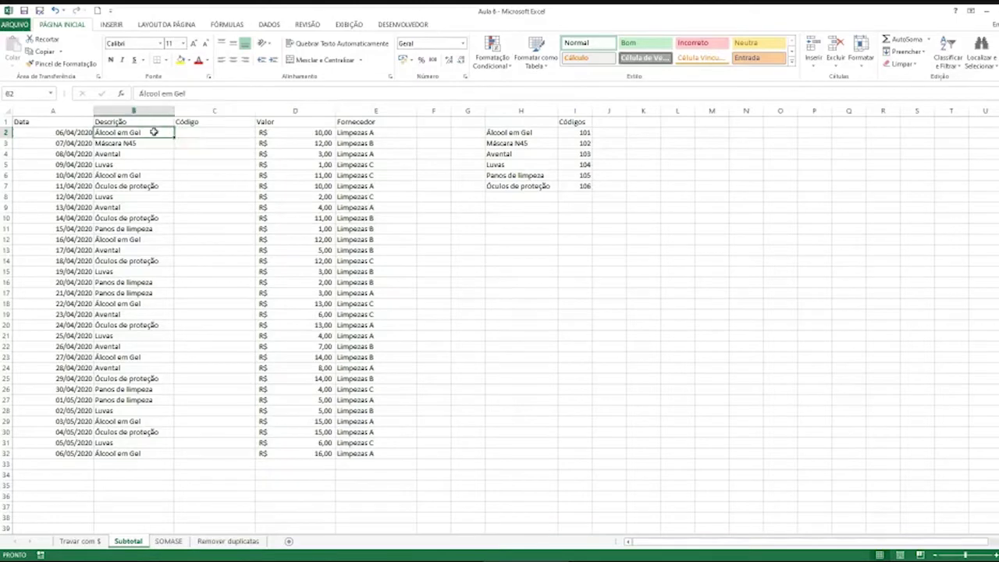
{"action": "left_click", "coordinate": [579, 131]}
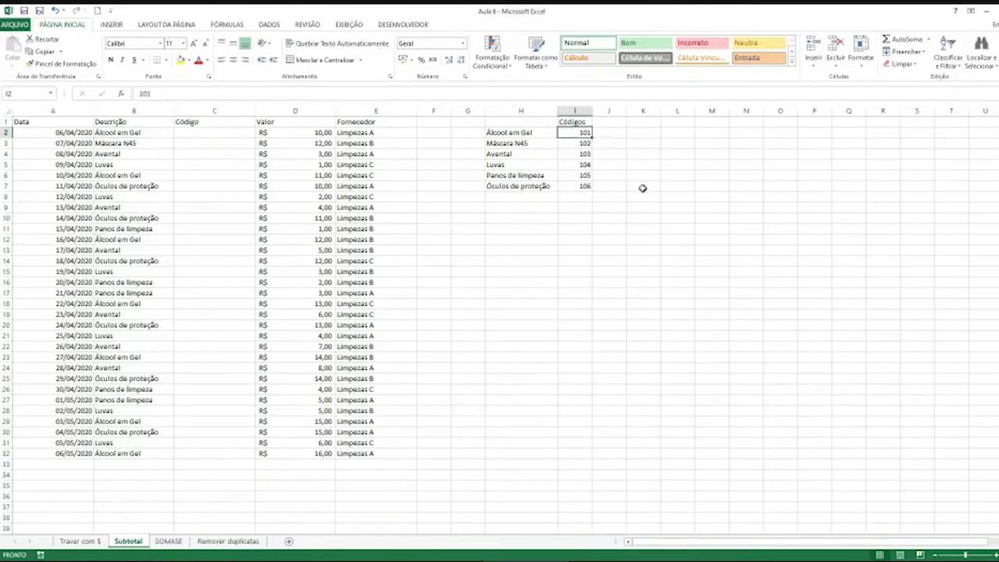
{"action": "left_click", "coordinate": [234, 134]}
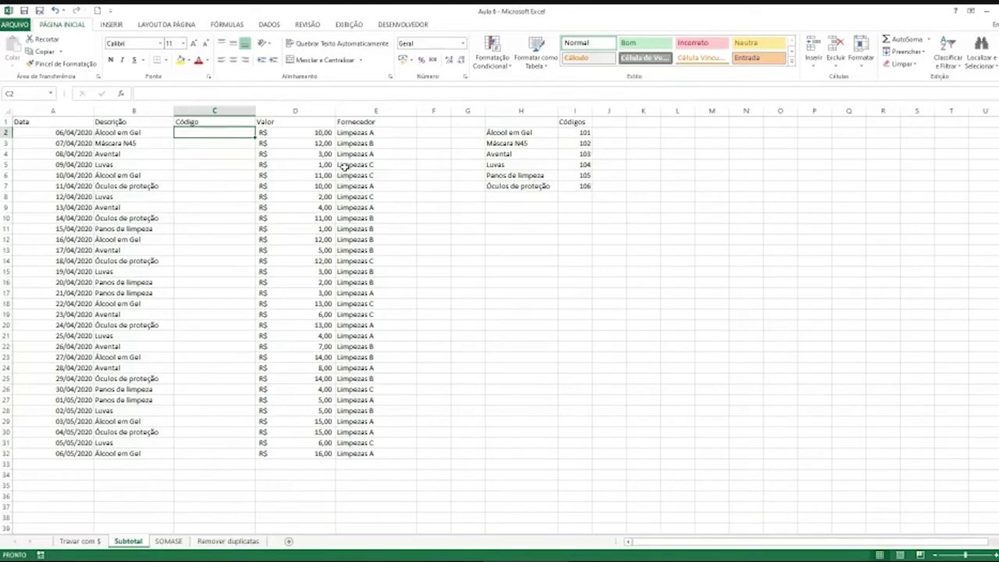
{"action": "type", "text": "101"}
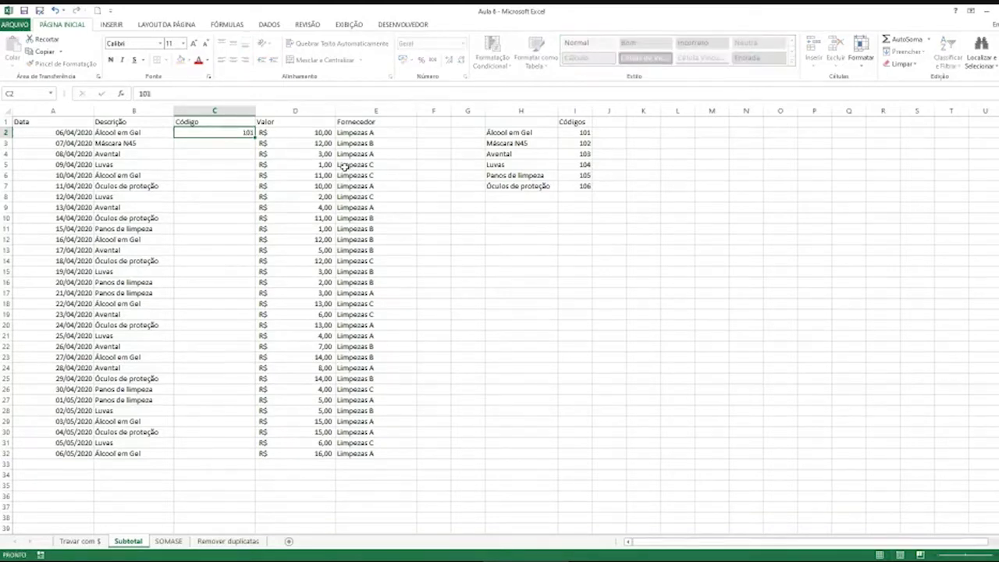
{"action": "key", "text": "Return"}
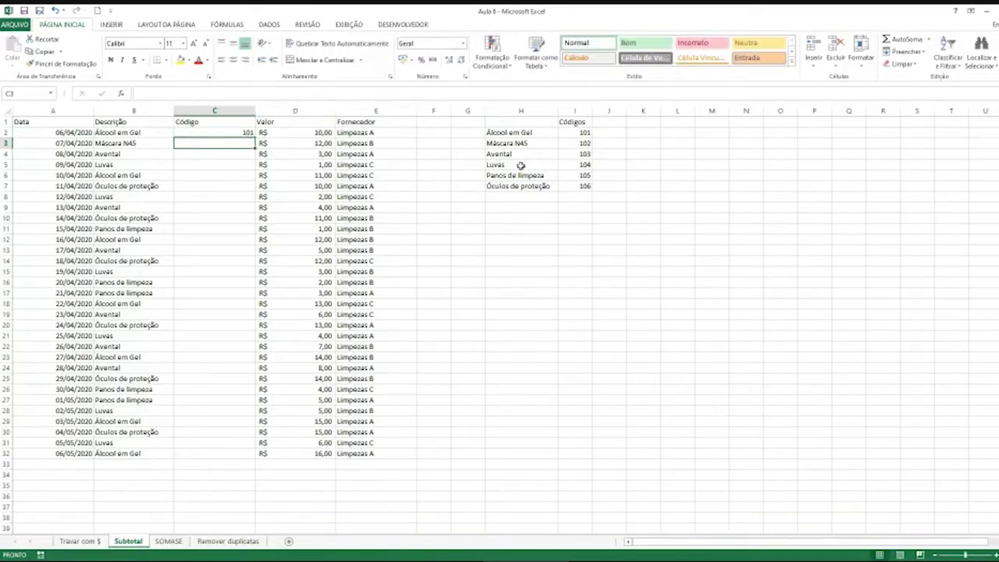
{"action": "type", "text": "102"}
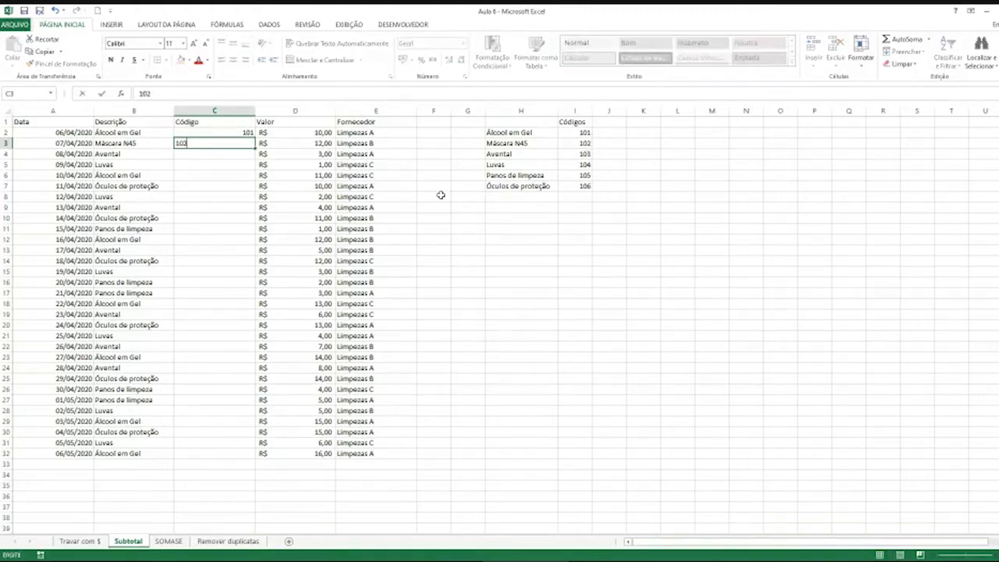
{"action": "key", "text": "Return"}
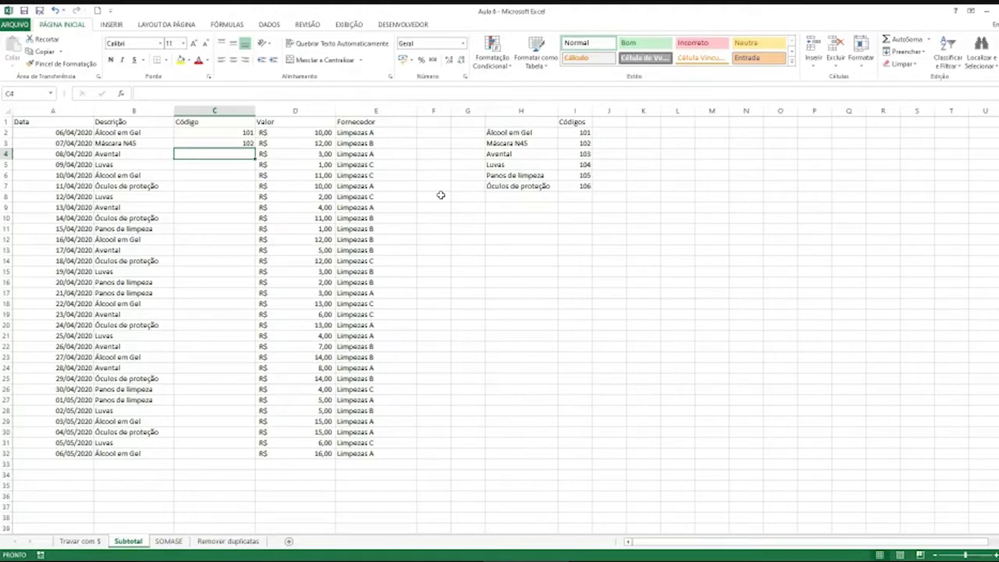
Step: Add filters to the headers of the purchase table in A1:E32
{"action": "left_click", "coordinate": [87, 123]}
{"action": "left_click_drag", "start_coordinate": [92, 126], "coordinate": [364, 454]}
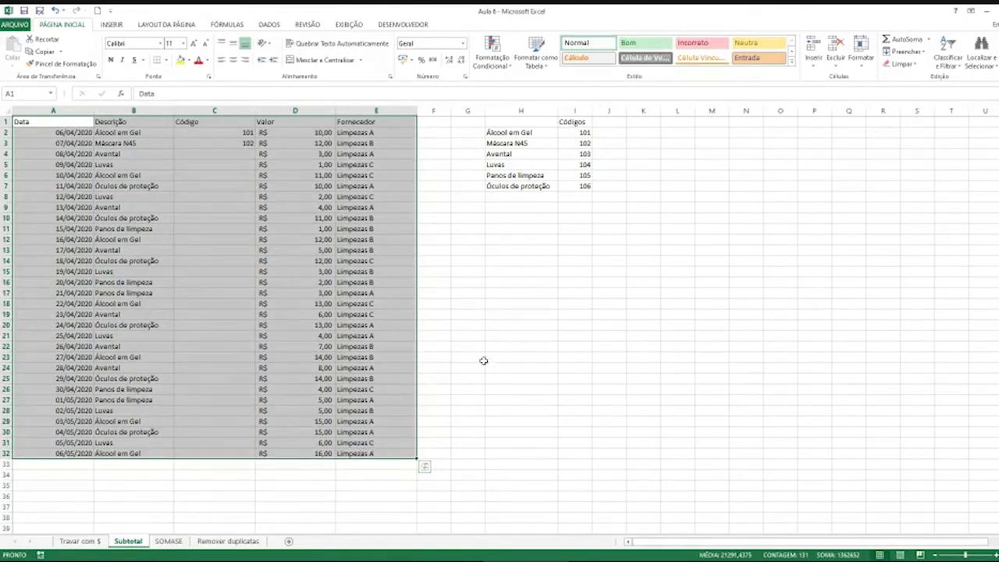
{"action": "left_click", "coordinate": [955, 69]}
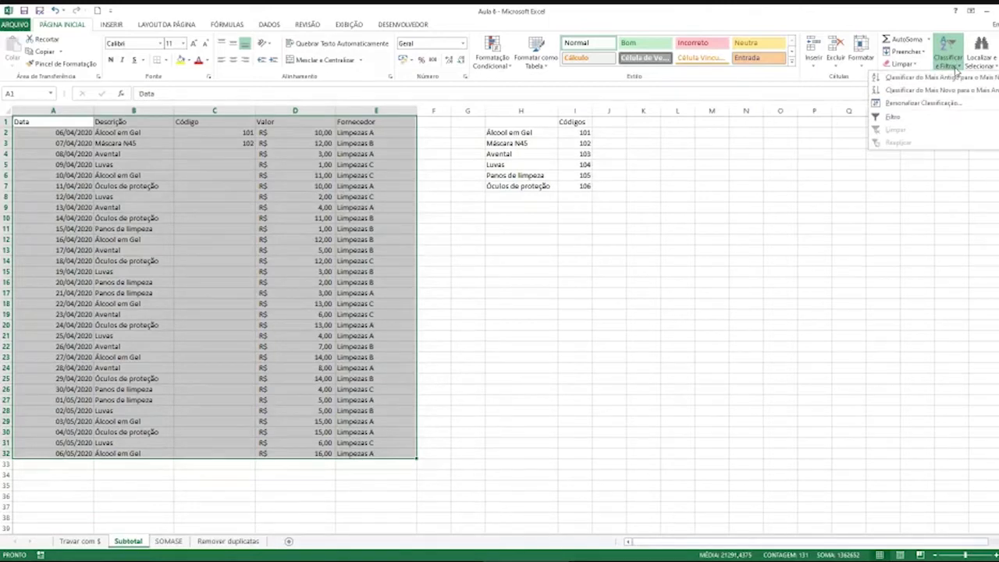
{"action": "left_click", "coordinate": [920, 119]}
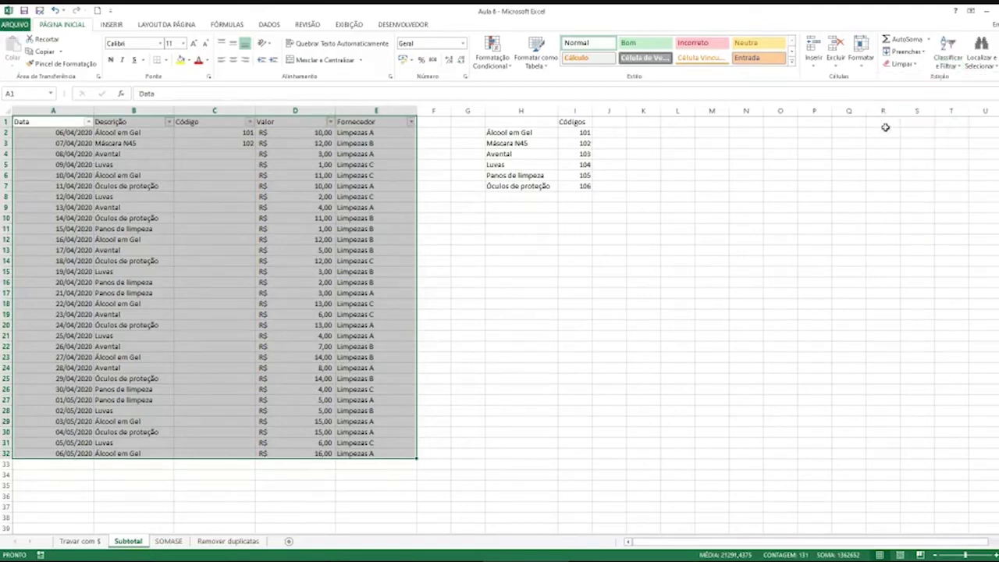
{"action": "left_click", "coordinate": [257, 196]}
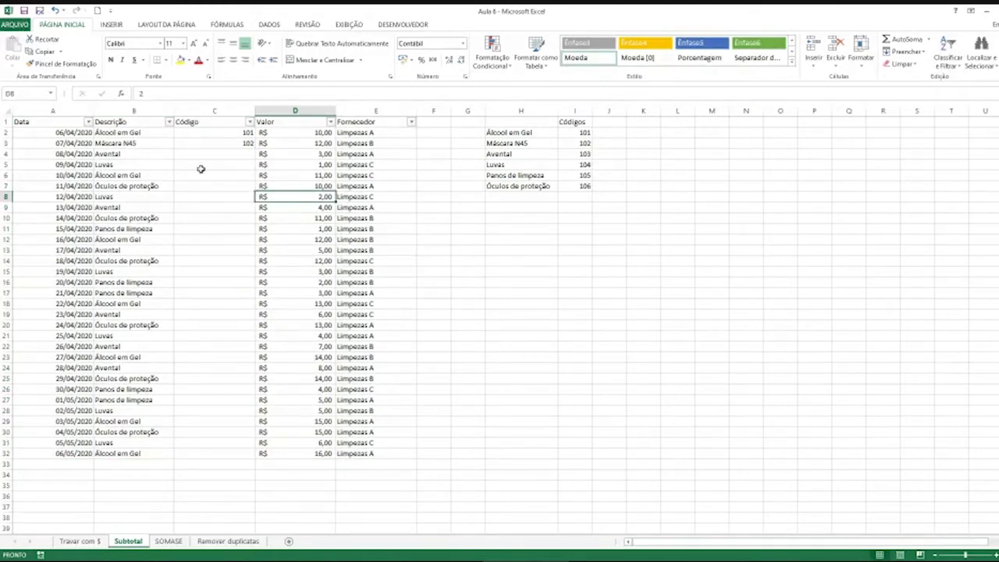
Step: Filter the Descrição column to show only Álcool em Gel
{"action": "left_click", "coordinate": [169, 122]}
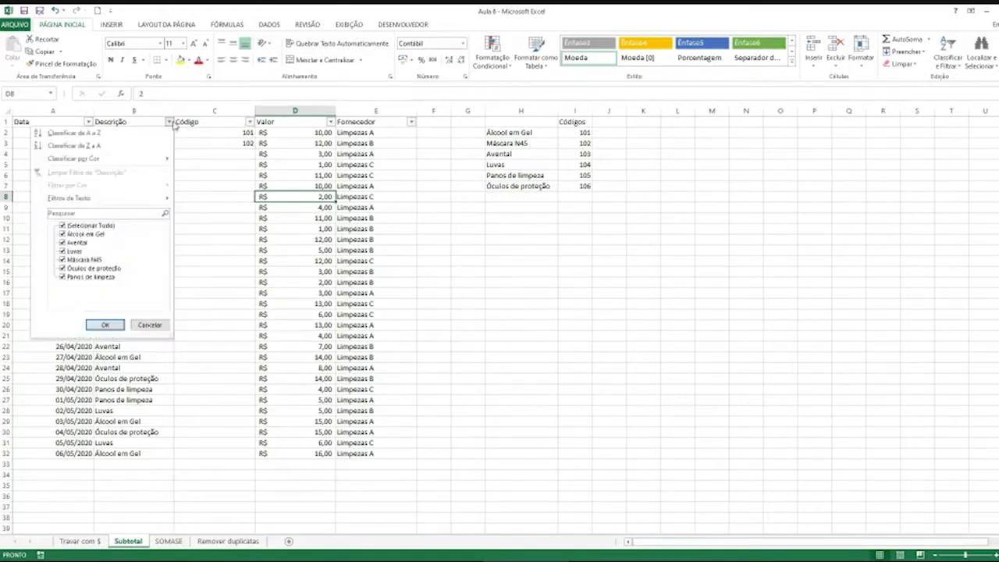
{"action": "left_click", "coordinate": [67, 226]}
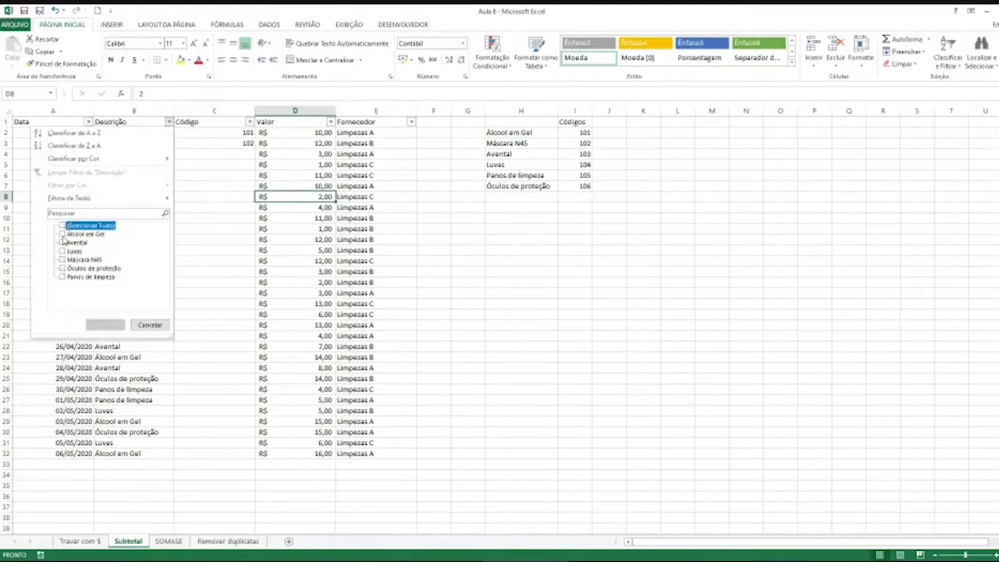
{"action": "left_click", "coordinate": [67, 226]}
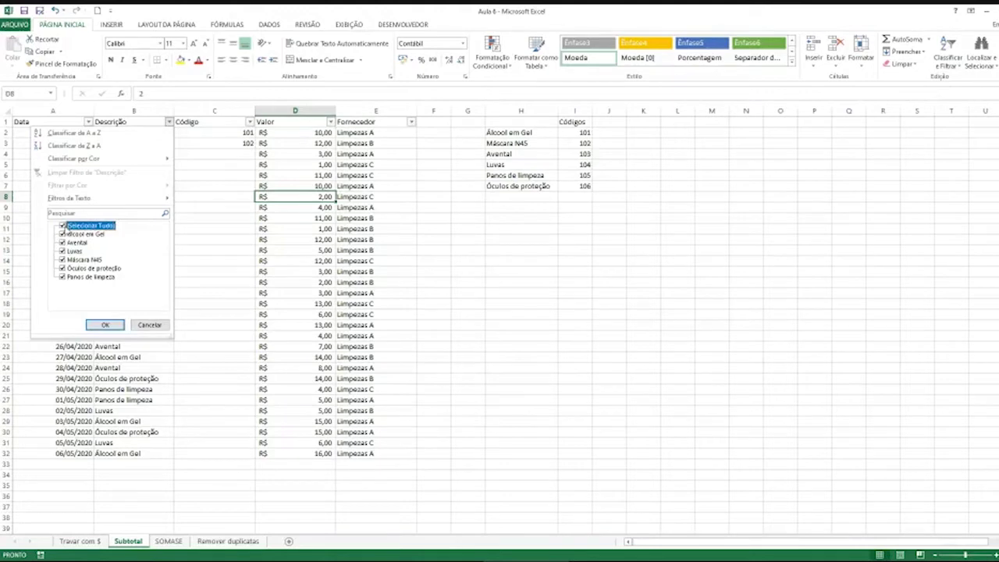
{"action": "left_click", "coordinate": [65, 226]}
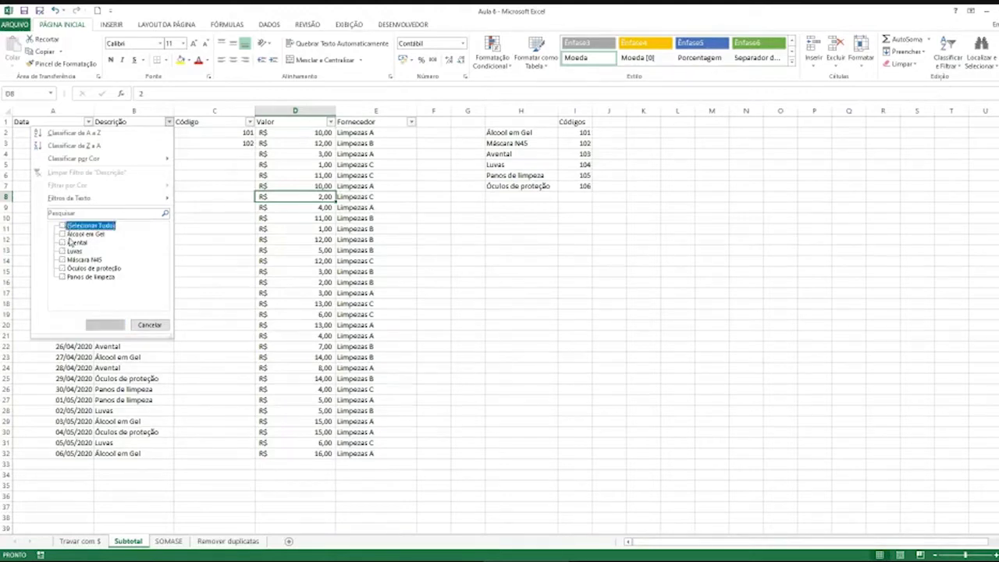
{"action": "left_click", "coordinate": [64, 234]}
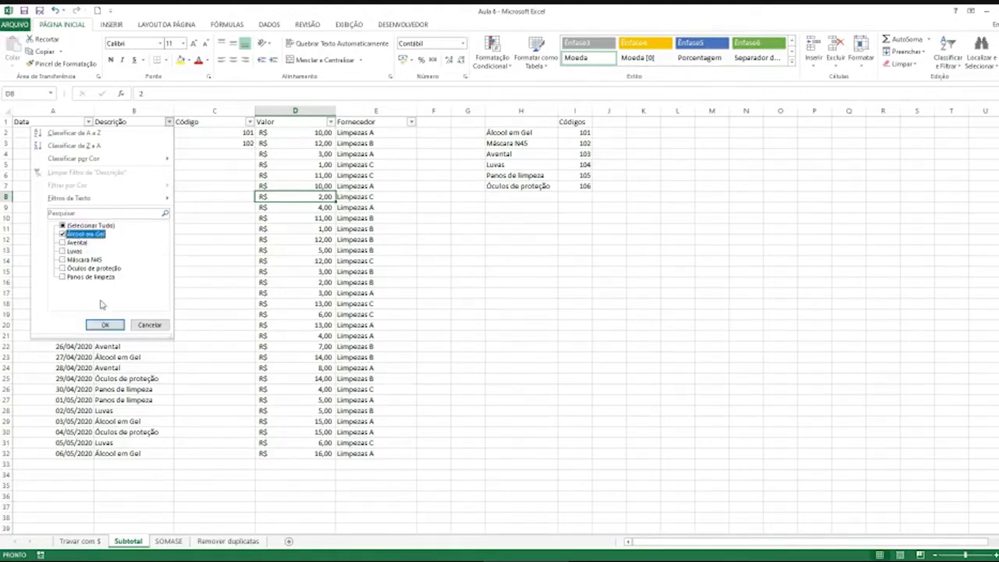
{"action": "left_click", "coordinate": [109, 325]}
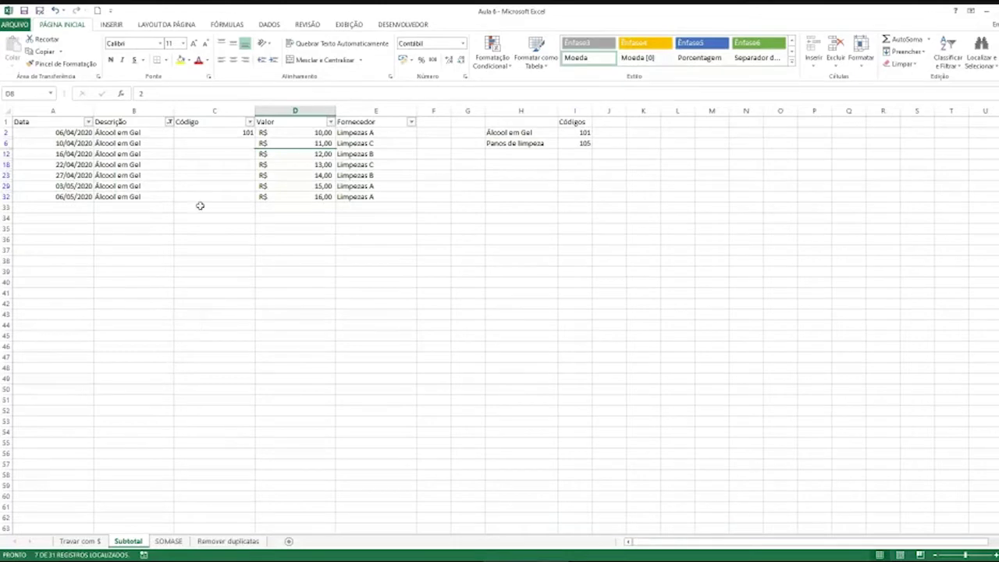
Step: Copy code 101 from C2 into the Código cells of all the other filtered Álcool em Gel rows
{"action": "left_click", "coordinate": [217, 133]}
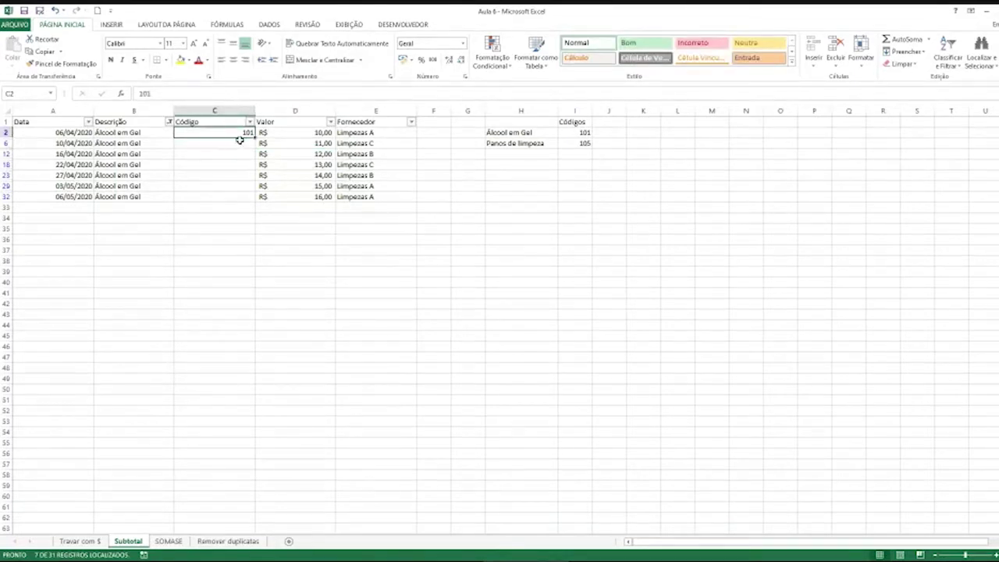
{"action": "key", "text": "ctrl+c"}
{"action": "left_click_drag", "start_coordinate": [245, 142], "coordinate": [244, 196]}
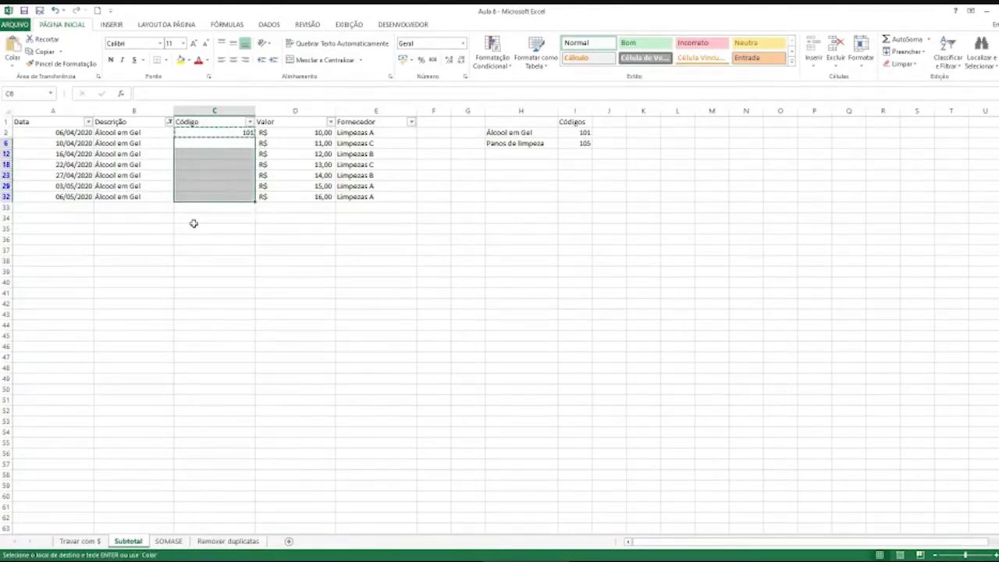
{"action": "key", "text": "ctrl+v"}
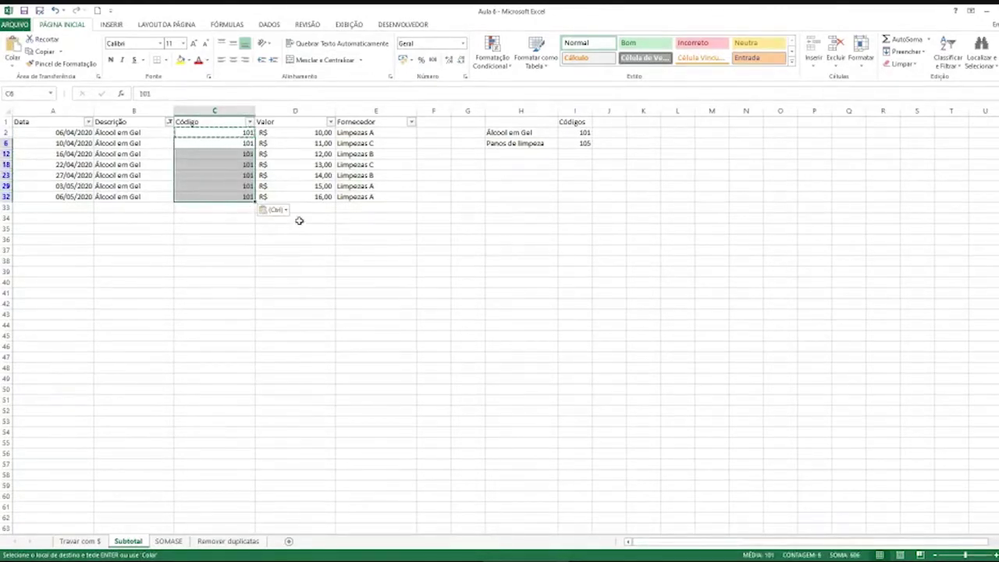
{"action": "left_click", "coordinate": [245, 132]}
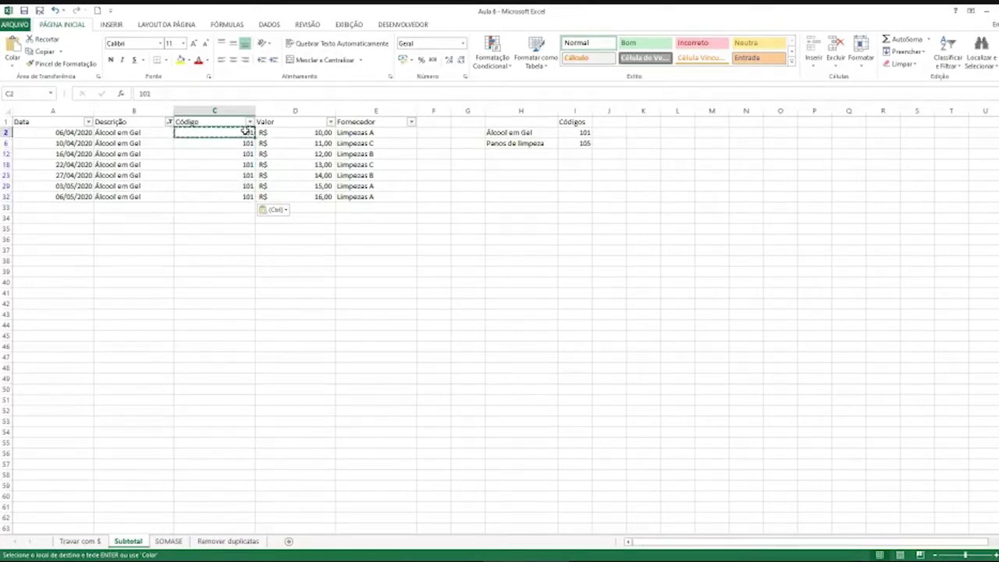
{"action": "left_click_drag", "start_coordinate": [249, 144], "coordinate": [239, 199]}
{"action": "key", "text": "ctrl+v"}
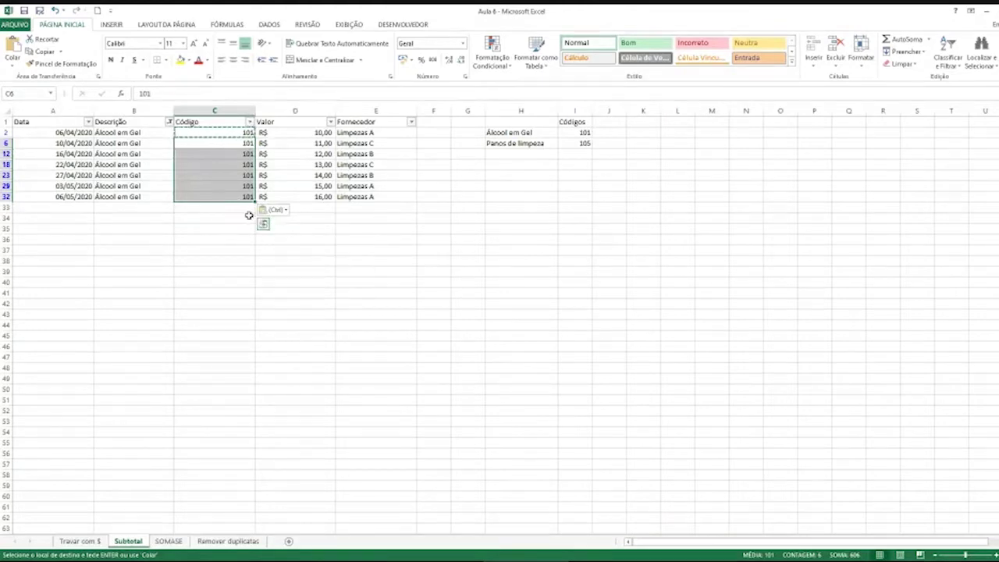
{"action": "key", "text": "Escape"}
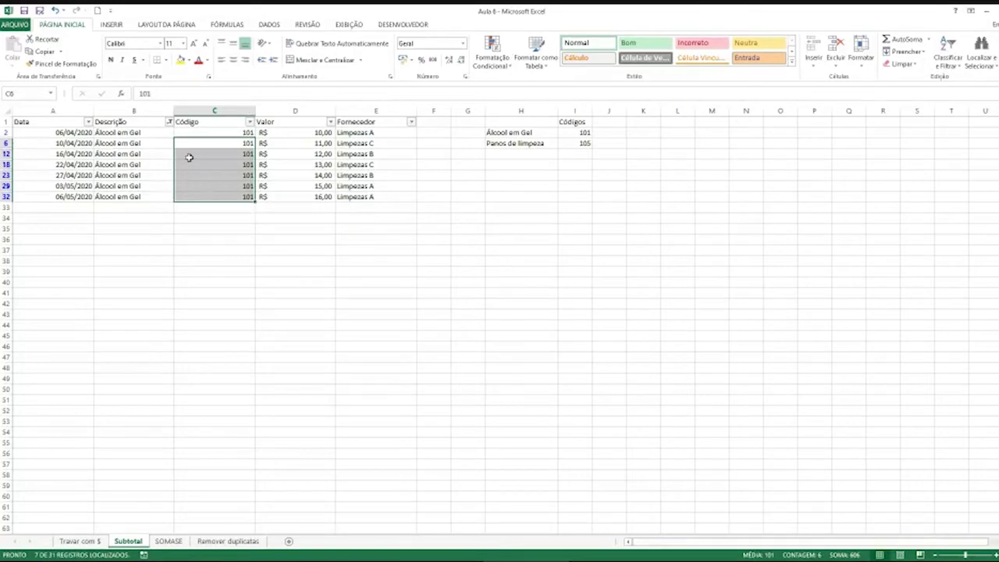
Step: Clear the Descrição filter and check the Código cells of the Álcool em Gel rows
{"action": "left_click", "coordinate": [169, 122]}
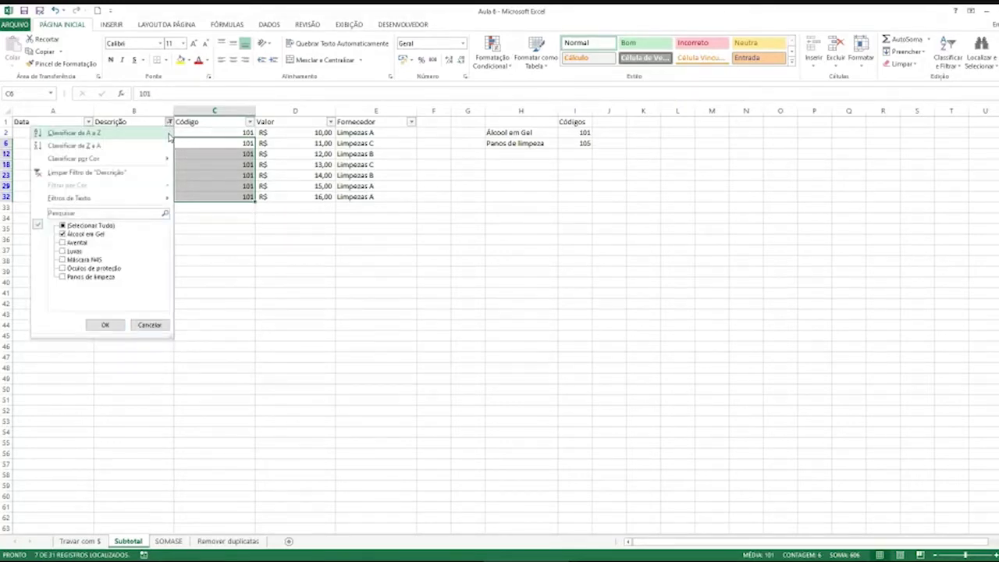
{"action": "left_click", "coordinate": [136, 176]}
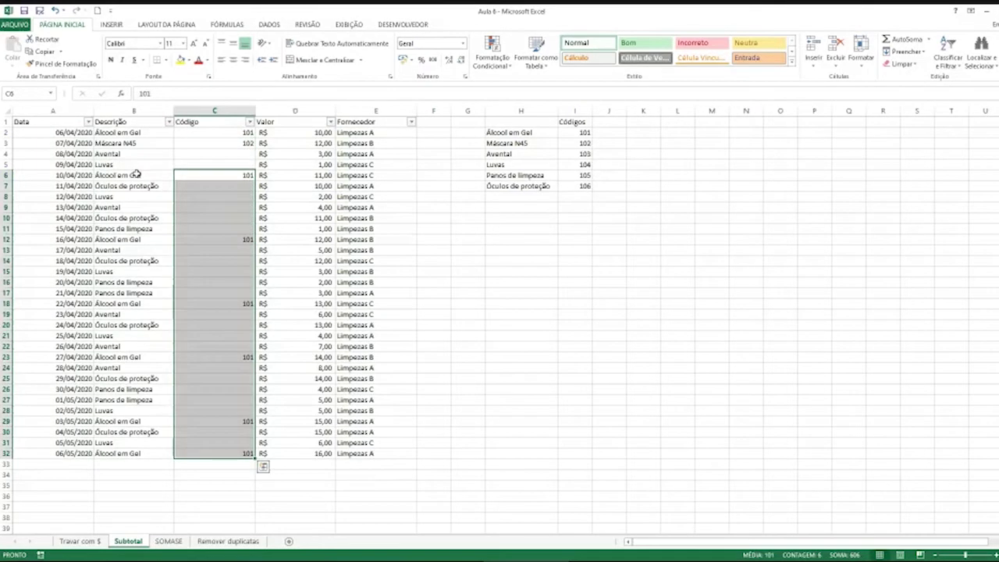
{"action": "left_click", "coordinate": [212, 152]}
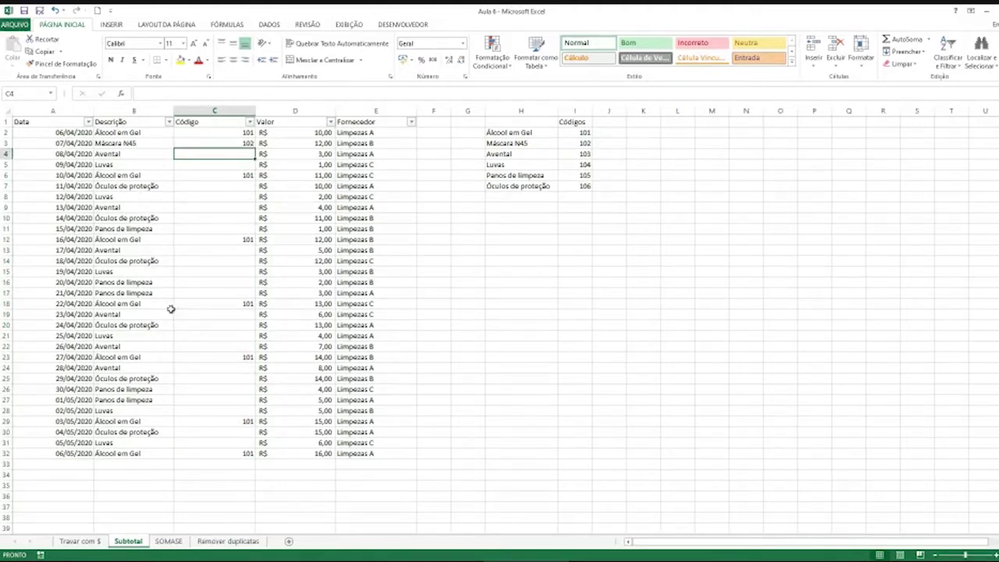
{"action": "left_click", "coordinate": [223, 242]}
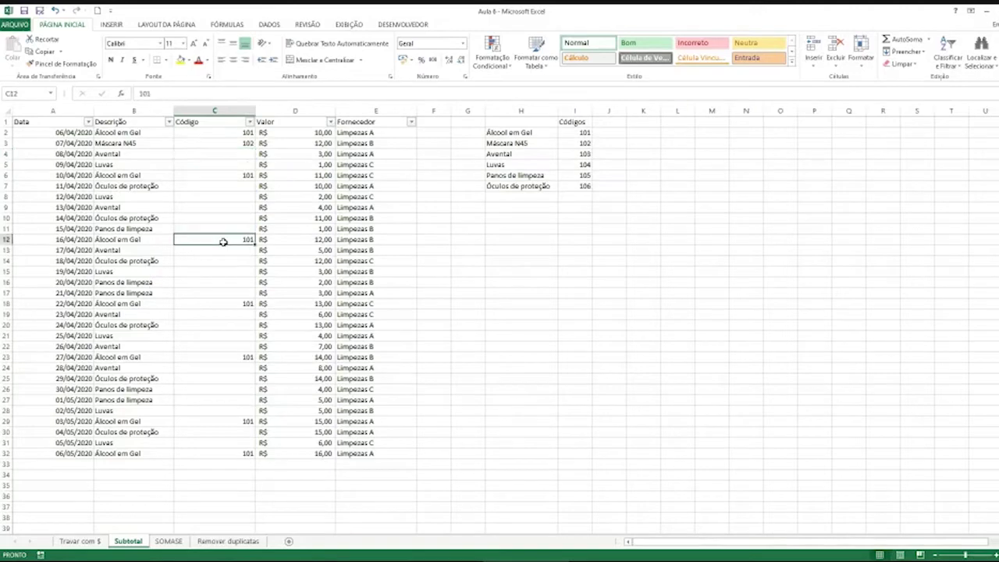
{"action": "left_click", "coordinate": [224, 174]}
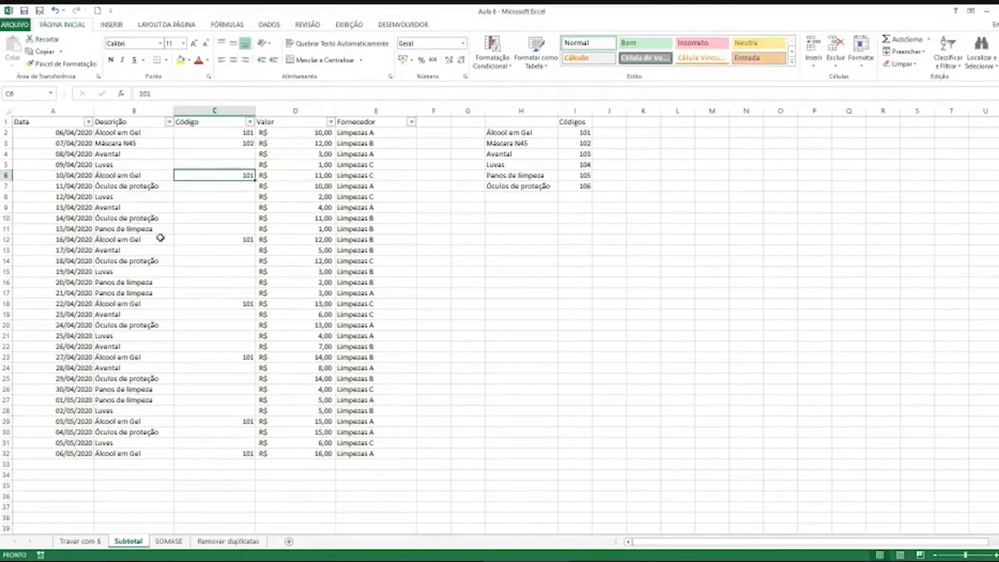
Step: Check the Máscara N45 entry against the code list and copy Avental's code 103 from I4
{"action": "left_click", "coordinate": [579, 142]}
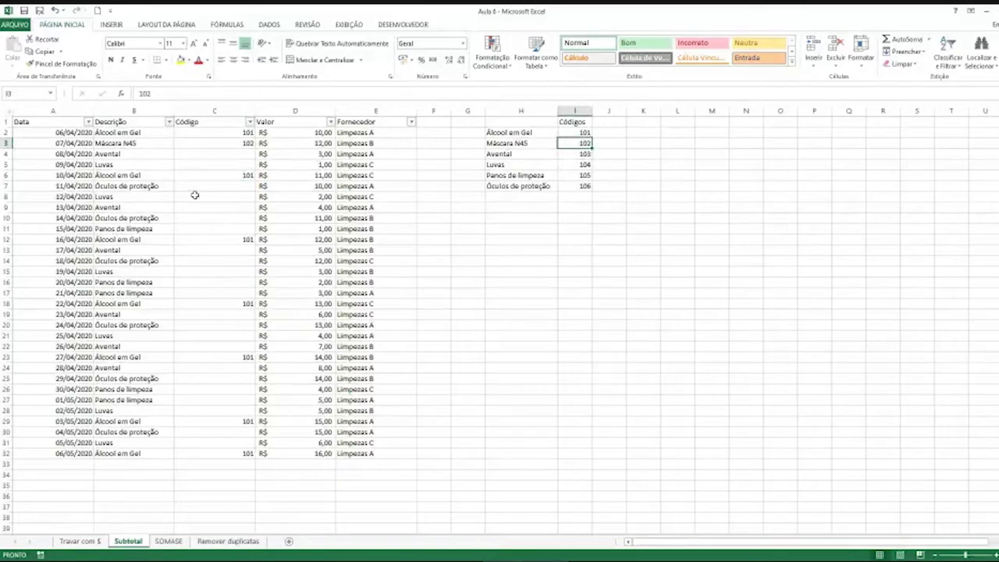
{"action": "left_click", "coordinate": [142, 144]}
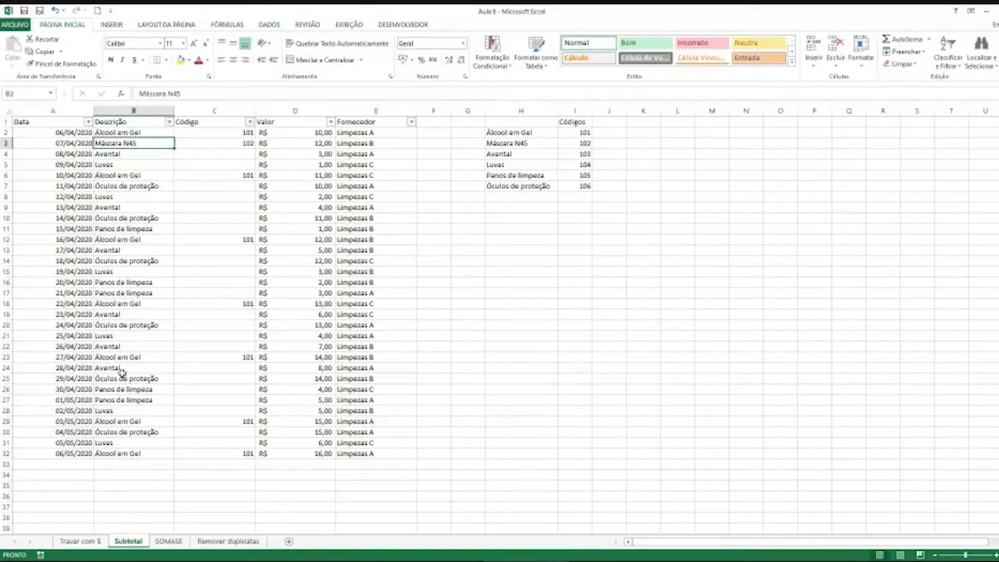
{"action": "left_click", "coordinate": [554, 154]}
{"action": "left_click", "coordinate": [576, 153]}
{"action": "key", "text": "ctrl+c"}
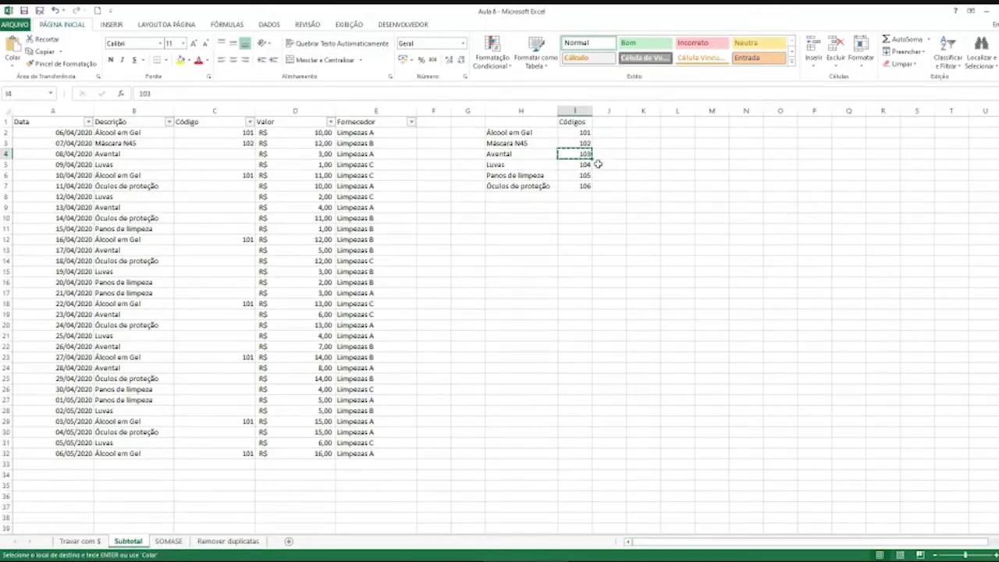
Step: Filter the Descrição column to show only Avental
{"action": "left_click", "coordinate": [169, 123]}
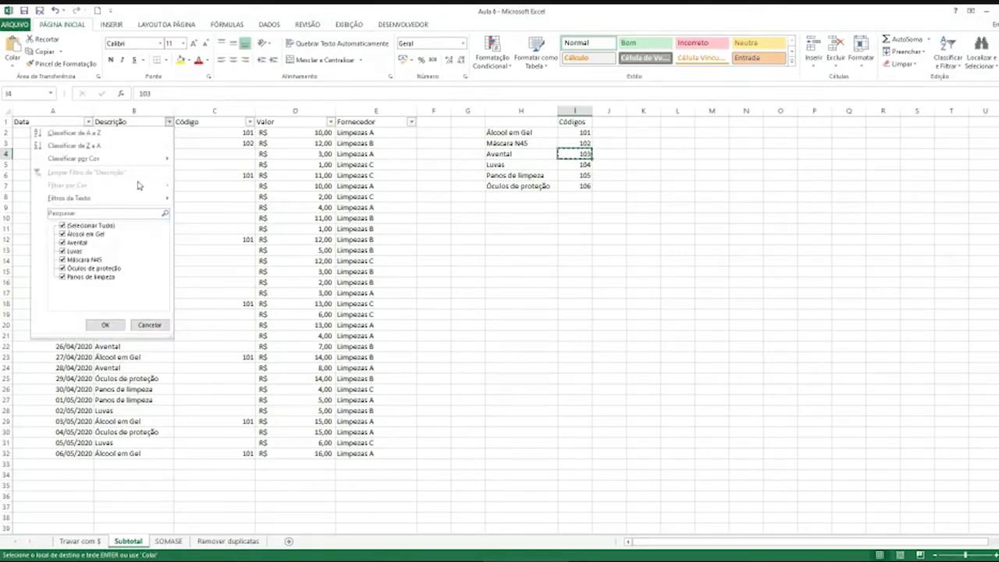
{"action": "left_click", "coordinate": [62, 225]}
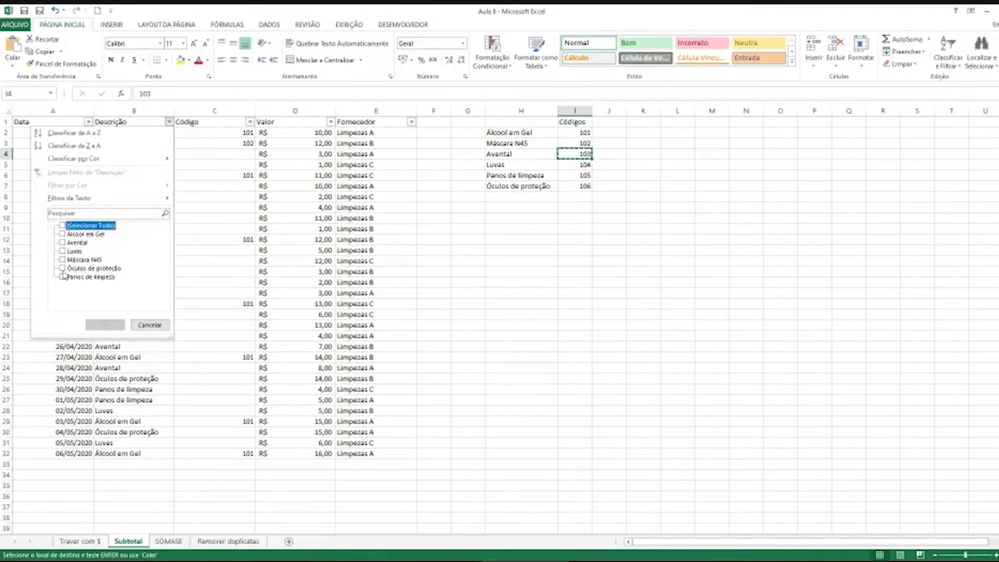
{"action": "left_click", "coordinate": [63, 243]}
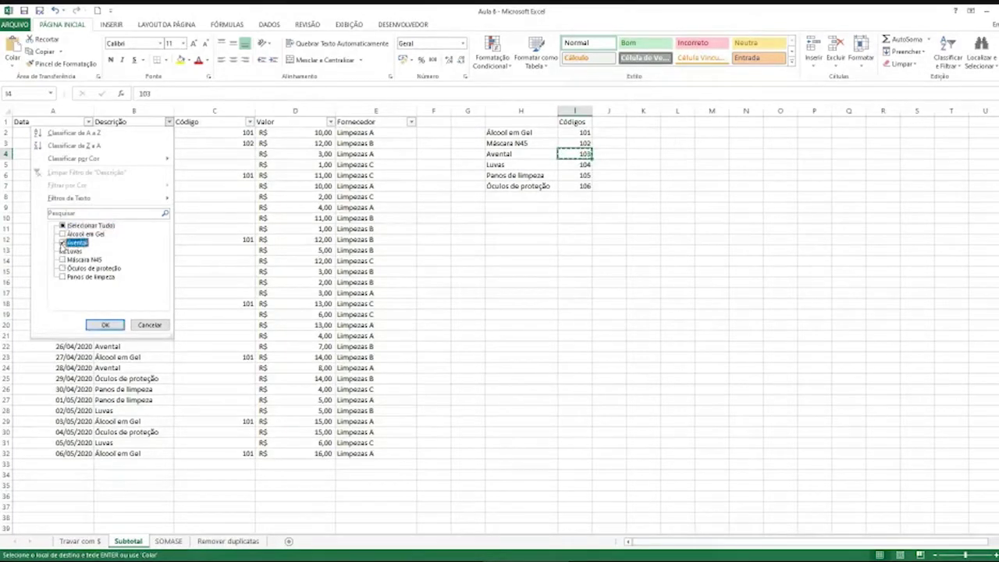
{"action": "left_click", "coordinate": [121, 326]}
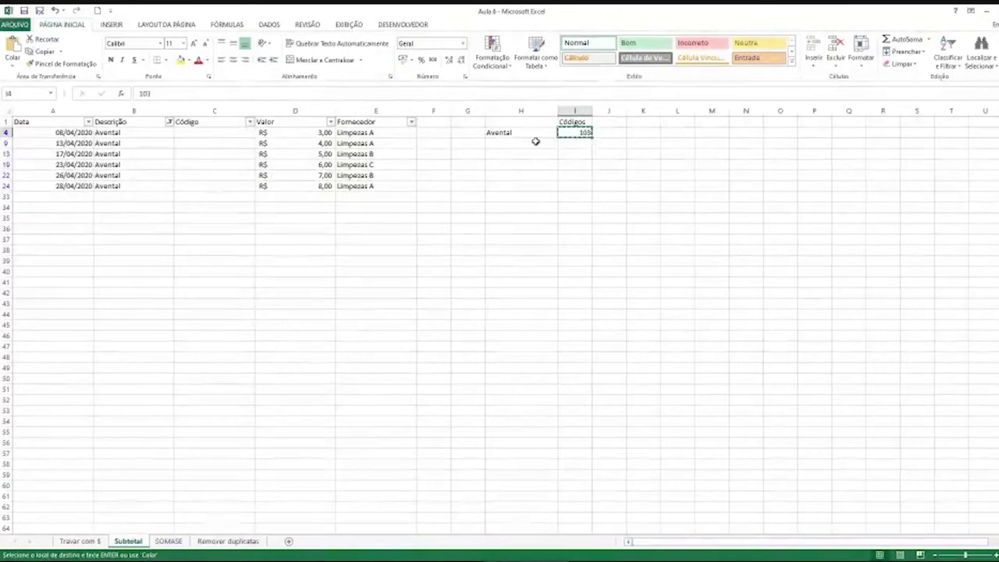
Step: Paste code 103 into the Código cells of all filtered Avental rows and clear the Descrição filter
{"action": "left_click_drag", "start_coordinate": [216, 132], "coordinate": [207, 186]}
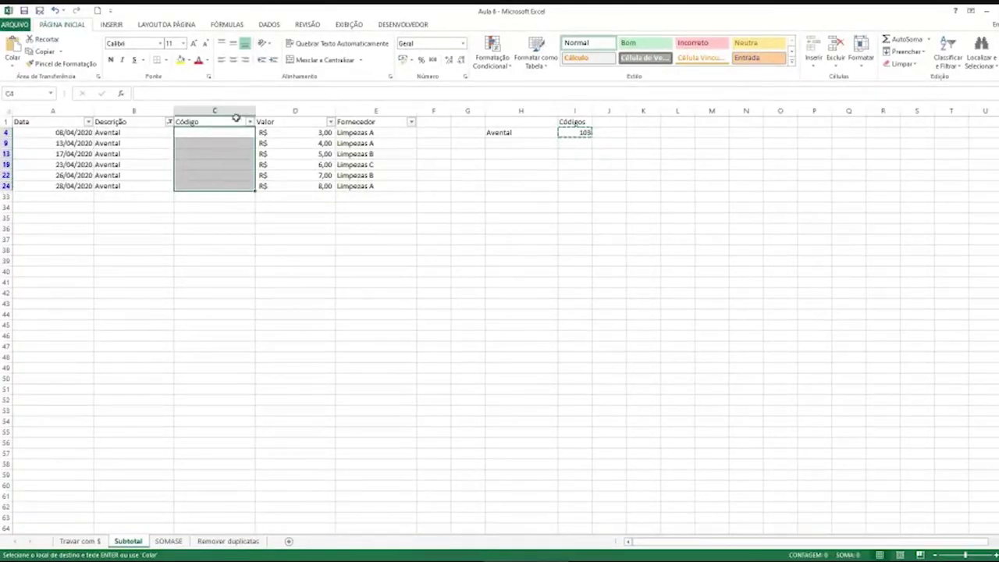
{"action": "key", "text": "ctrl+v"}
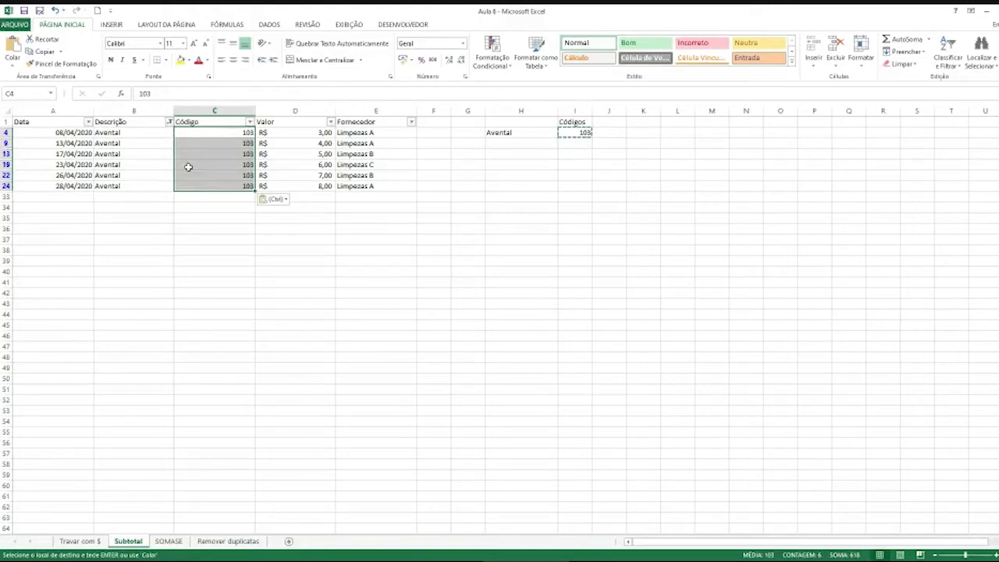
{"action": "left_click", "coordinate": [169, 122]}
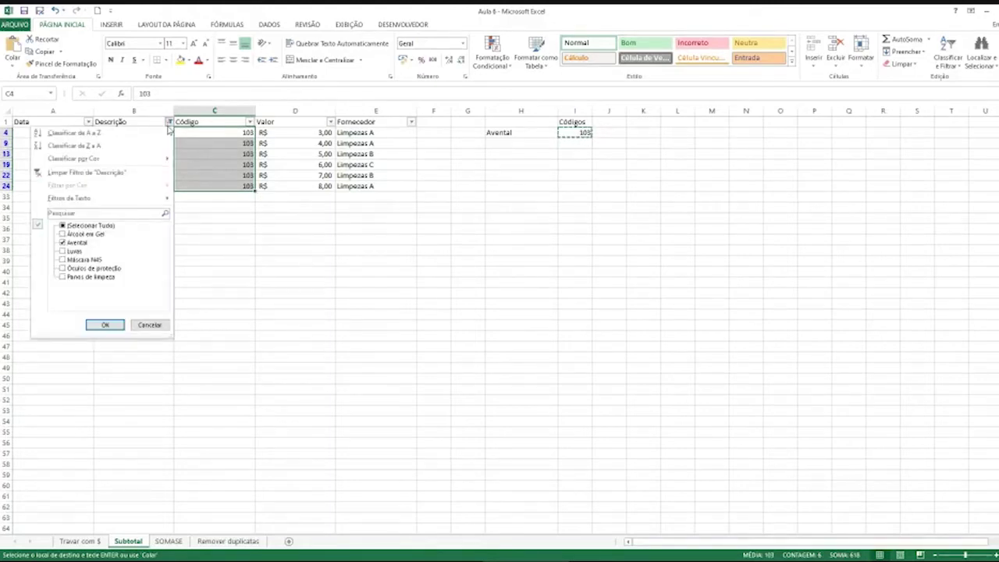
{"action": "left_click", "coordinate": [156, 173]}
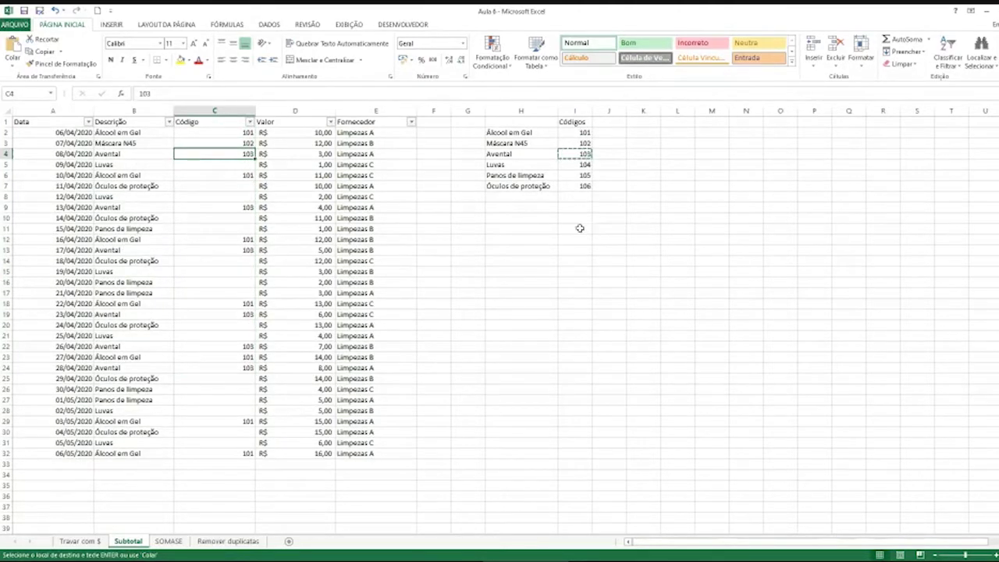
Step: Copy Luvas' code 104 from I5 and filter the Descrição column to show only Luvas
{"action": "left_click", "coordinate": [538, 164]}
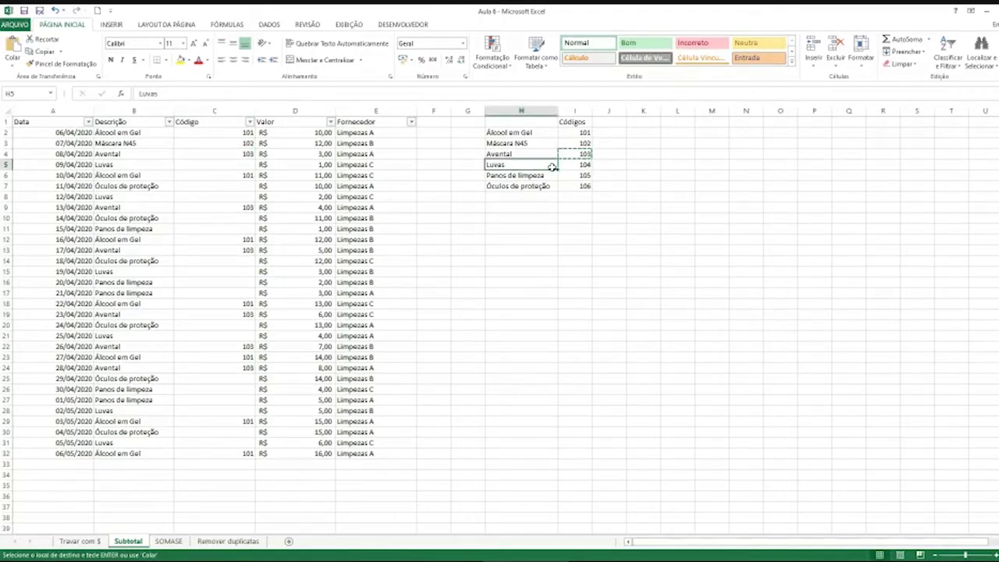
{"action": "left_click", "coordinate": [571, 163]}
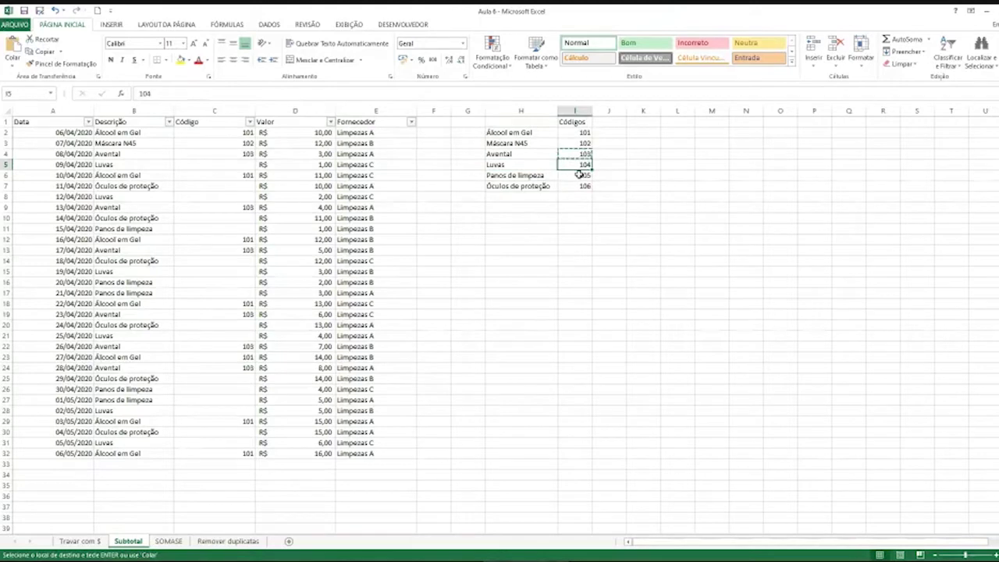
{"action": "left_click", "coordinate": [169, 123]}
{"action": "left_click", "coordinate": [63, 225]}
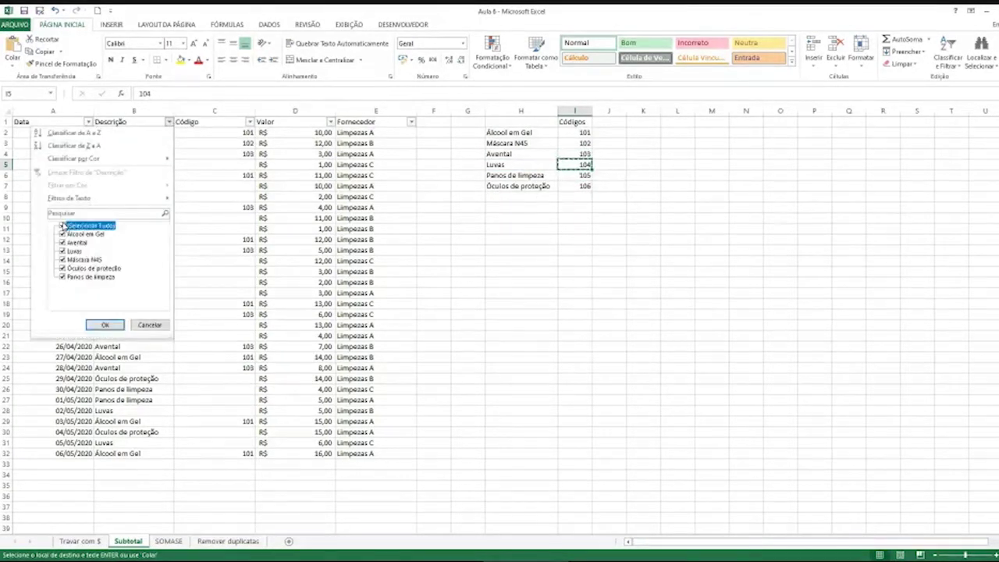
{"action": "left_click", "coordinate": [63, 250]}
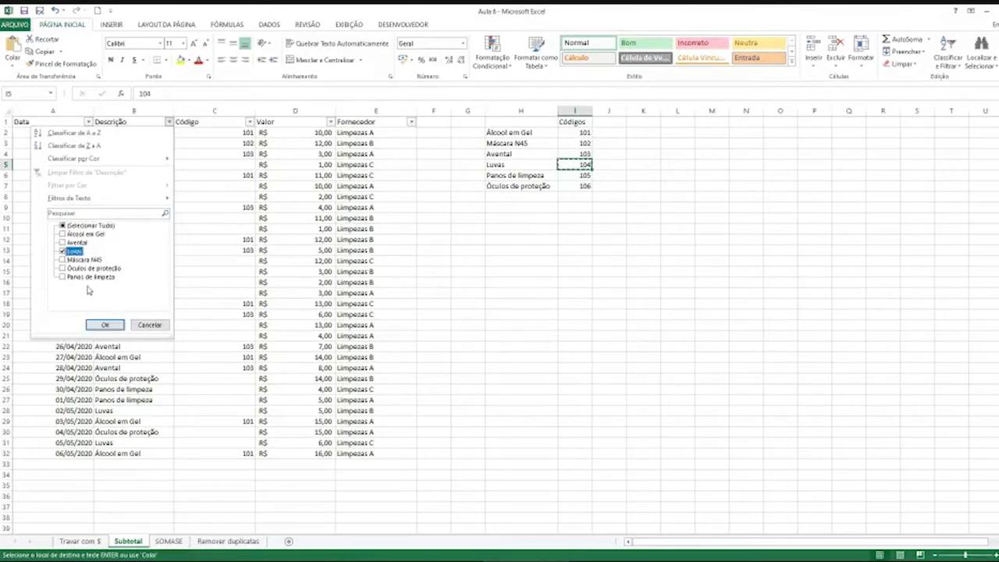
{"action": "left_click", "coordinate": [105, 326]}
Step: Paste code 104 into the Código cells of all filtered Luvas rows and clear the Descrição filter
{"action": "left_click_drag", "start_coordinate": [208, 135], "coordinate": [208, 187]}
{"action": "key", "text": "ctrl+v"}
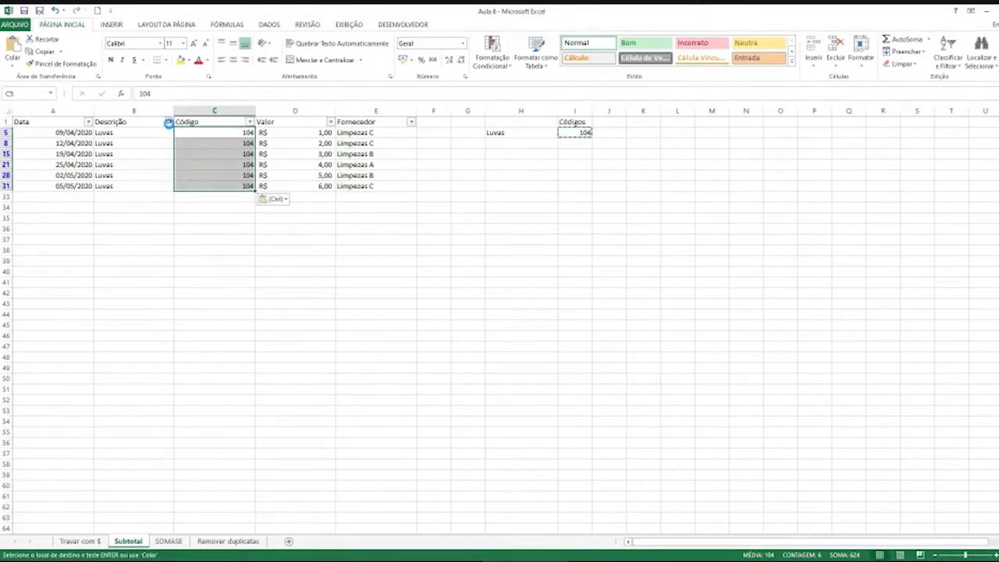
{"action": "left_click", "coordinate": [168, 123]}
{"action": "left_click", "coordinate": [125, 174]}
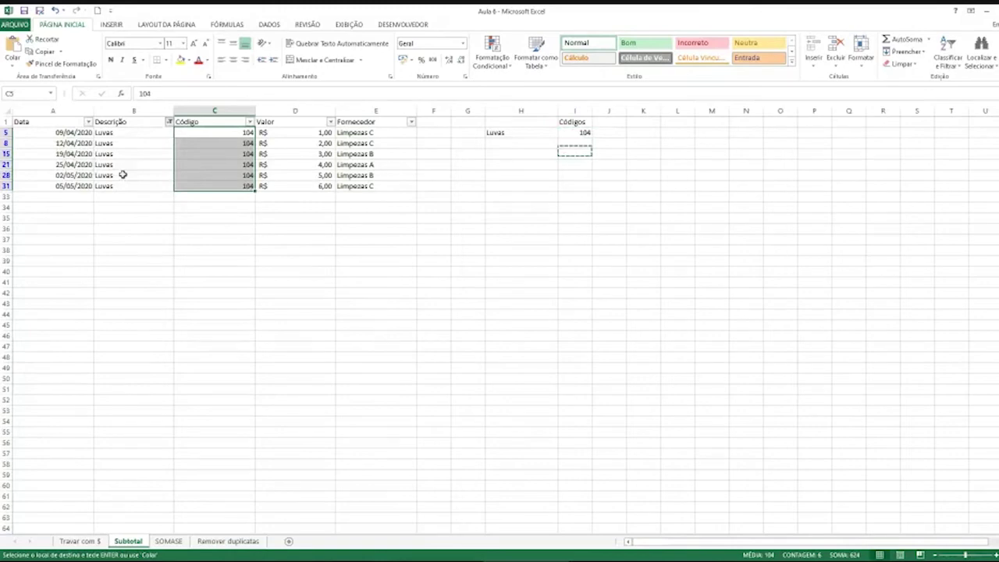
Step: Copy the Panos de limpeza code 105 from I6 and filter the Descrição column to show only Panos de limpeza
{"action": "left_click", "coordinate": [570, 176]}
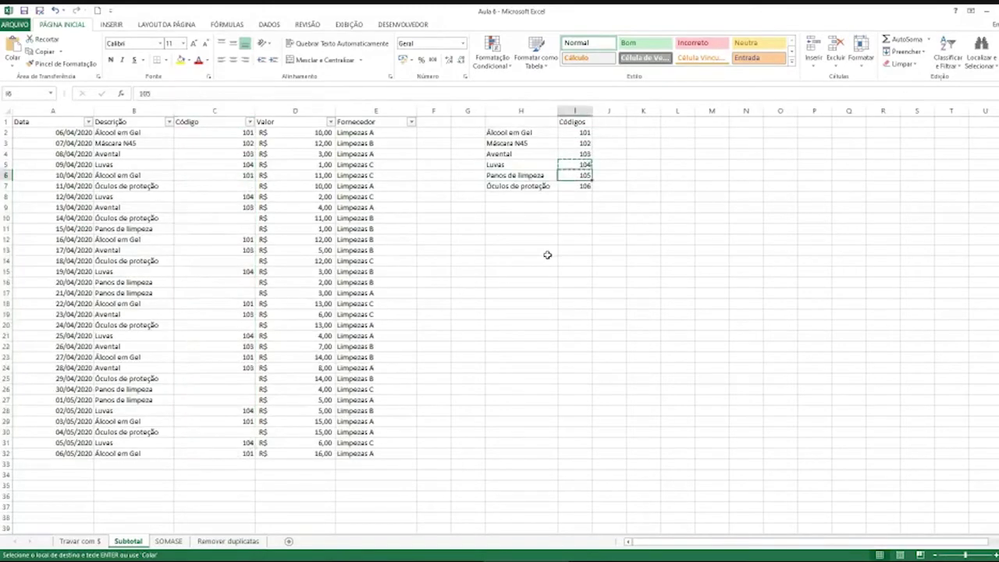
{"action": "key", "text": "ctrl+c"}
{"action": "left_click", "coordinate": [169, 123]}
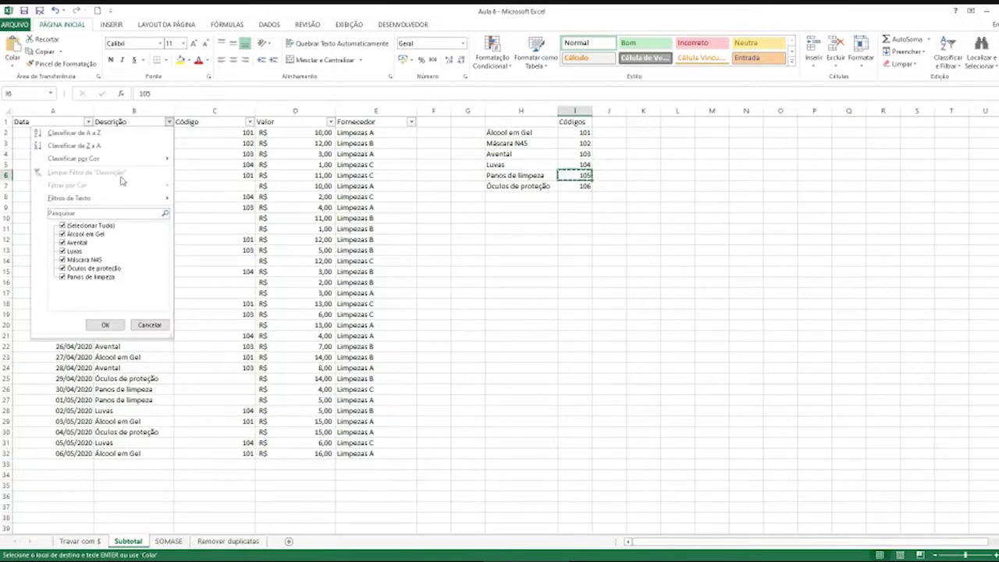
{"action": "left_click", "coordinate": [62, 225]}
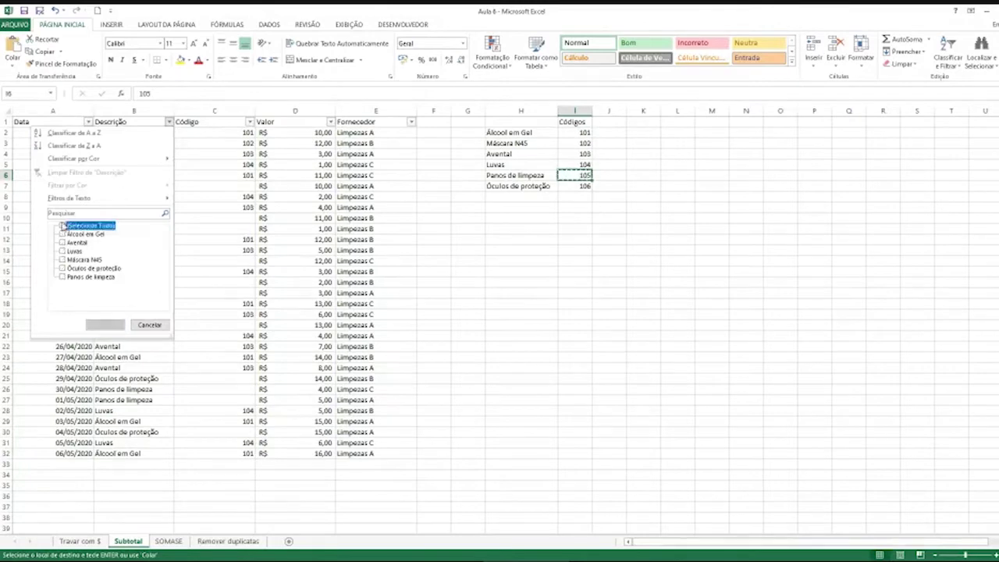
{"action": "left_click", "coordinate": [63, 277]}
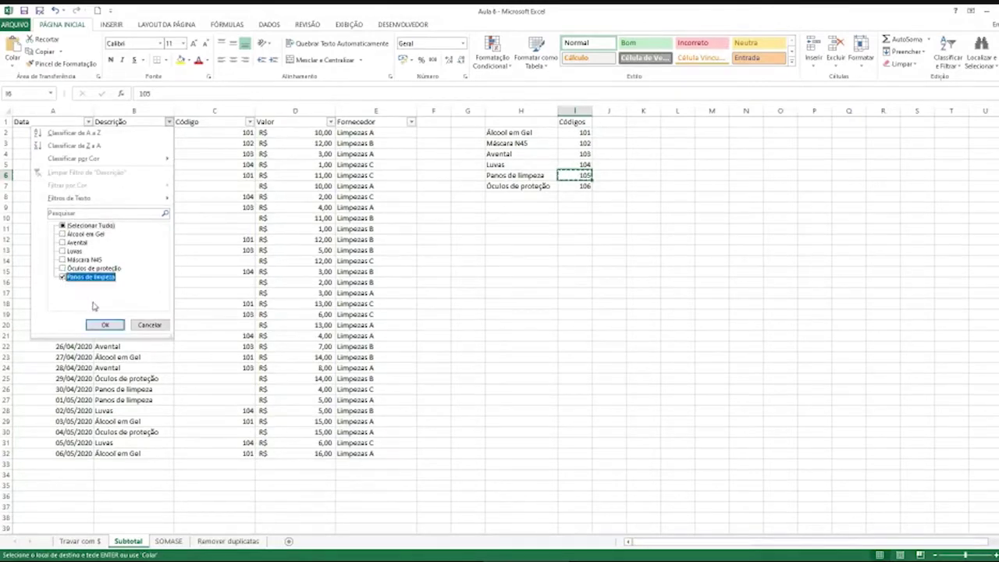
{"action": "left_click", "coordinate": [104, 325]}
Step: Paste code 105 into the Código cells of all filtered Panos de limpeza rows and clear the Descrição filter
{"action": "left_click", "coordinate": [203, 132]}
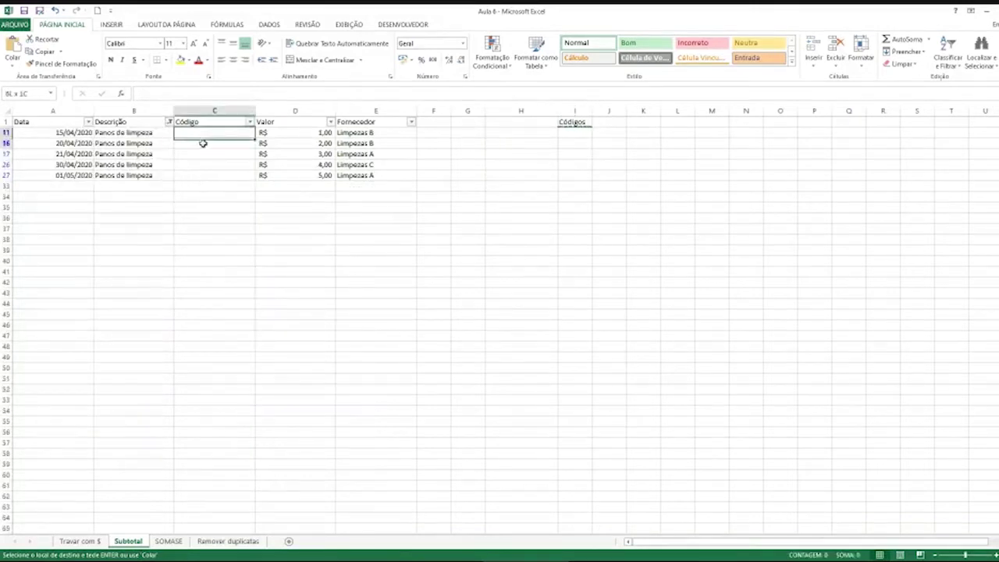
{"action": "left_click_drag", "start_coordinate": [203, 143], "coordinate": [210, 178]}
{"action": "key", "text": "ctrl+v"}
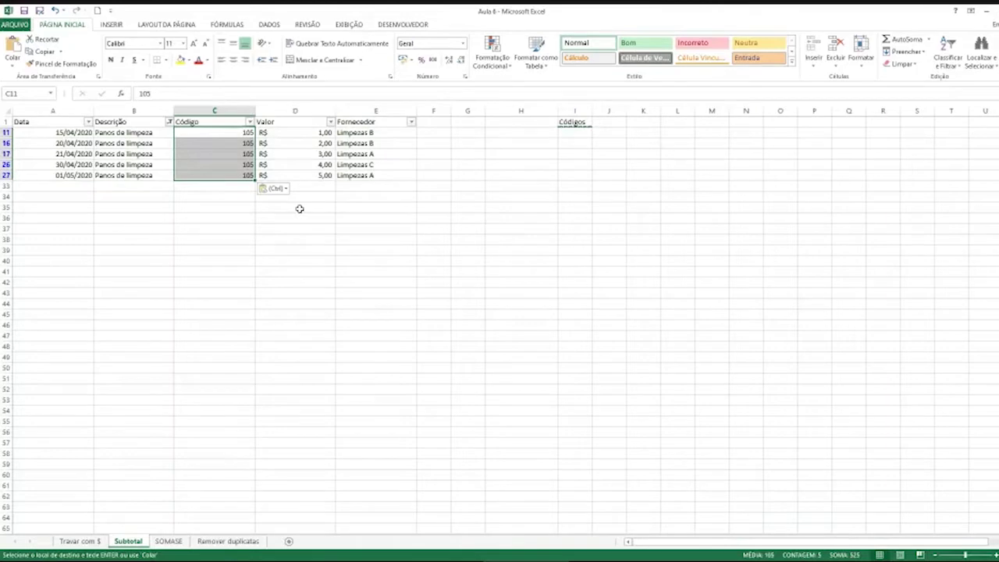
{"action": "left_click", "coordinate": [169, 123]}
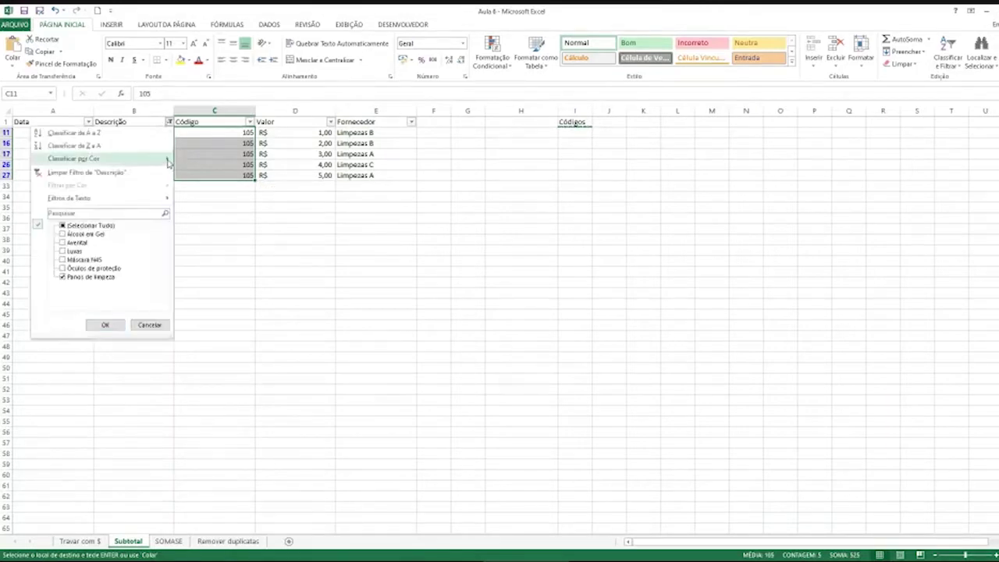
{"action": "left_click", "coordinate": [143, 172]}
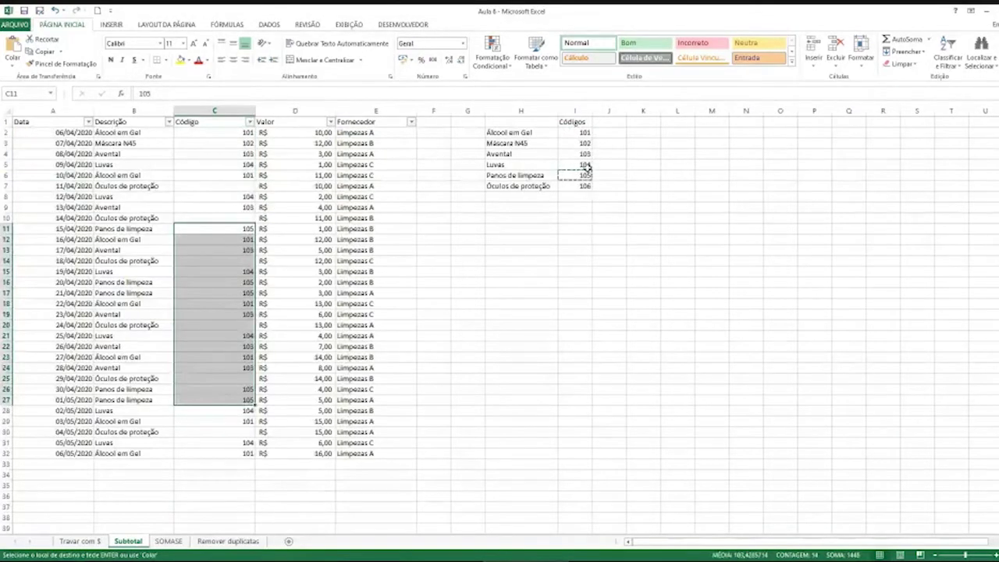
Step: Copy the Óculos de proteção code 106 from I7 and filter the Descrição column to show only Óculos de proteção
{"action": "left_click", "coordinate": [576, 187]}
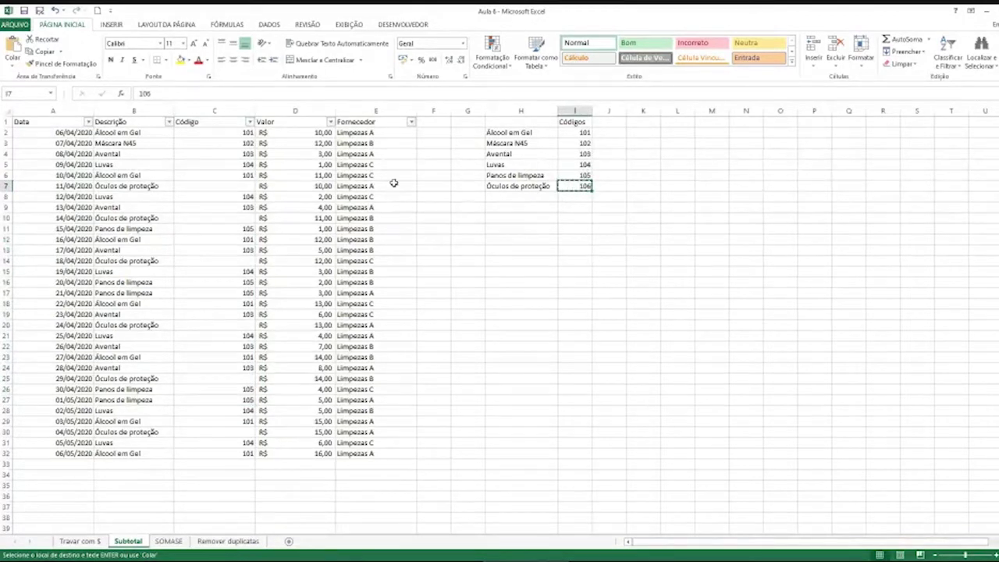
{"action": "left_click", "coordinate": [167, 122]}
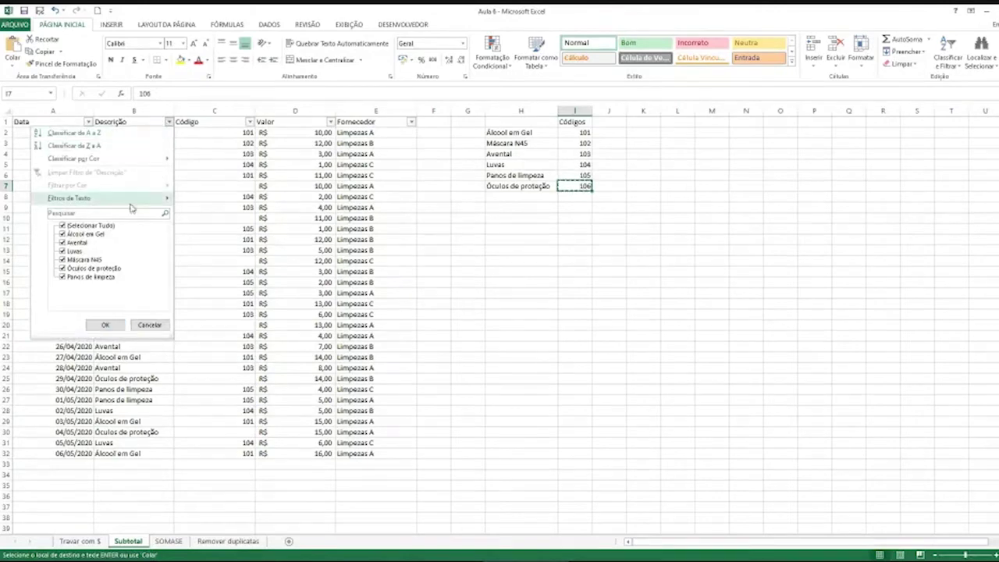
{"action": "left_click", "coordinate": [63, 225]}
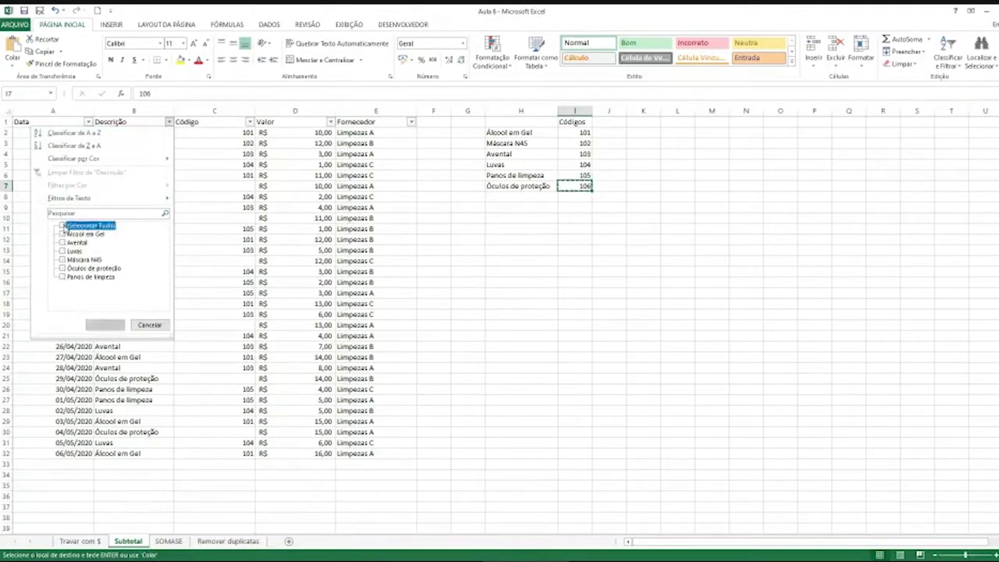
{"action": "left_click", "coordinate": [63, 268]}
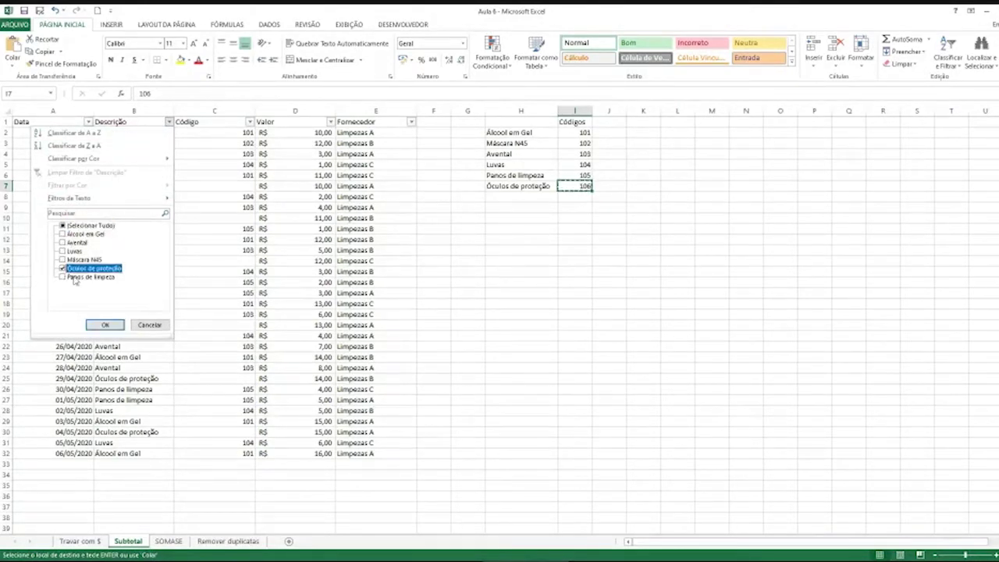
{"action": "left_click", "coordinate": [105, 324]}
Step: Paste code 106 into the Código cells of all filtered Óculos de proteção rows and clear the Descrição filter
{"action": "left_click_drag", "start_coordinate": [235, 132], "coordinate": [224, 185]}
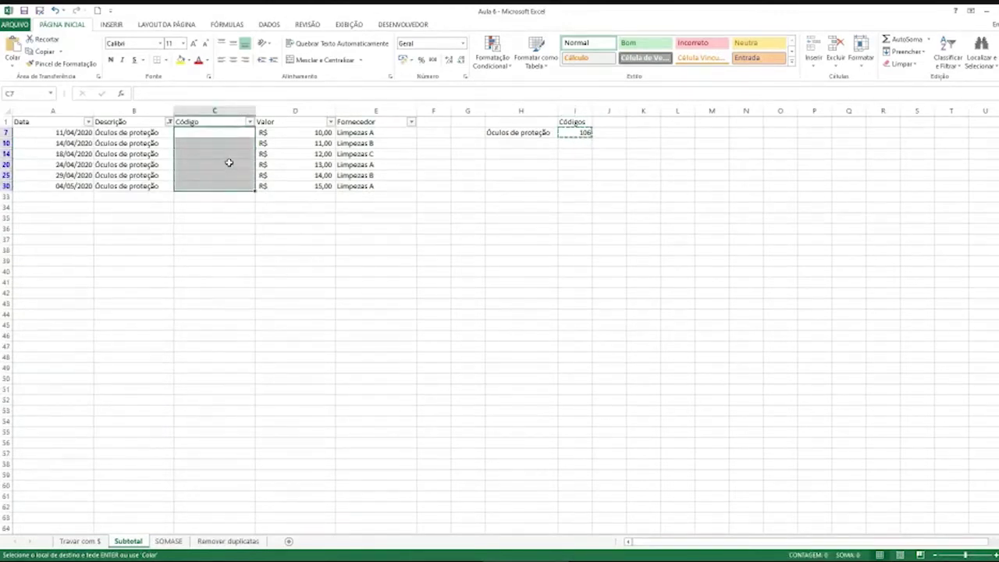
{"action": "key", "text": "ctrl+v"}
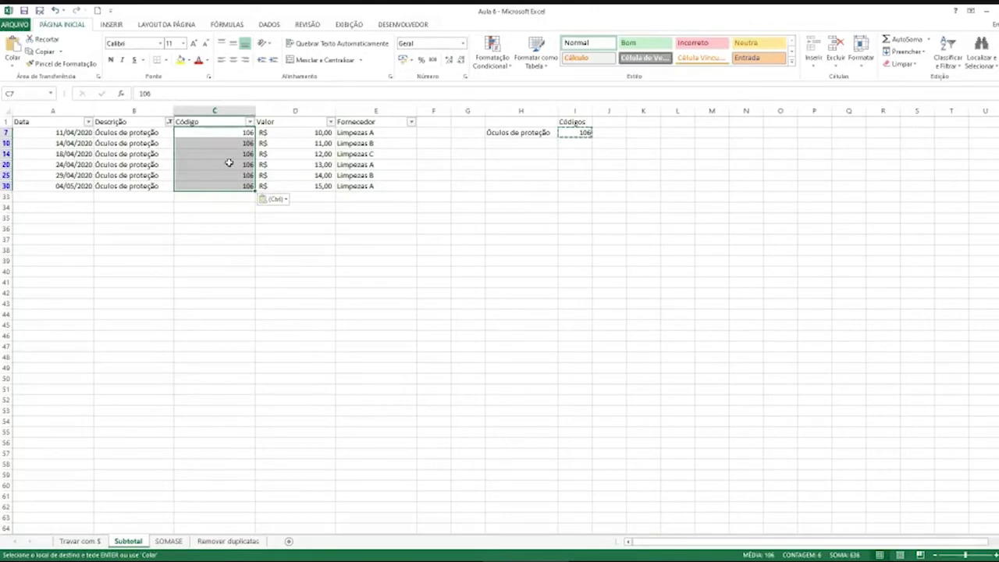
{"action": "left_click", "coordinate": [169, 123]}
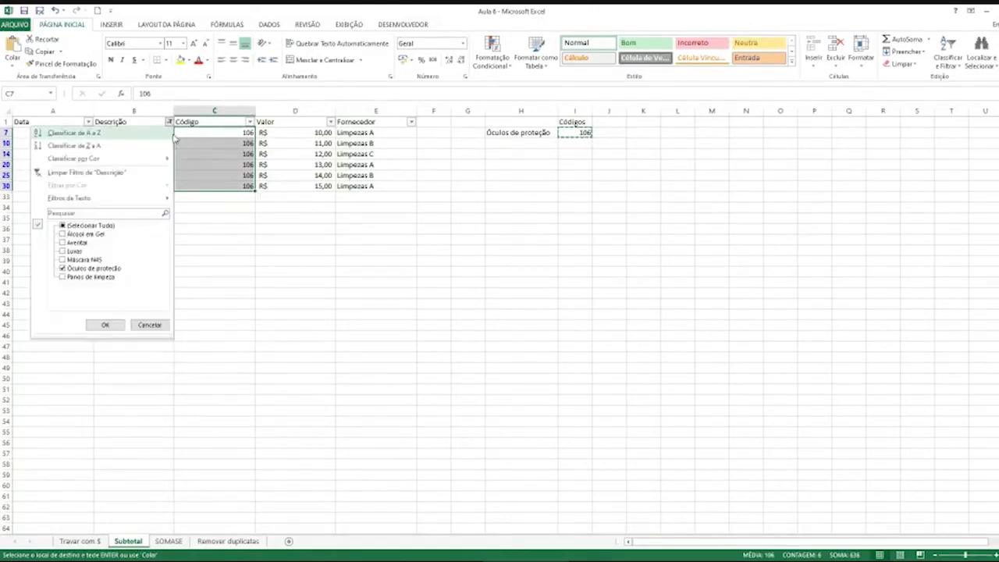
{"action": "left_click", "coordinate": [130, 179]}
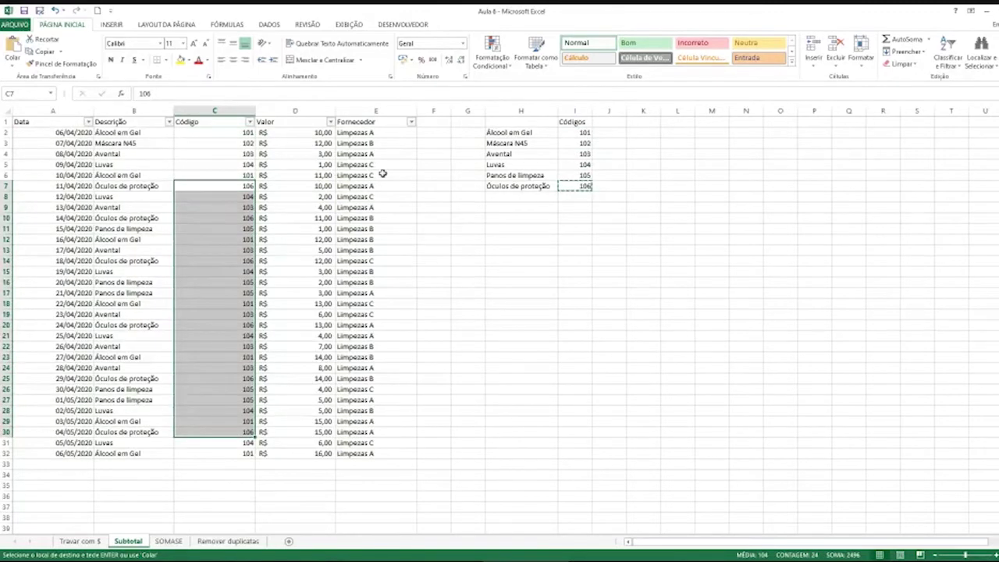
{"action": "left_click", "coordinate": [382, 174]}
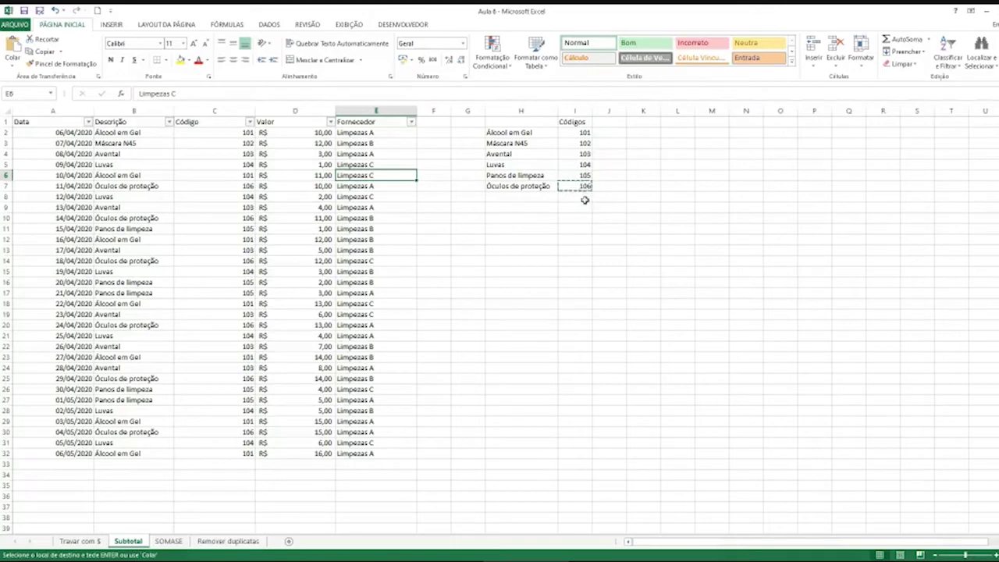
{"action": "key", "text": "Escape"}
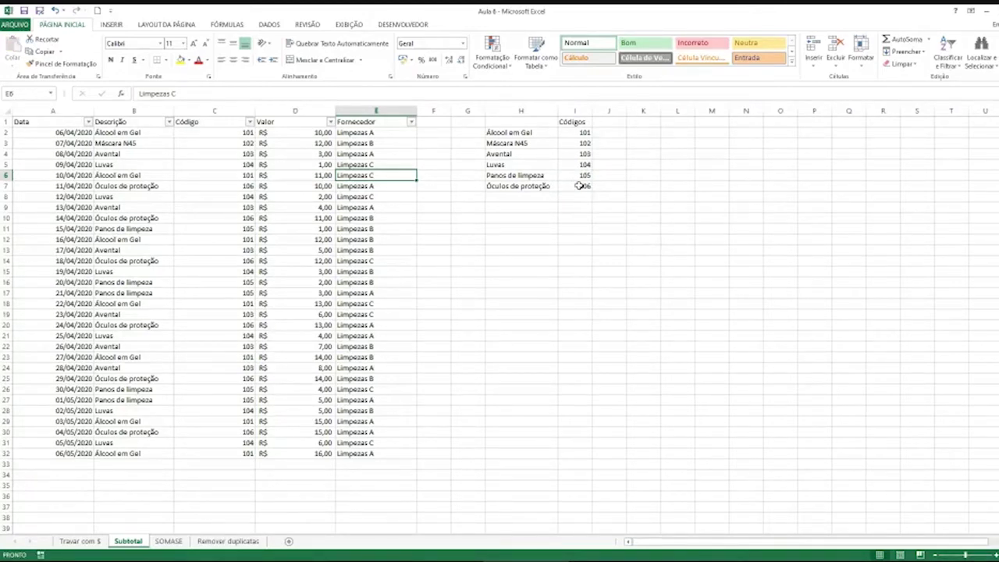
Step: Check the codes in C2 to C5 against their product descriptions and the code list in columns H and I
{"action": "left_click", "coordinate": [579, 185]}
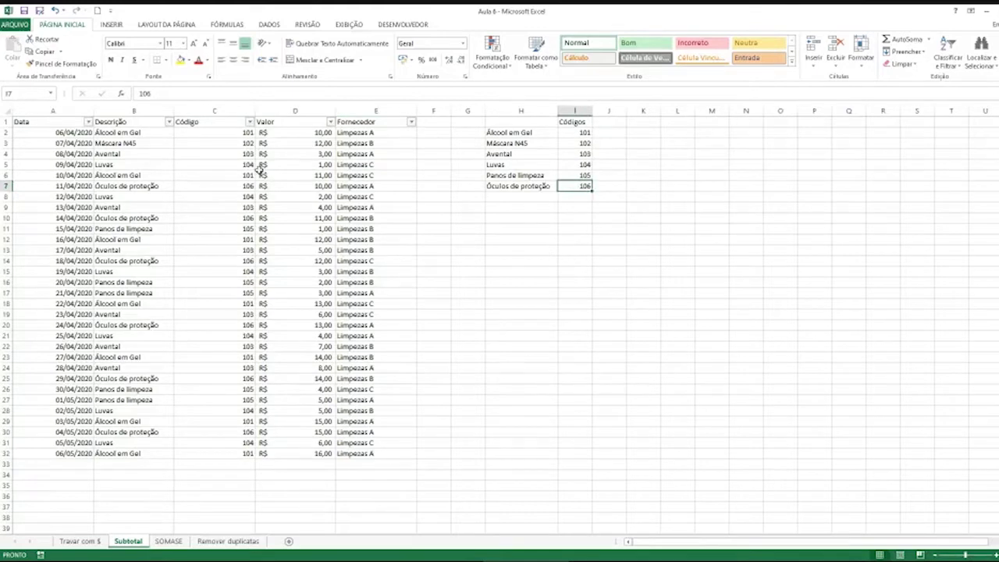
{"action": "left_click_drag", "start_coordinate": [244, 131], "coordinate": [240, 138]}
{"action": "left_click", "coordinate": [239, 132]}
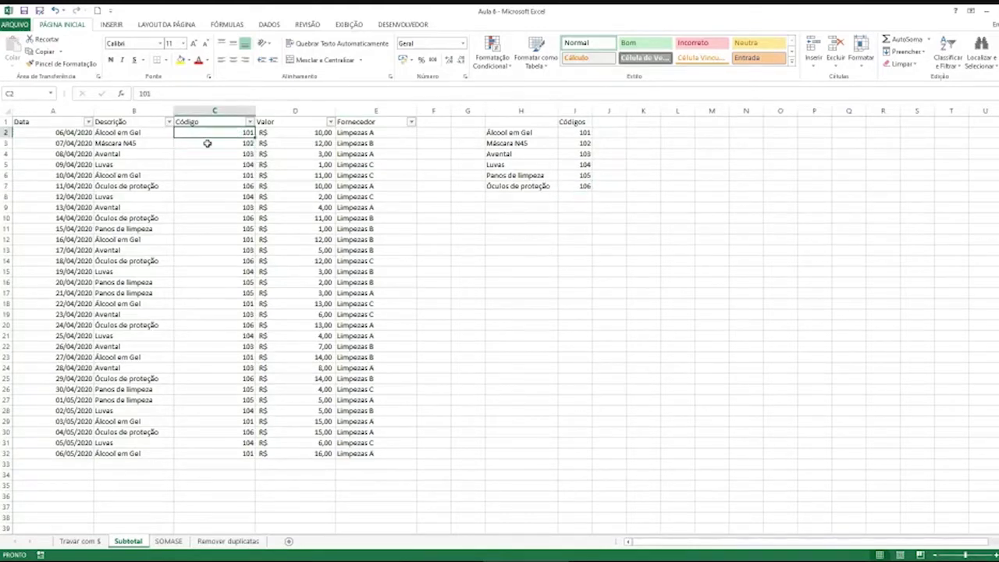
{"action": "left_click", "coordinate": [149, 145]}
{"action": "left_click", "coordinate": [220, 143]}
{"action": "left_click", "coordinate": [161, 153]}
{"action": "left_click", "coordinate": [222, 153]}
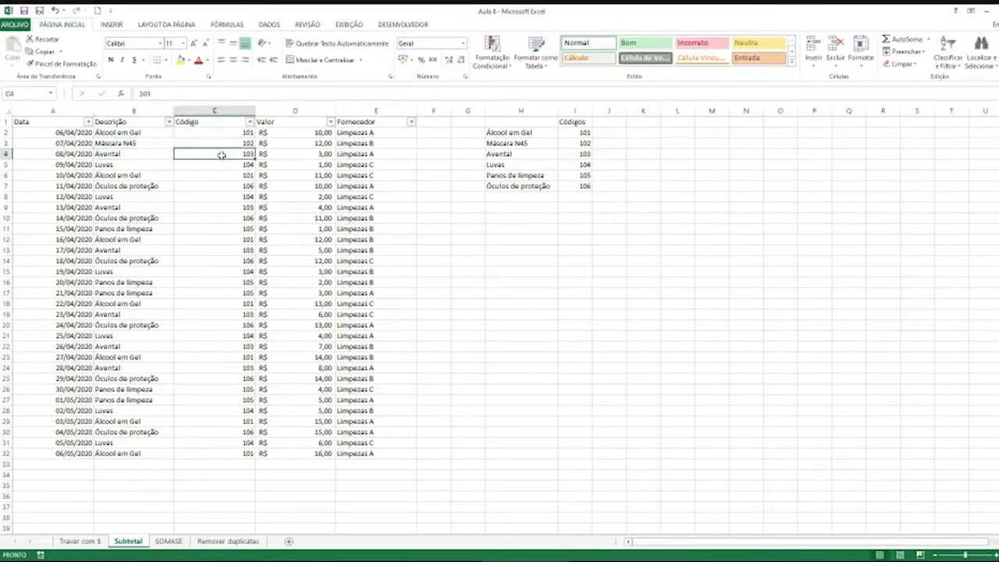
{"action": "left_click", "coordinate": [162, 165]}
{"action": "left_click", "coordinate": [215, 166]}
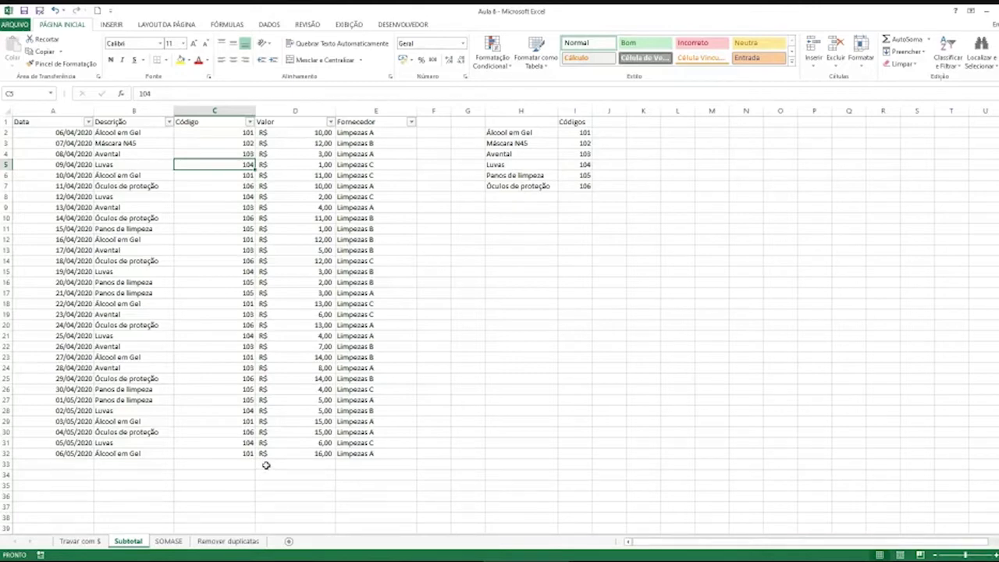
Step: Copy the description Panos de limpeza from B17 into B33, the first empty Descrição cell below the table
{"action": "left_click", "coordinate": [115, 422]}
{"action": "key", "text": "ctrl+c"}
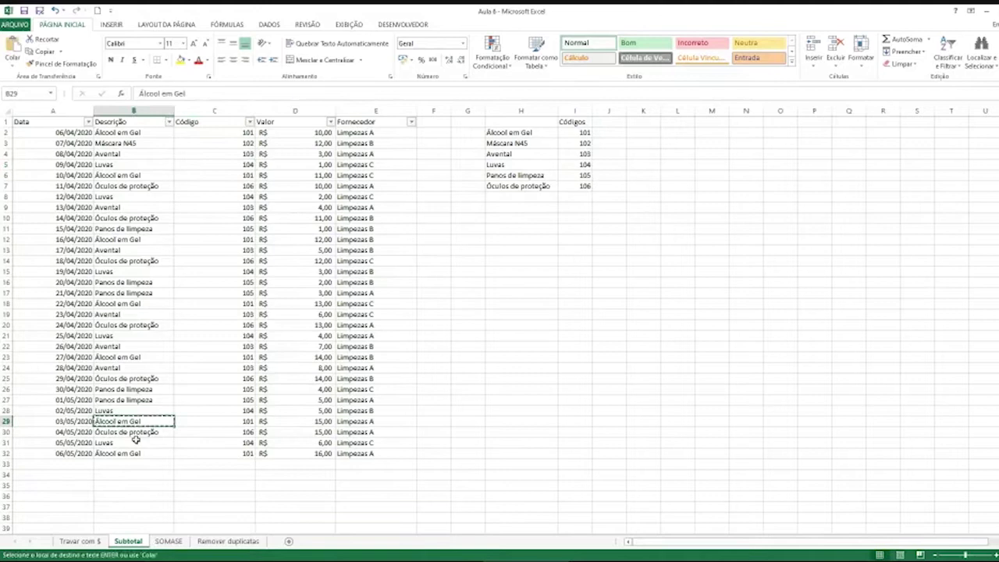
{"action": "key", "text": "Up"}
{"action": "key", "text": "Up"}
{"action": "key", "text": "Up"}
{"action": "key", "text": "Up"}
{"action": "key", "text": "Up"}
{"action": "key", "text": "Up"}
{"action": "key", "text": "Up"}
{"action": "key", "text": "Up"}
{"action": "key", "text": "Up"}
{"action": "key", "text": "Up"}
{"action": "key", "text": "Up"}
{"action": "key", "text": "Up"}
{"action": "key", "text": "ctrl+c"}
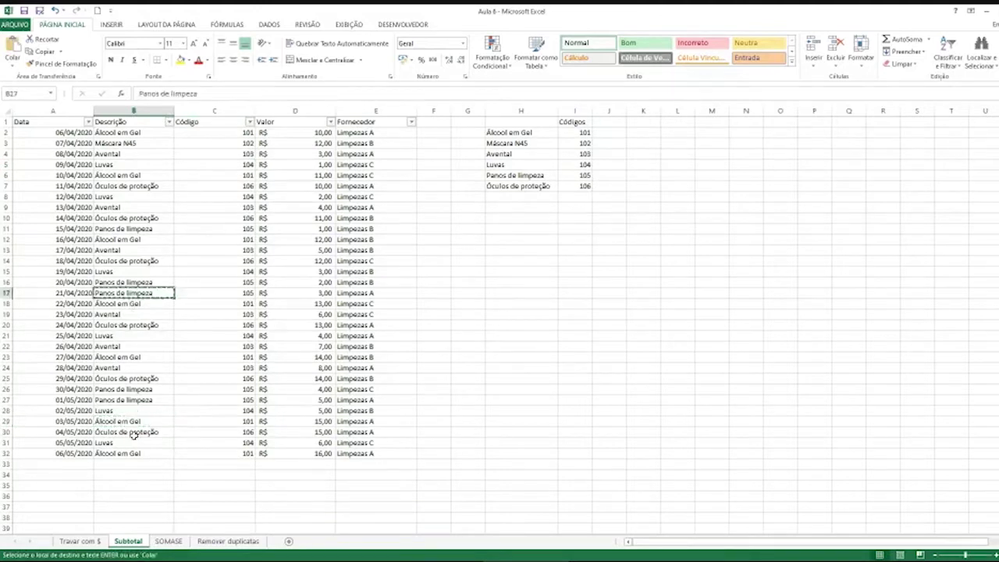
{"action": "left_click", "coordinate": [127, 462]}
{"action": "key", "text": "ctrl+v"}
{"action": "key", "text": "ctrl"}
{"action": "key", "text": "ctrl"}
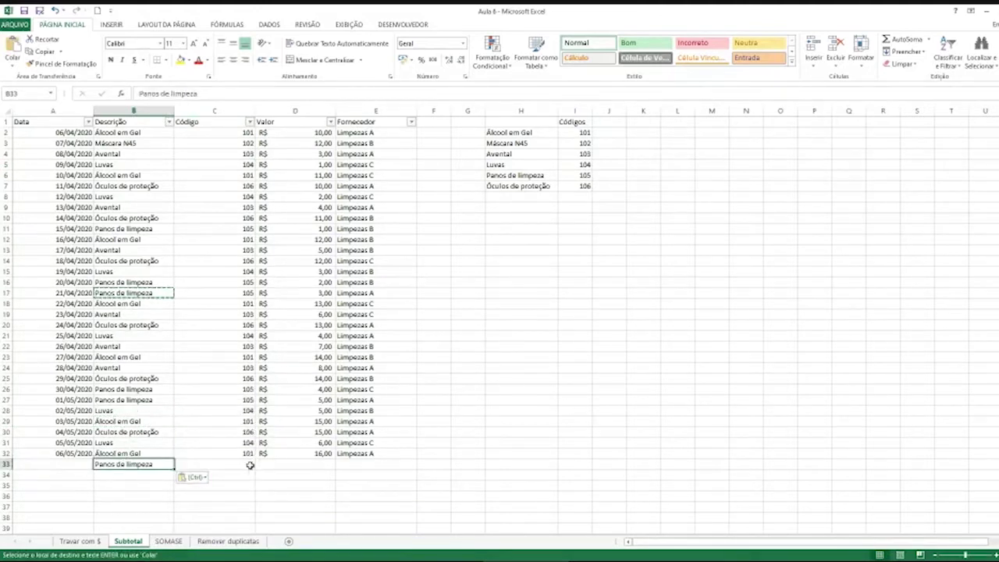
Step: Enter the formula =PROCV(B33;H2:I7;2;0) in C33 to look up the code of Panos de limpeza in the code list
{"action": "left_click", "coordinate": [249, 466]}
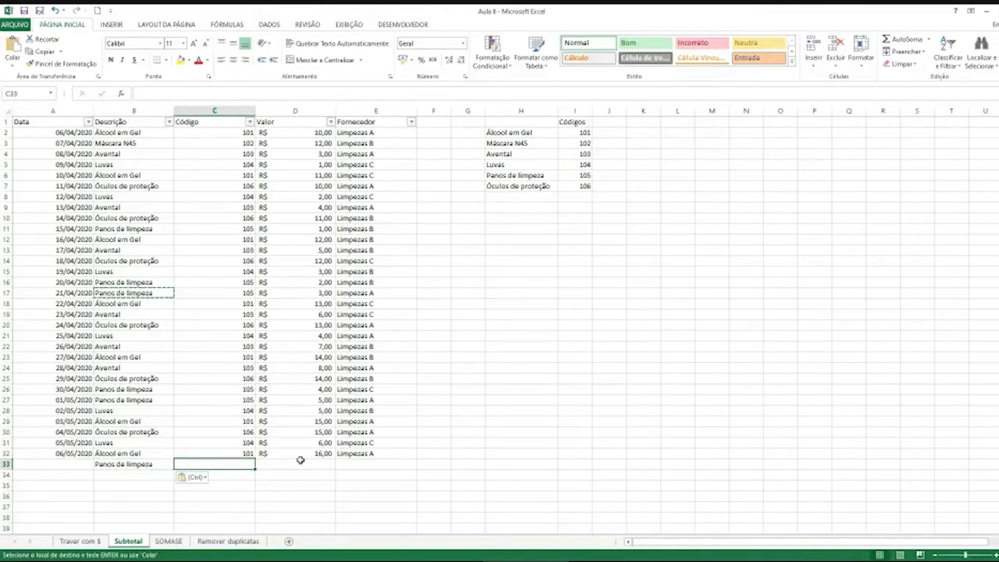
{"action": "type", "text": "="}
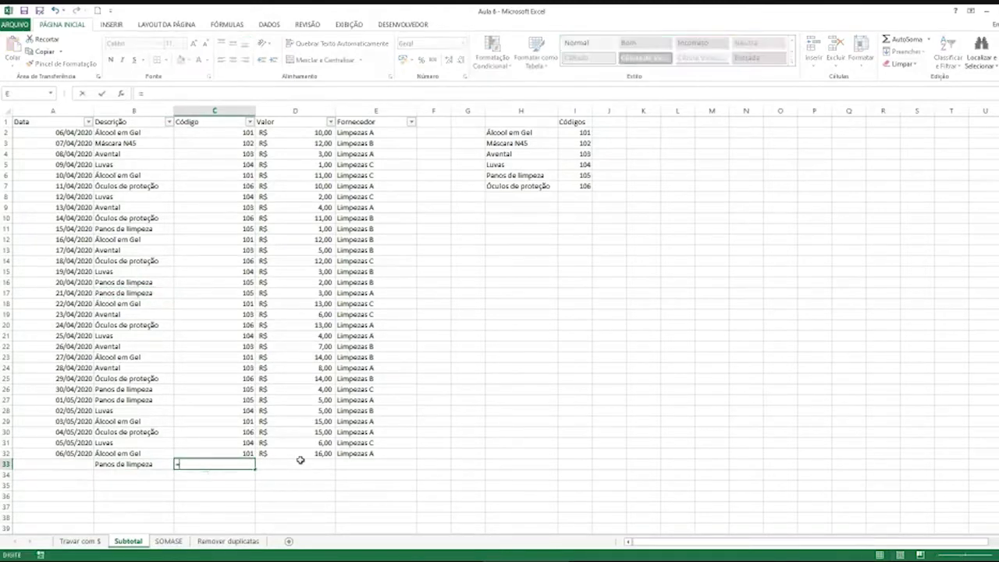
{"action": "type", "text": "procv"}
{"action": "key", "text": "Tab"}
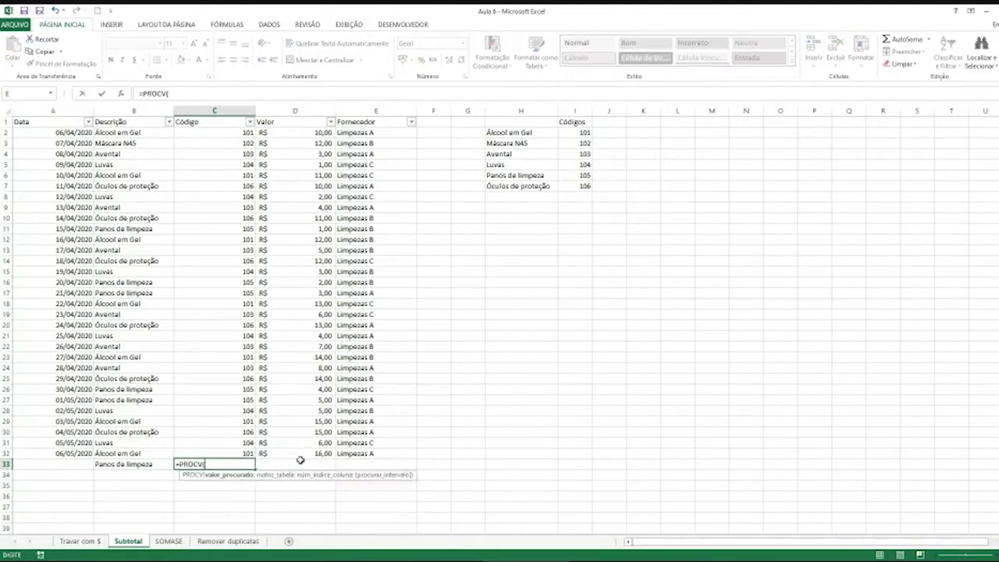
{"action": "left_click", "coordinate": [160, 465]}
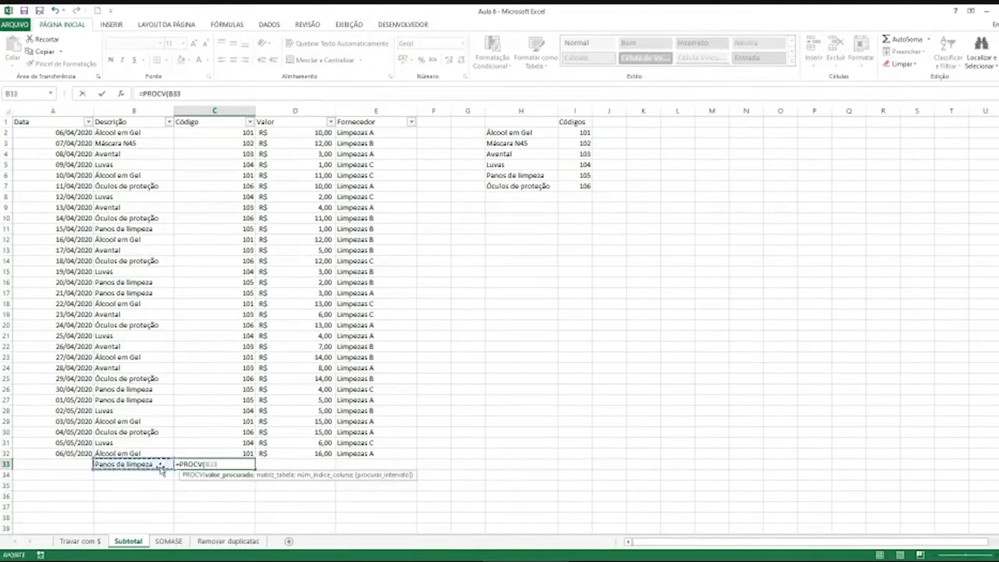
{"action": "type", "text": ";"}
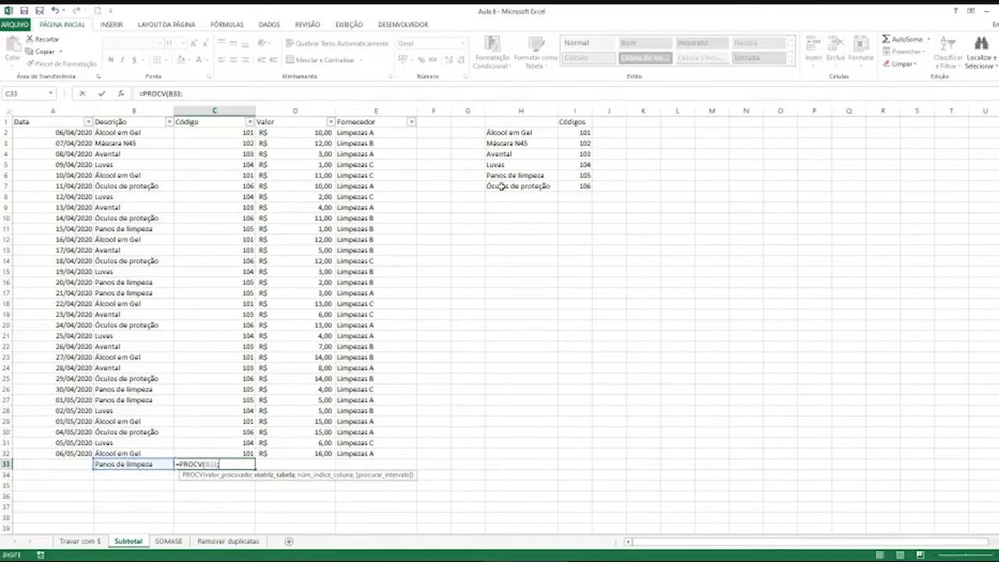
{"action": "left_click_drag", "start_coordinate": [511, 132], "coordinate": [575, 181]}
{"action": "type", "text": ";"}
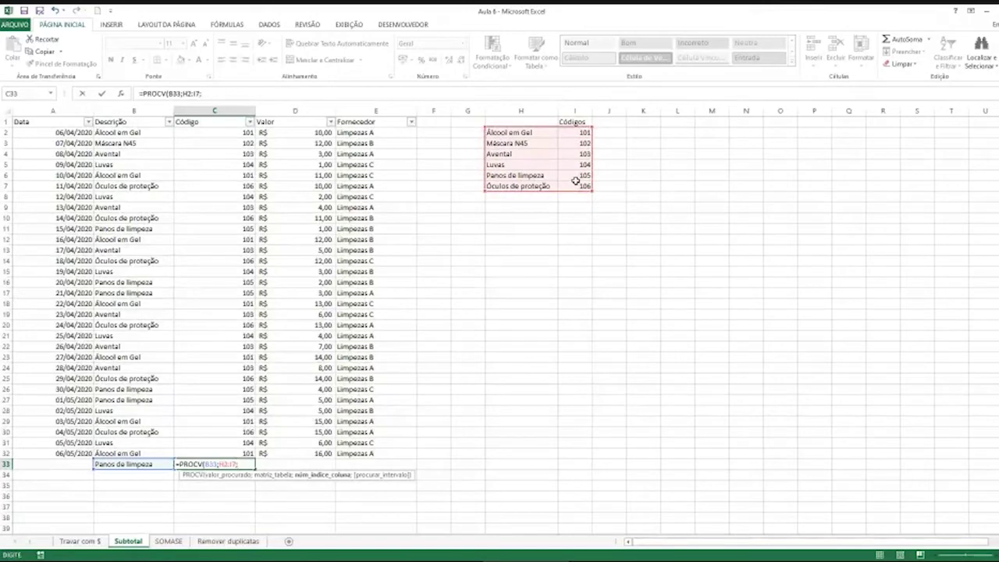
{"action": "type", "text": "2;0"}
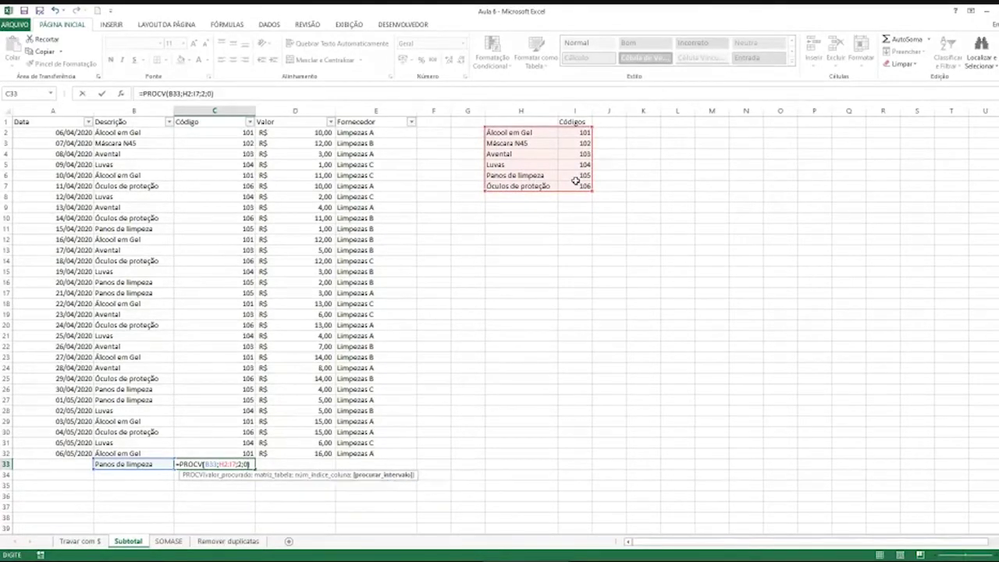
{"action": "key", "text": "Return"}
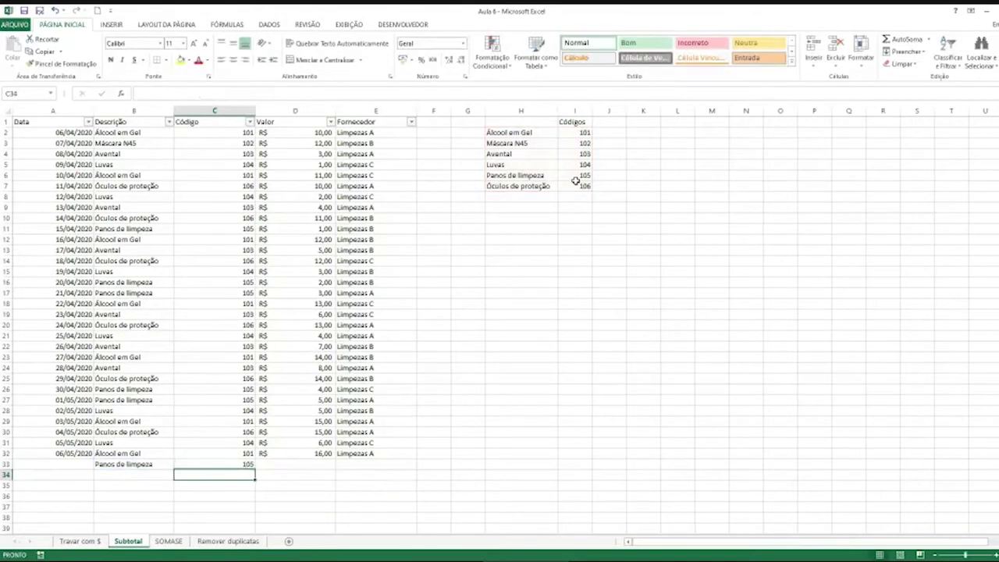
Step: Copy the description Luvas from B28 into B34, directly below the new Panos de limpeza row
{"action": "left_click", "coordinate": [217, 465]}
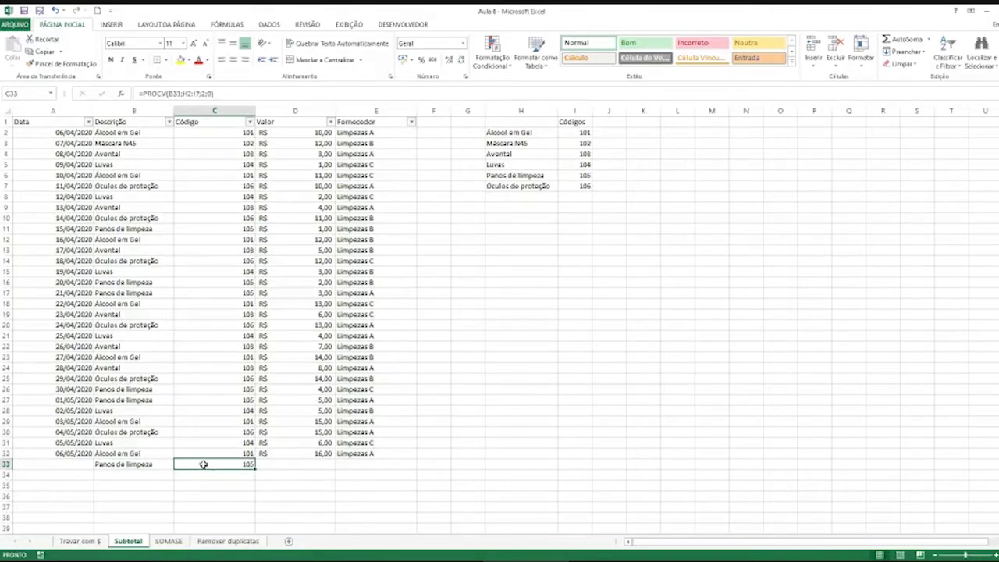
{"action": "left_click_drag", "start_coordinate": [535, 132], "coordinate": [597, 196]}
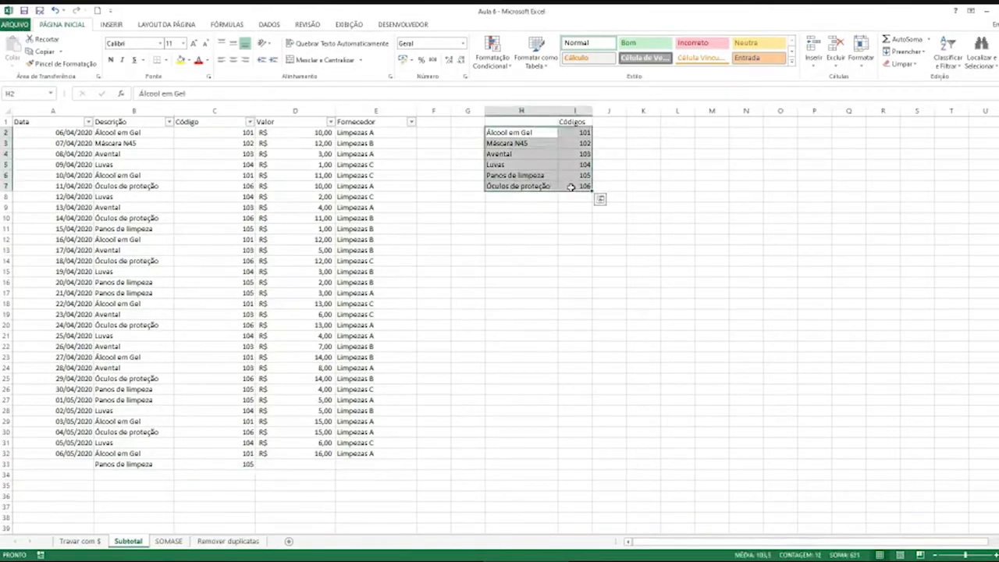
{"action": "left_click", "coordinate": [139, 465]}
{"action": "left_click", "coordinate": [117, 398]}
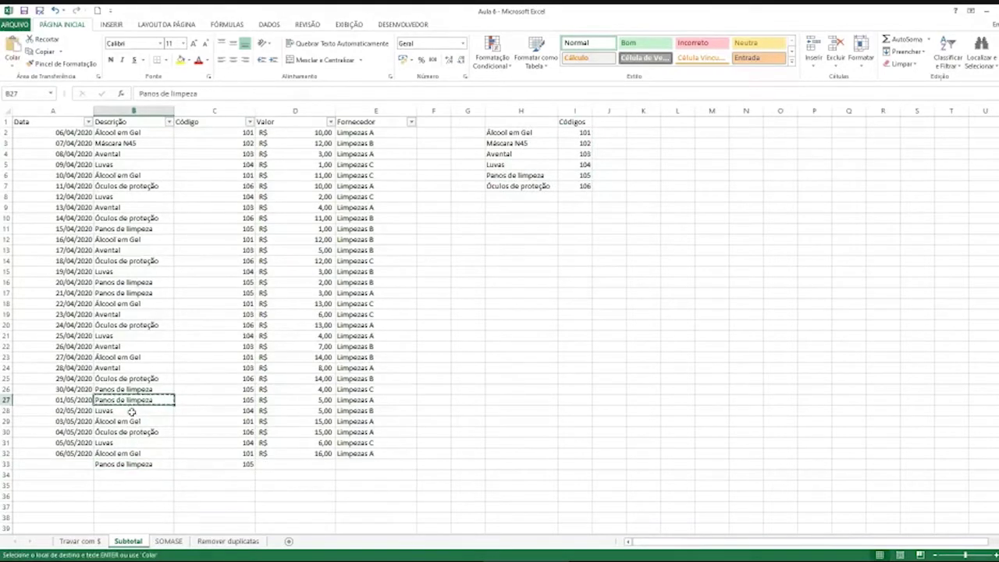
{"action": "left_click", "coordinate": [132, 411]}
{"action": "key", "text": "ctrl+c"}
{"action": "left_click", "coordinate": [138, 474]}
{"action": "key", "text": "ctrl+v"}
Step: Lock the lookup table range in C33's PROCV formula as $H$2:$I$7
{"action": "double_click", "coordinate": [213, 463]}
{"action": "left_click", "coordinate": [223, 464]}
{"action": "key", "text": "F4"}
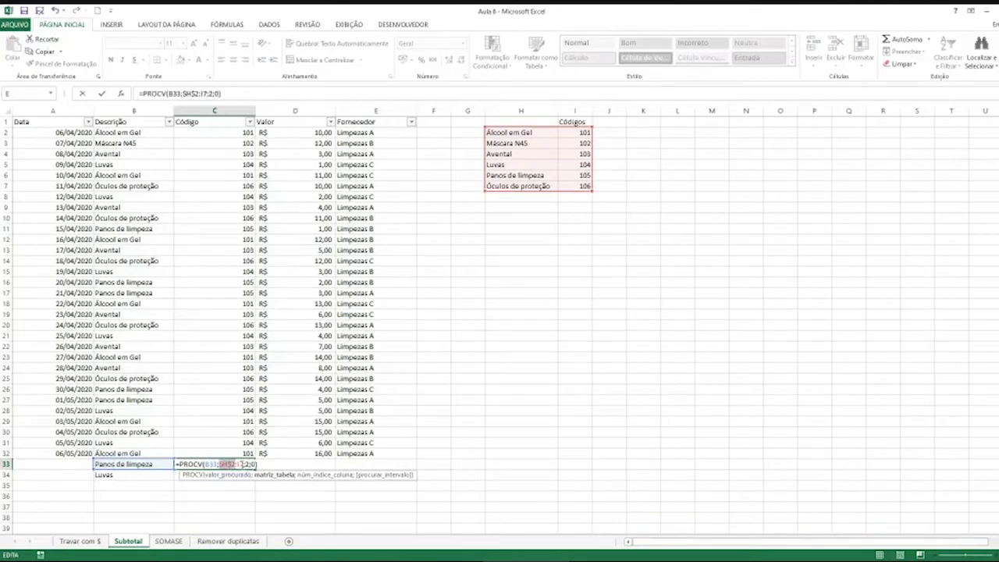
{"action": "left_click", "coordinate": [239, 464]}
{"action": "key", "text": "F4"}
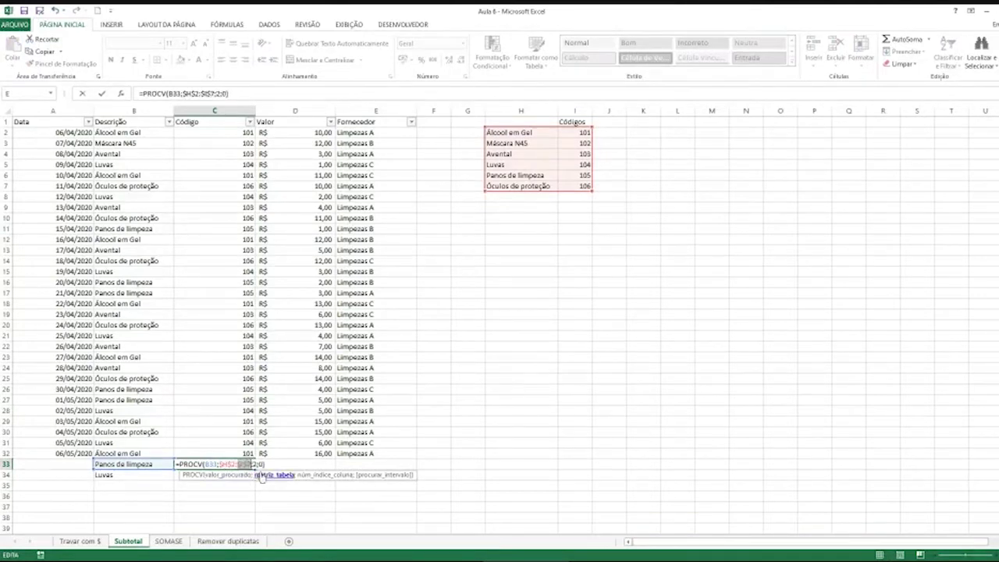
{"action": "key", "text": "Return"}
Step: Fill the PROCV formula from C33 down to C34 and check the Luvas code against the code list
{"action": "left_click", "coordinate": [234, 464]}
{"action": "left_click_drag", "start_coordinate": [253, 469], "coordinate": [255, 482]}
{"action": "double_click", "coordinate": [245, 474]}
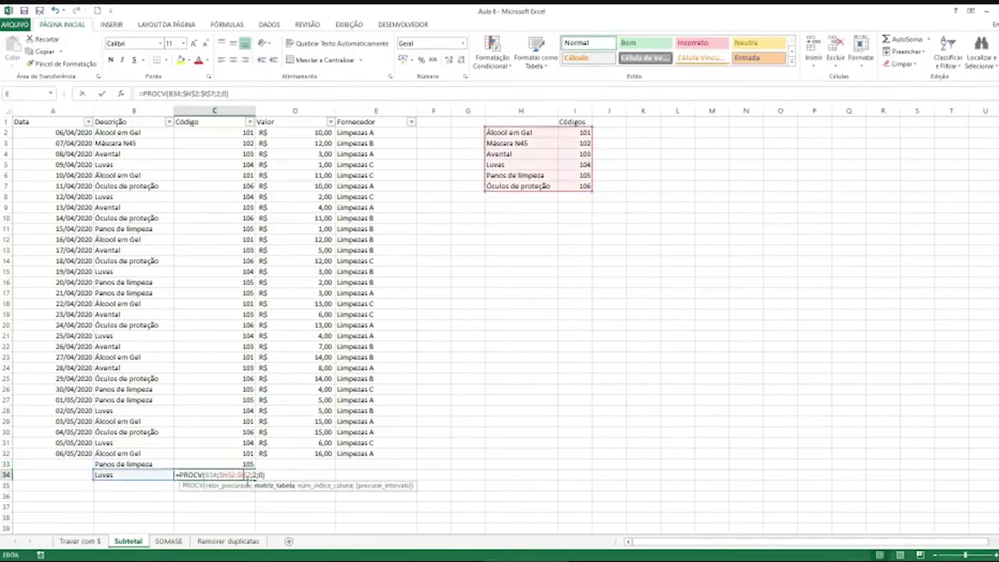
{"action": "key", "text": "Escape"}
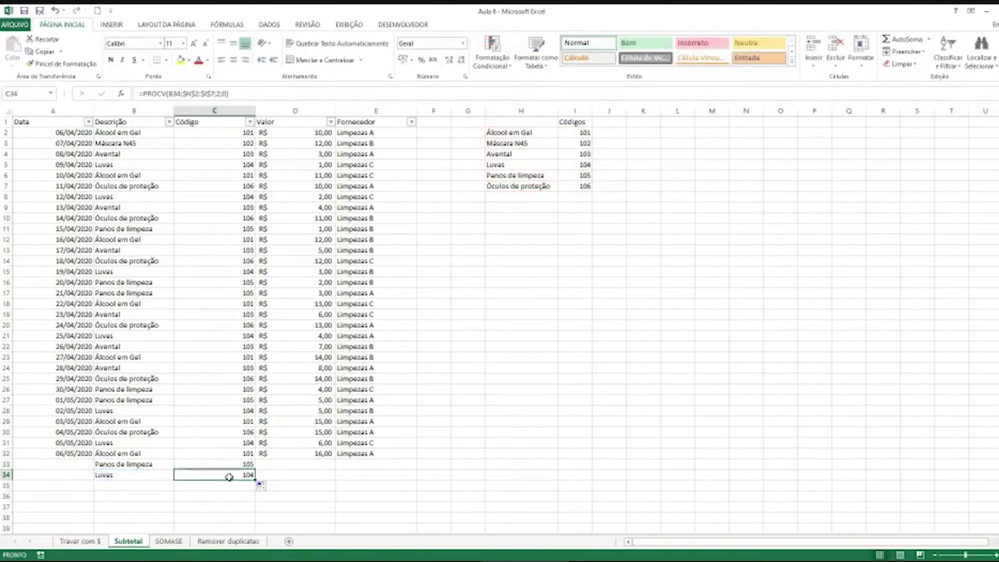
{"action": "left_click", "coordinate": [585, 164]}
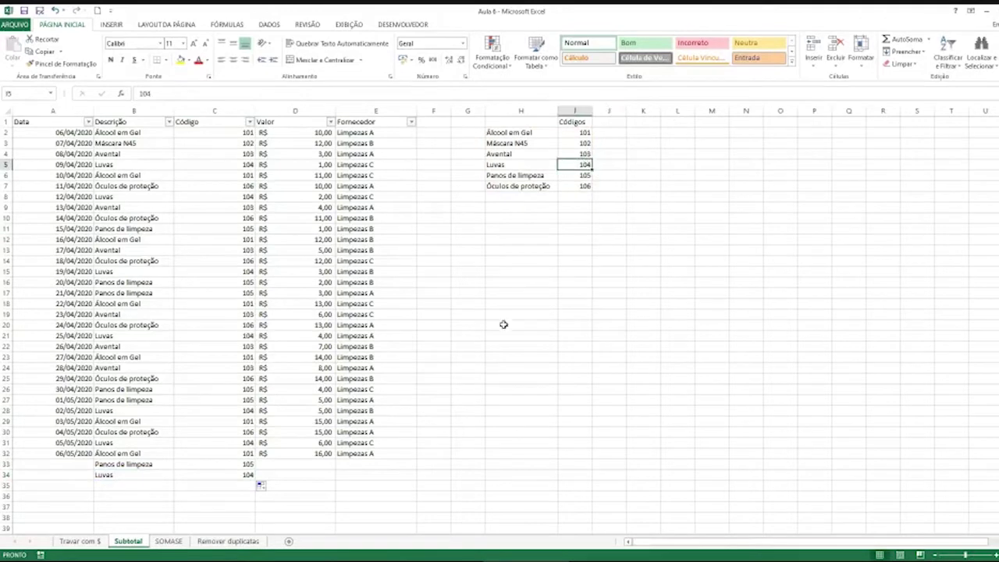
Step: Clear the descriptions and codes in B33:C34 below the table
{"action": "left_click_drag", "start_coordinate": [195, 463], "coordinate": [138, 473]}
{"action": "key", "text": "Delete"}
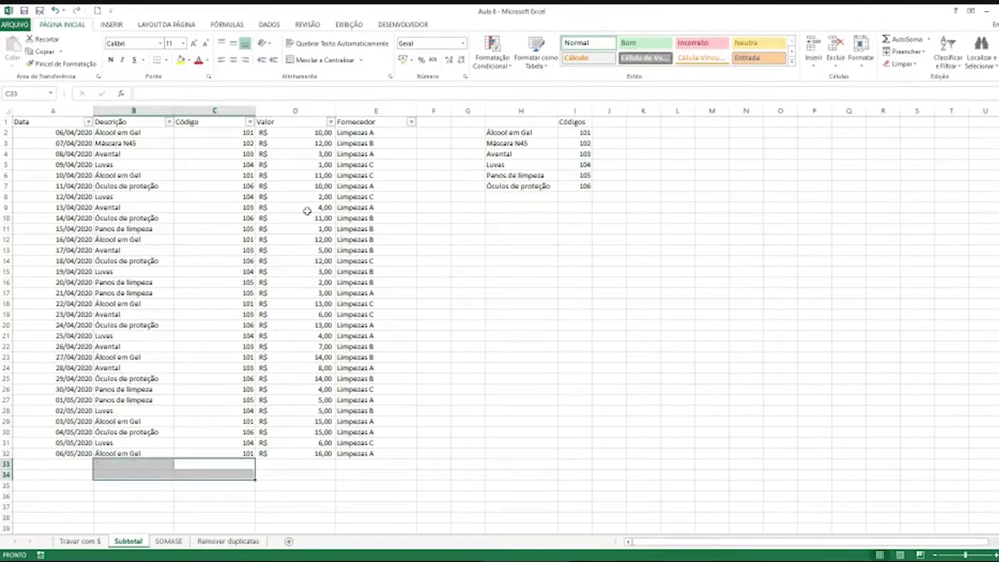
{"action": "left_click", "coordinate": [46, 123]}
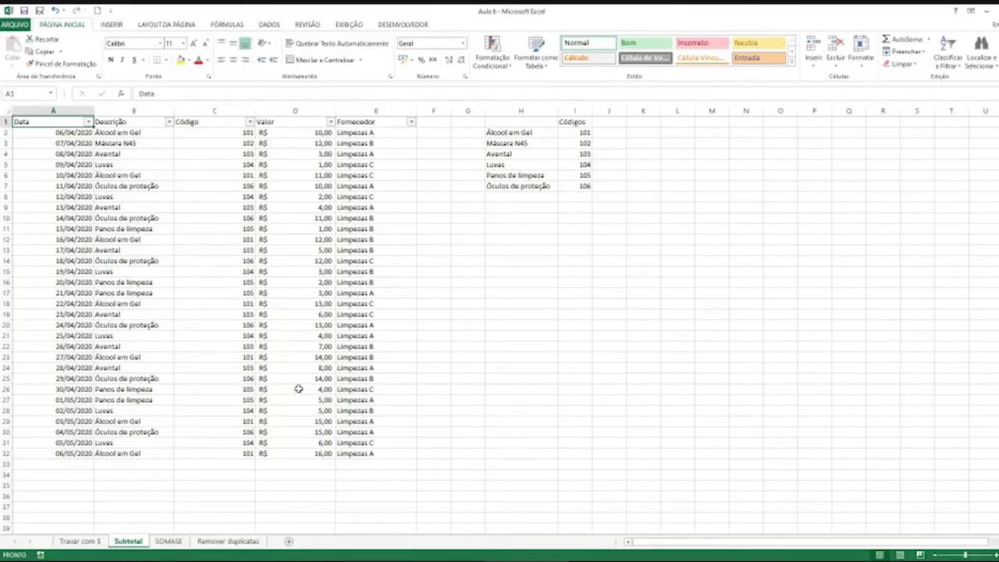
{"action": "left_click", "coordinate": [383, 135]}
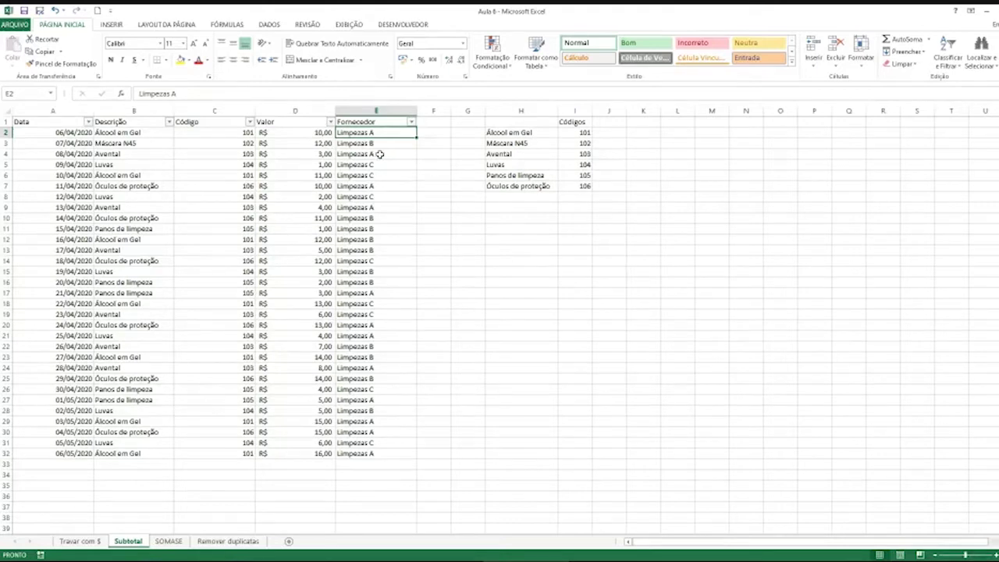
{"action": "left_click", "coordinate": [380, 143]}
{"action": "left_click", "coordinate": [384, 164]}
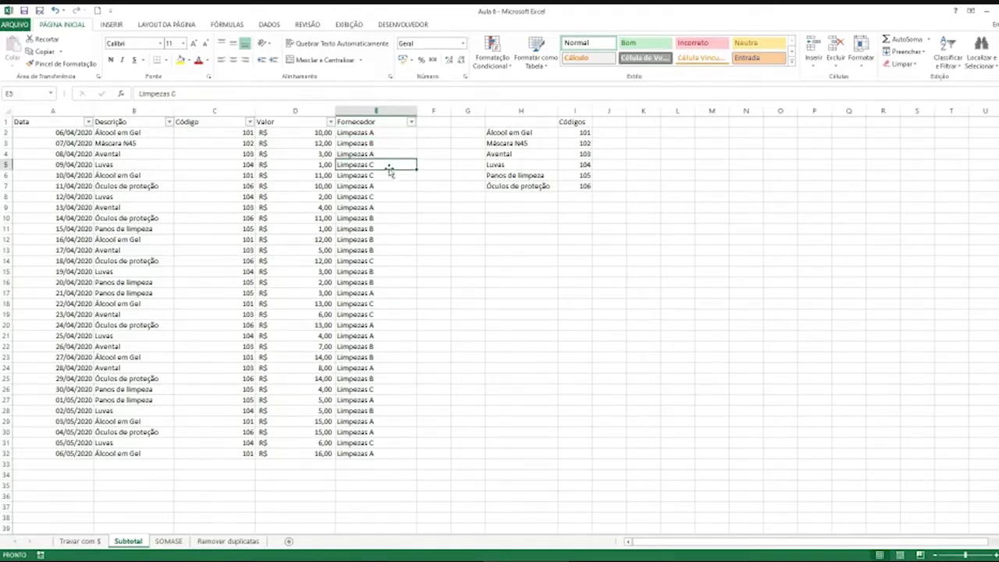
{"action": "left_click", "coordinate": [457, 214]}
{"action": "left_click", "coordinate": [495, 228]}
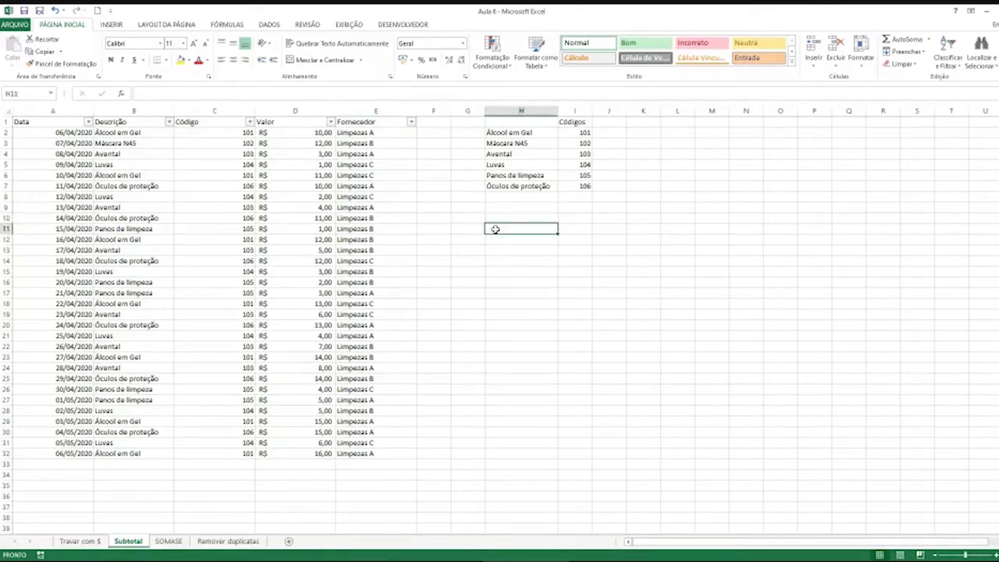
{"action": "type", "text": "="}
{"action": "left_click", "coordinate": [307, 133]}
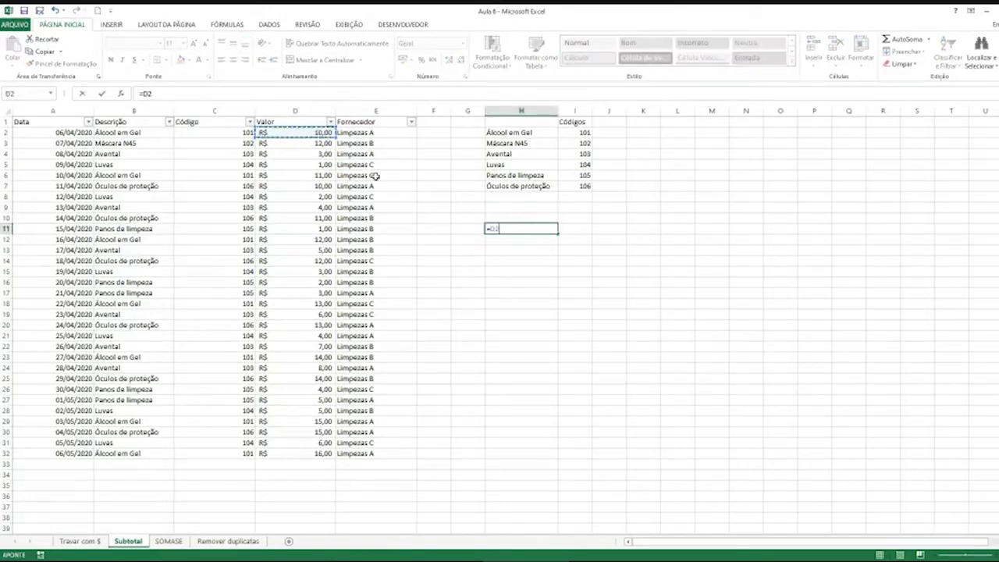
{"action": "type", "text": "+"}
{"action": "left_click", "coordinate": [324, 155]}
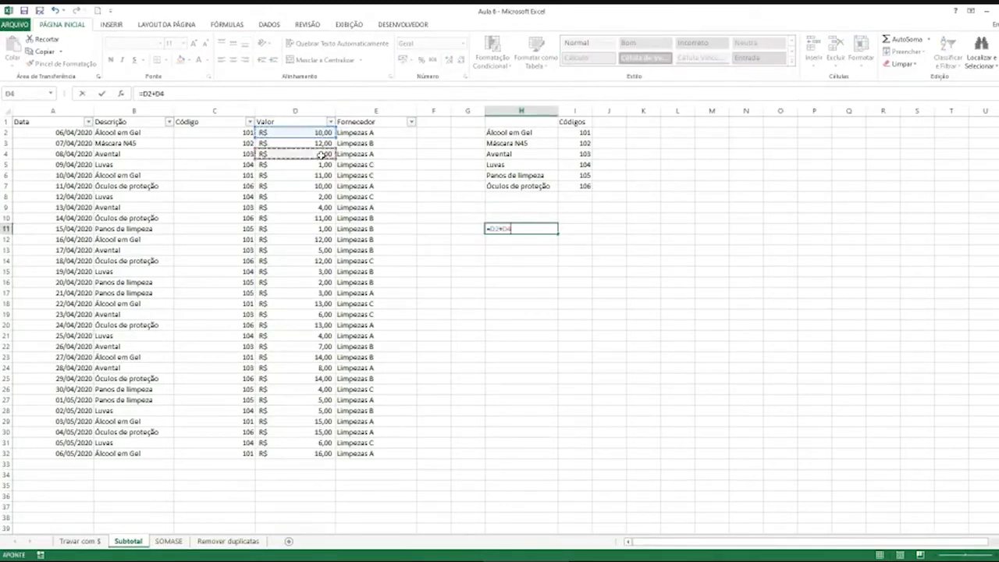
{"action": "type", "text": "+"}
{"action": "left_click", "coordinate": [312, 186]}
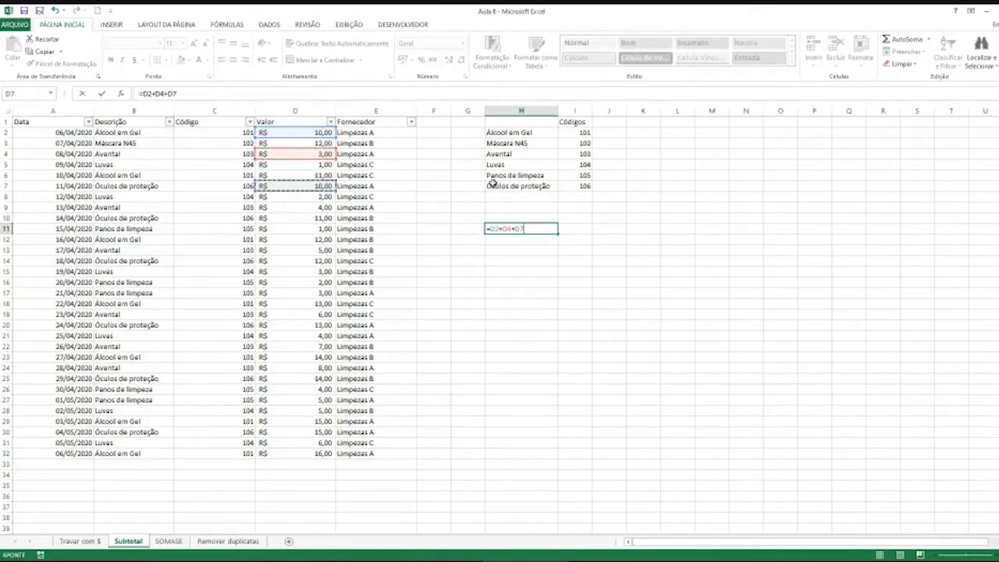
{"action": "key", "text": "Escape"}
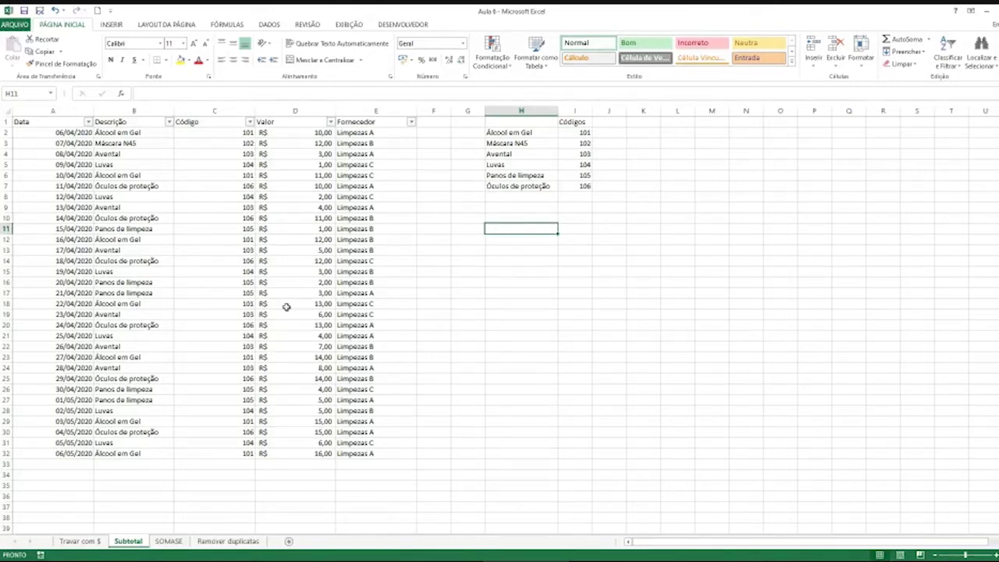
Step: Sort the table by the Fornecedor column from A to Z
{"action": "left_click", "coordinate": [377, 133]}
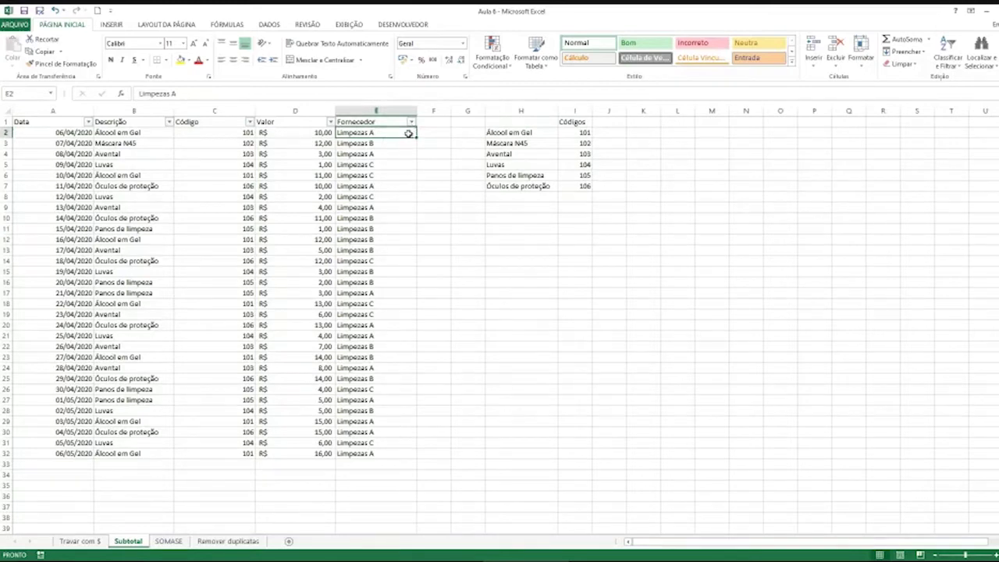
{"action": "left_click_drag", "start_coordinate": [408, 134], "coordinate": [385, 449]}
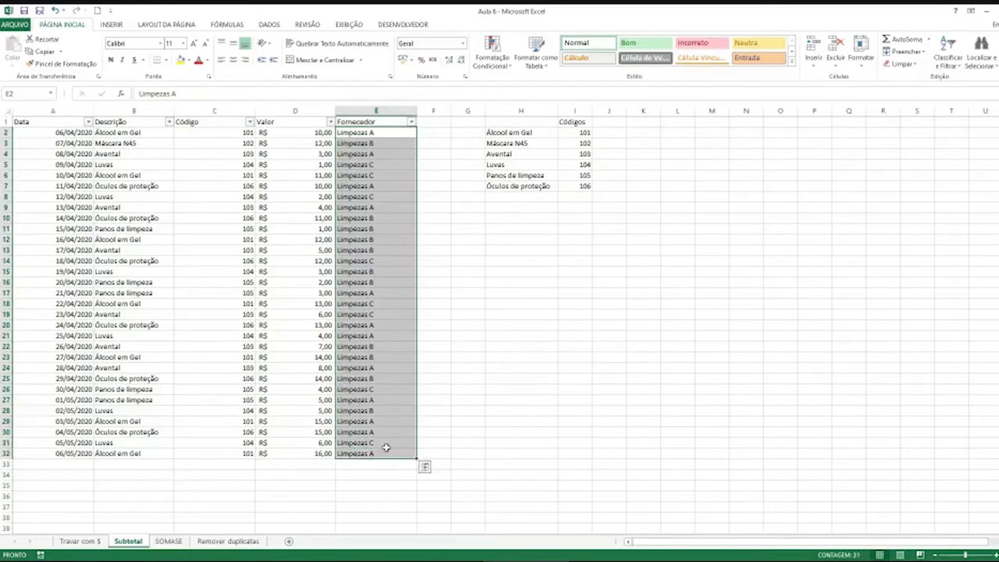
{"action": "left_click", "coordinate": [391, 132]}
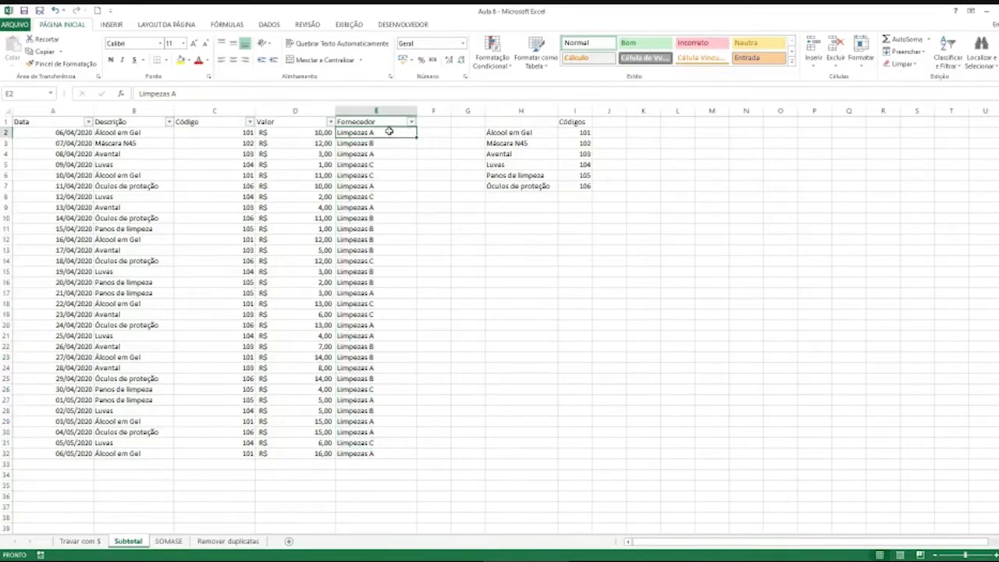
{"action": "left_click_drag", "start_coordinate": [388, 131], "coordinate": [75, 454]}
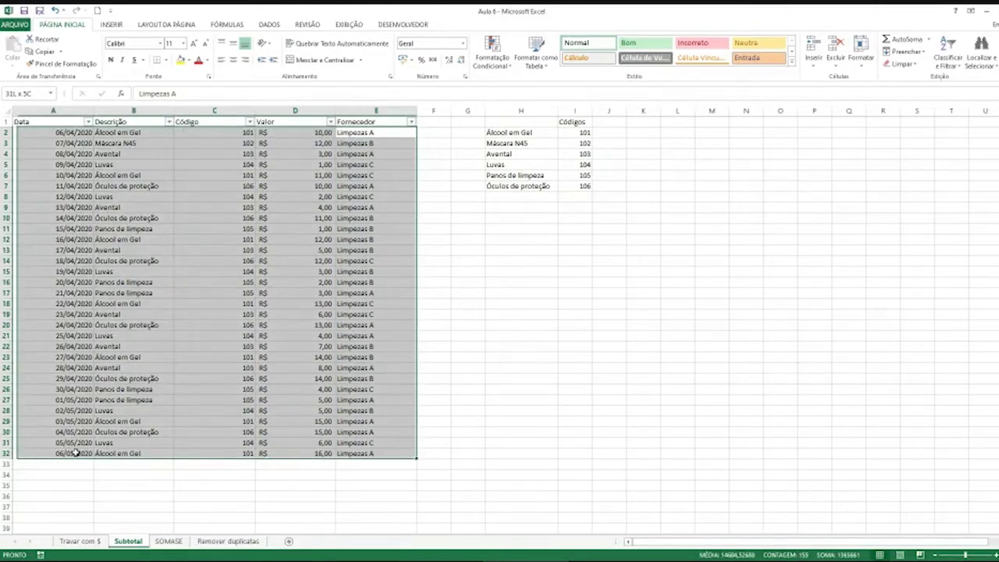
{"action": "left_click_drag", "start_coordinate": [75, 453], "coordinate": [46, 455]}
{"action": "left_click", "coordinate": [409, 155]}
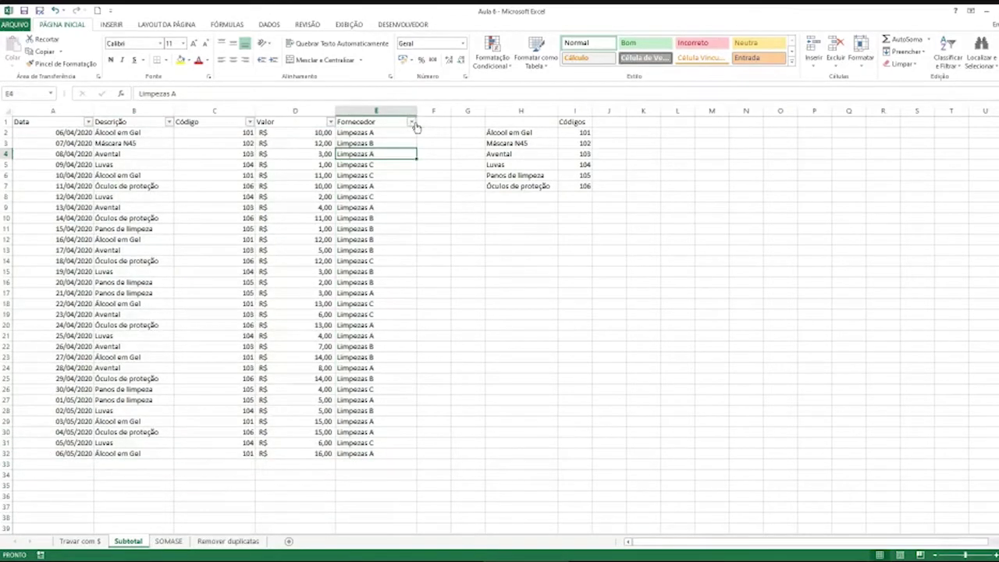
{"action": "left_click", "coordinate": [411, 123]}
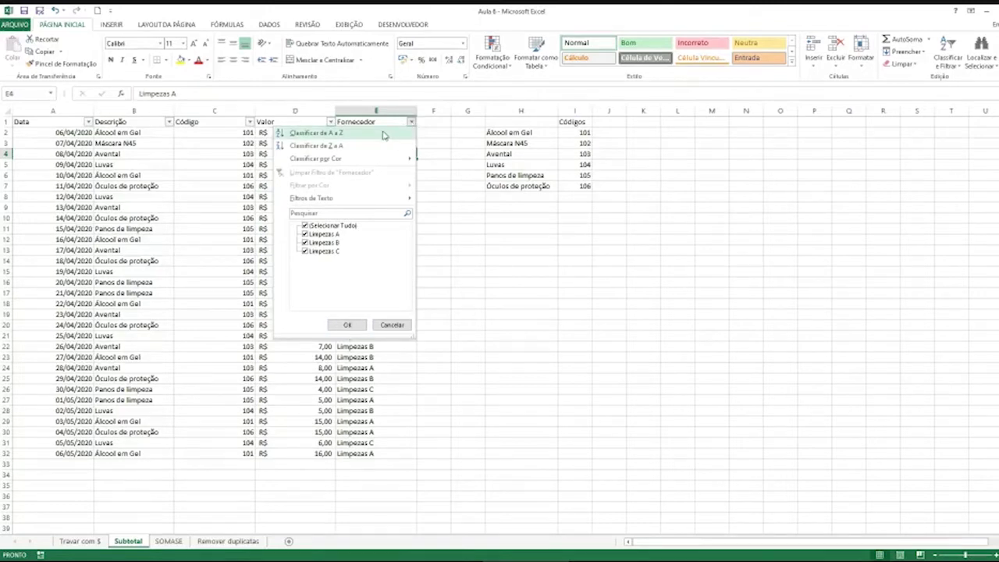
{"action": "left_click", "coordinate": [383, 134]}
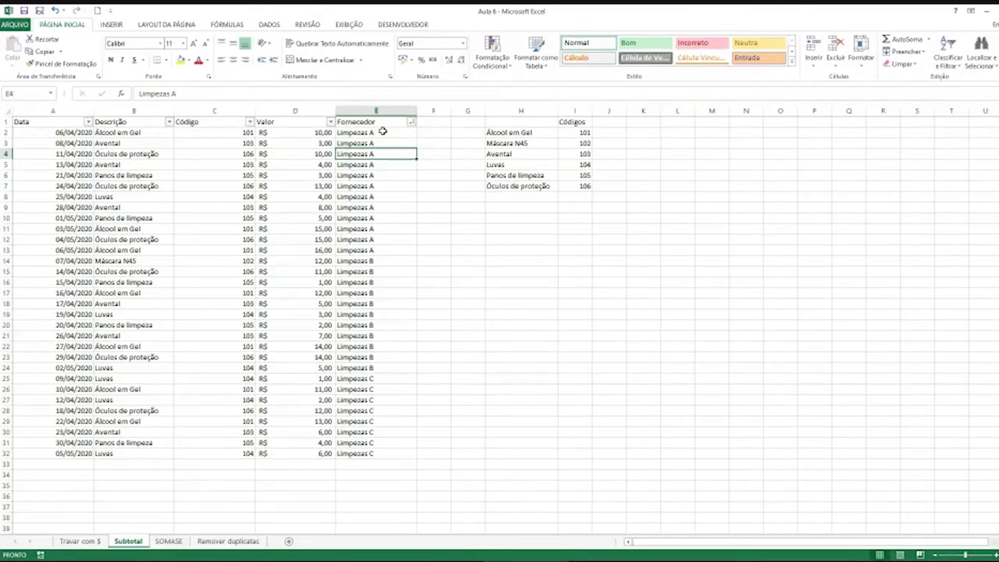
Step: Add subtotals to the supplier-sorted table that sum Valor at each change in Fornecedor, leaving Fornecedor out of the subtotaled columns
{"action": "key", "text": "Up"}
{"action": "key", "text": "Up"}
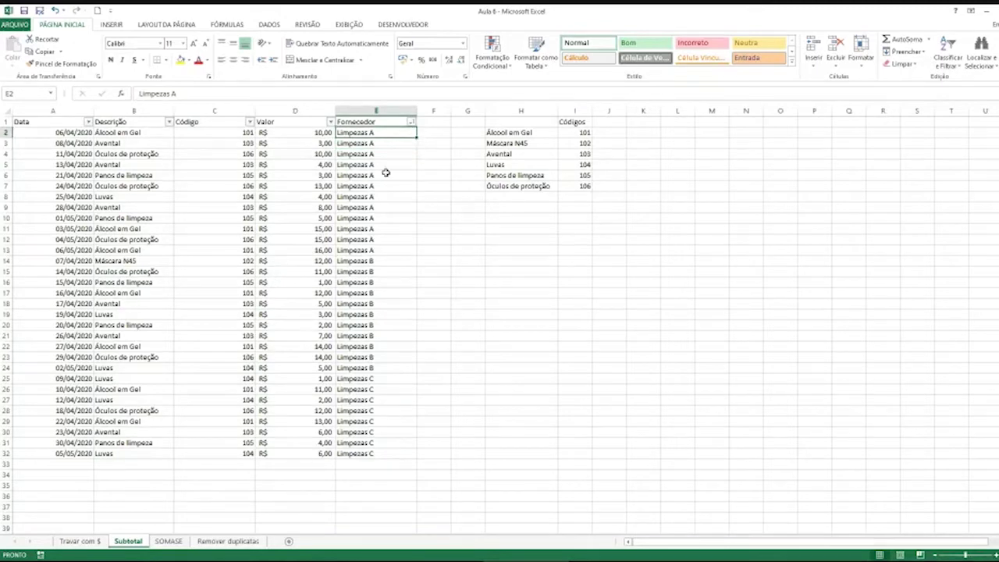
{"action": "left_click_drag", "start_coordinate": [385, 137], "coordinate": [380, 239]}
{"action": "left_click", "coordinate": [379, 239]}
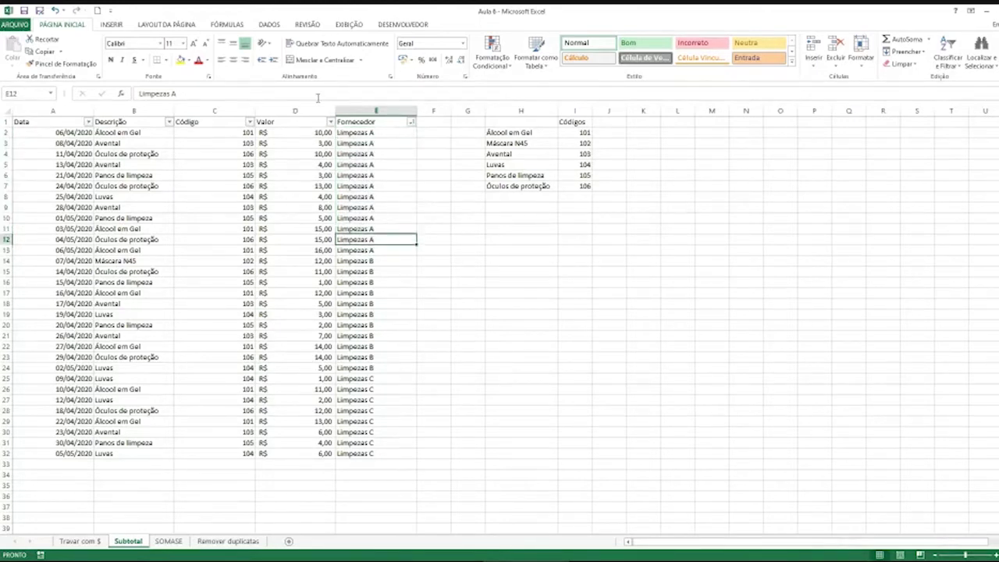
{"action": "left_click", "coordinate": [269, 24]}
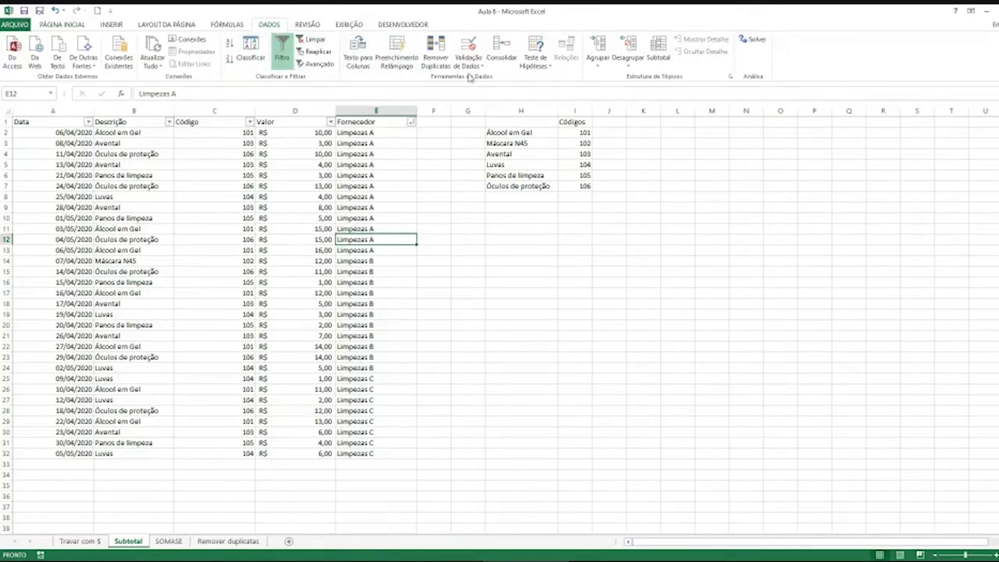
{"action": "left_click", "coordinate": [658, 56]}
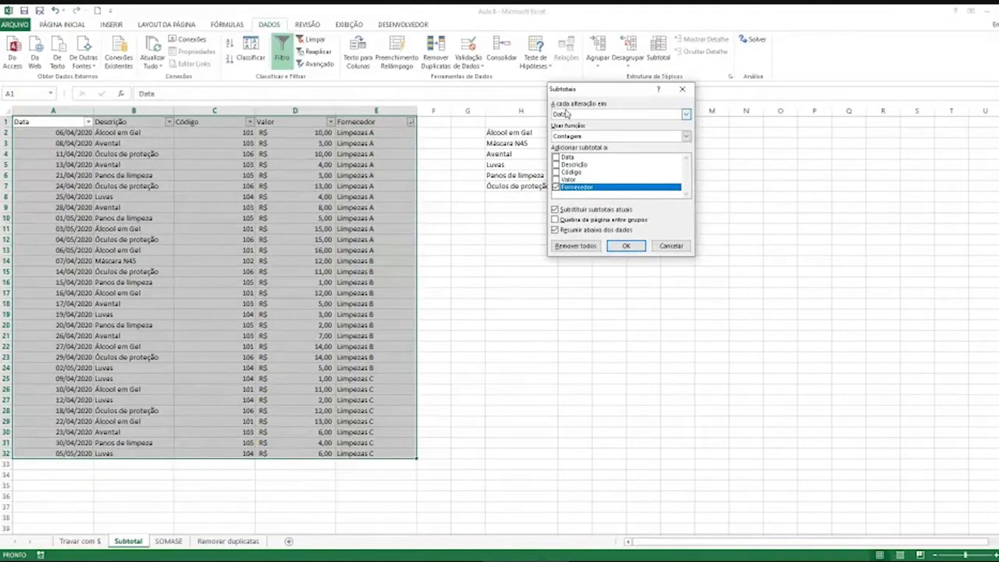
{"action": "left_click", "coordinate": [656, 116]}
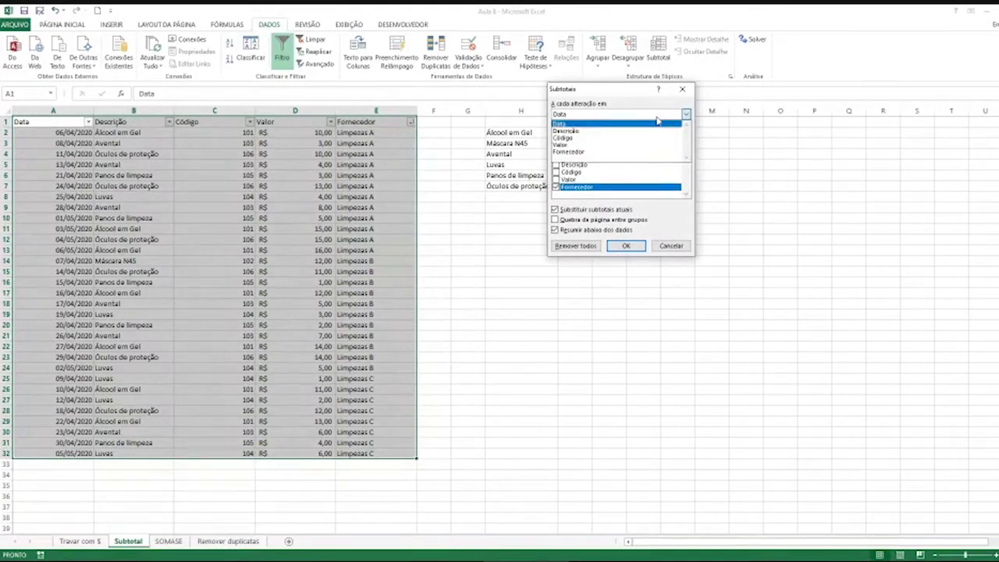
{"action": "left_click", "coordinate": [645, 154]}
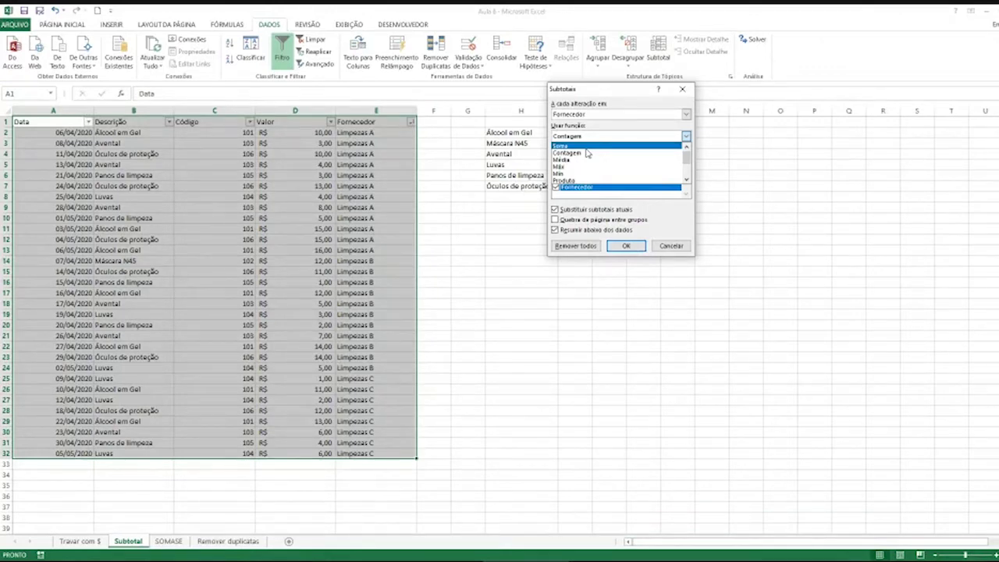
{"action": "left_click", "coordinate": [587, 149]}
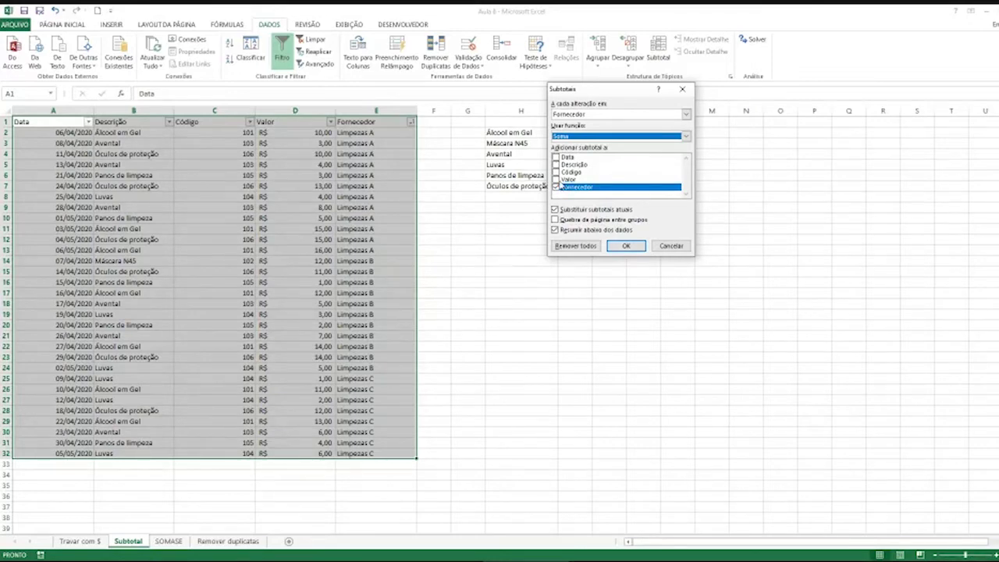
{"action": "left_click", "coordinate": [557, 180]}
{"action": "left_click", "coordinate": [557, 188]}
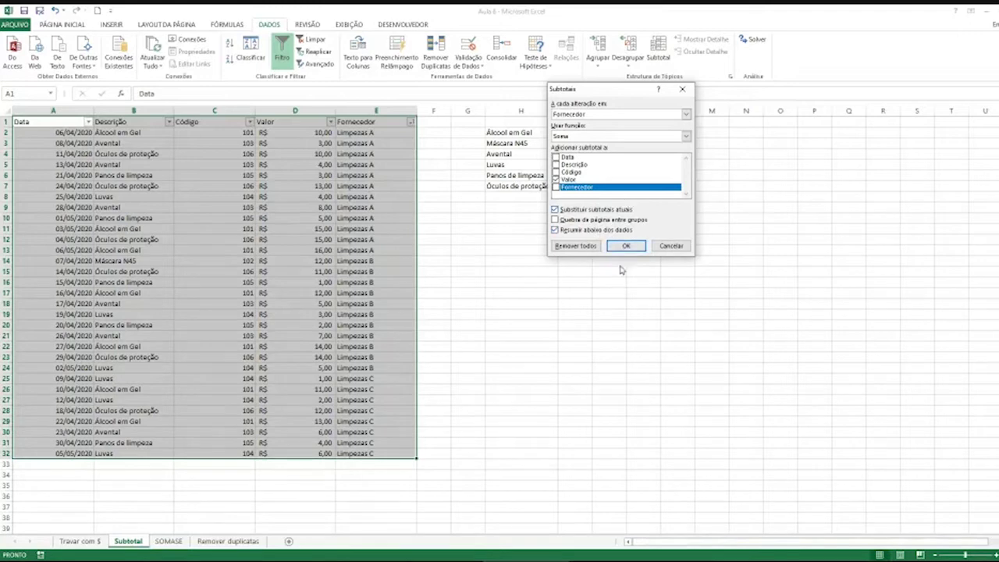
{"action": "left_click", "coordinate": [634, 247]}
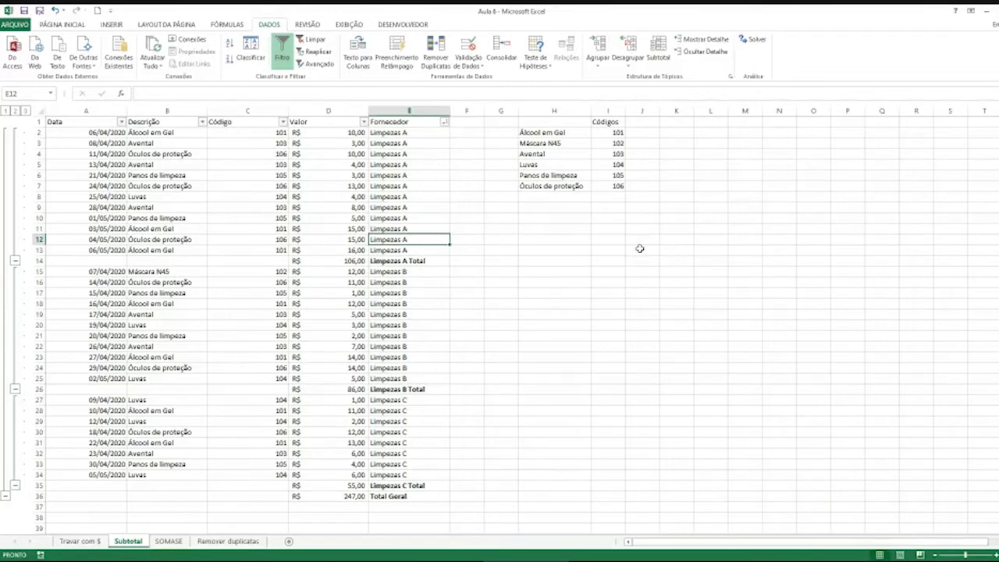
Step: Inspect the SUBTOTAL formulas in the Valor column for Limpezas A, B and C and the Total Geral row
{"action": "left_click", "coordinate": [383, 260]}
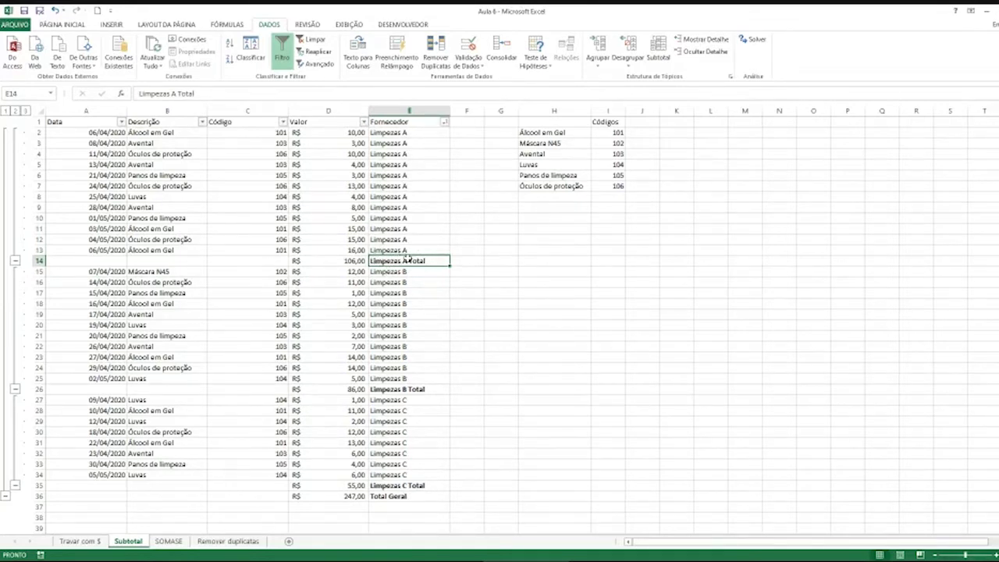
{"action": "left_click", "coordinate": [355, 262]}
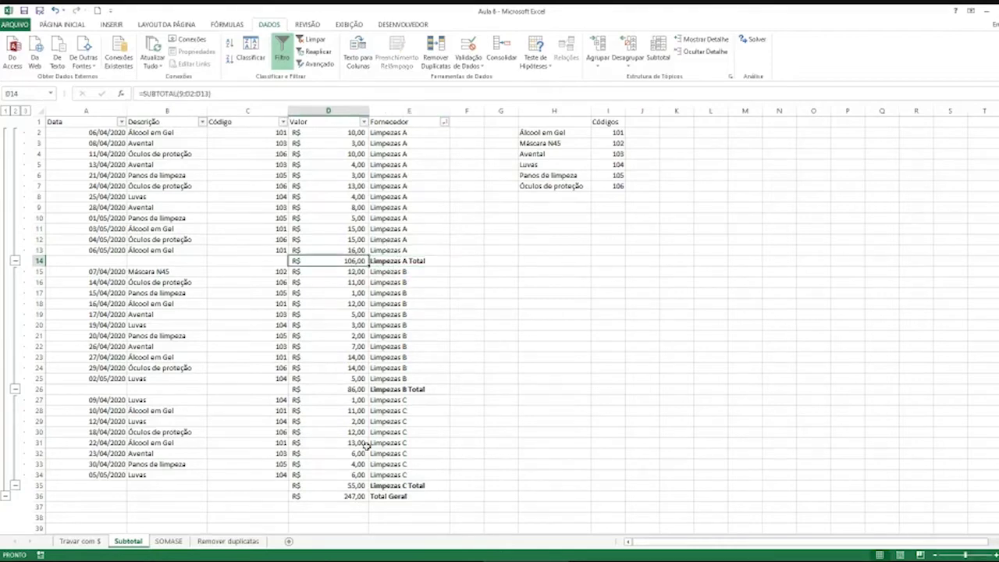
{"action": "left_click", "coordinate": [360, 391]}
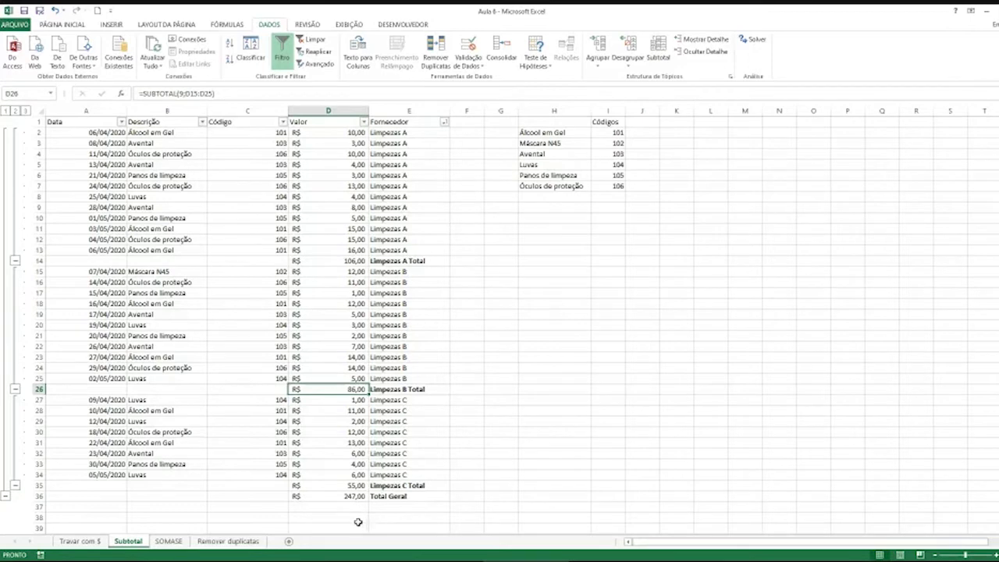
{"action": "left_click", "coordinate": [355, 487]}
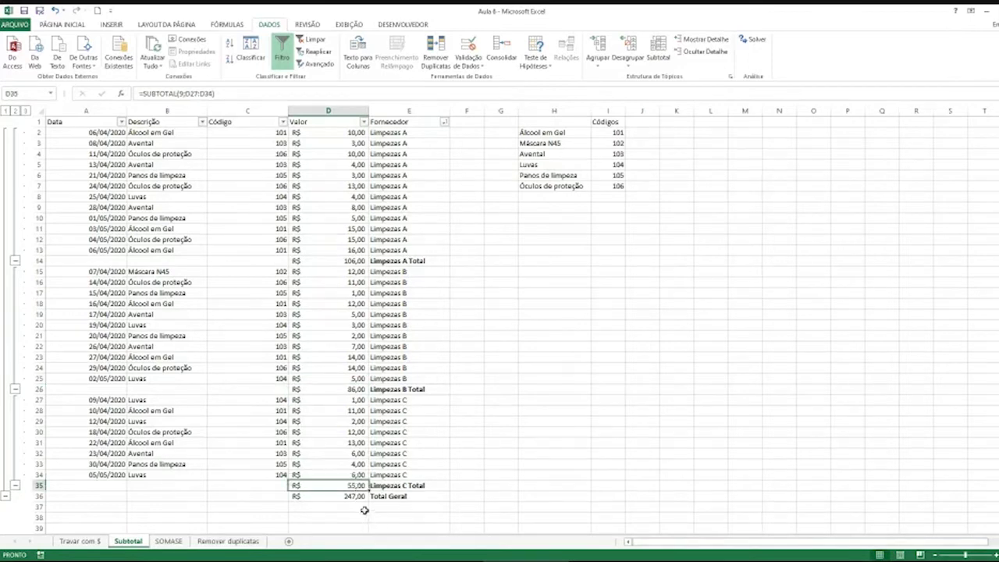
{"action": "left_click", "coordinate": [358, 497]}
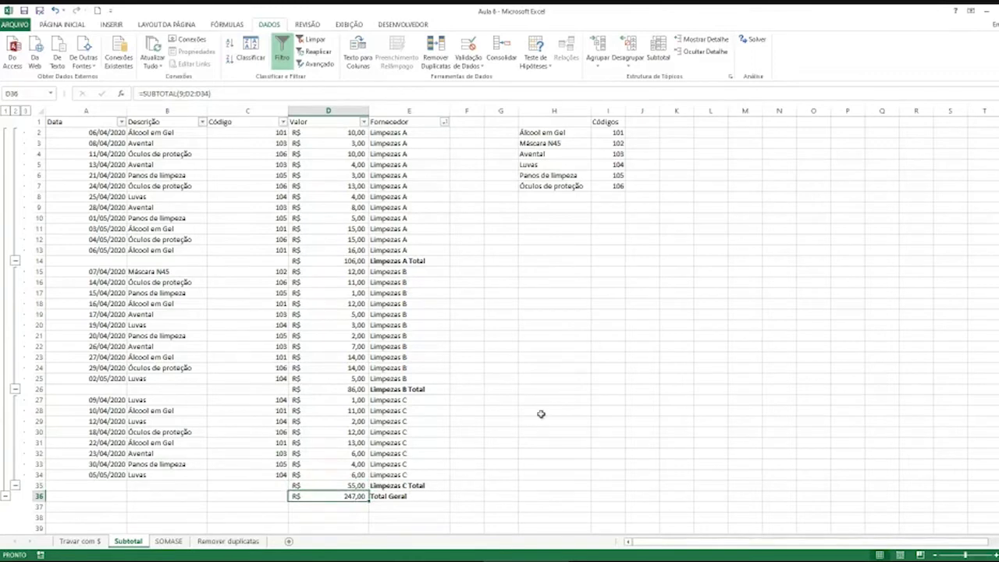
Step: Collapse the Limpezas A, Limpezas B and Limpezas C detail groups, and the group above Total Geral
{"action": "left_click", "coordinate": [15, 262]}
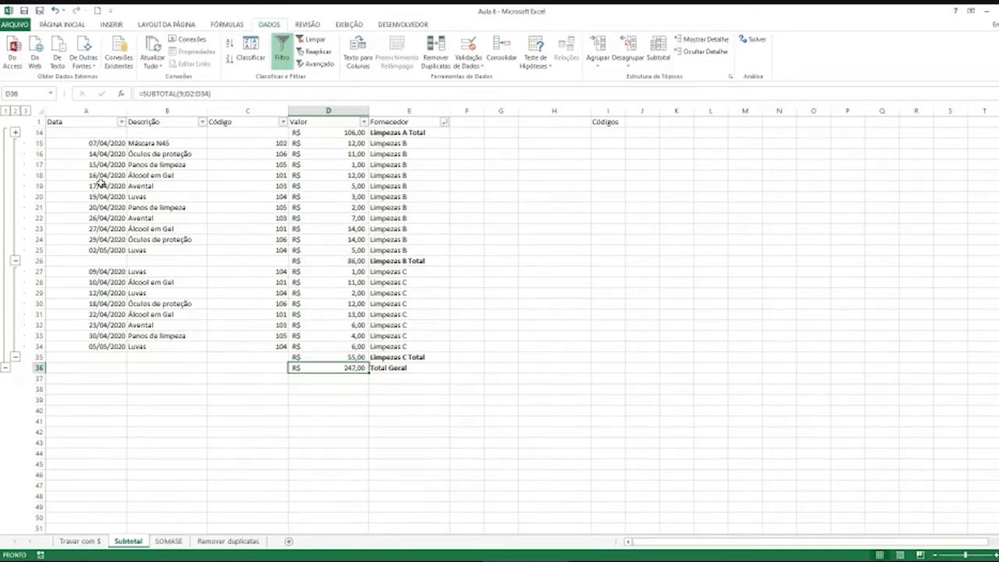
{"action": "left_click", "coordinate": [15, 263]}
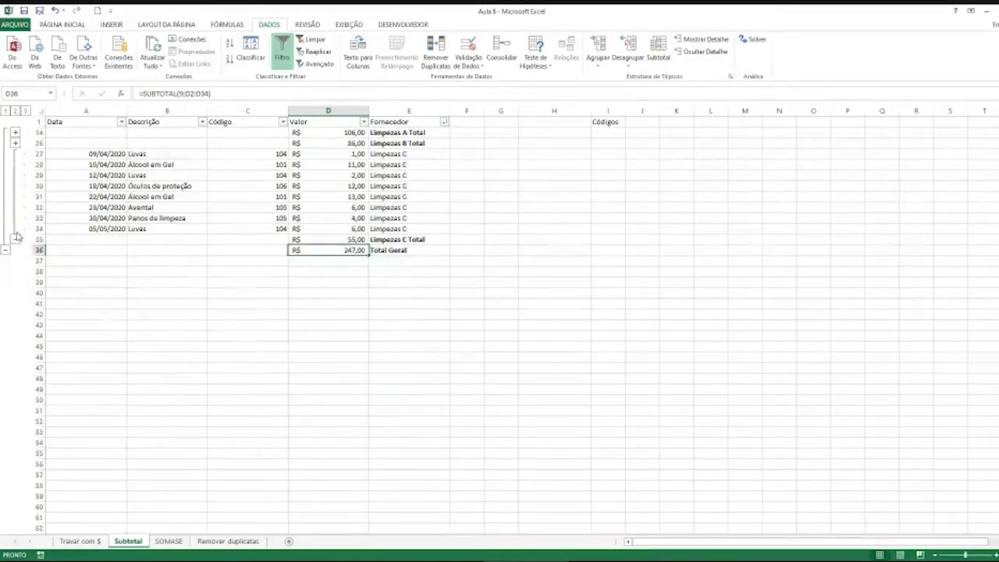
{"action": "left_click", "coordinate": [15, 239]}
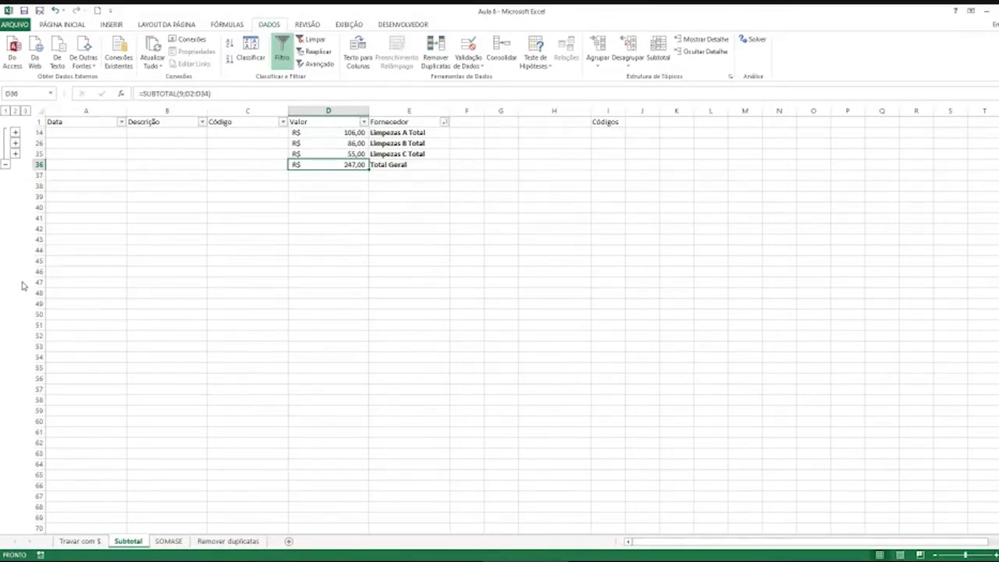
{"action": "left_click", "coordinate": [5, 167]}
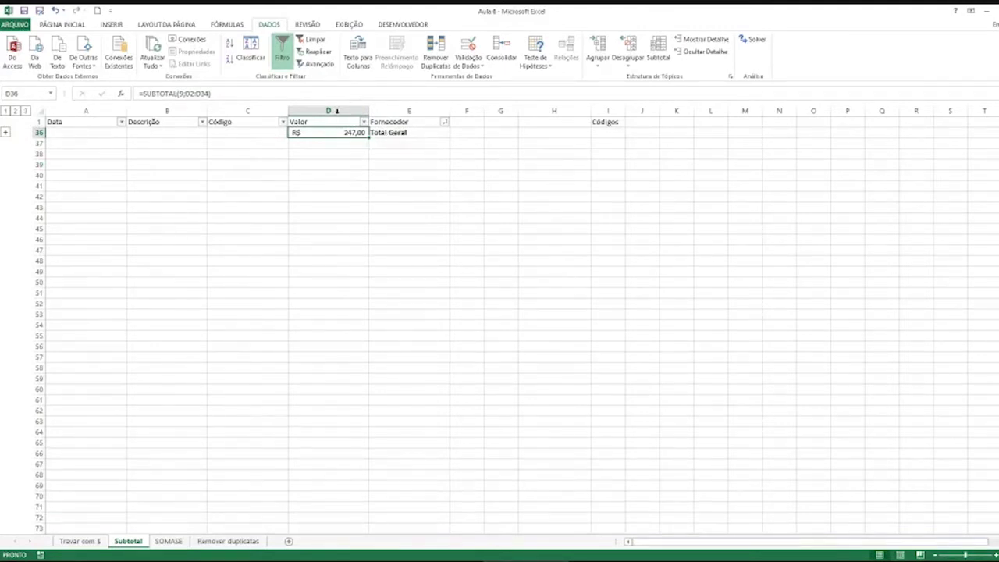
Step: Expand the Total Geral group and the detail rows of all three suppliers again
{"action": "left_click", "coordinate": [6, 134]}
{"action": "left_click", "coordinate": [15, 153]}
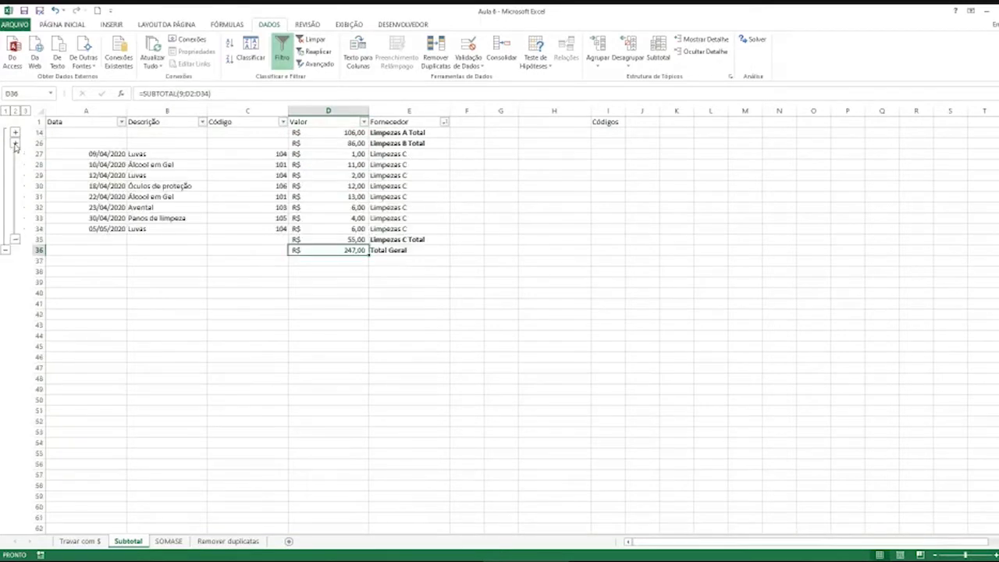
{"action": "left_click", "coordinate": [15, 143]}
{"action": "left_click", "coordinate": [14, 133]}
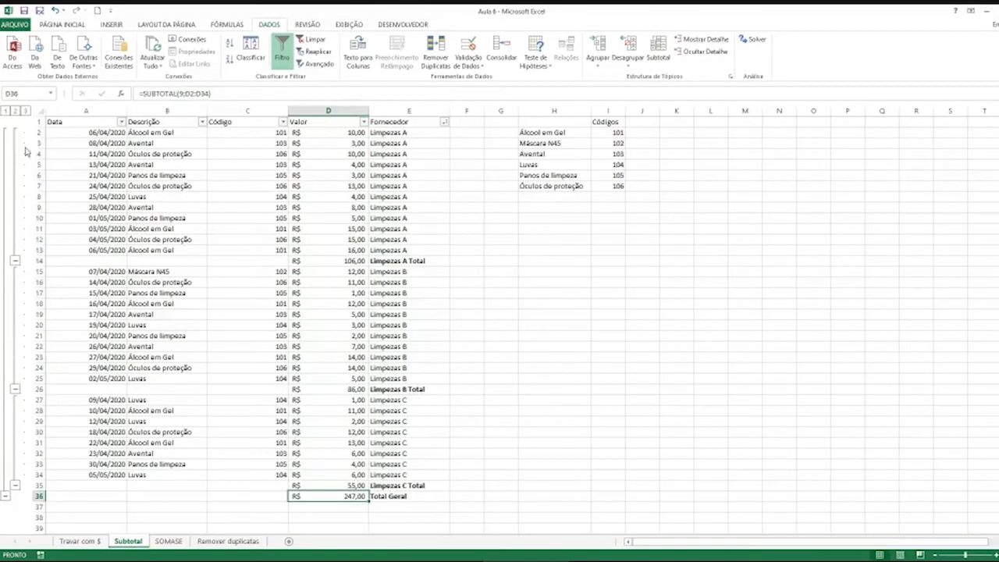
Step: View the outline at grand-total level 1 and supplier-total level 2, expanding all detail rows again after each
{"action": "left_click", "coordinate": [6, 112]}
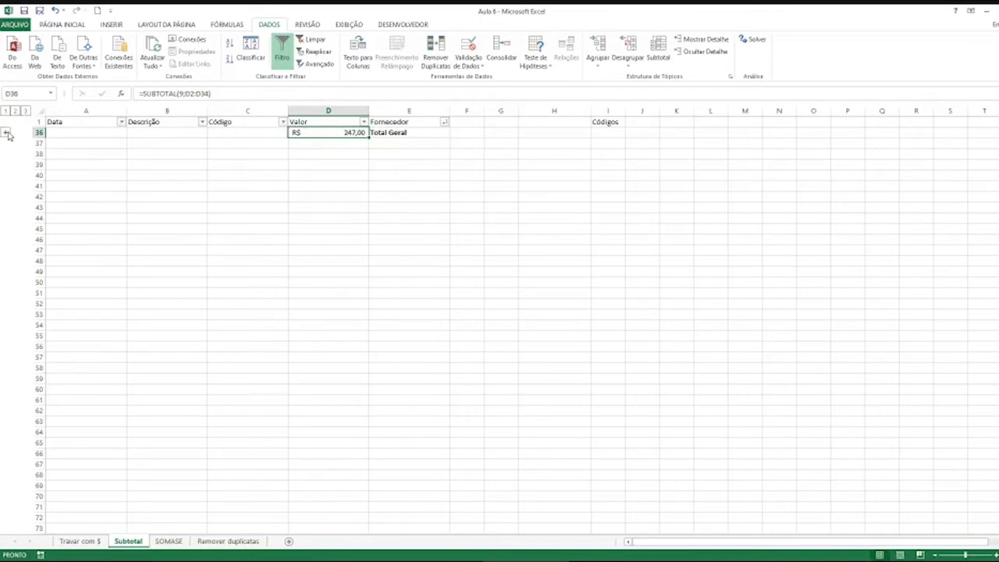
{"action": "left_click", "coordinate": [6, 133]}
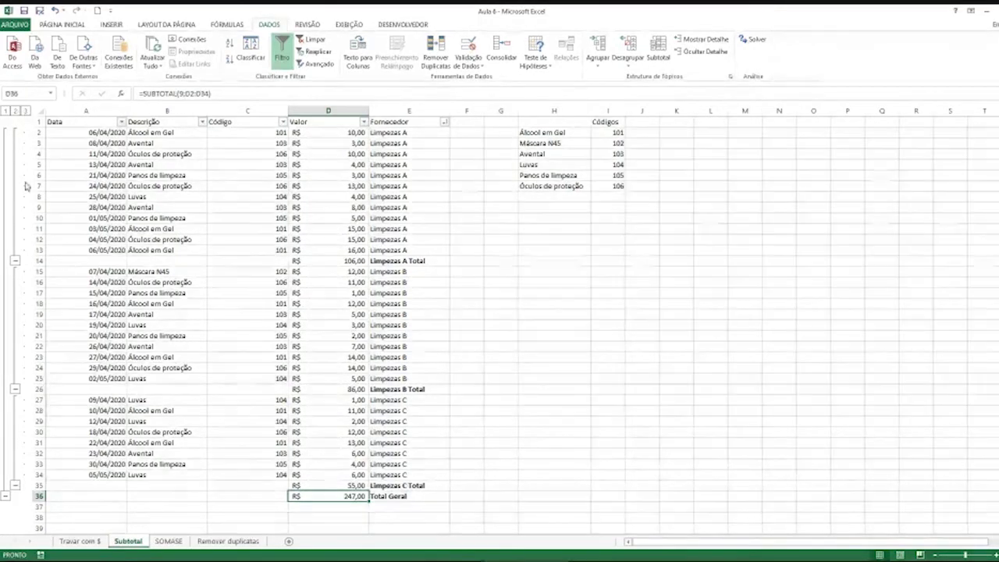
{"action": "left_click", "coordinate": [16, 110]}
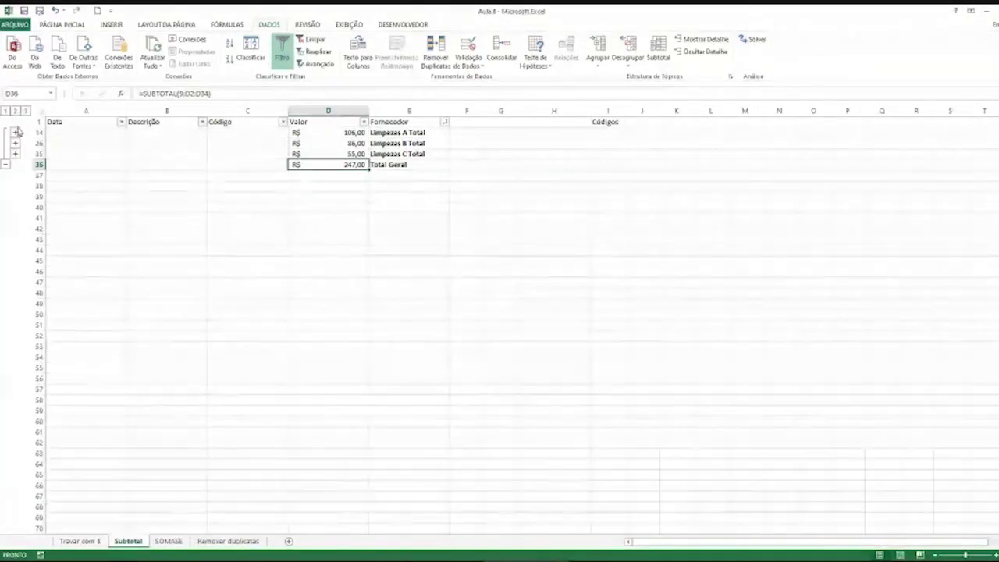
{"action": "left_click", "coordinate": [16, 132]}
{"action": "left_click", "coordinate": [15, 271]}
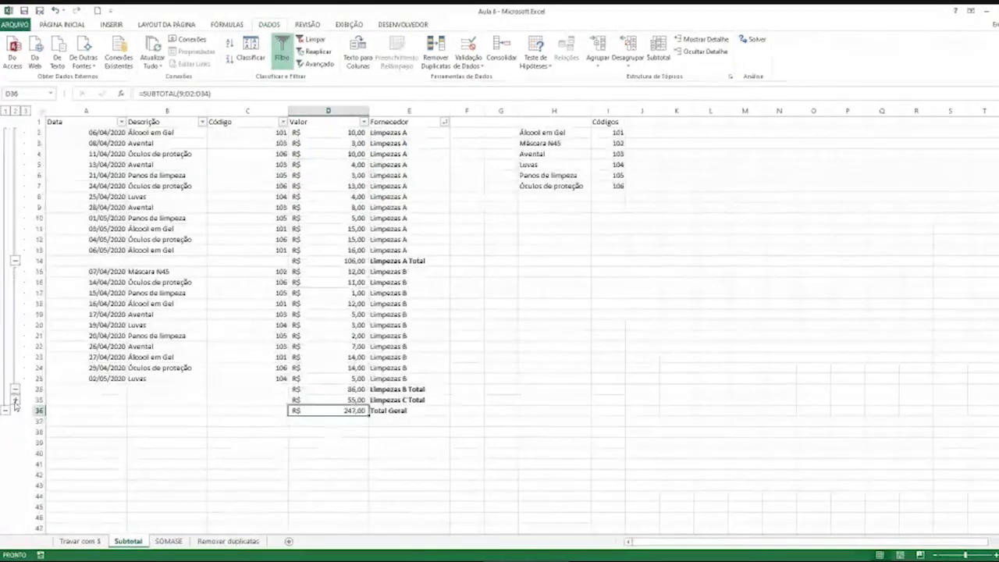
{"action": "left_click", "coordinate": [15, 400]}
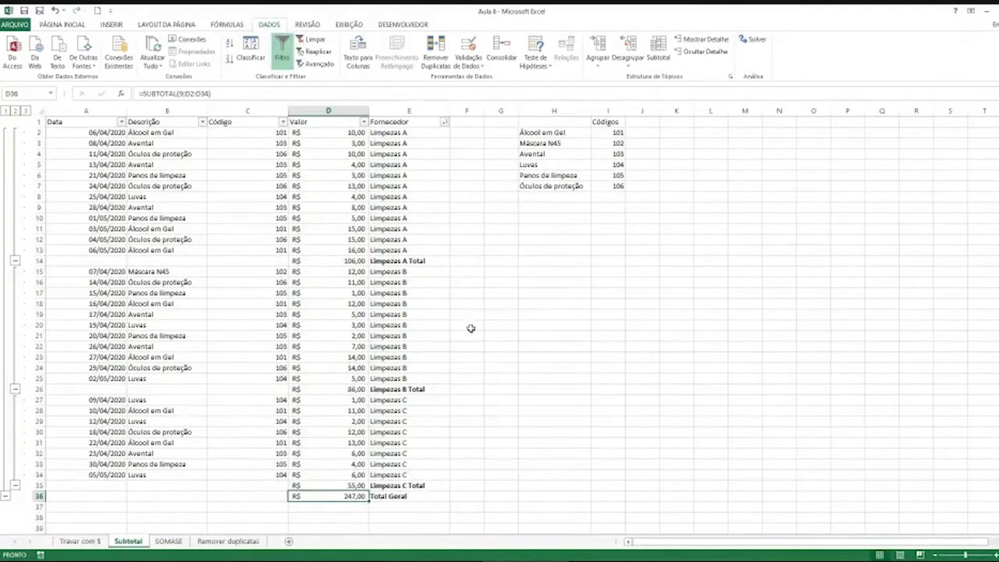
Step: Remove all subtotals from the supplier table
{"action": "left_click", "coordinate": [381, 313]}
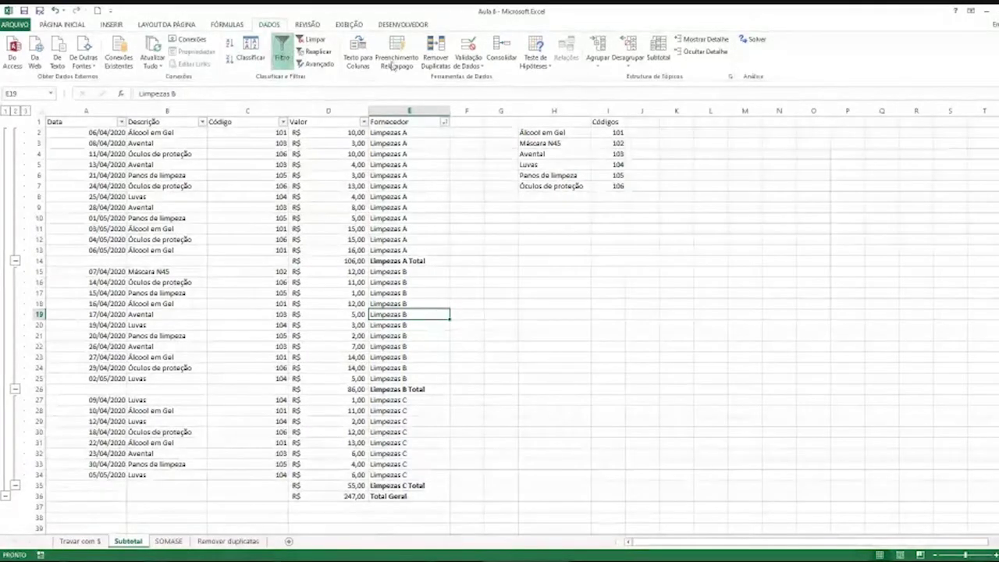
{"action": "left_click", "coordinate": [655, 55]}
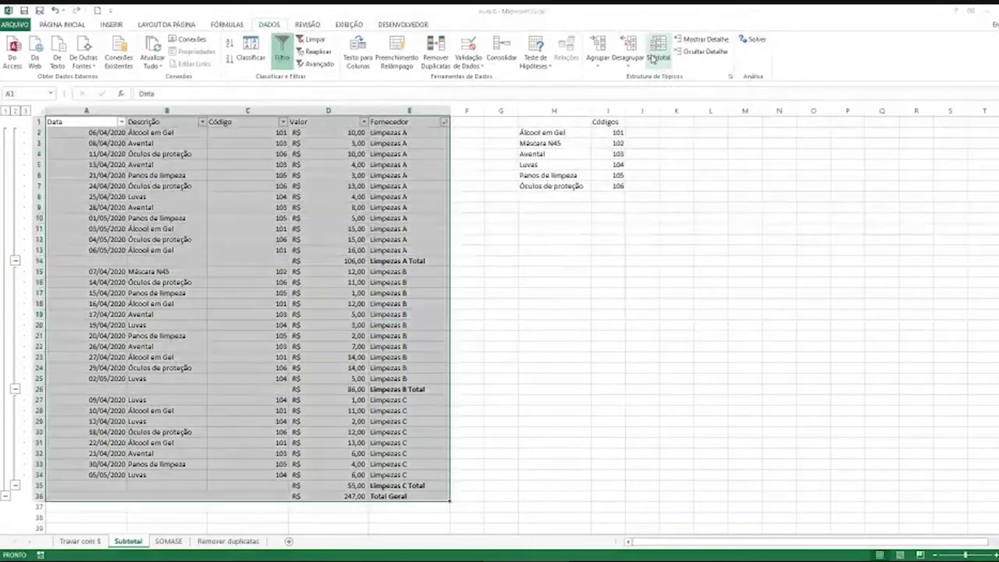
{"action": "left_click", "coordinate": [576, 246]}
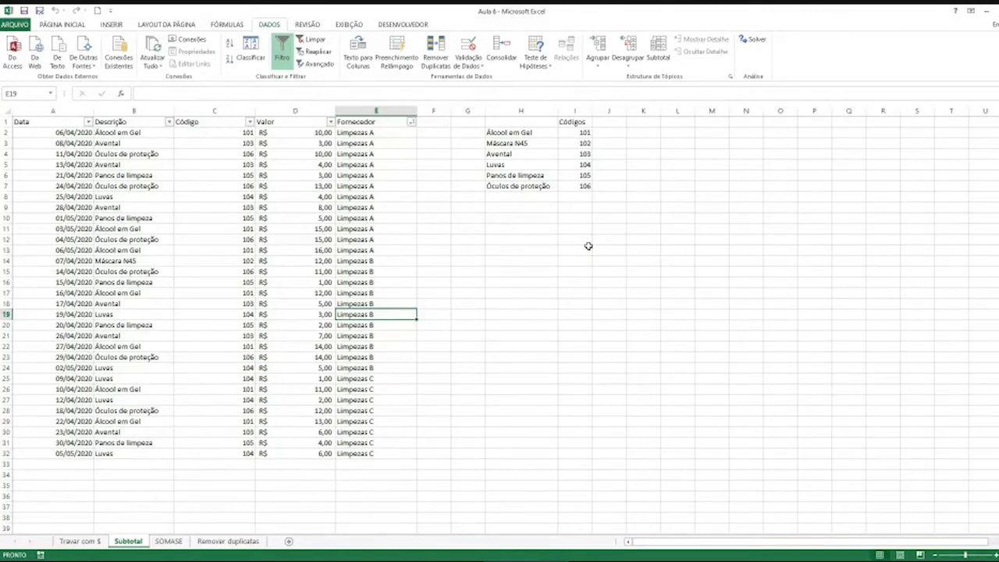
{"action": "left_click", "coordinate": [435, 250]}
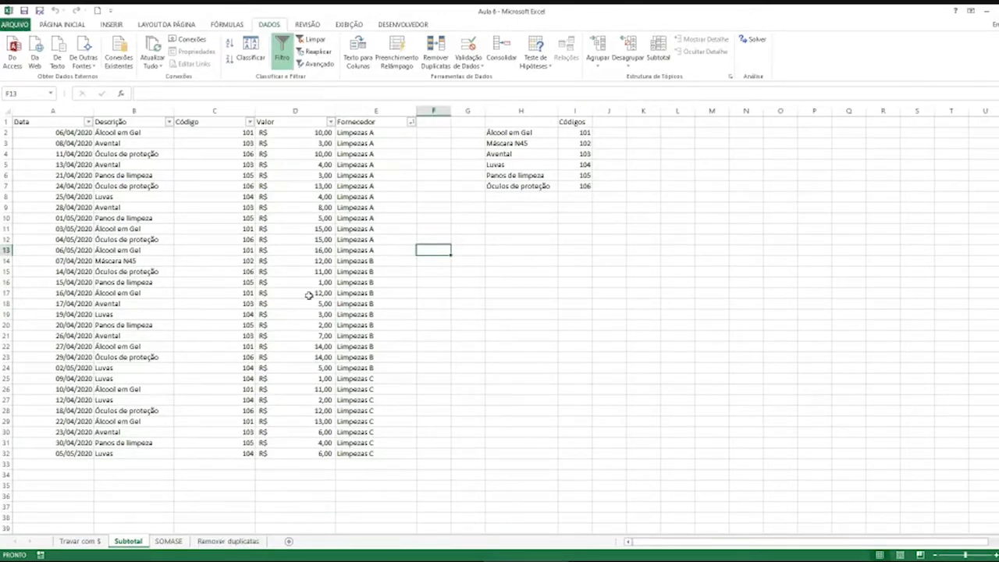
Step: Open the SOMASE sheet and examine the INTERVALO, CRITÉRIOS and INTERVALO SOMA arguments in the SOMASE syntax note
{"action": "left_click", "coordinate": [168, 541]}
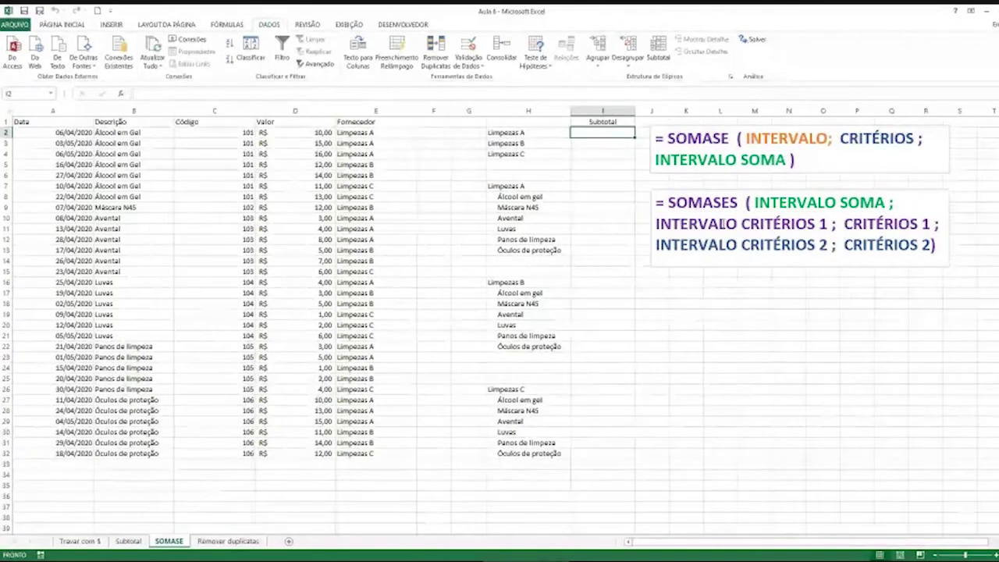
{"action": "left_click", "coordinate": [740, 159]}
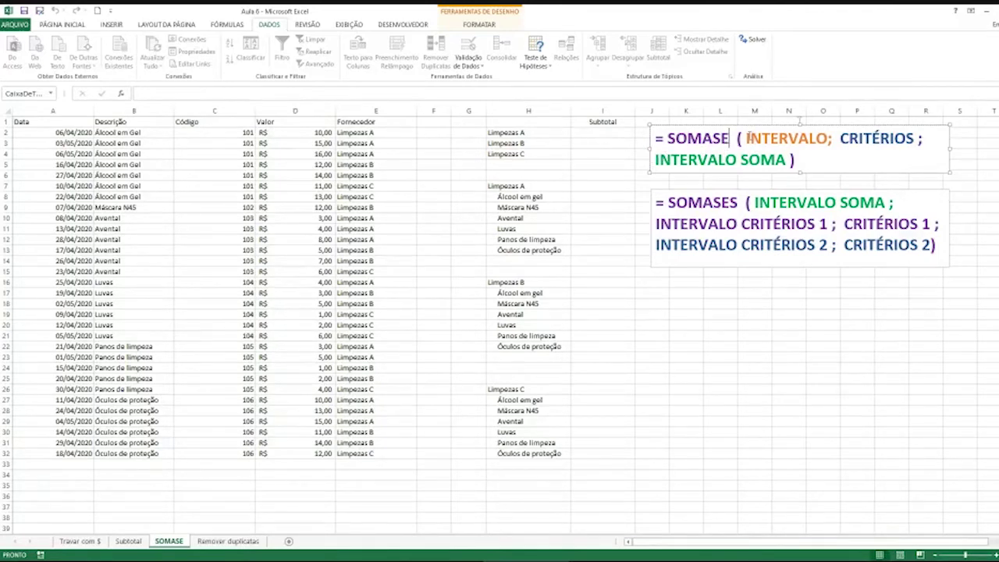
{"action": "left_click_drag", "start_coordinate": [748, 138], "coordinate": [829, 138]}
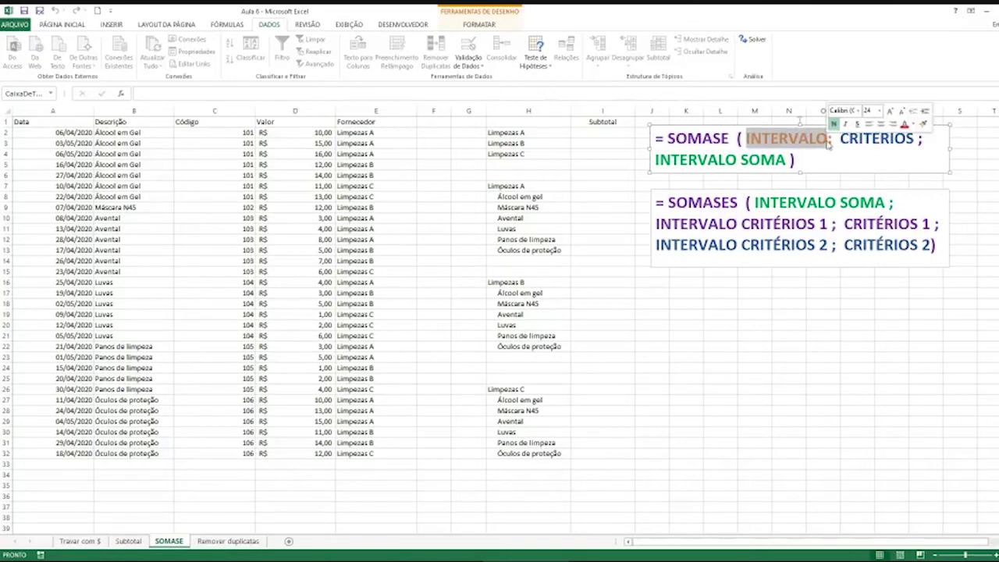
{"action": "left_click", "coordinate": [829, 138]}
{"action": "left_click_drag", "start_coordinate": [848, 138], "coordinate": [921, 142]}
{"action": "left_click", "coordinate": [918, 143]}
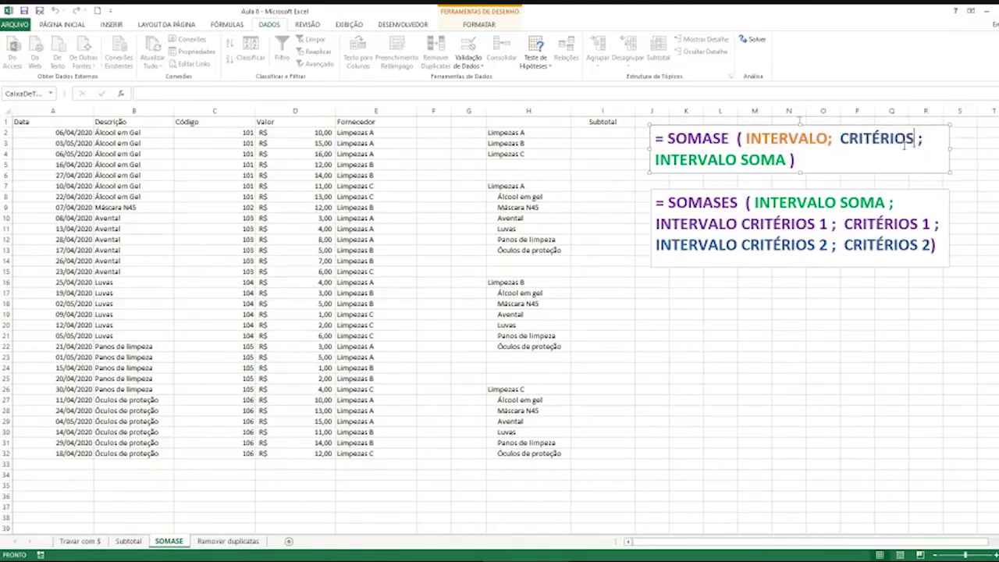
{"action": "left_click_drag", "start_coordinate": [792, 159], "coordinate": [656, 159]}
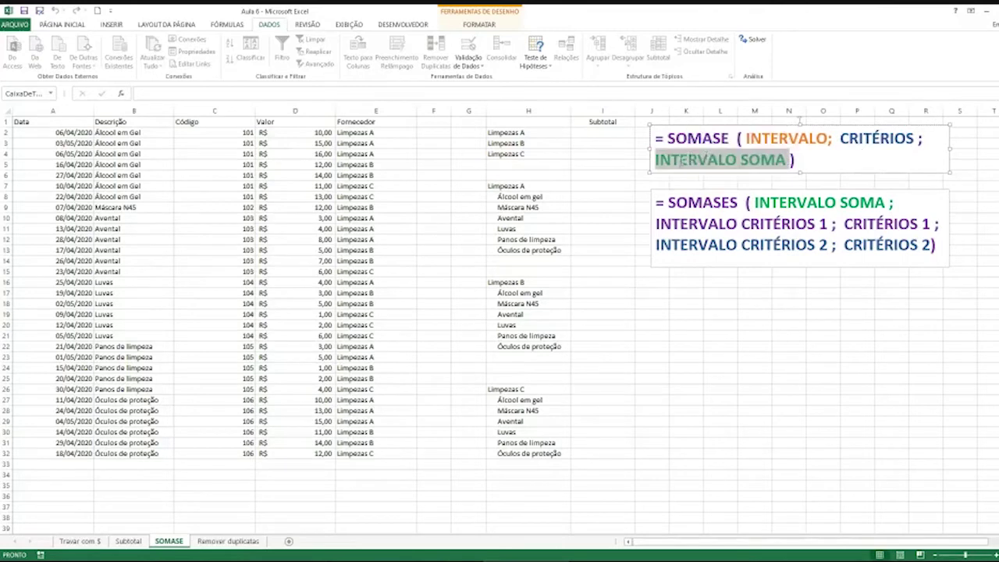
{"action": "left_click", "coordinate": [675, 160]}
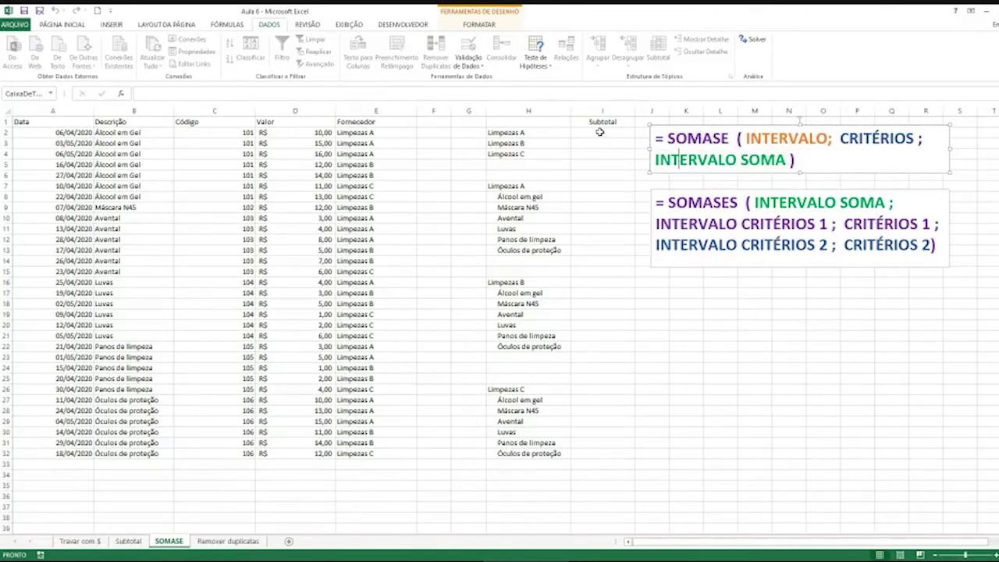
Step: Start a SOMASE formula in I2 with the Fornecedor range locked as $E$2:$E$32
{"action": "left_click", "coordinate": [599, 134]}
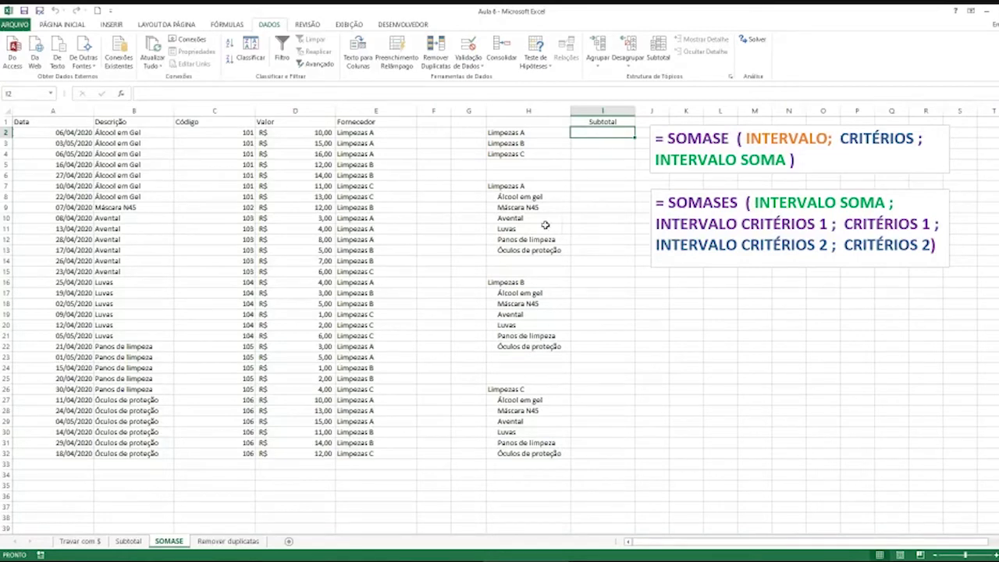
{"action": "left_click", "coordinate": [375, 135]}
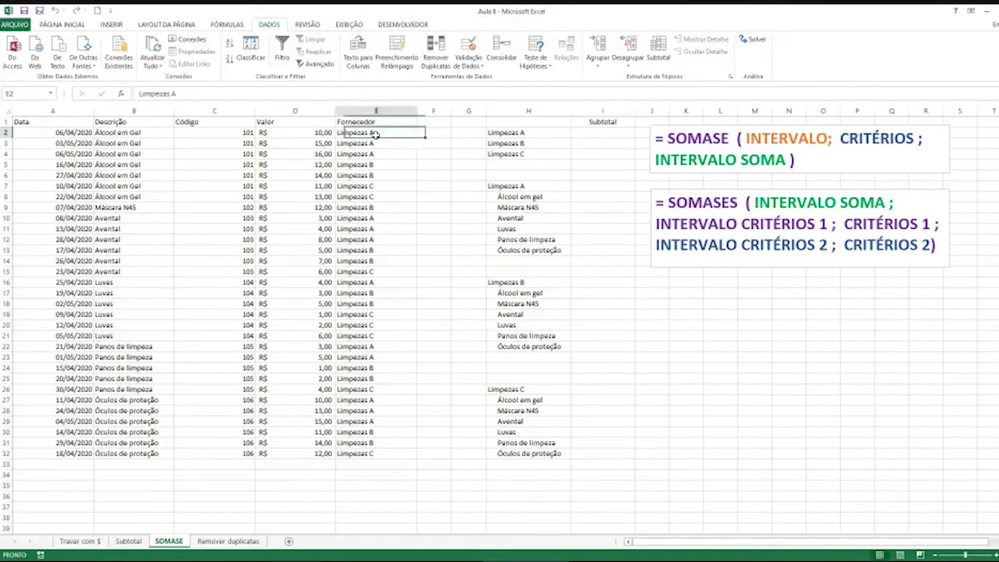
{"action": "left_click", "coordinate": [575, 134]}
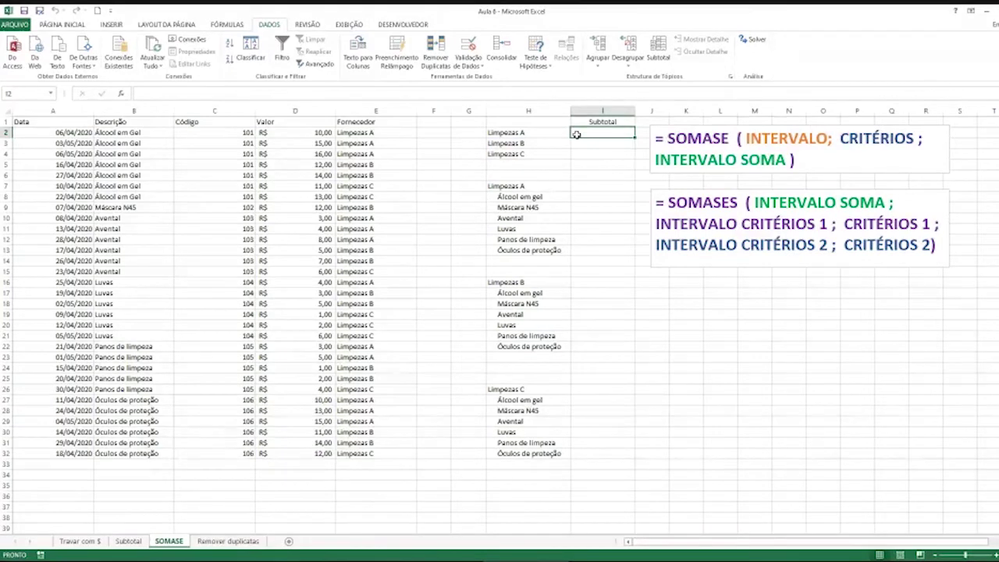
{"action": "type", "text": "=soma"}
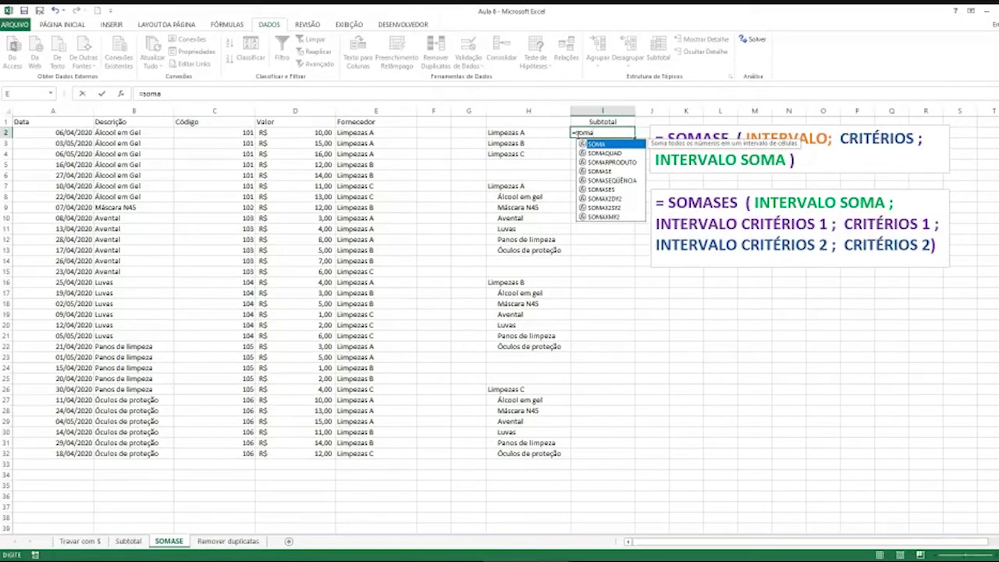
{"action": "type", "text": "s"}
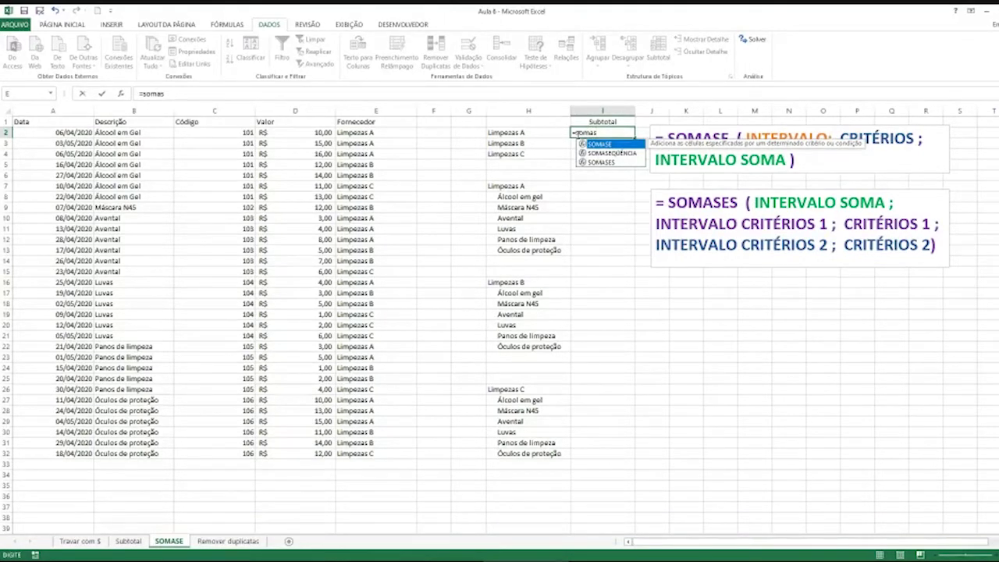
{"action": "key", "text": "Tab"}
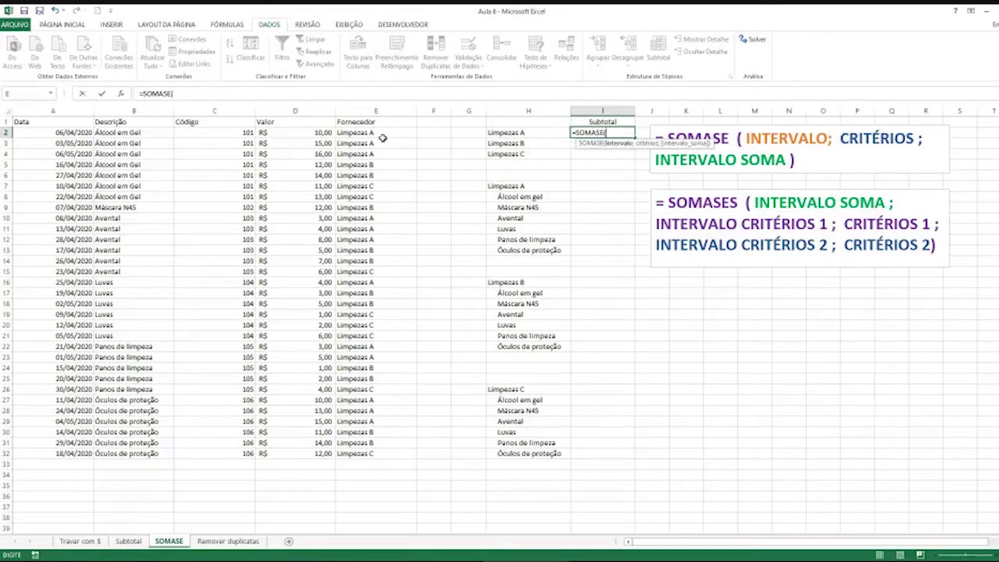
{"action": "left_click_drag", "start_coordinate": [374, 133], "coordinate": [382, 456]}
{"action": "type", "text": ";"}
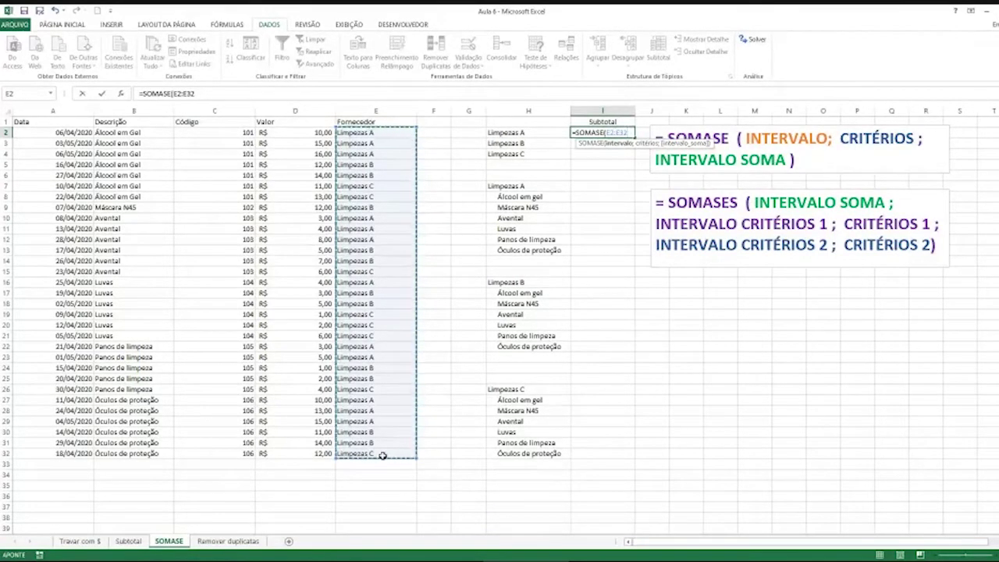
{"action": "key", "text": "F4"}
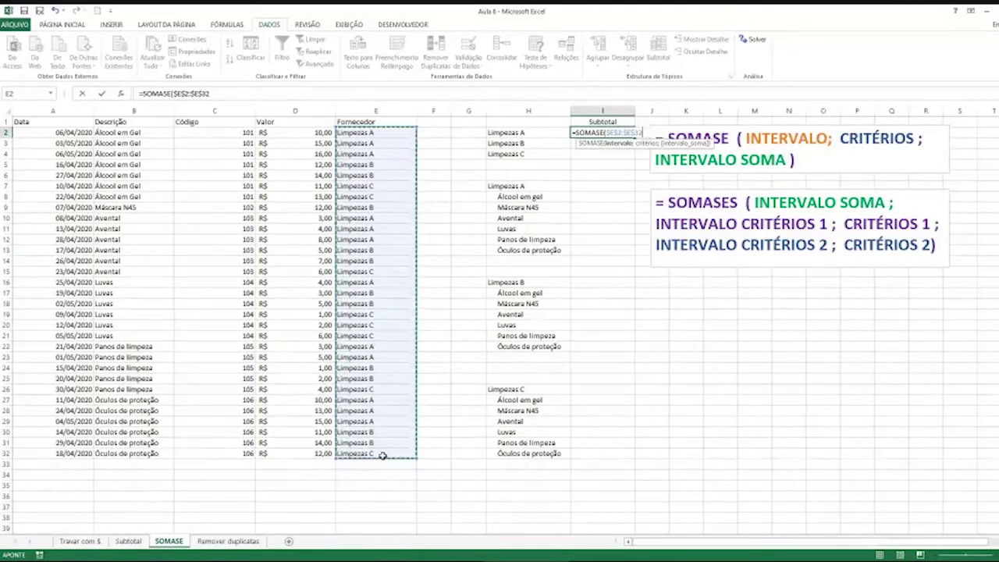
{"action": "type", "text": ";"}
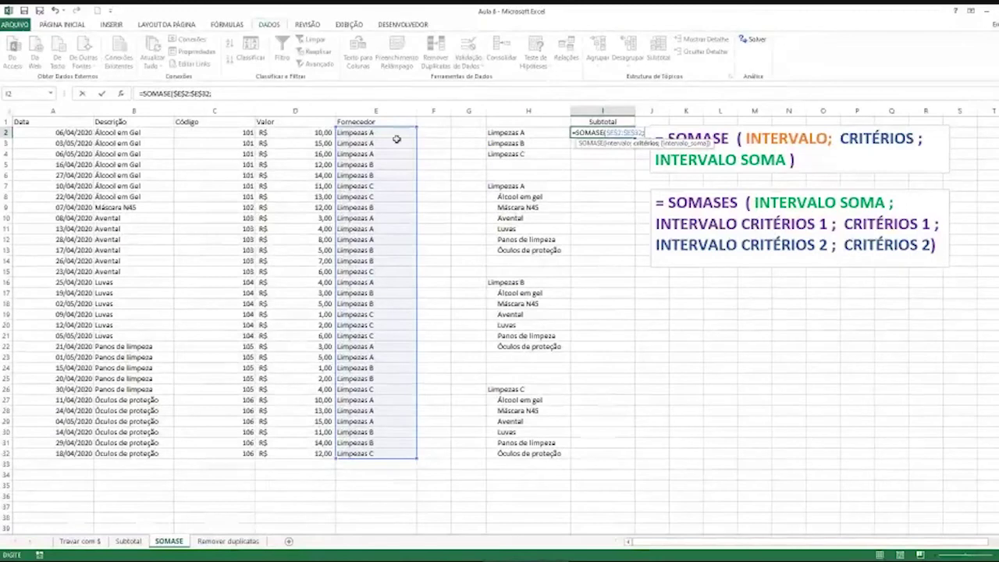
Step: Complete the SOMASE formula with H2 as the criterion and $D$2:$D$32 as the locked sum range
{"action": "left_click", "coordinate": [530, 132]}
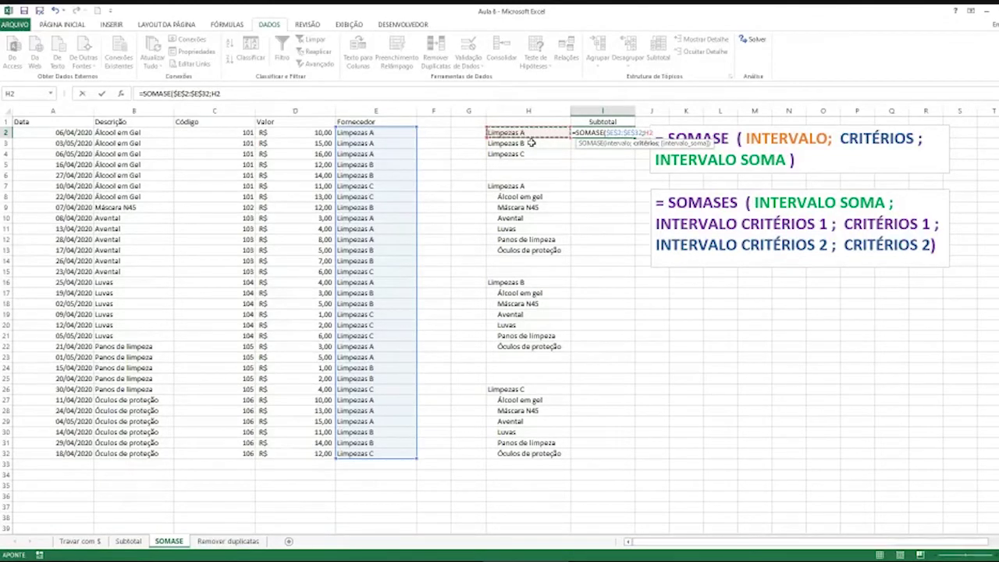
{"action": "type", "text": ";"}
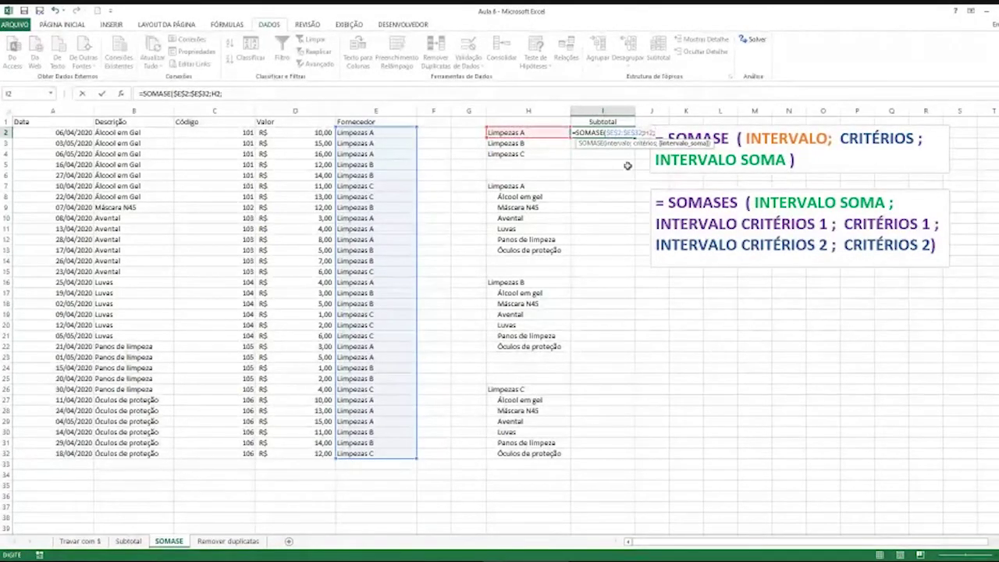
{"action": "left_click_drag", "start_coordinate": [308, 131], "coordinate": [291, 452]}
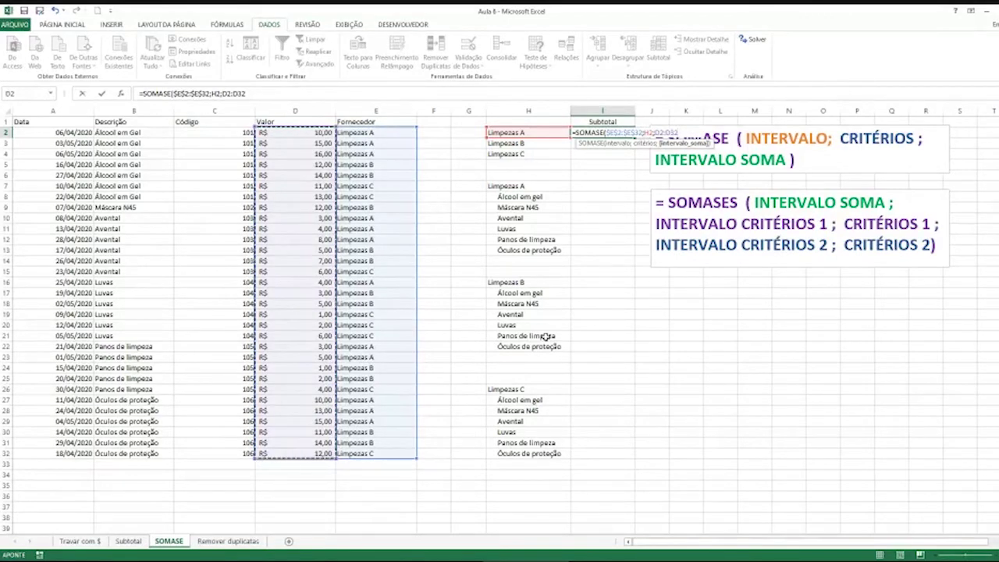
{"action": "key", "text": "F4"}
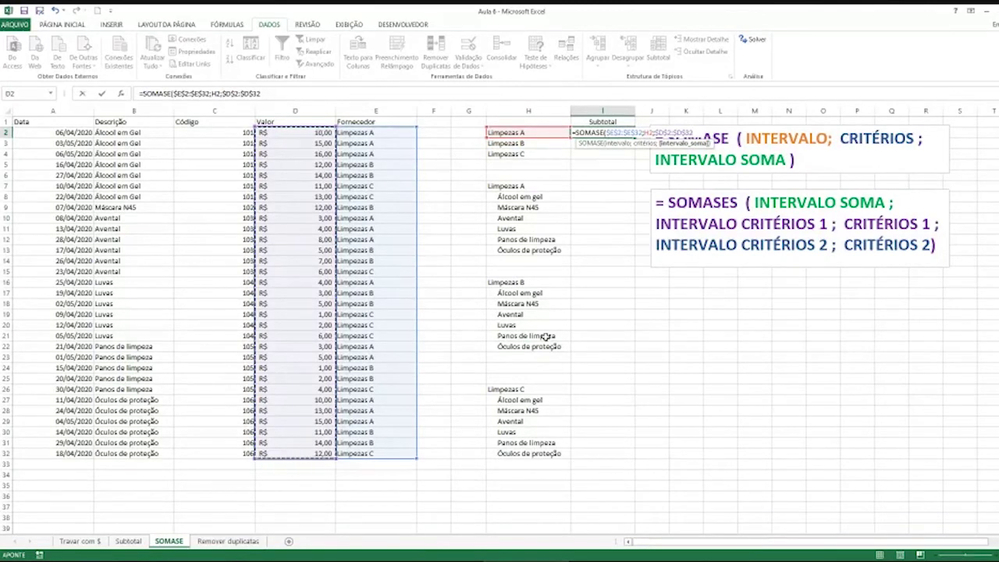
{"action": "key", "text": "Return"}
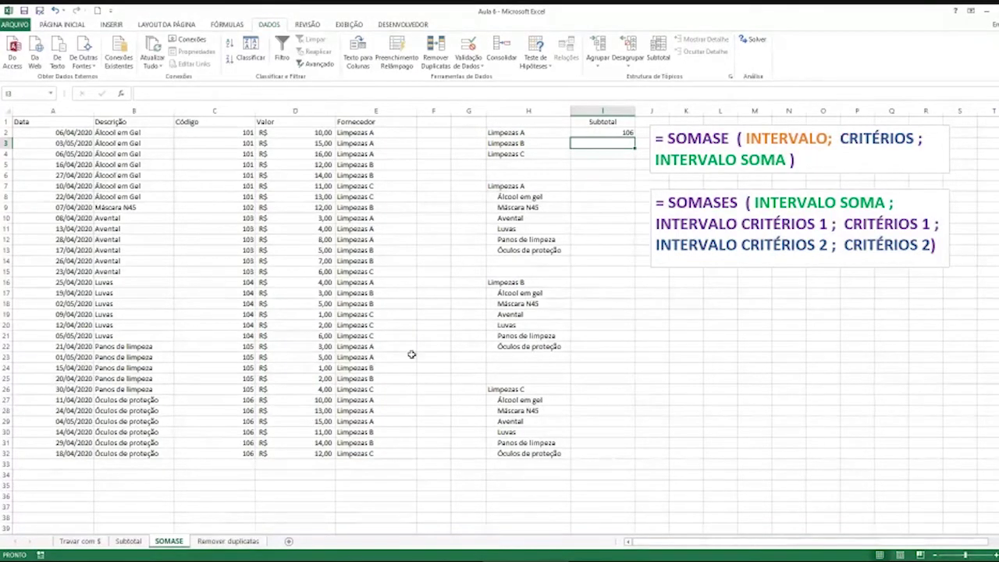
Step: Format the Limpezas A subtotal in I2 as R$ accounting currency and fill its formula down to I4
{"action": "left_click", "coordinate": [598, 132]}
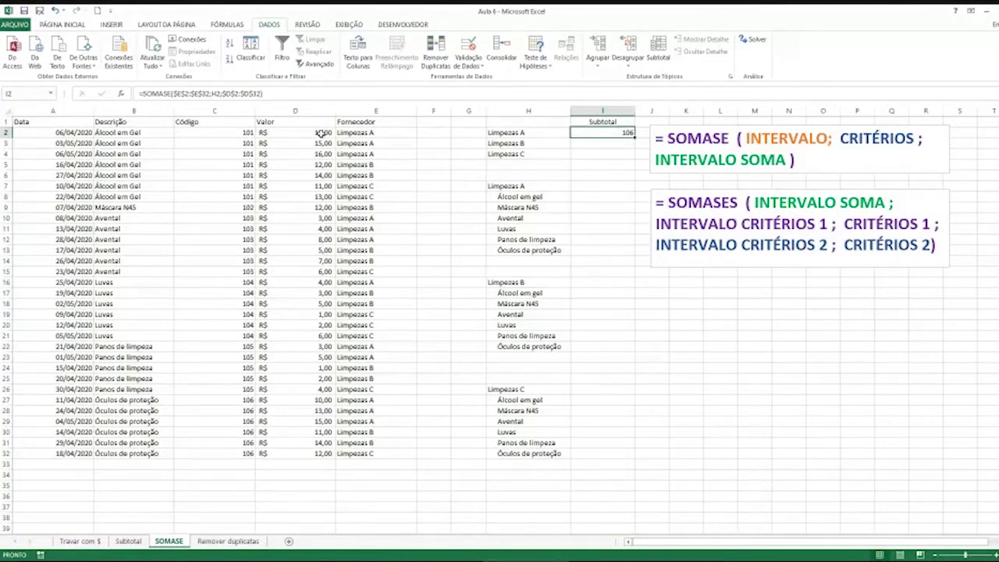
{"action": "left_click_drag", "start_coordinate": [321, 133], "coordinate": [313, 456]}
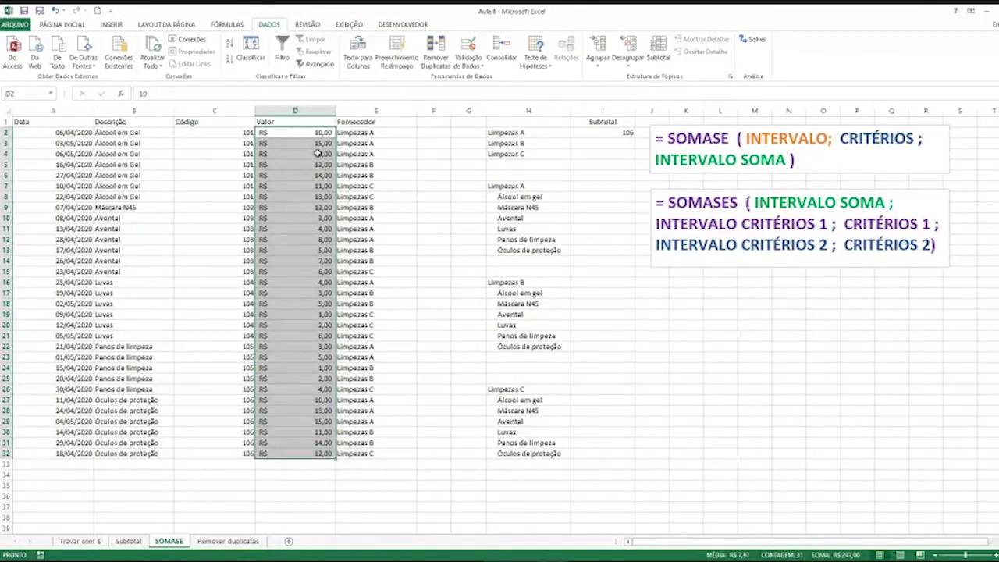
{"action": "left_click", "coordinate": [354, 133]}
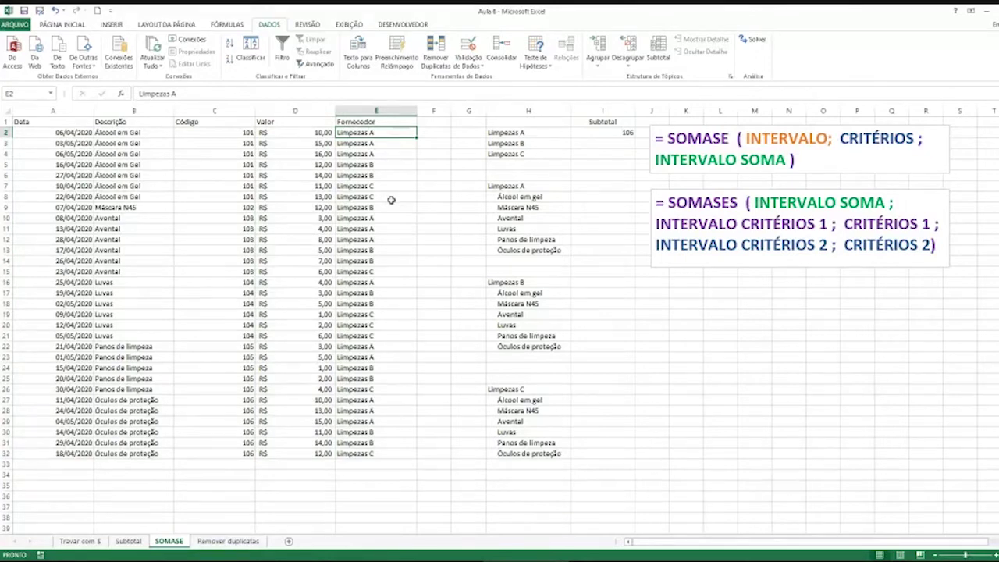
{"action": "left_click", "coordinate": [602, 133]}
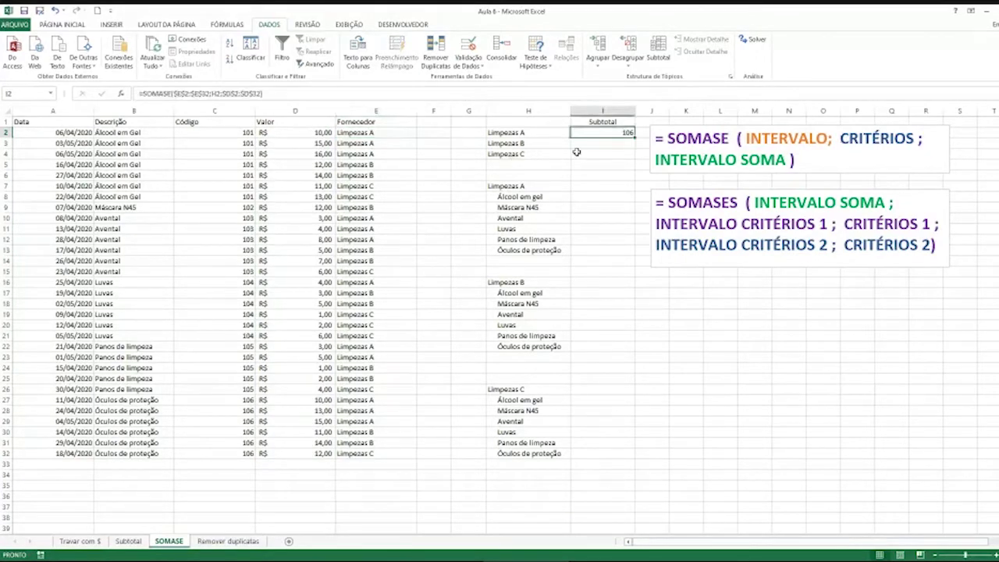
{"action": "left_click", "coordinate": [78, 25]}
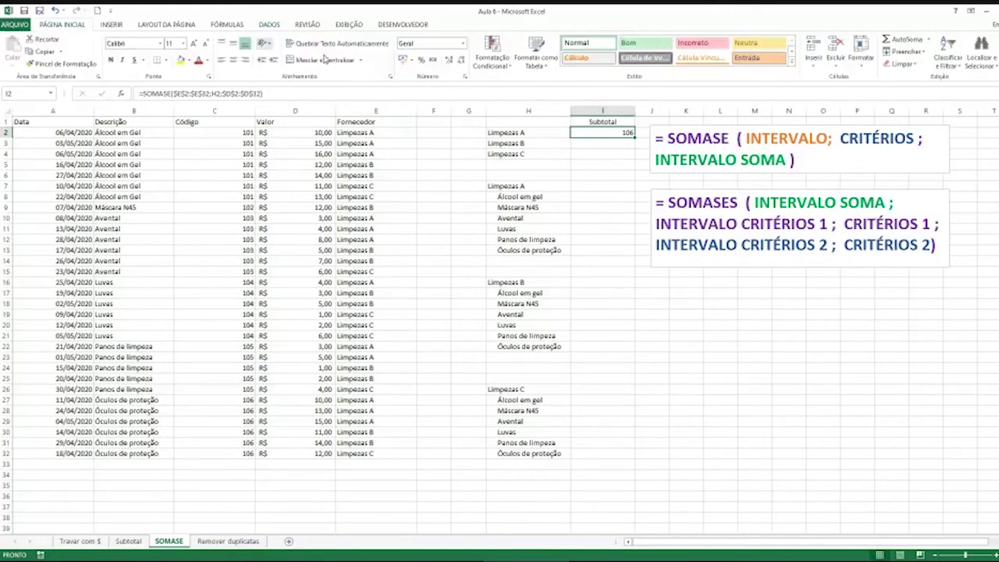
{"action": "left_click", "coordinate": [402, 61]}
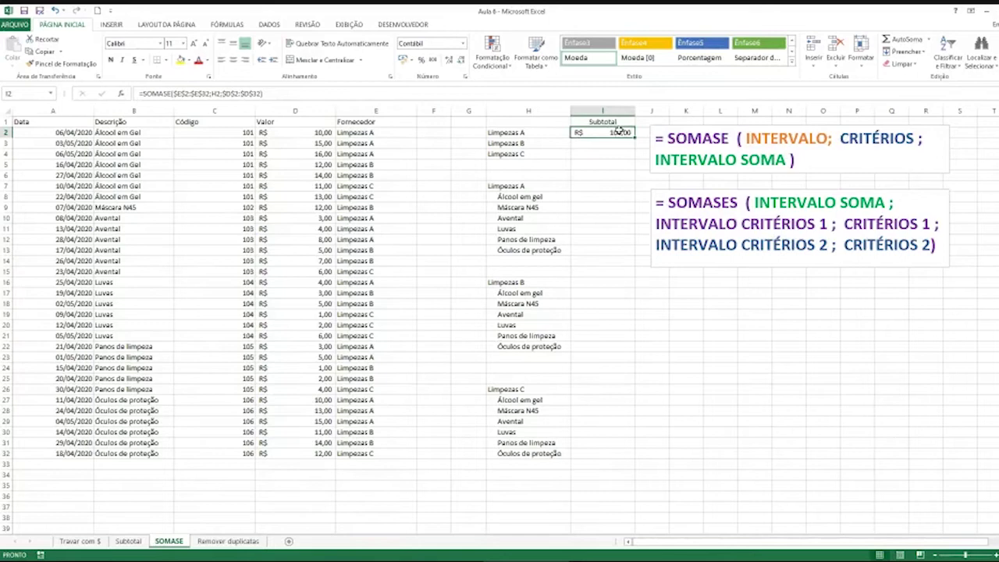
{"action": "left_click_drag", "start_coordinate": [634, 138], "coordinate": [636, 158]}
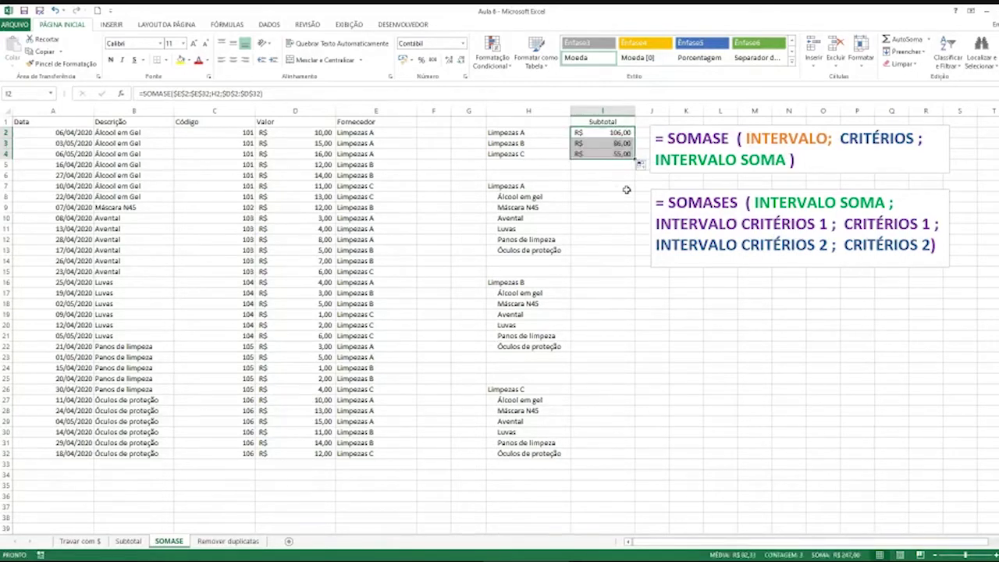
Step: Check the range and criterion references in the copied SOMASE formulas for Limpezas B and Limpezas C
{"action": "double_click", "coordinate": [608, 143]}
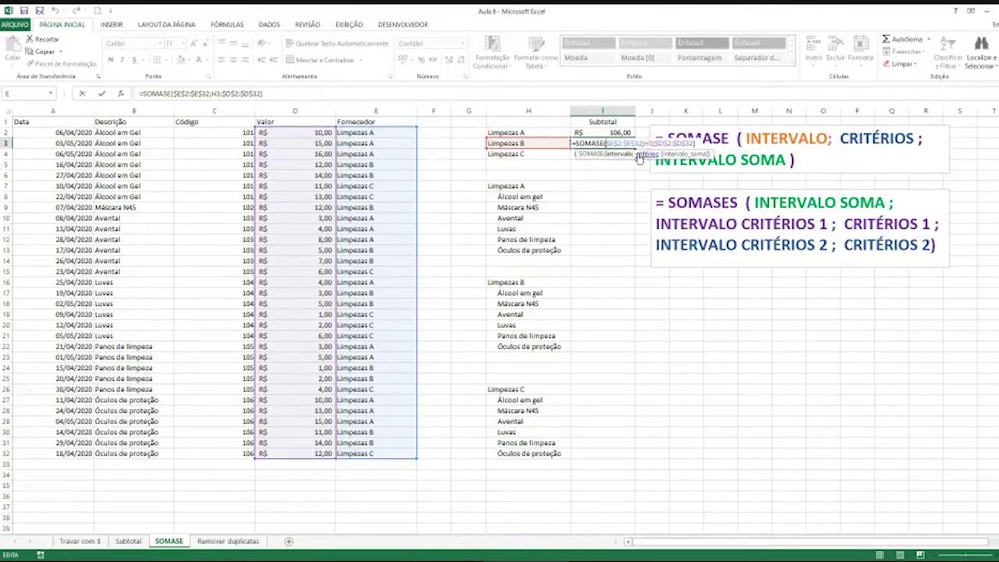
{"action": "key", "text": "Return"}
{"action": "double_click", "coordinate": [622, 156]}
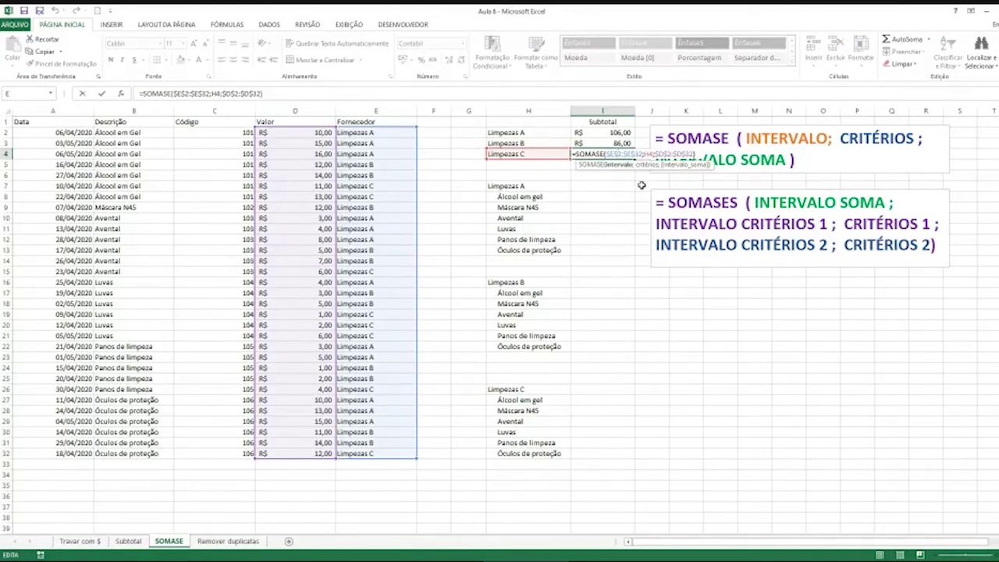
{"action": "key", "text": "Return"}
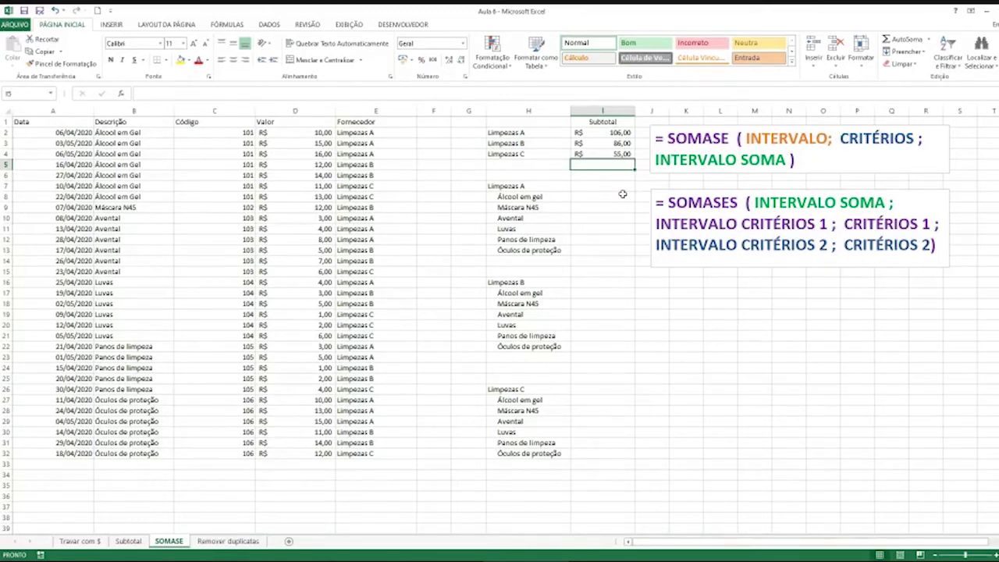
Step: Compare the single supplier criterion in H2 with the supplier and item criteria in H7 and H8
{"action": "left_click", "coordinate": [537, 198]}
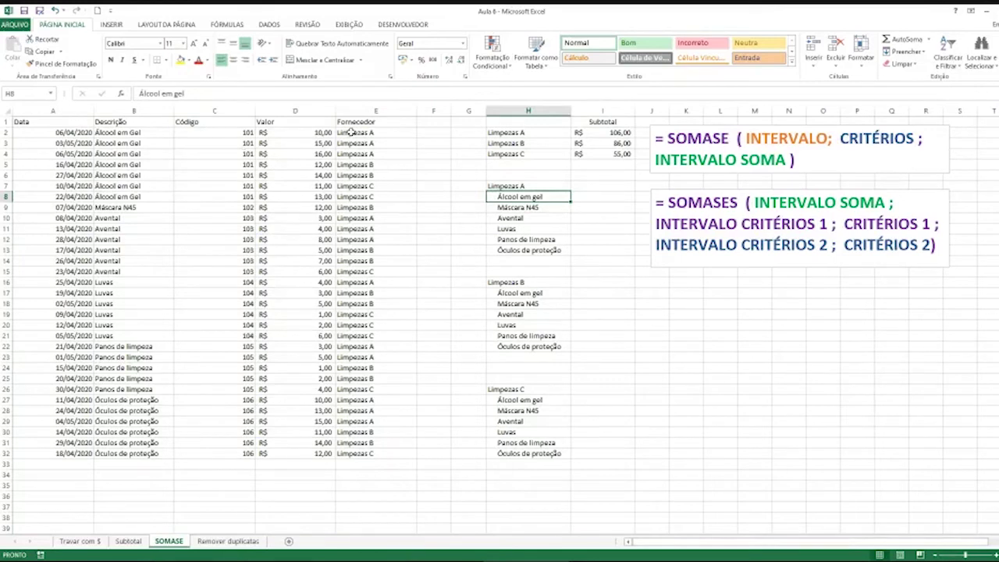
{"action": "left_click", "coordinate": [519, 186]}
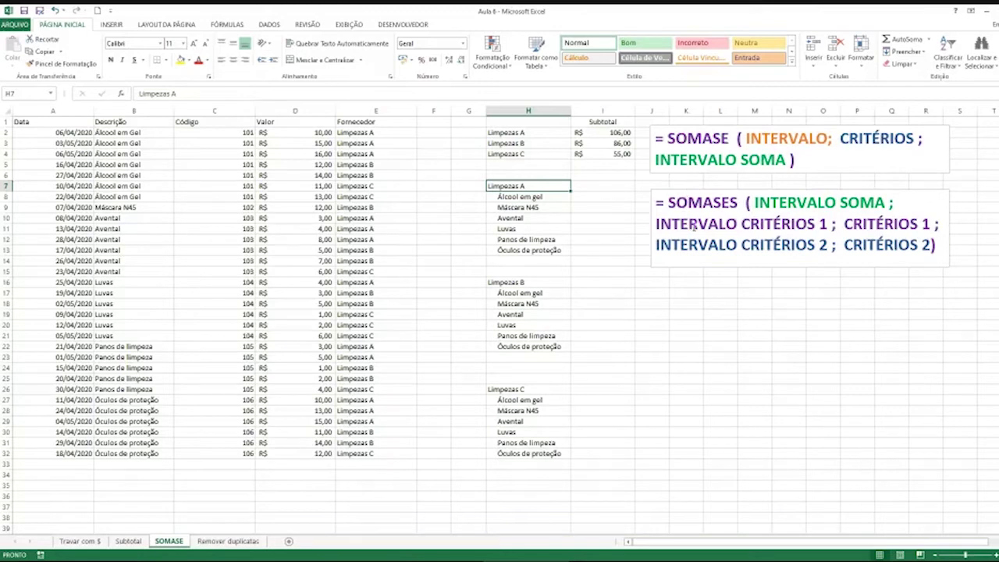
{"action": "left_click", "coordinate": [552, 199]}
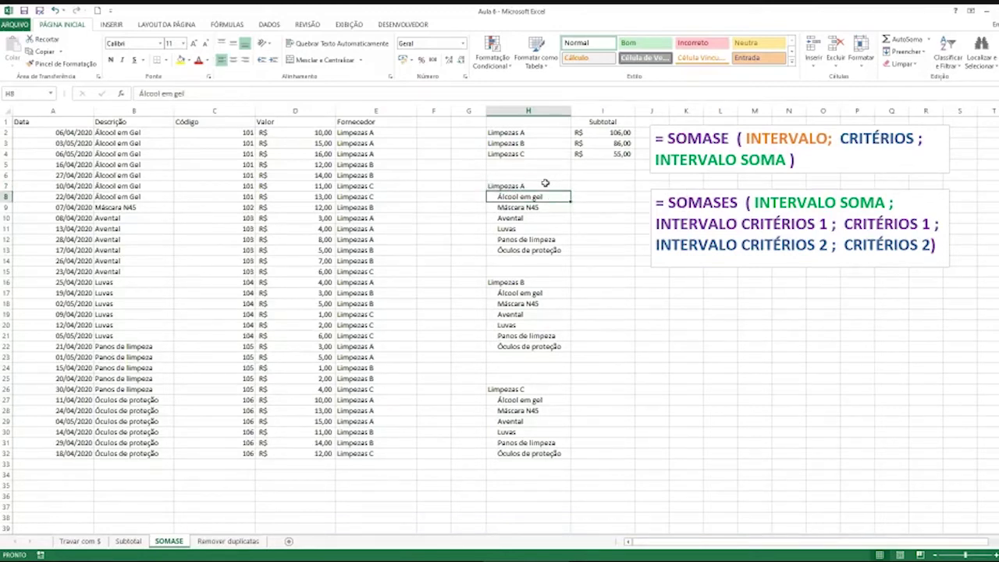
{"action": "left_click", "coordinate": [541, 185]}
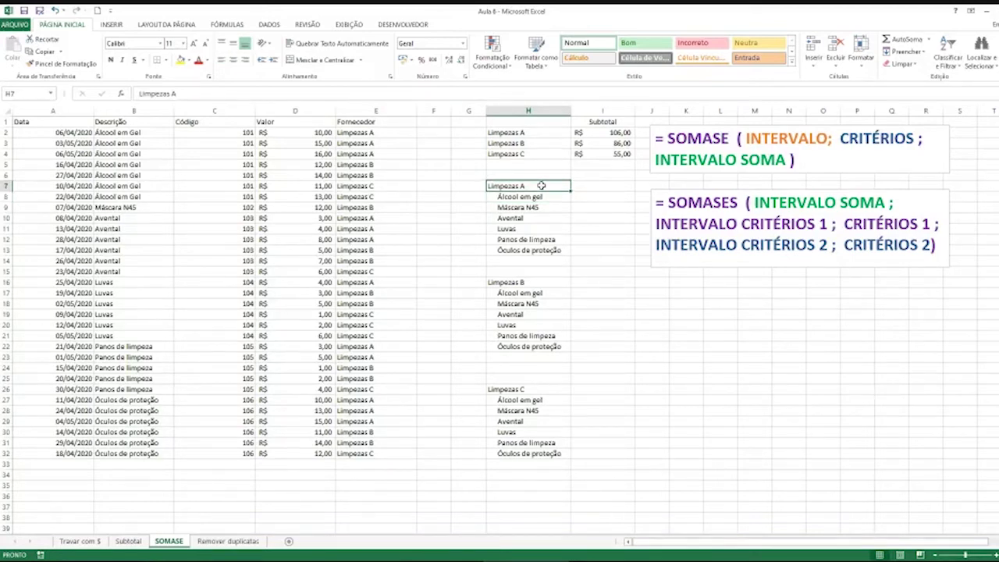
{"action": "left_click", "coordinate": [553, 133]}
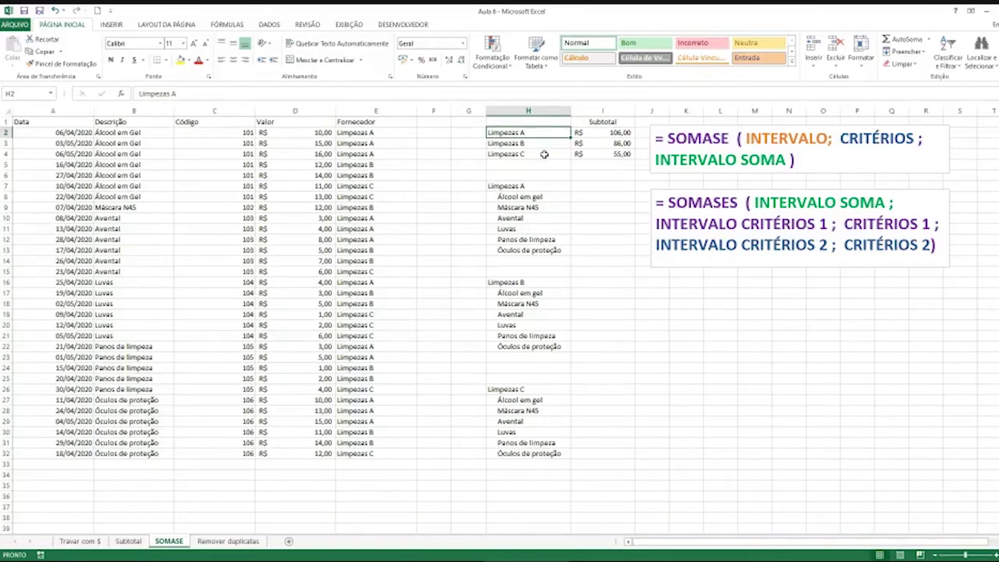
{"action": "left_click", "coordinate": [540, 198]}
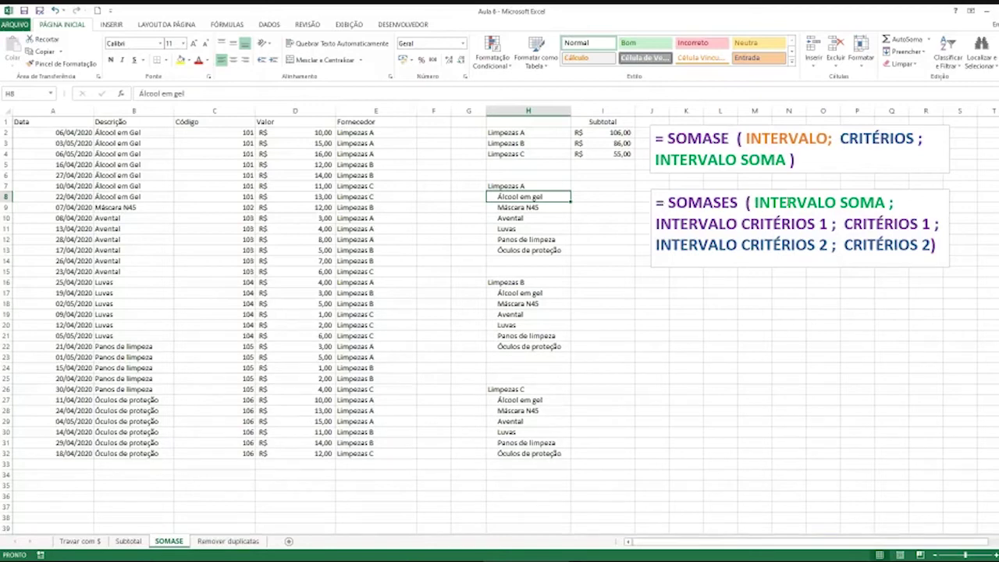
Step: Examine the INTERVALO SOMA and INTERVALO CRITÉRIOS 1 arguments of the SOMASES note against the Valor column and the Álcool em gel row
{"action": "mouse_move", "coordinate": [757, 202]}
{"action": "left_mouse_down"}
{"action": "mouse_move", "coordinate": [898, 202]}
{"action": "mouse_move", "coordinate": [885, 202]}
{"action": "left_mouse_up"}
{"action": "left_click", "coordinate": [886, 203]}
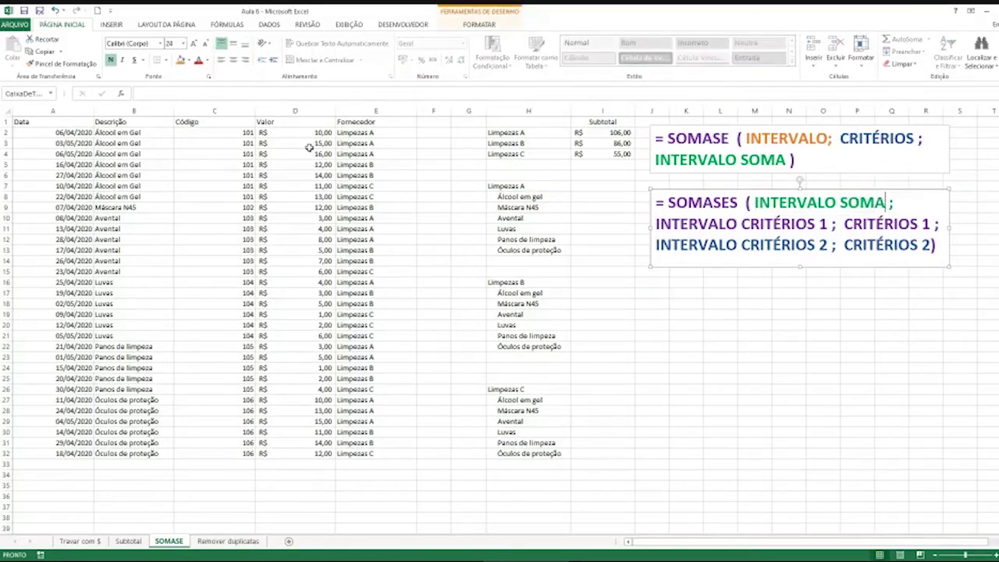
{"action": "mouse_move", "coordinate": [306, 134]}
{"action": "left_mouse_down"}
{"action": "mouse_move", "coordinate": [296, 169]}
{"action": "mouse_move", "coordinate": [316, 454]}
{"action": "left_mouse_up"}
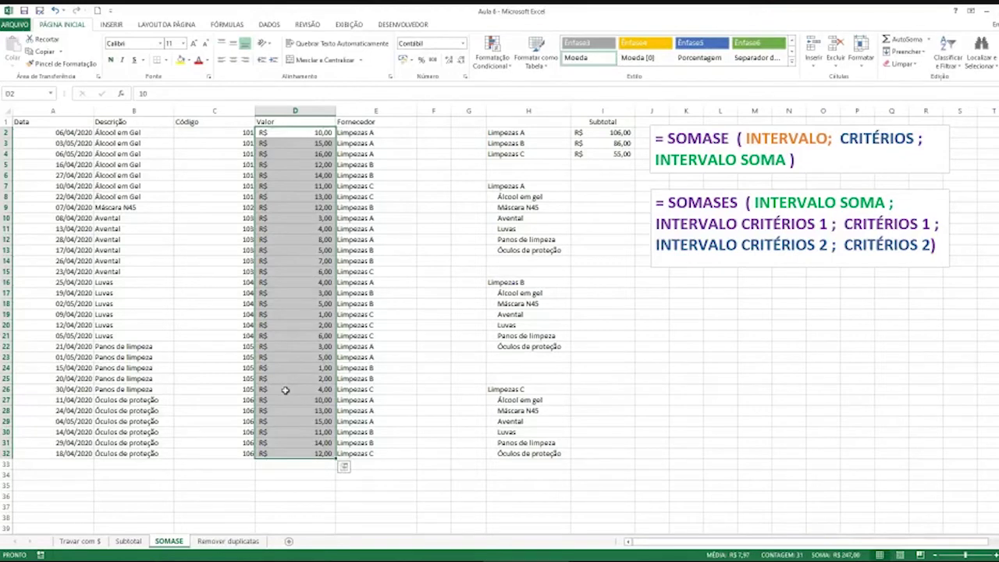
{"action": "left_click_drag", "start_coordinate": [834, 224], "coordinate": [700, 224]}
{"action": "left_click", "coordinate": [700, 224]}
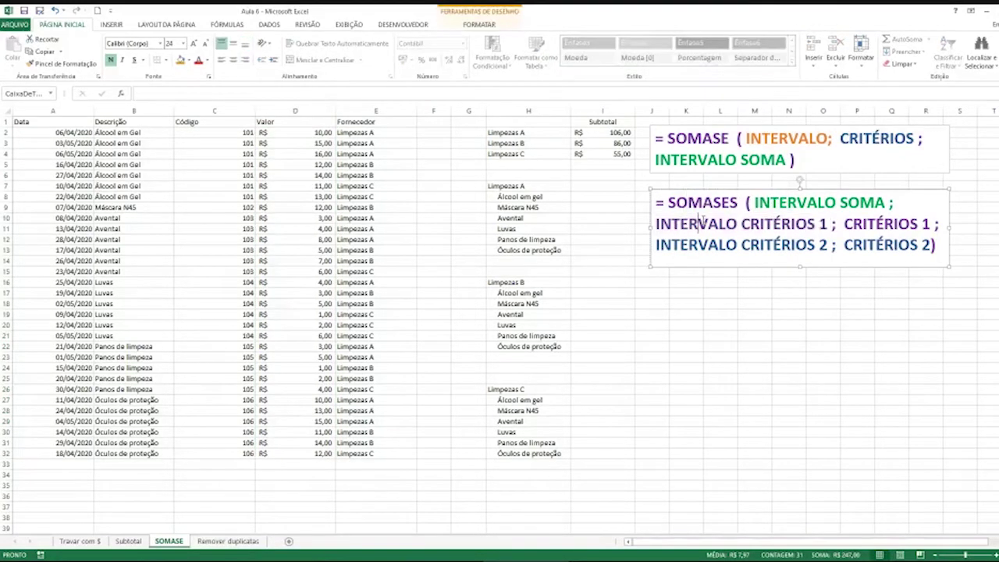
{"action": "left_click", "coordinate": [607, 197]}
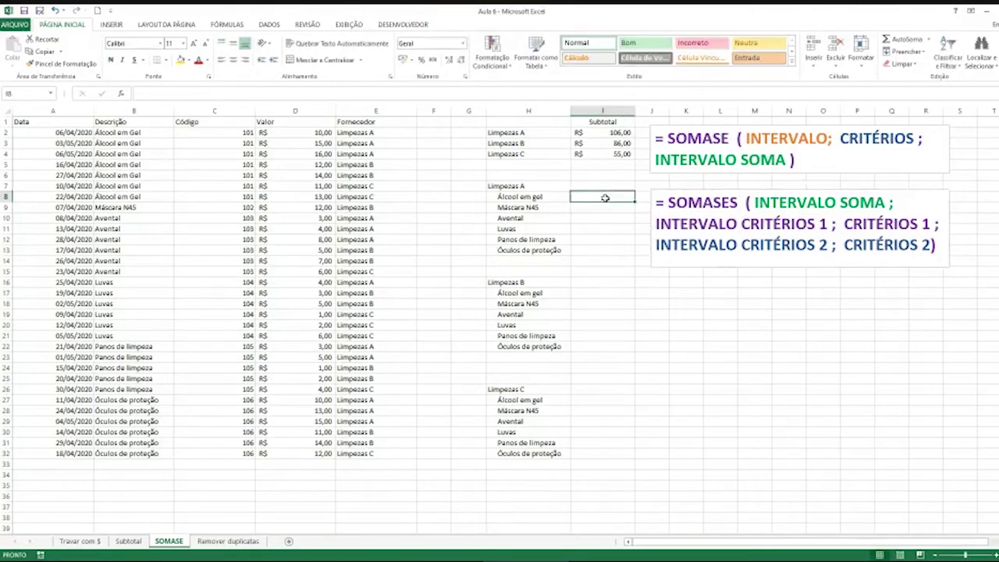
{"action": "left_click", "coordinate": [546, 199]}
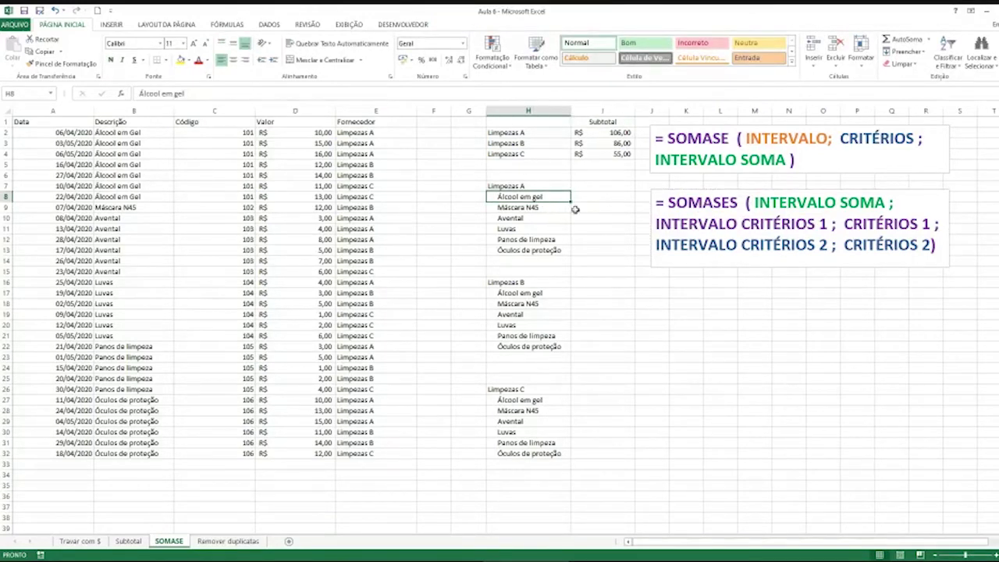
Step: Match the SOMASES note's INTERVALO CRITÉRIOS 1 and CRITÉRIOS 1 arguments with the Descrição column and the item in H8
{"action": "left_click", "coordinate": [154, 131]}
{"action": "left_click_drag", "start_coordinate": [154, 131], "coordinate": [136, 454]}
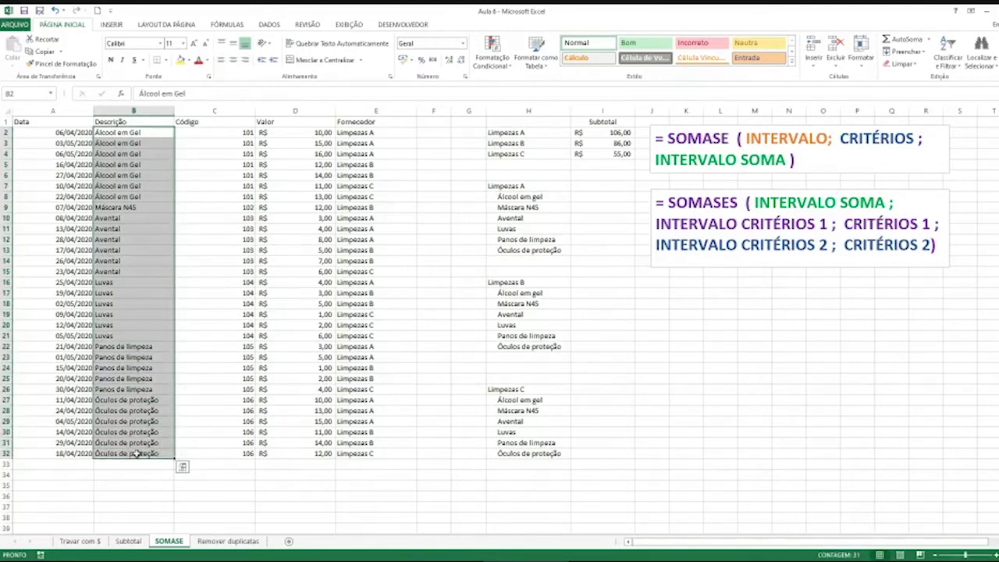
{"action": "left_click", "coordinate": [847, 220]}
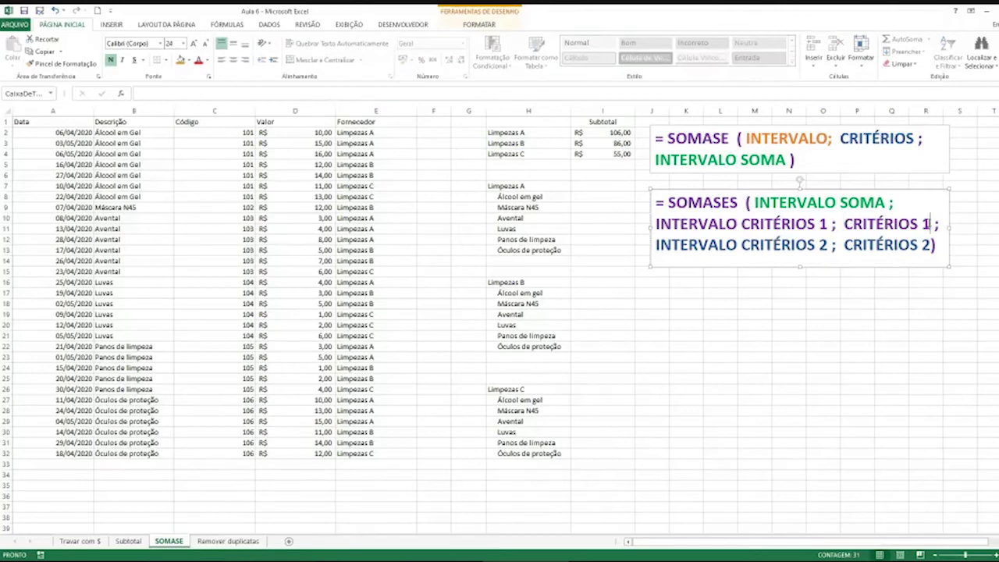
{"action": "left_click_drag", "start_coordinate": [538, 194], "coordinate": [539, 206]}
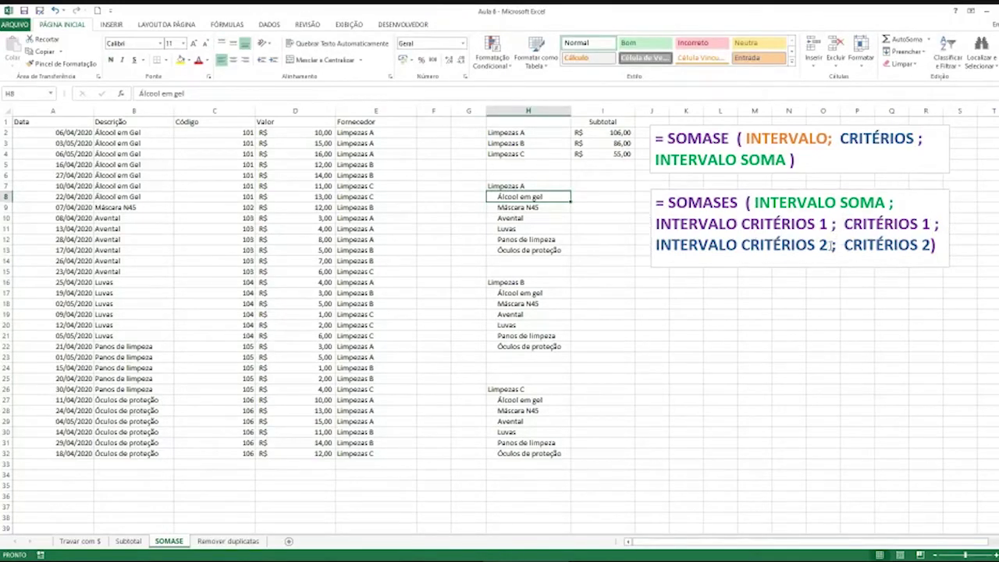
Step: Match the INTERVALO CRITÉRIOS 2 and CRITÉRIOS 2 arguments with the Fornecedor column and the Limpezas A supplier in H7
{"action": "left_click", "coordinate": [830, 244]}
{"action": "left_click", "coordinate": [549, 196]}
{"action": "left_click", "coordinate": [520, 185]}
{"action": "left_click_drag", "start_coordinate": [395, 132], "coordinate": [366, 453]}
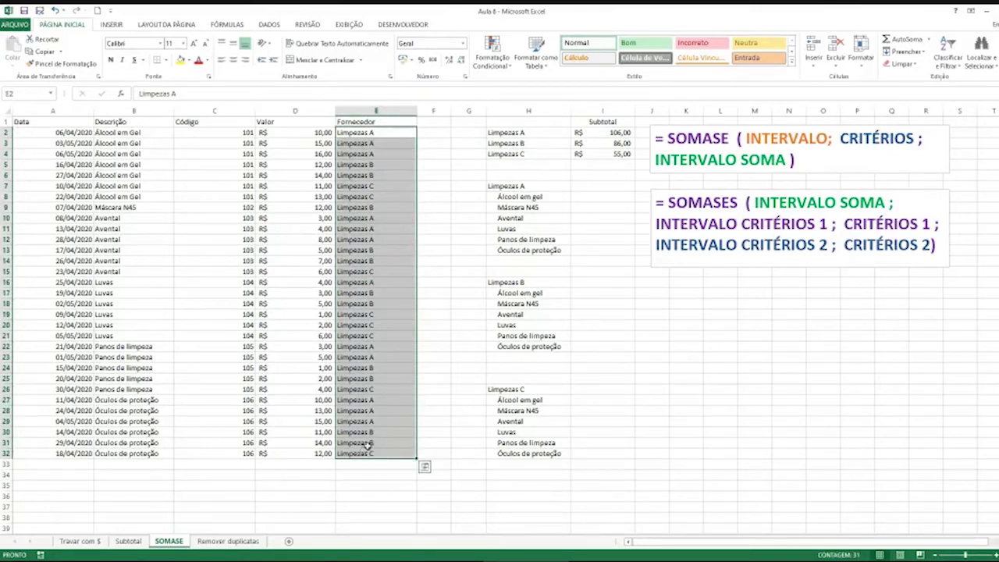
{"action": "left_click", "coordinate": [857, 244]}
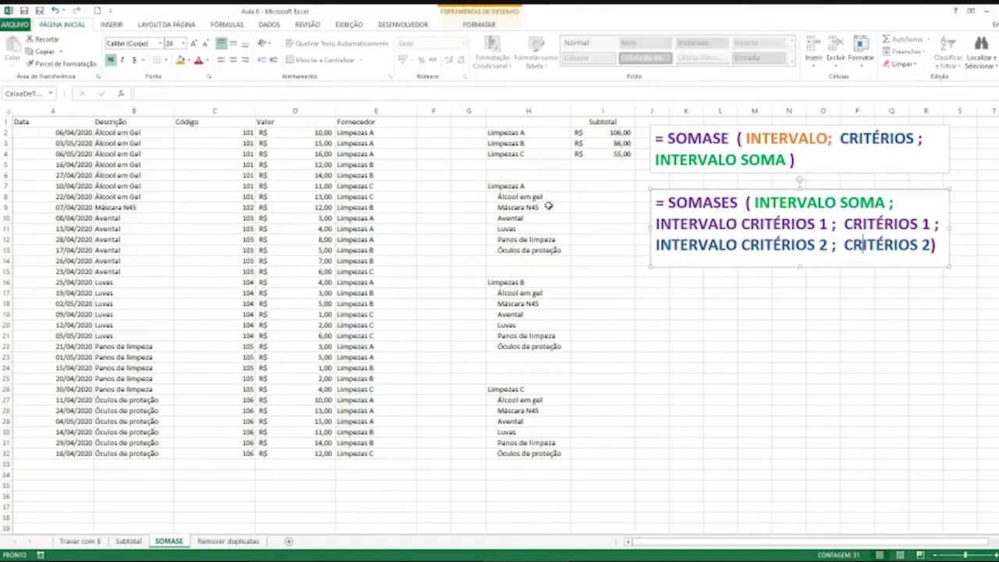
Step: Start a SOMASES formula in I8 with the locked Valor range $D$2:$D$32 as the sum range
{"action": "left_click", "coordinate": [613, 197]}
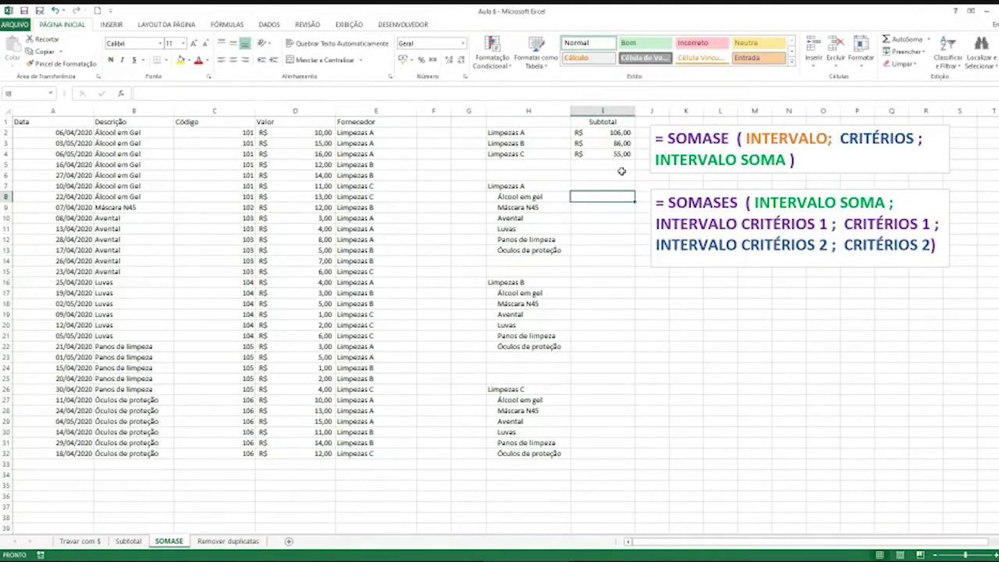
{"action": "type", "text": "=soma"}
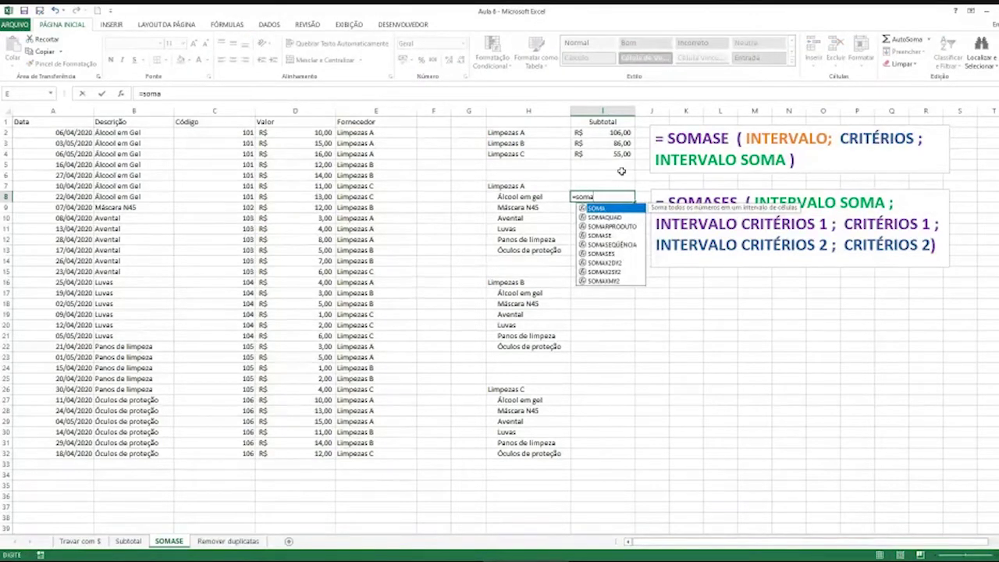
{"action": "type", "text": "se"}
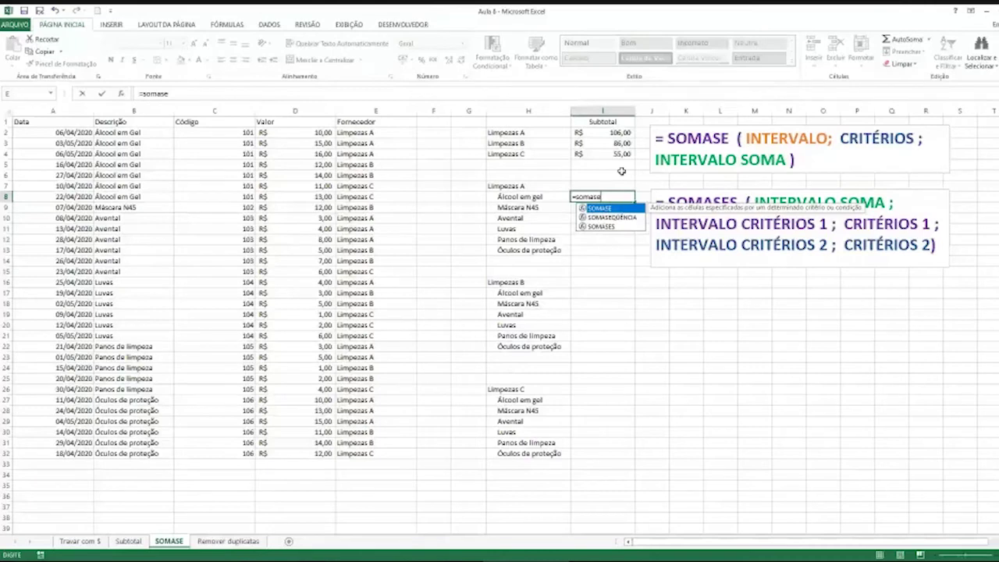
{"action": "type", "text": "s"}
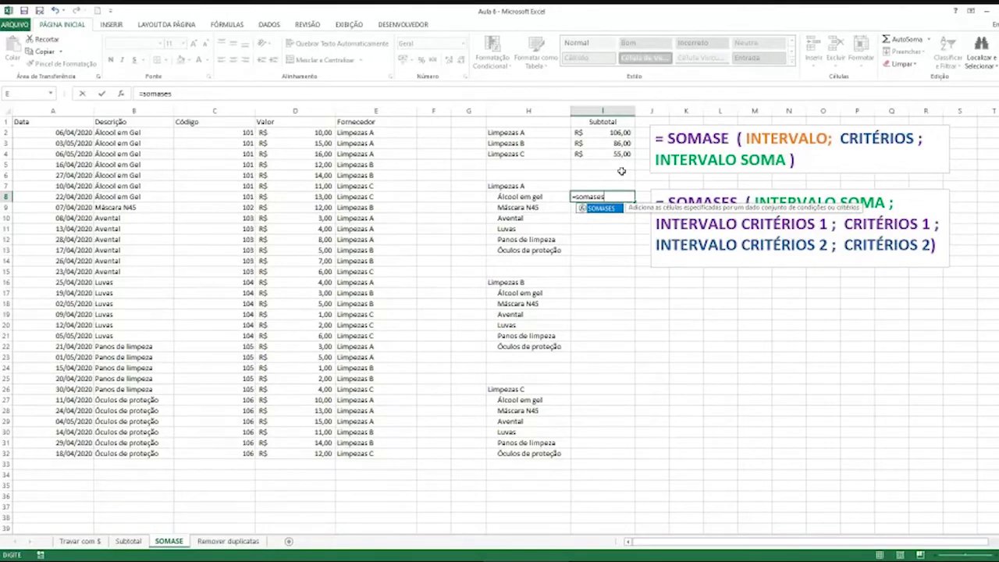
{"action": "key", "text": "Tab"}
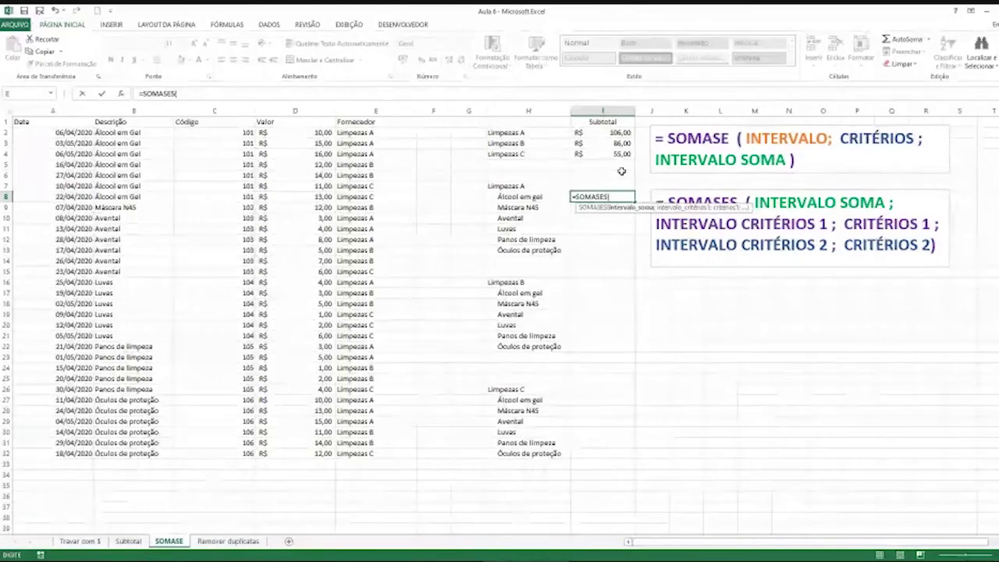
{"action": "left_click_drag", "start_coordinate": [295, 132], "coordinate": [312, 454]}
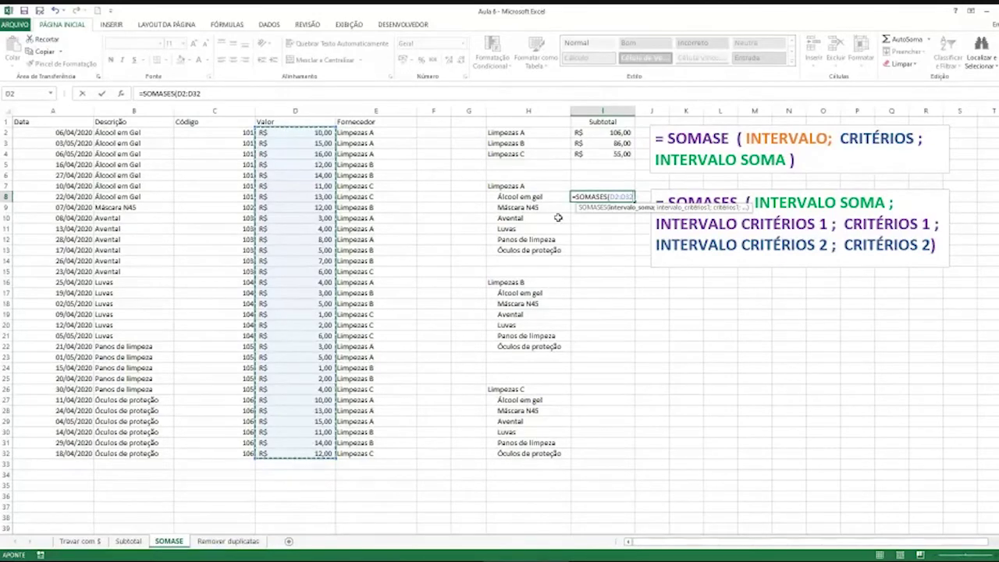
{"action": "key", "text": "F4"}
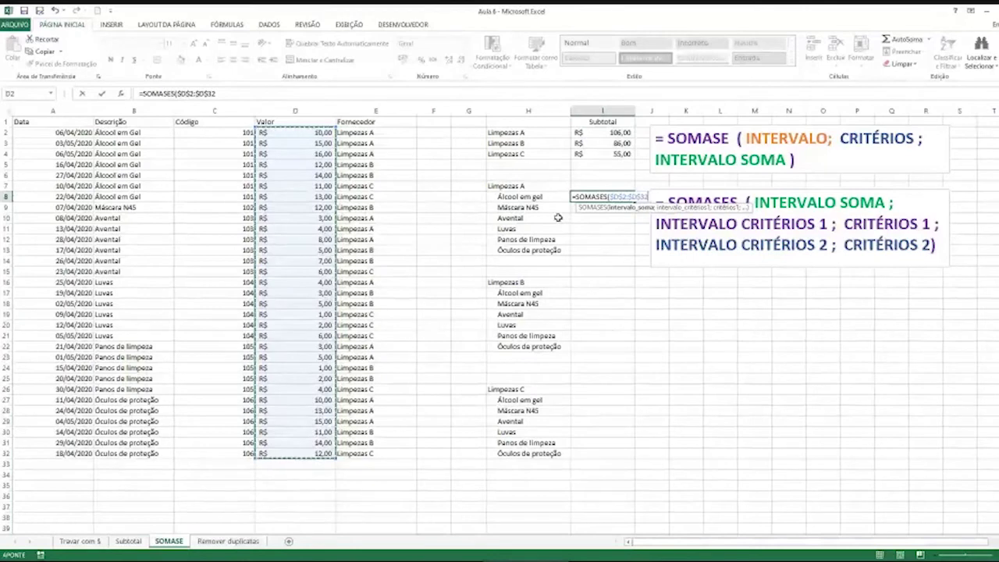
{"action": "type", "text": ";"}
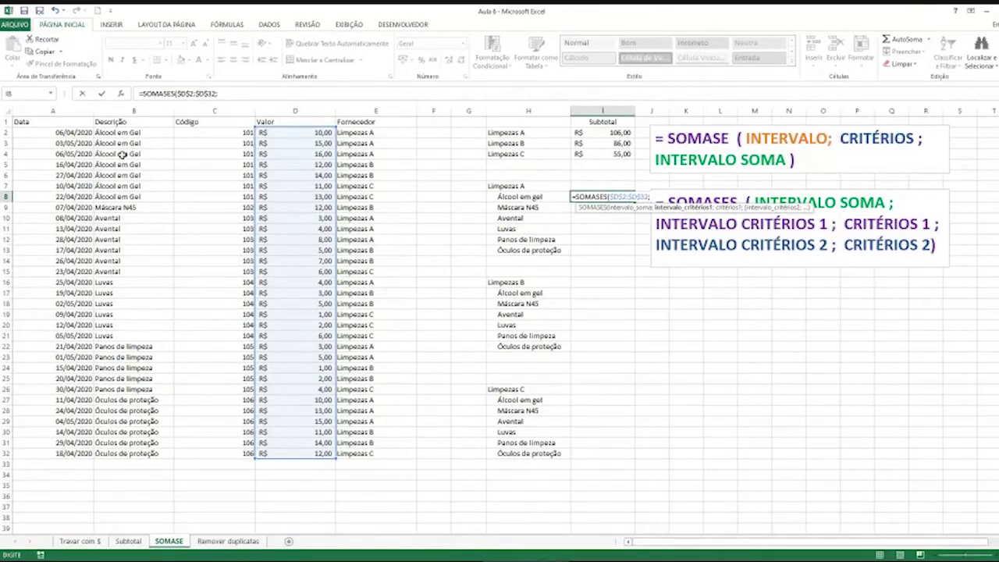
Step: Add the locked Descrição range $B$2:$B$32 and item criterion H8 to the SOMASES formula as its first condition
{"action": "left_click_drag", "start_coordinate": [121, 133], "coordinate": [111, 255]}
{"action": "left_click_drag", "start_coordinate": [136, 453], "coordinate": [137, 452]}
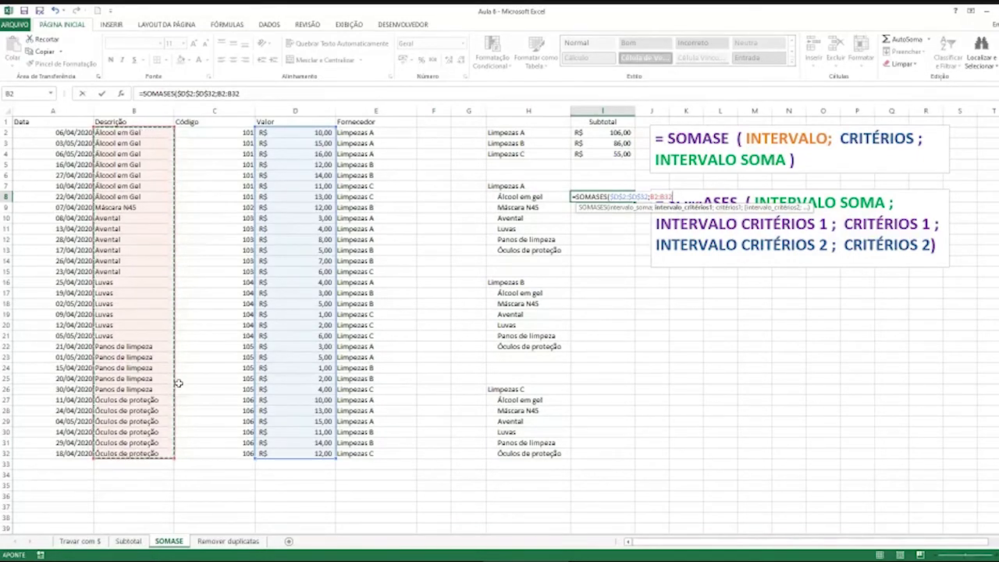
{"action": "key", "text": "F4"}
{"action": "type", "text": ";"}
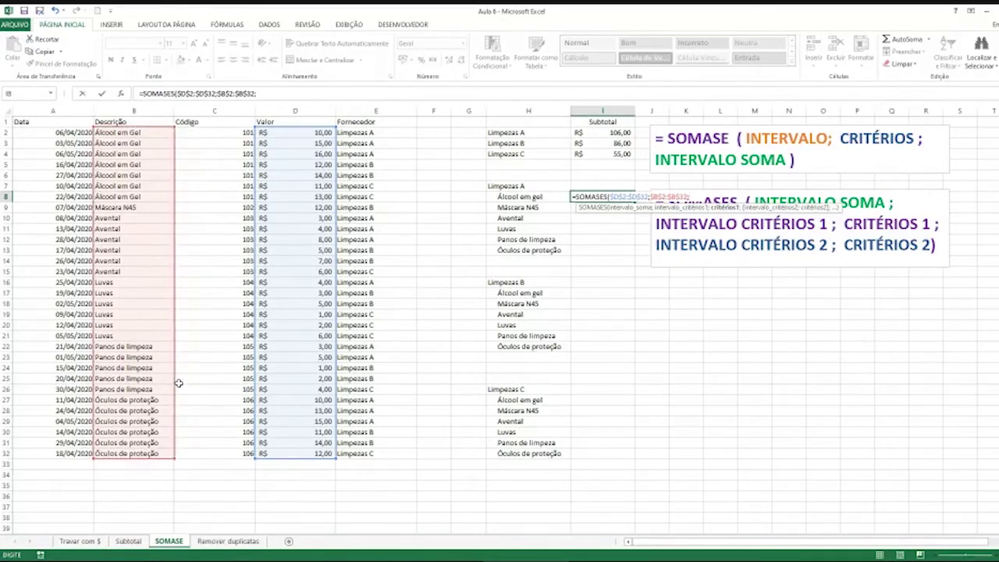
{"action": "left_click", "coordinate": [551, 197]}
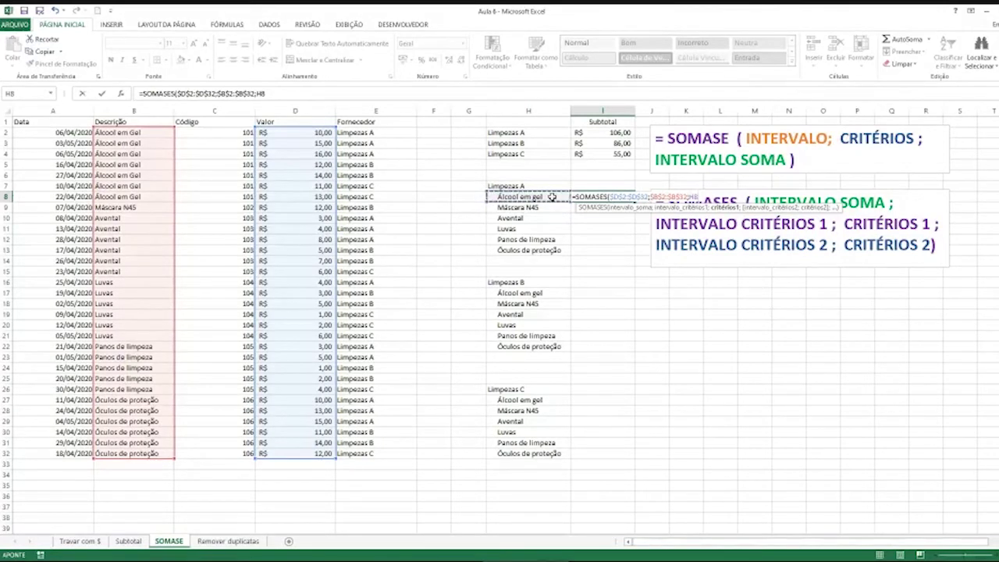
{"action": "type", "text": ";"}
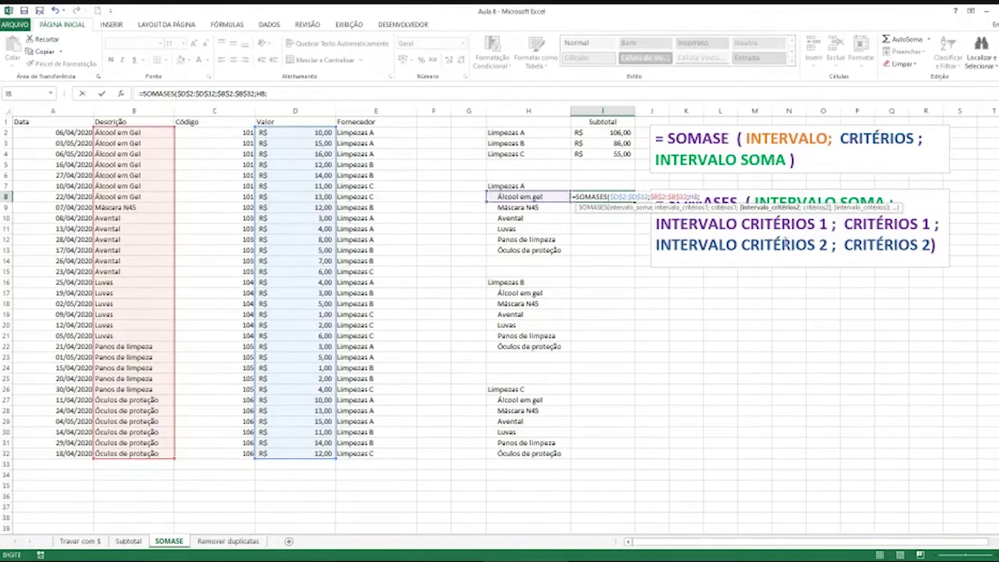
Step: Complete the I8 SOMASES formula with supplier range $E$2:$E$32 and criterion $H$7, and format the cell as R$ accounting currency
{"action": "left_click", "coordinate": [398, 129]}
{"action": "left_click_drag", "start_coordinate": [397, 130], "coordinate": [363, 447]}
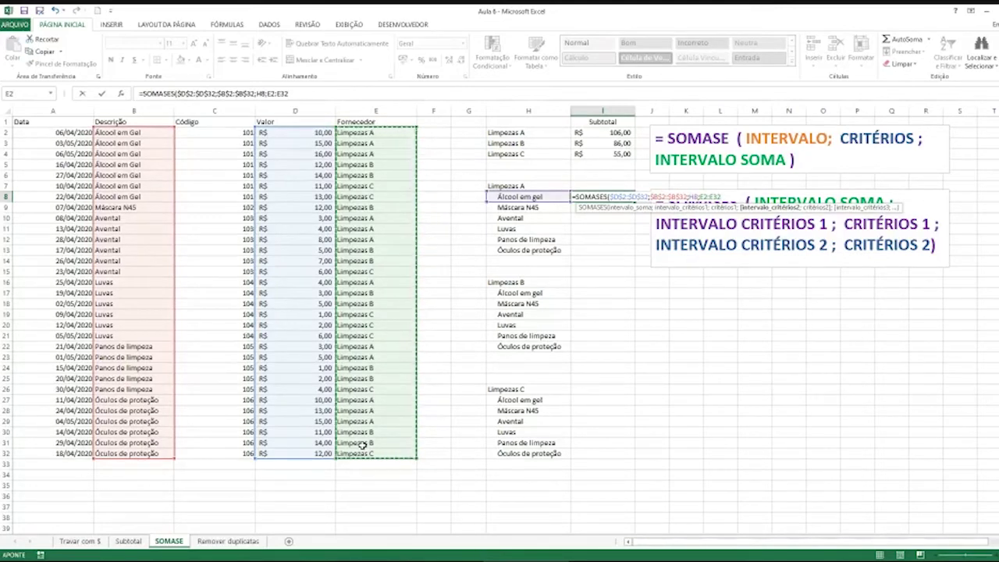
{"action": "key", "text": "F4"}
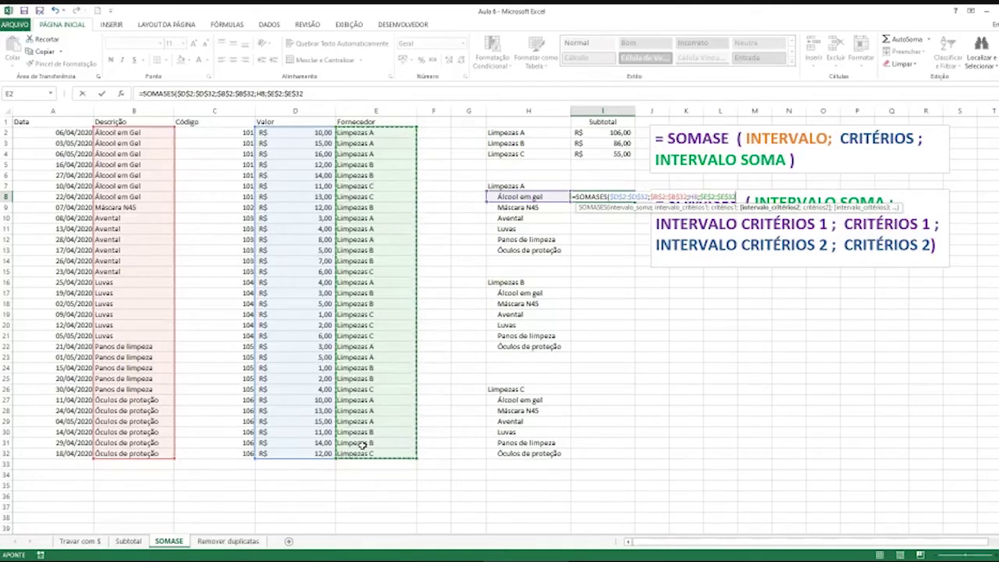
{"action": "type", "text": ";"}
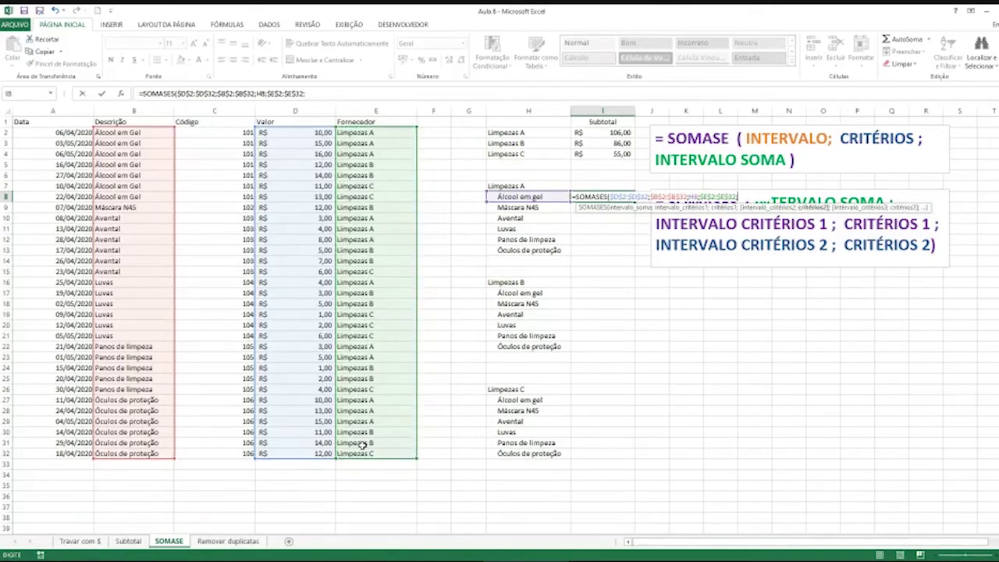
{"action": "left_click", "coordinate": [527, 185]}
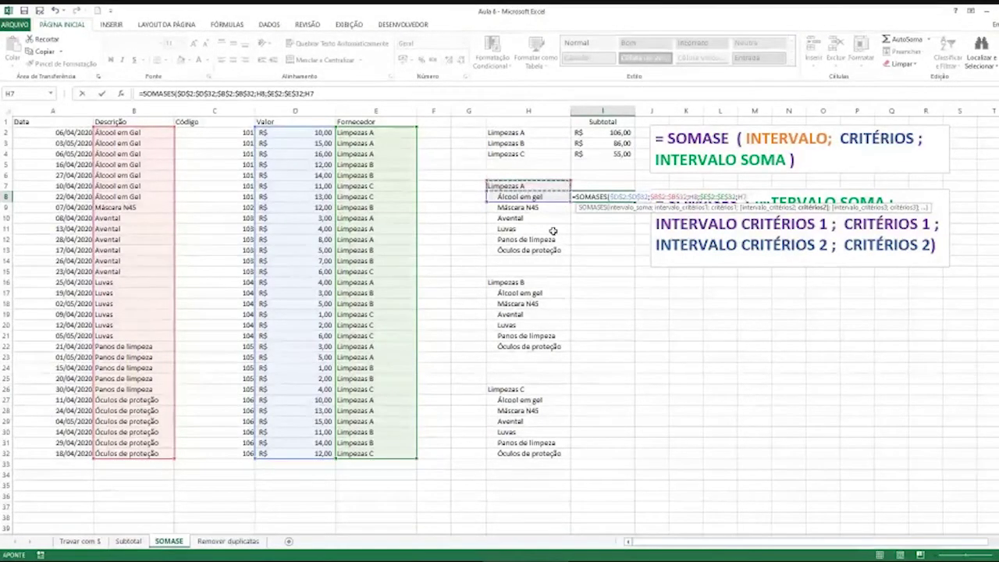
{"action": "key", "text": "F4"}
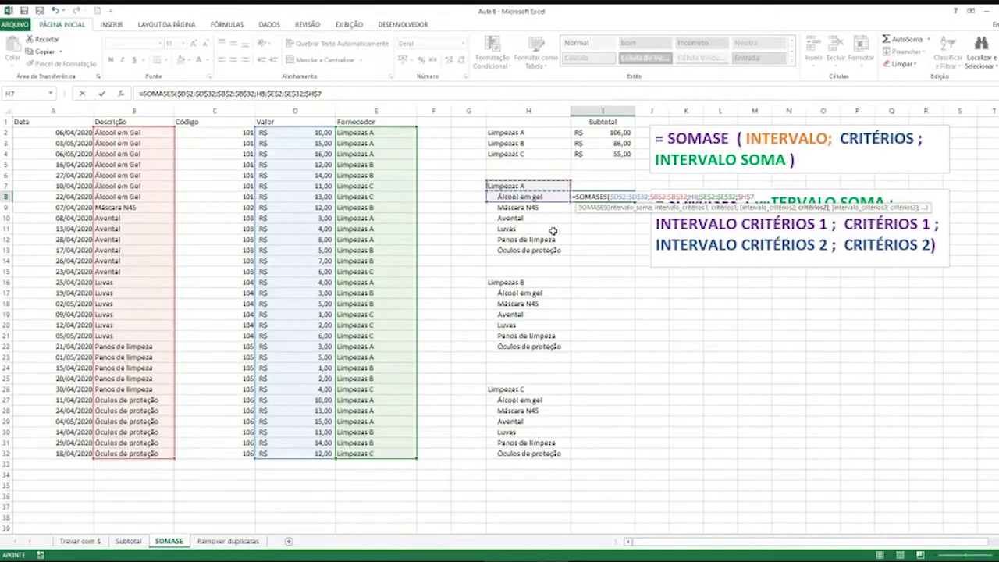
{"action": "key", "text": "Return"}
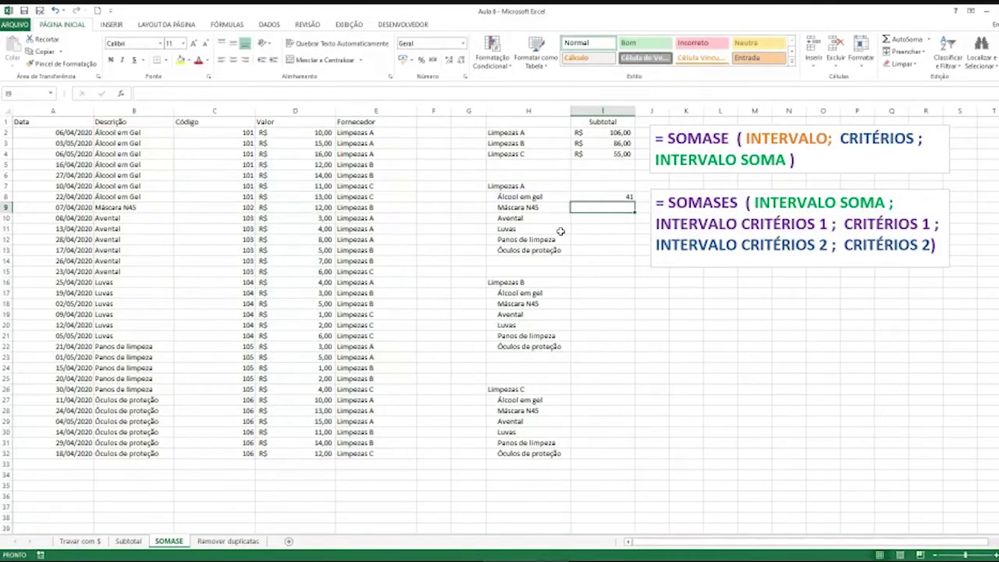
{"action": "left_click", "coordinate": [611, 194]}
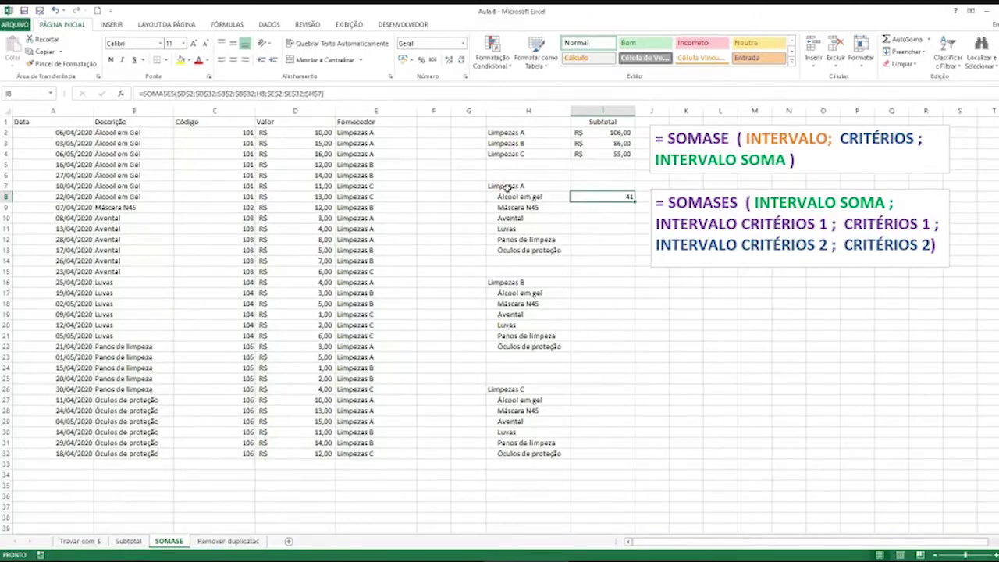
{"action": "left_click", "coordinate": [403, 65]}
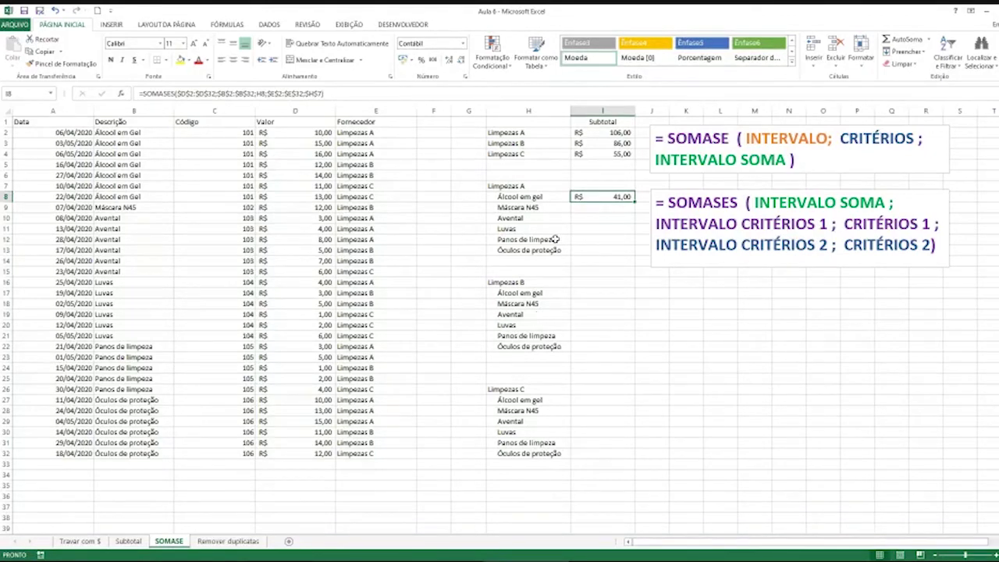
Step: Check the Álcool em gel subtotal in I8 against the matching Descrição, Fornecedor and Valor entries for Limpezas A
{"action": "left_click_drag", "start_coordinate": [316, 133], "coordinate": [296, 454]}
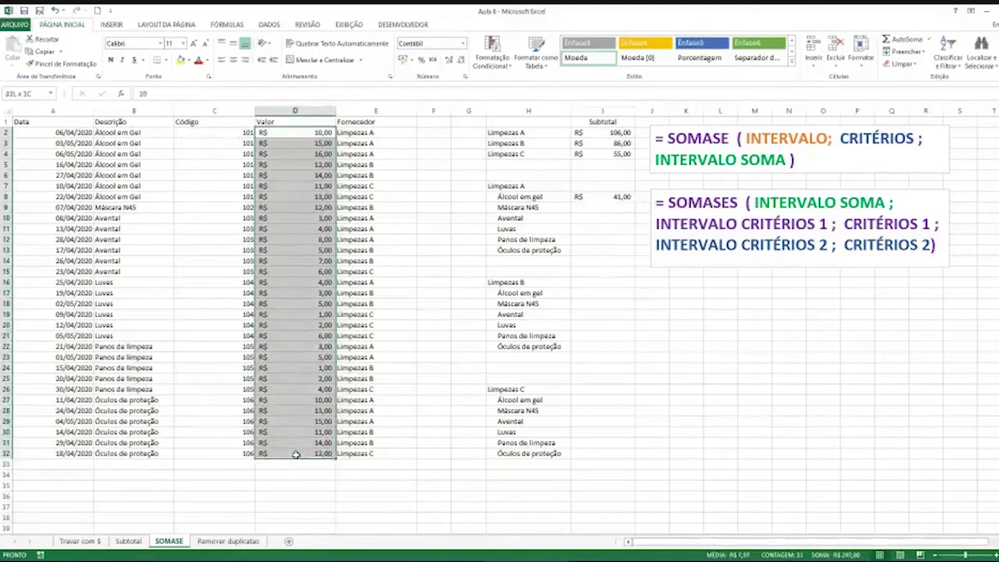
{"action": "left_click", "coordinate": [524, 197]}
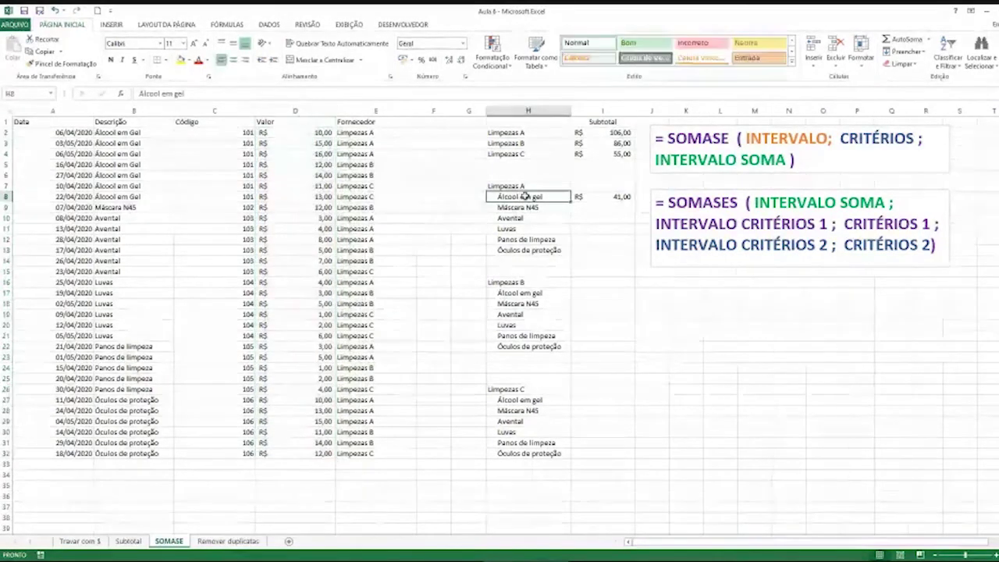
{"action": "left_click", "coordinate": [154, 135]}
{"action": "left_click", "coordinate": [359, 133]}
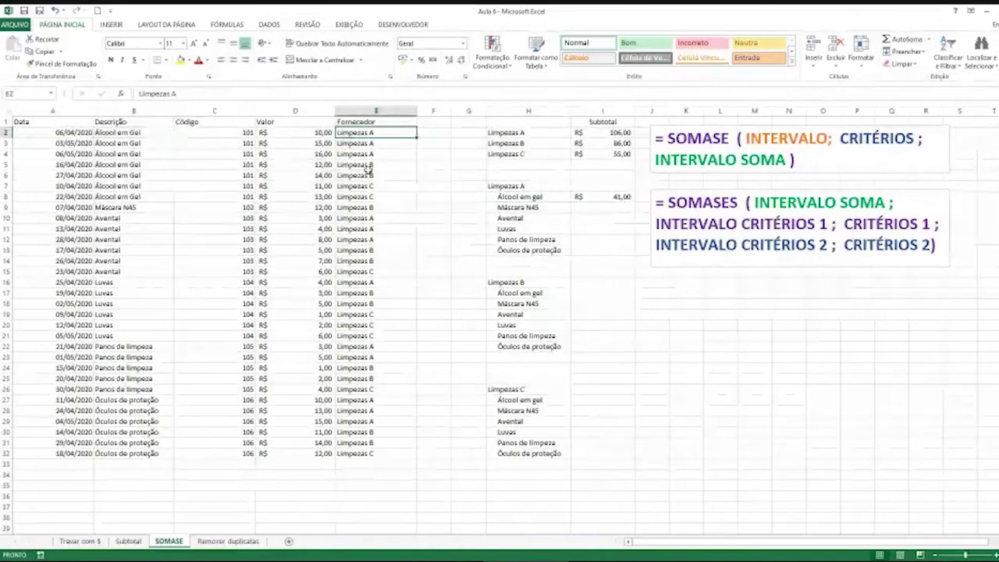
{"action": "key", "text": "Left"}
{"action": "left_click", "coordinate": [331, 146]}
{"action": "left_click", "coordinate": [331, 152]}
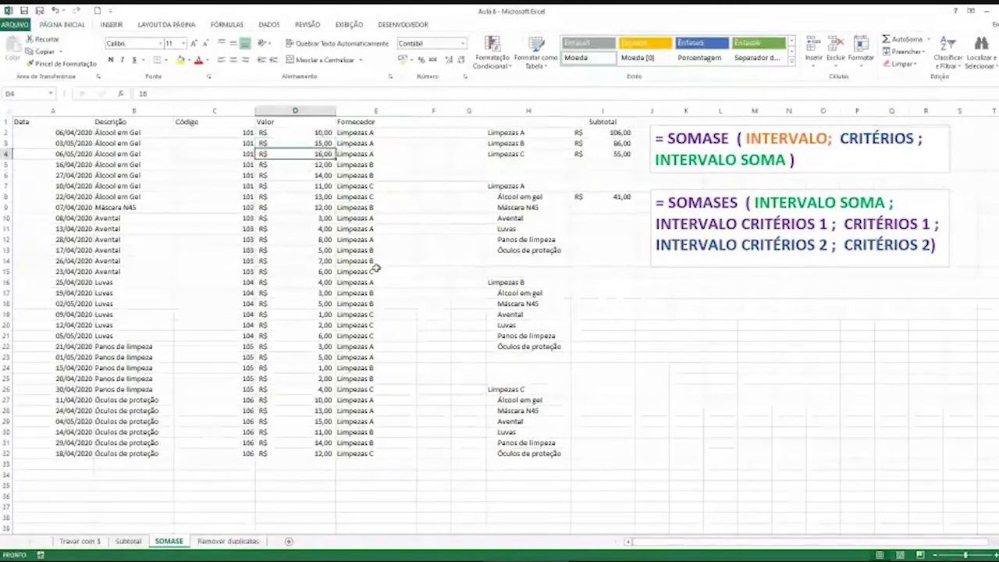
Step: Fill the SOMASES formula from I8 down to I13 for the remaining Limpezas A items
{"action": "left_click", "coordinate": [620, 196]}
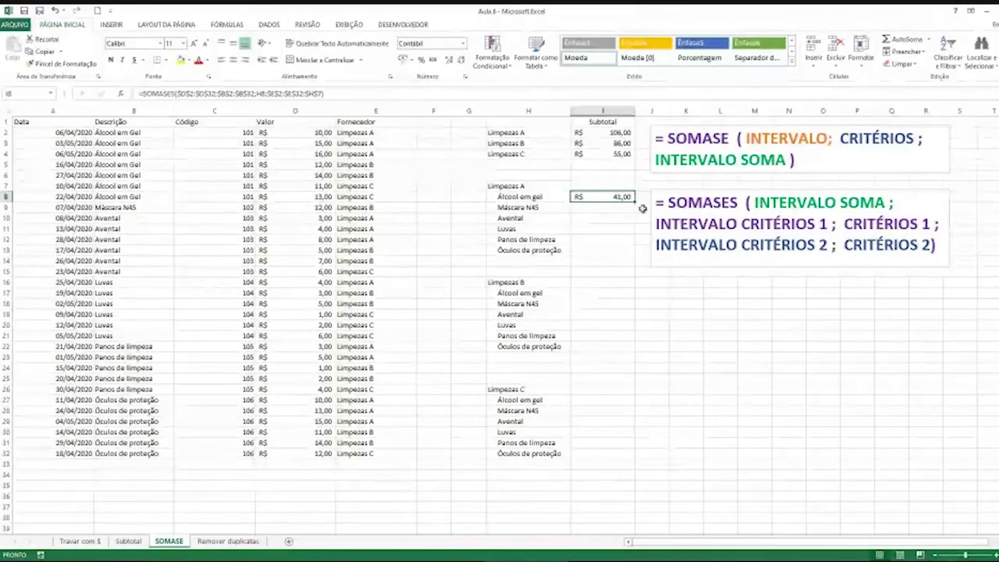
{"action": "left_click_drag", "start_coordinate": [634, 201], "coordinate": [634, 254]}
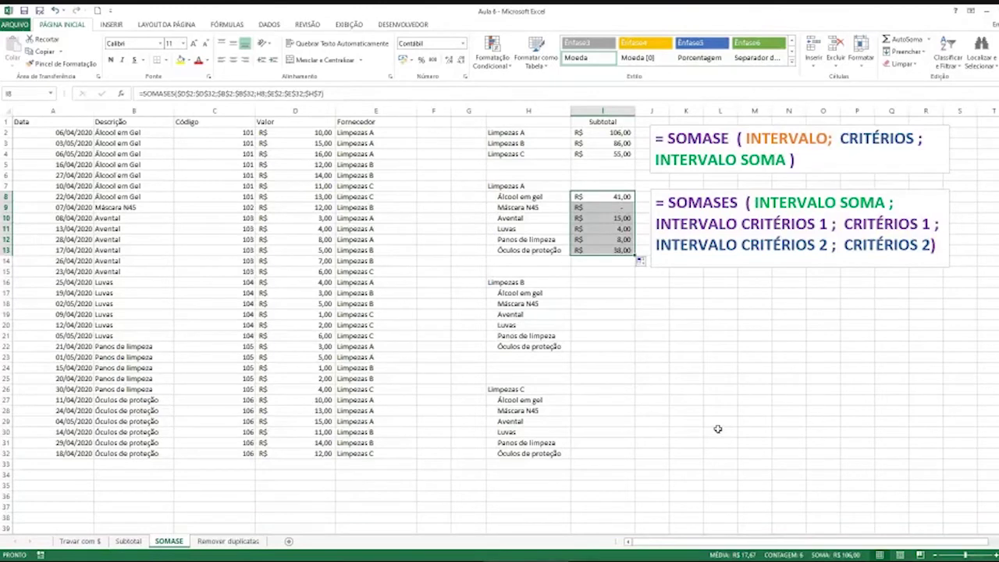
Step: Check the Máscara N45 subtotal in I9 against the supplier in the item's source row
{"action": "left_click", "coordinate": [576, 207]}
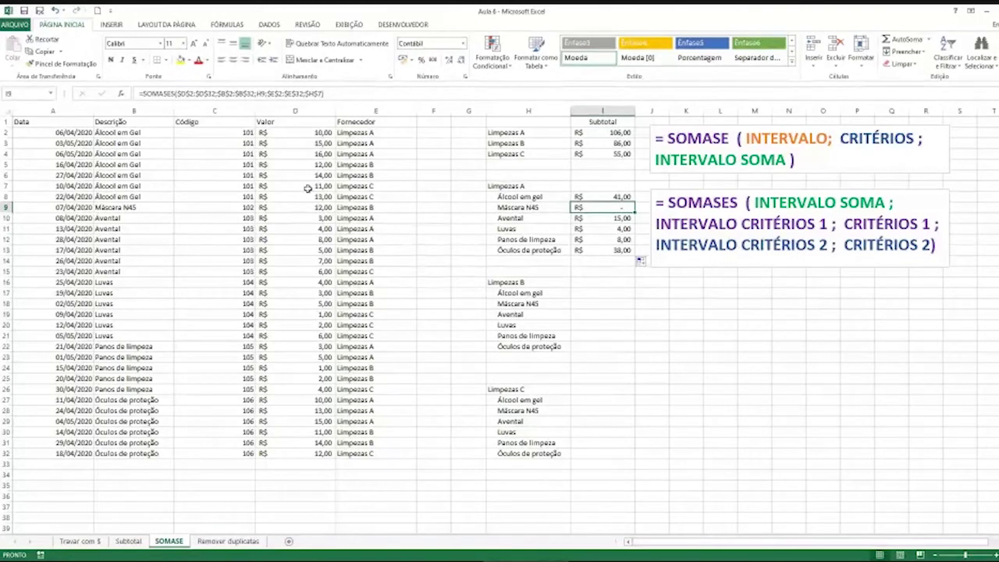
{"action": "left_click", "coordinate": [168, 207]}
{"action": "left_click_drag", "start_coordinate": [168, 208], "coordinate": [374, 207]}
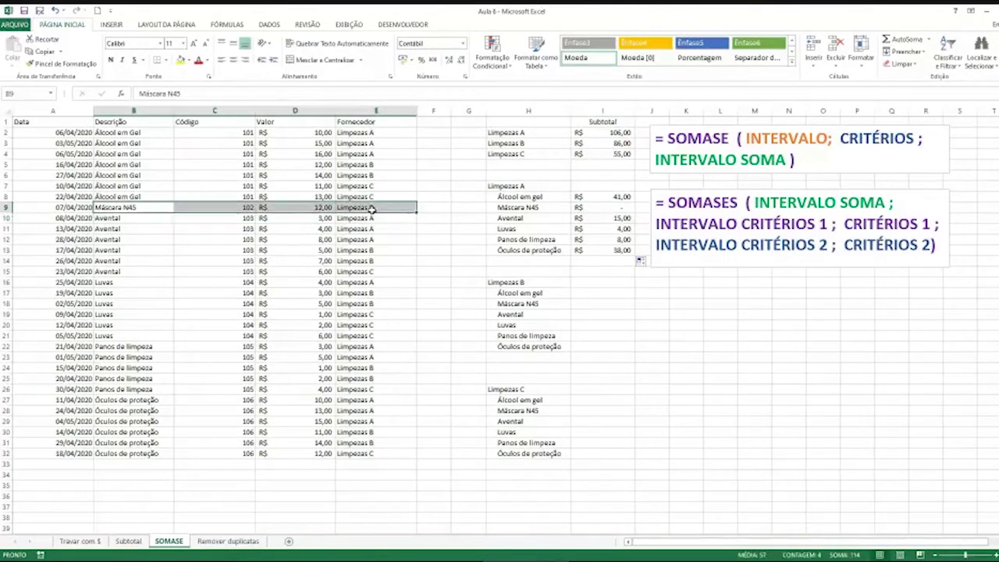
{"action": "left_click", "coordinate": [374, 208]}
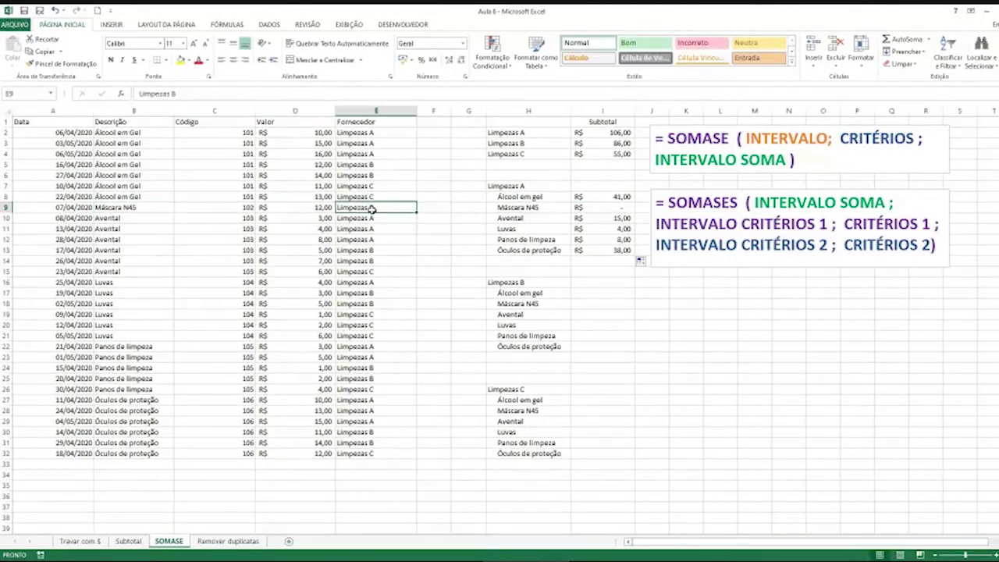
Step: Review the ranges and criteria referenced by the SOMASES formula in I13
{"action": "double_click", "coordinate": [621, 250]}
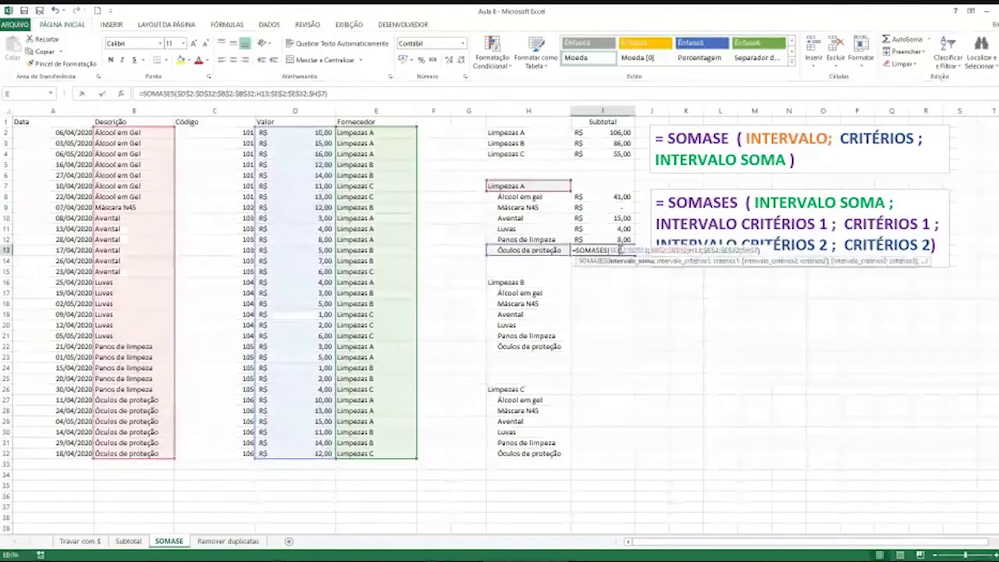
{"action": "left_click", "coordinate": [616, 261]}
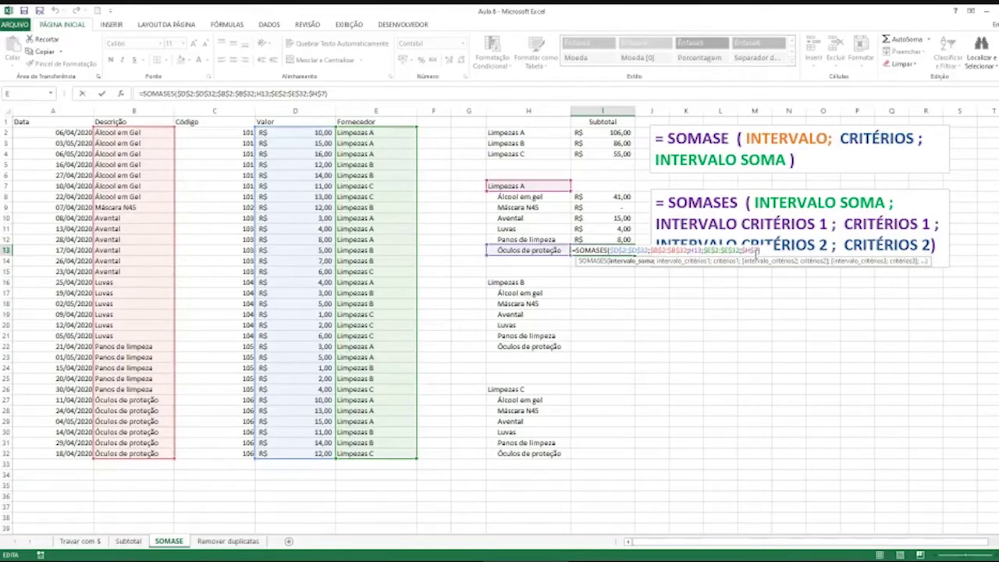
{"action": "key", "text": "Return"}
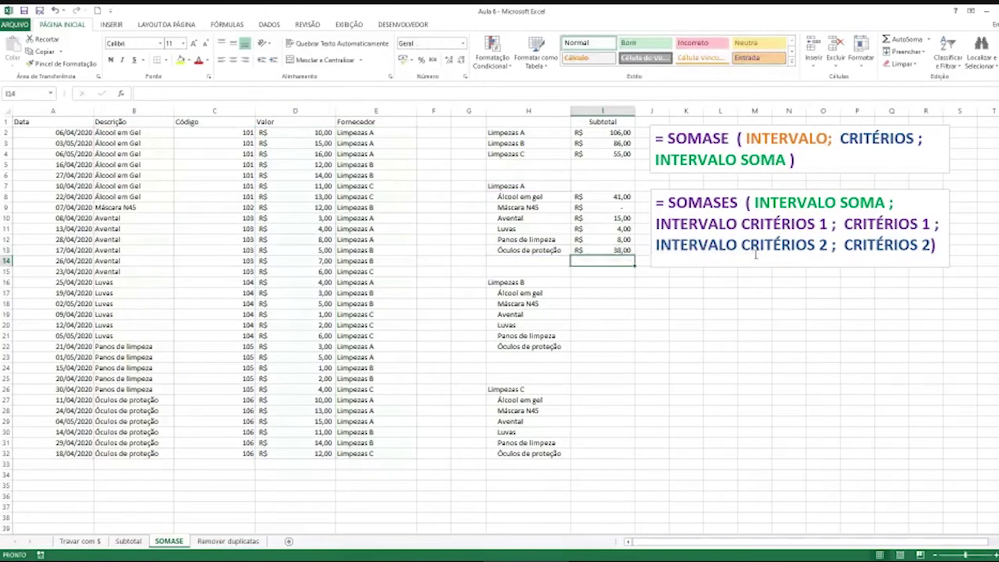
{"action": "left_click", "coordinate": [630, 250]}
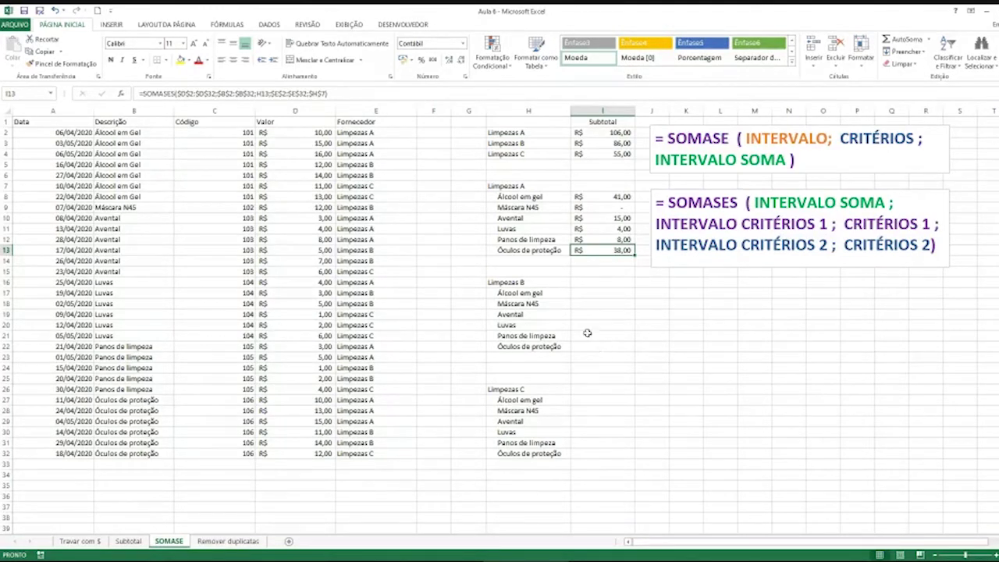
Step: Copy the SOMASES formula from I13 to I17, the Álcool em gel subtotal under Limpezas B
{"action": "left_click", "coordinate": [590, 295]}
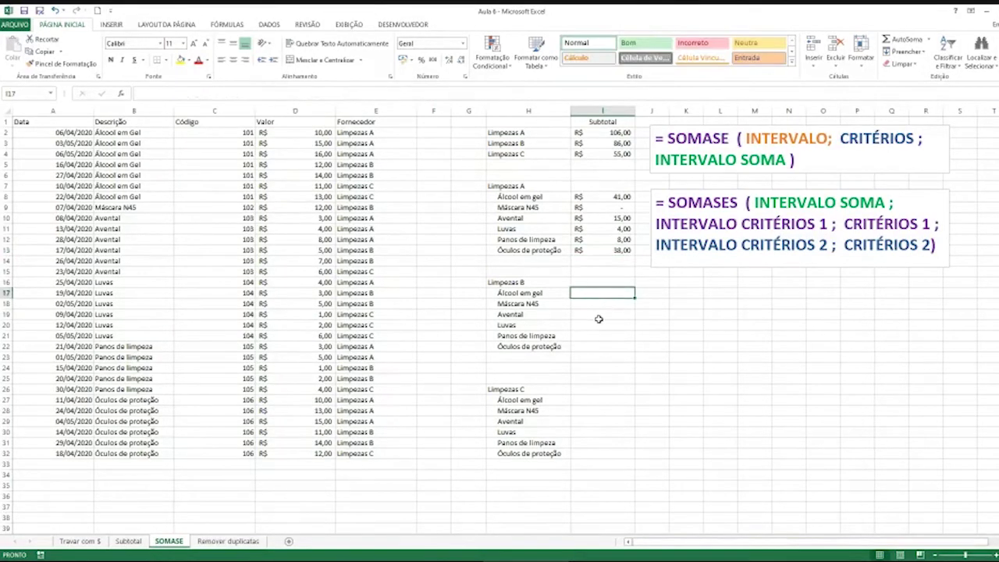
{"action": "left_click", "coordinate": [560, 294]}
{"action": "left_click", "coordinate": [552, 282]}
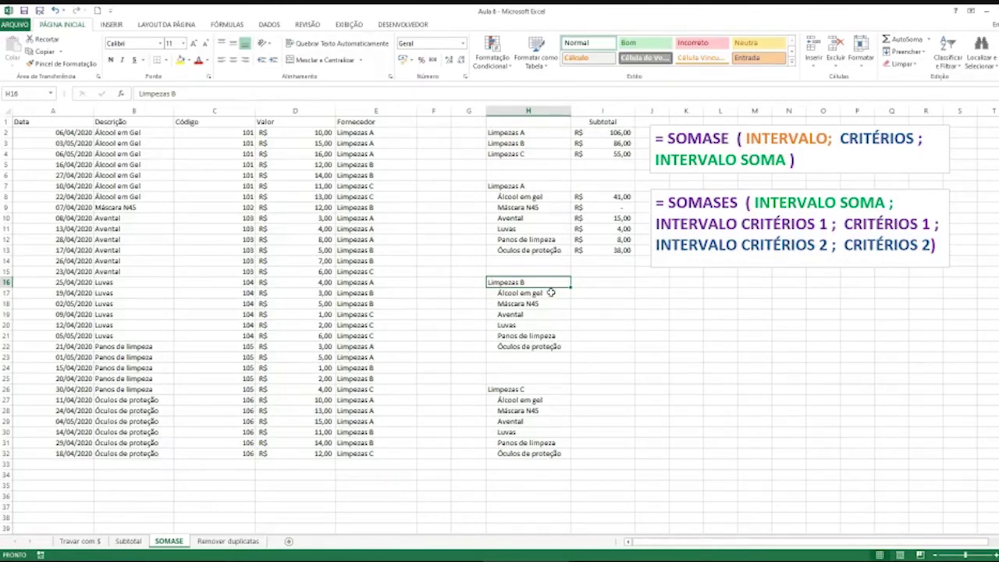
{"action": "left_click", "coordinate": [600, 250]}
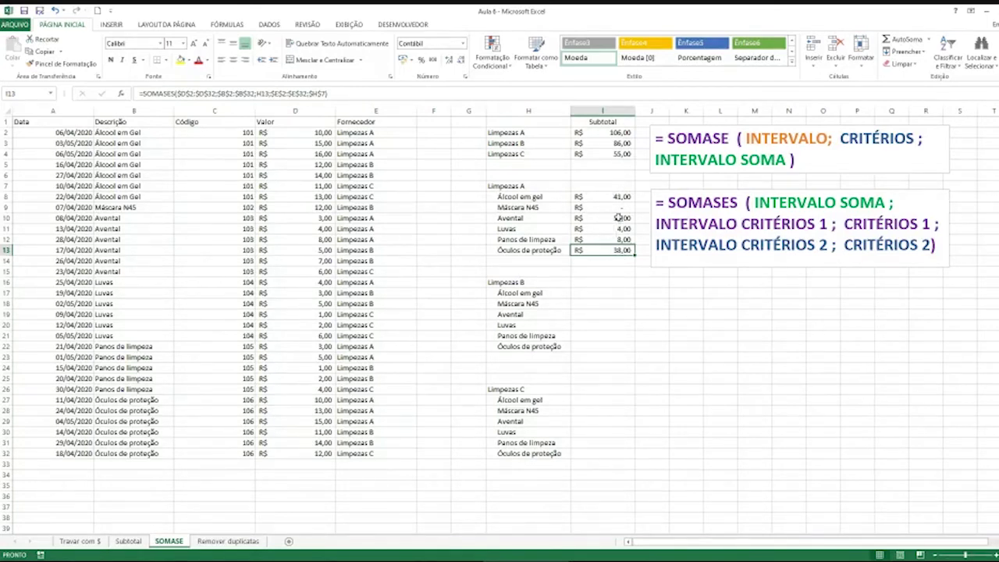
{"action": "key", "text": "ctrl+c"}
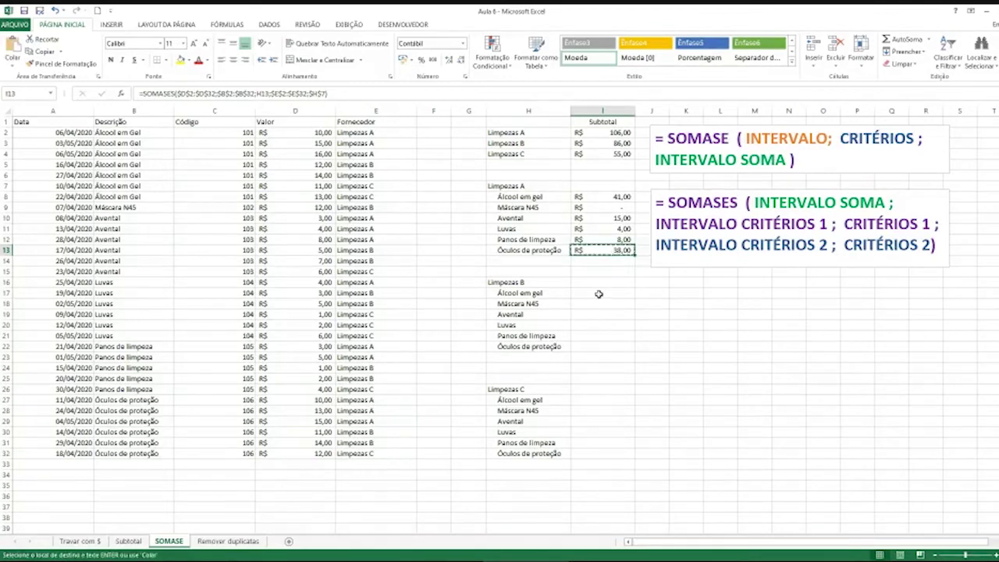
{"action": "left_click", "coordinate": [598, 292]}
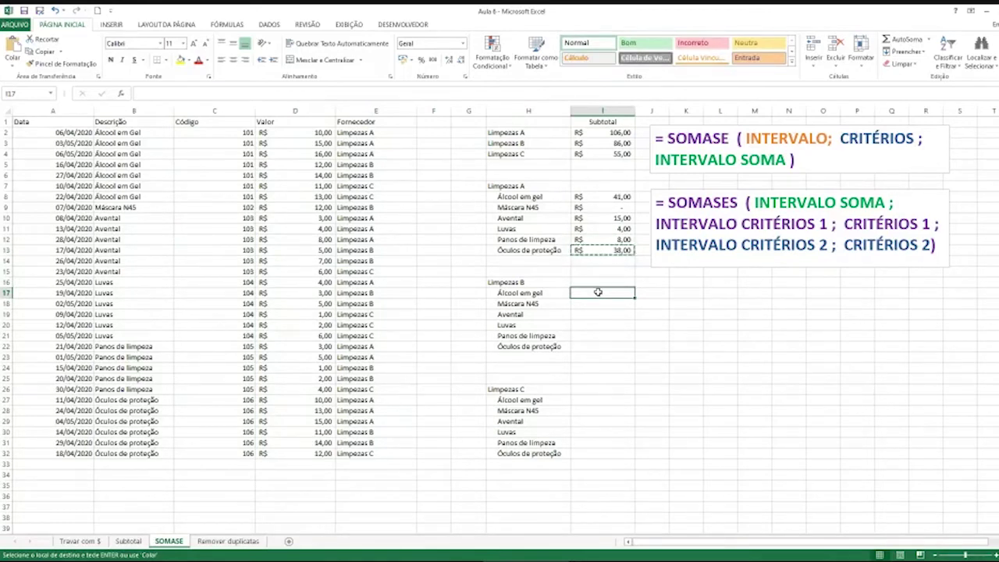
{"action": "key", "text": "ctrl+v"}
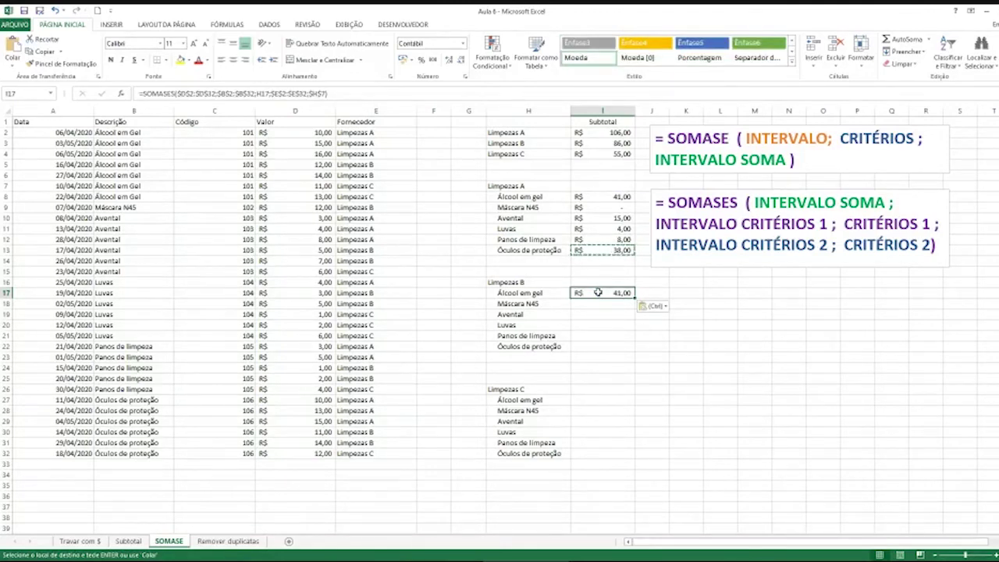
Step: Change the supplier criterion in the I17 SOMASES formula to $H$16, the Limpezas B heading
{"action": "double_click", "coordinate": [597, 292]}
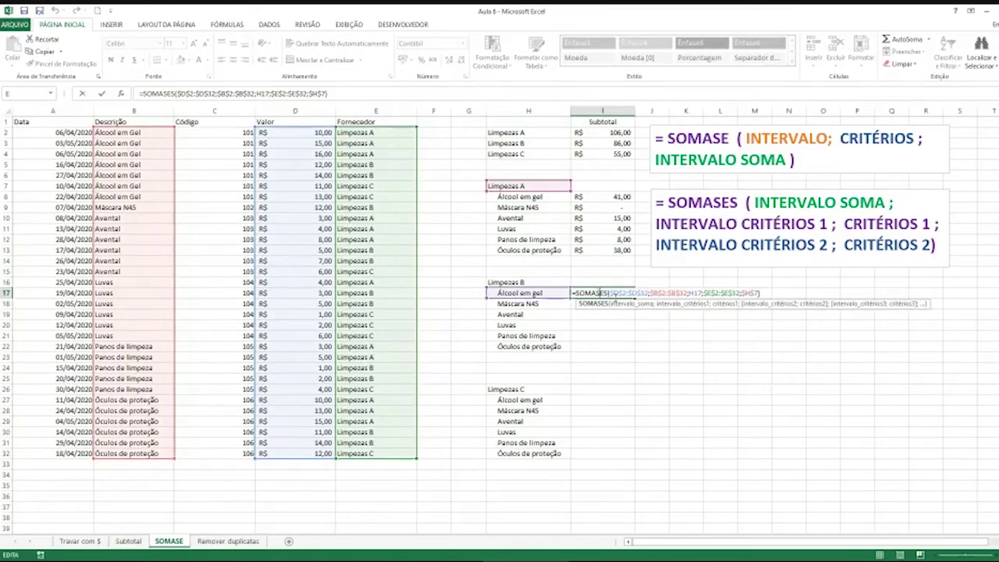
{"action": "left_click_drag", "start_coordinate": [610, 292], "coordinate": [644, 293]}
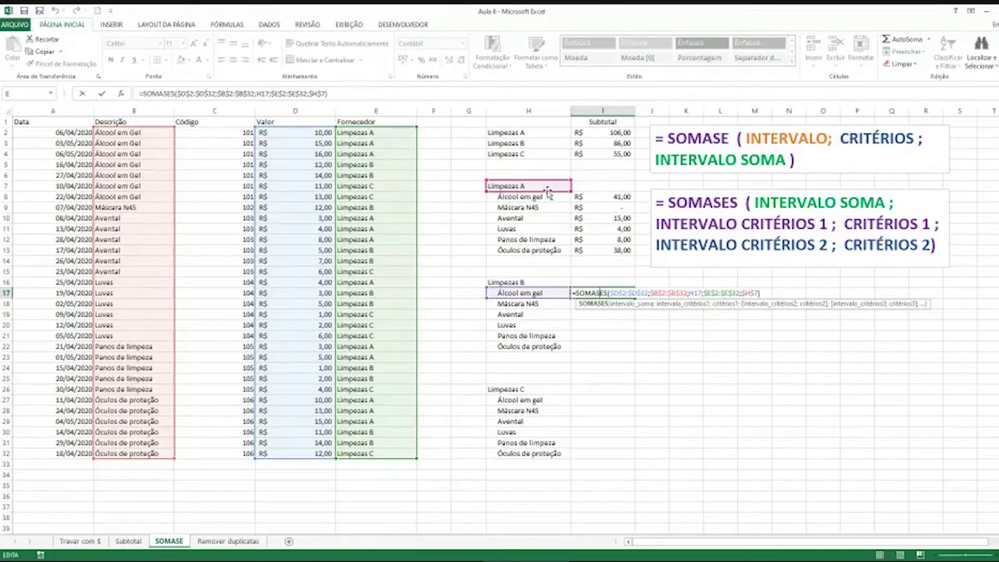
{"action": "left_click_drag", "start_coordinate": [548, 193], "coordinate": [540, 285]}
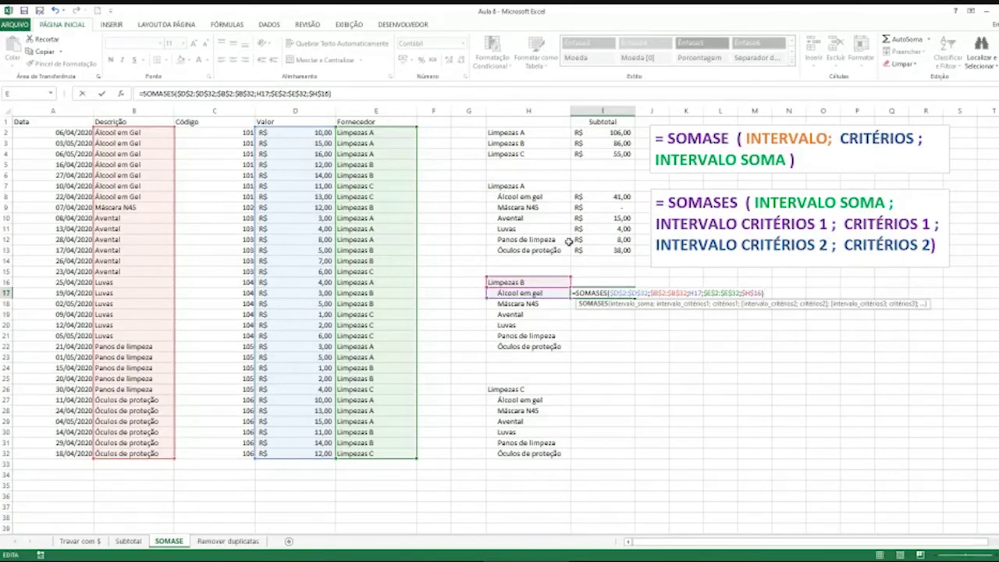
{"action": "type", "text": ")"}
{"action": "key", "text": "Return"}
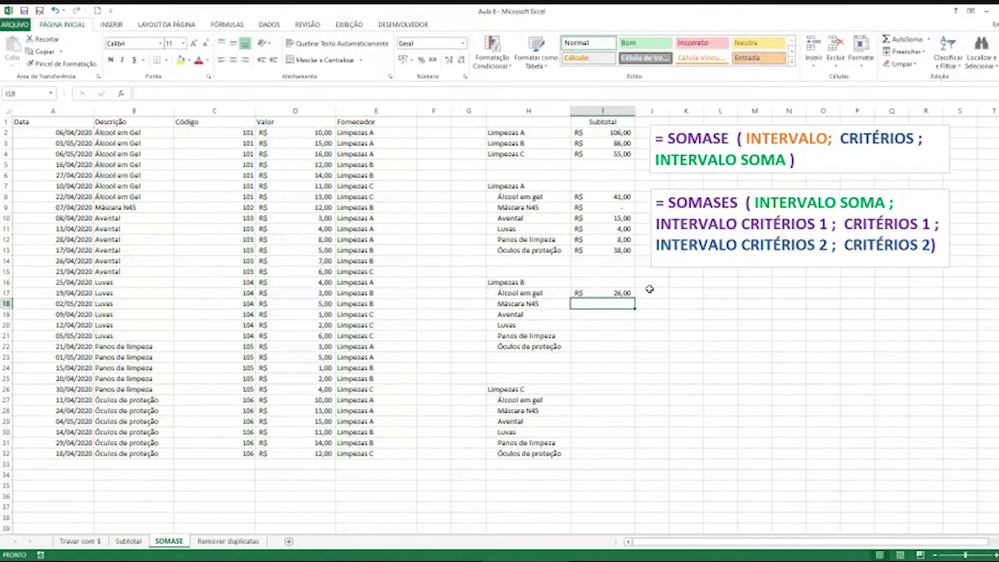
Step: Fill the SOMASES formula from I17 down to I22 for the remaining Limpezas B items and check the formula in I22
{"action": "left_click", "coordinate": [624, 293]}
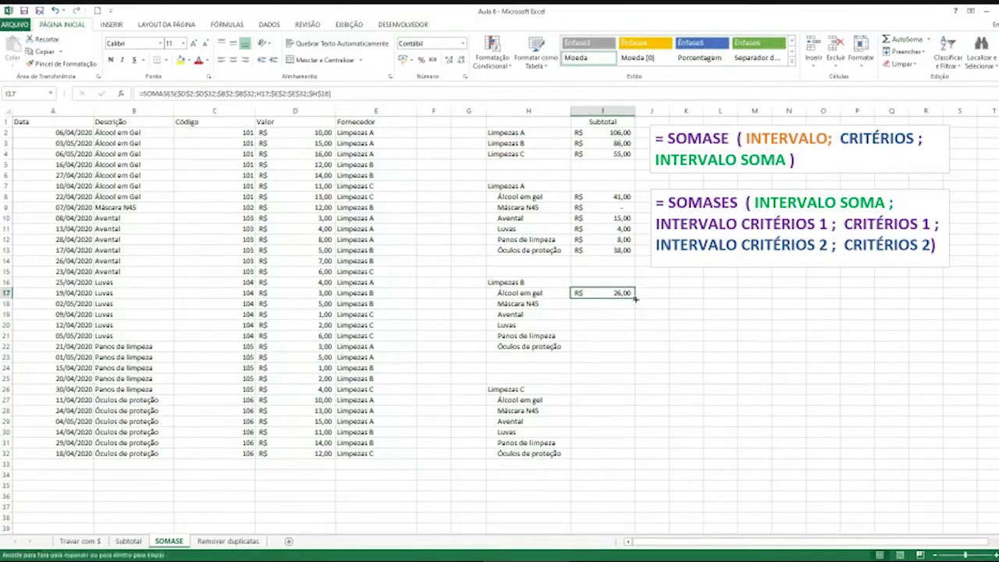
{"action": "left_click_drag", "start_coordinate": [635, 297], "coordinate": [635, 348]}
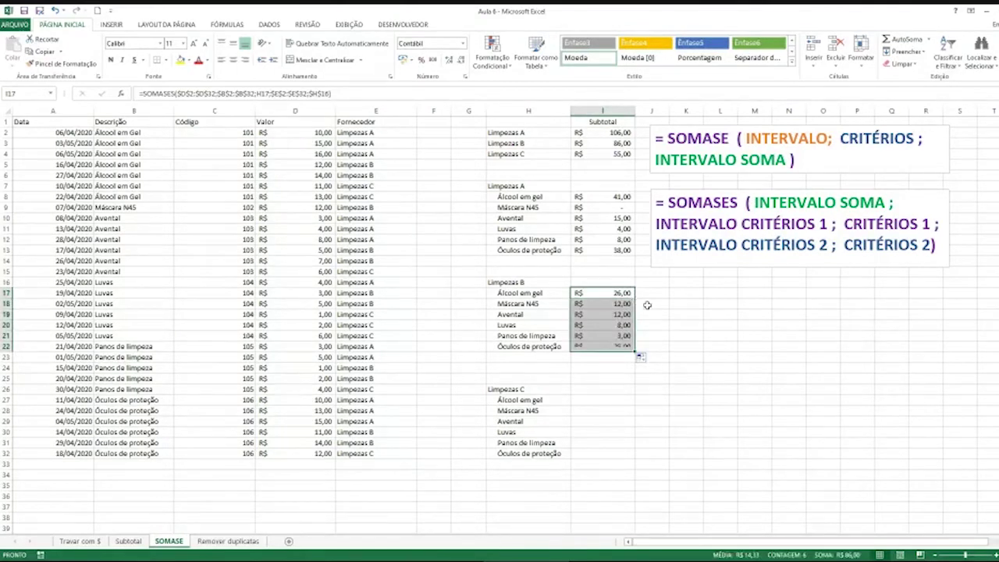
{"action": "left_click", "coordinate": [628, 346]}
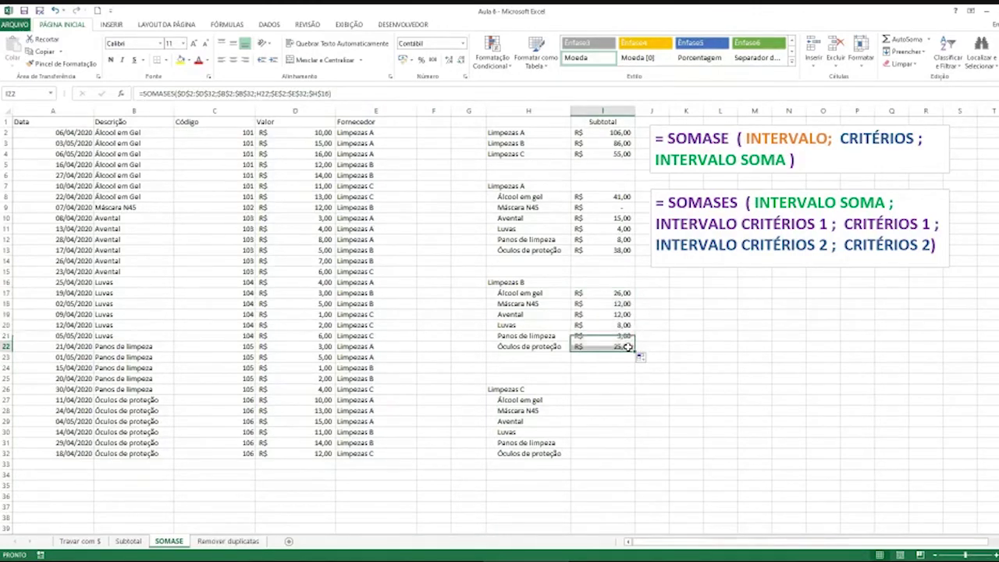
{"action": "double_click", "coordinate": [627, 346]}
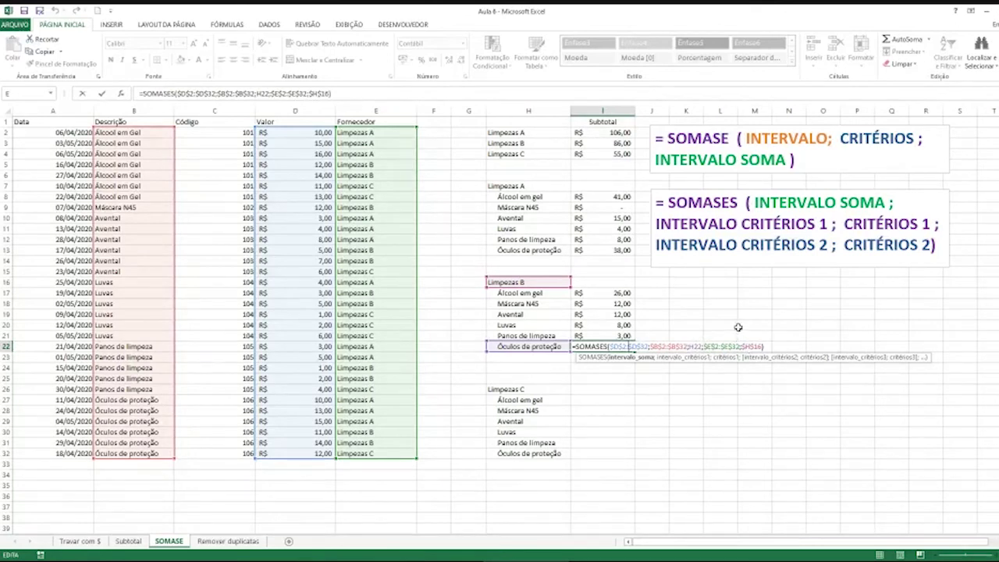
{"action": "key", "text": "Return"}
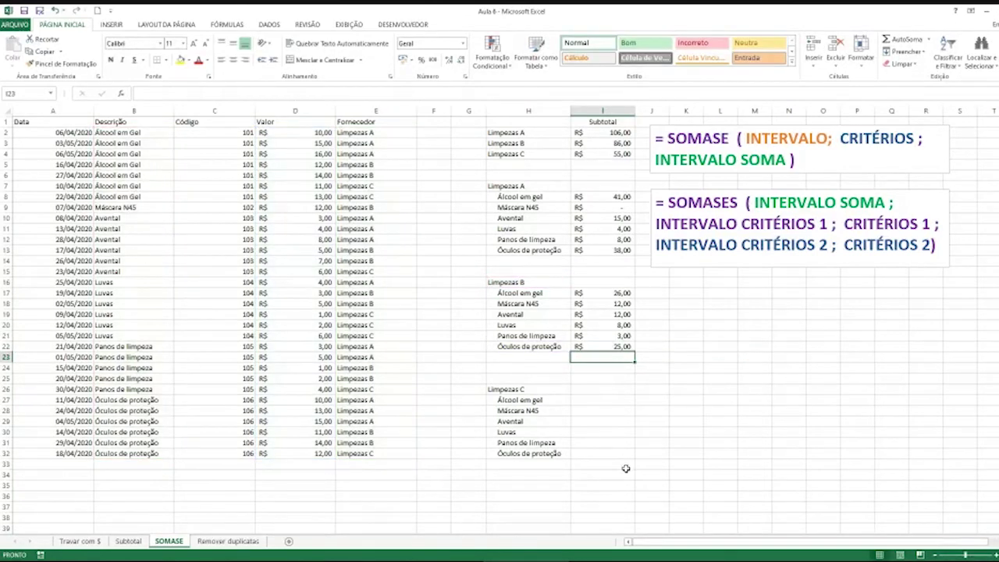
Step: Copy the SOMASES formula from I22 to I27, the Álcool em gel subtotal under Limpezas C
{"action": "left_click", "coordinate": [602, 345]}
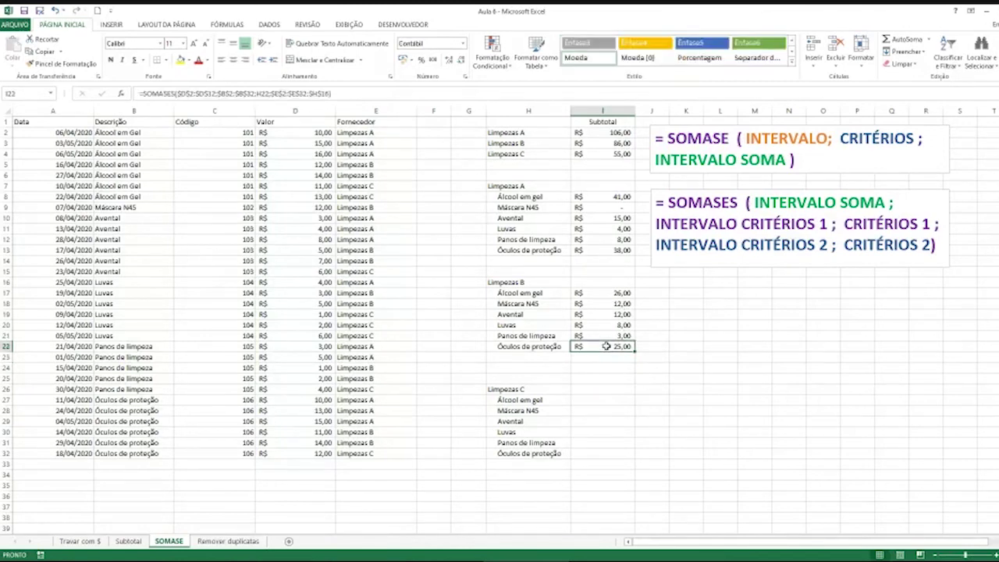
{"action": "key", "text": "ctrl+c"}
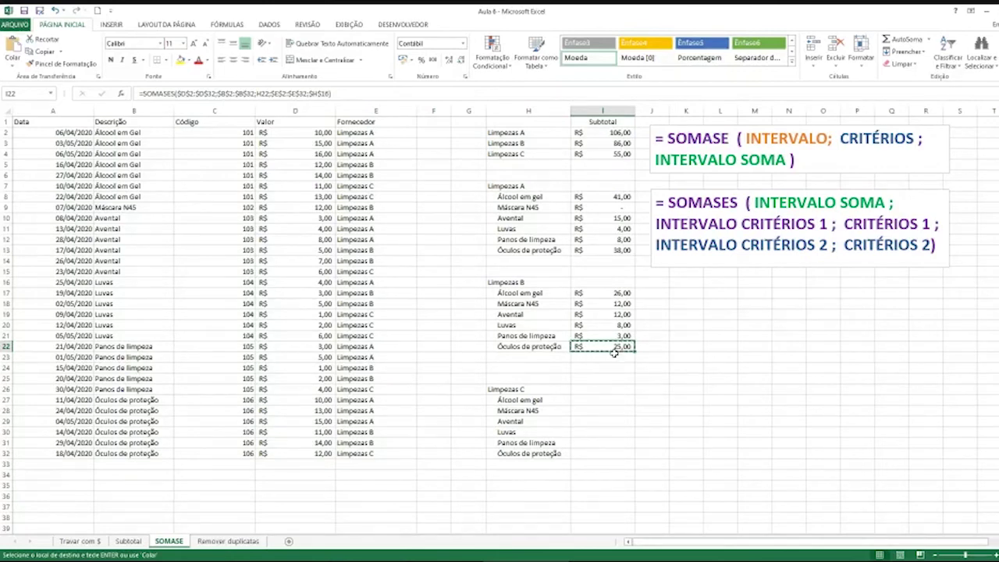
{"action": "left_click", "coordinate": [601, 400]}
{"action": "key", "text": "ctrl+v"}
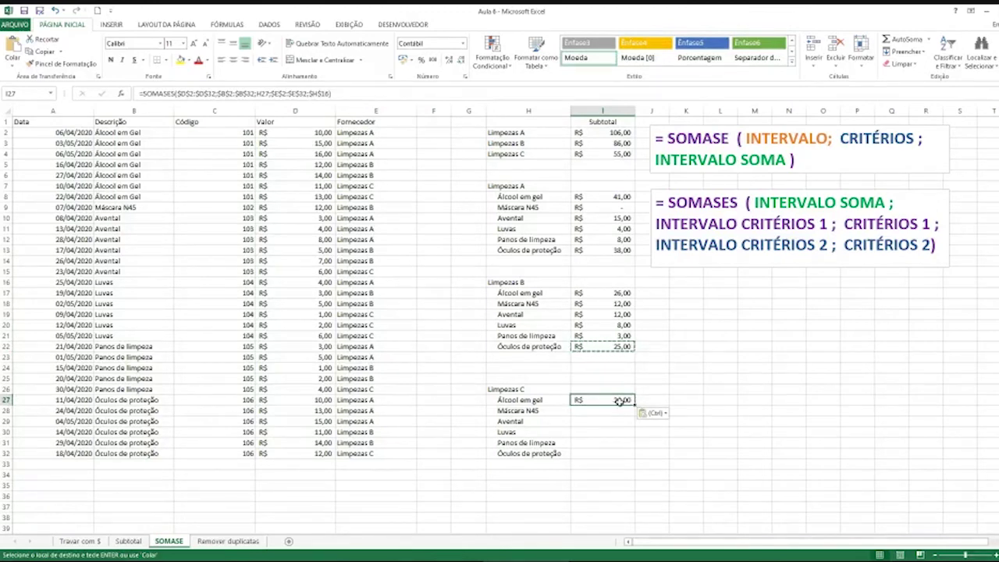
Step: Change the supplier criterion in the I27 SOMASES formula to $H$26, the Limpezas C heading
{"action": "double_click", "coordinate": [621, 400]}
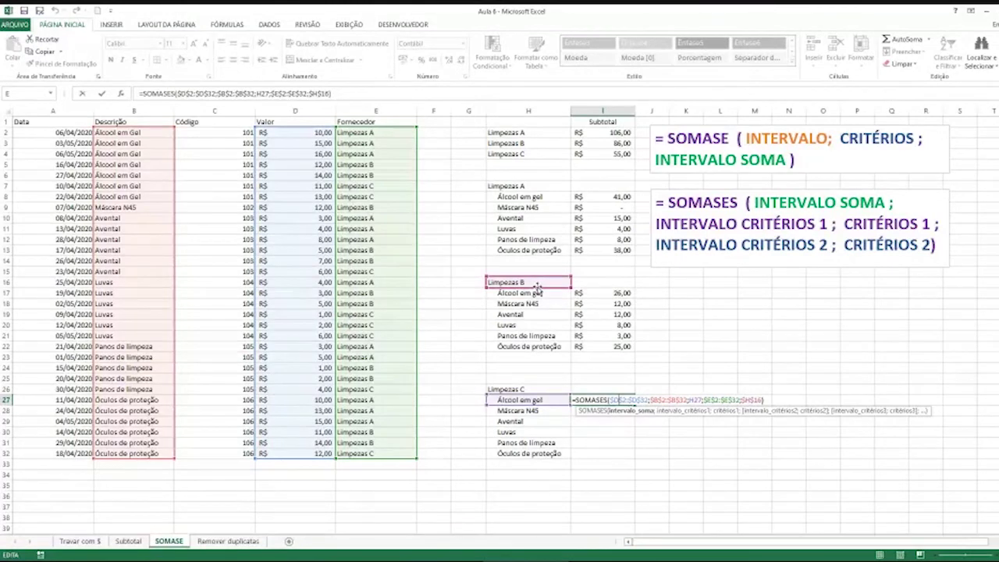
{"action": "left_click_drag", "start_coordinate": [539, 291], "coordinate": [527, 388]}
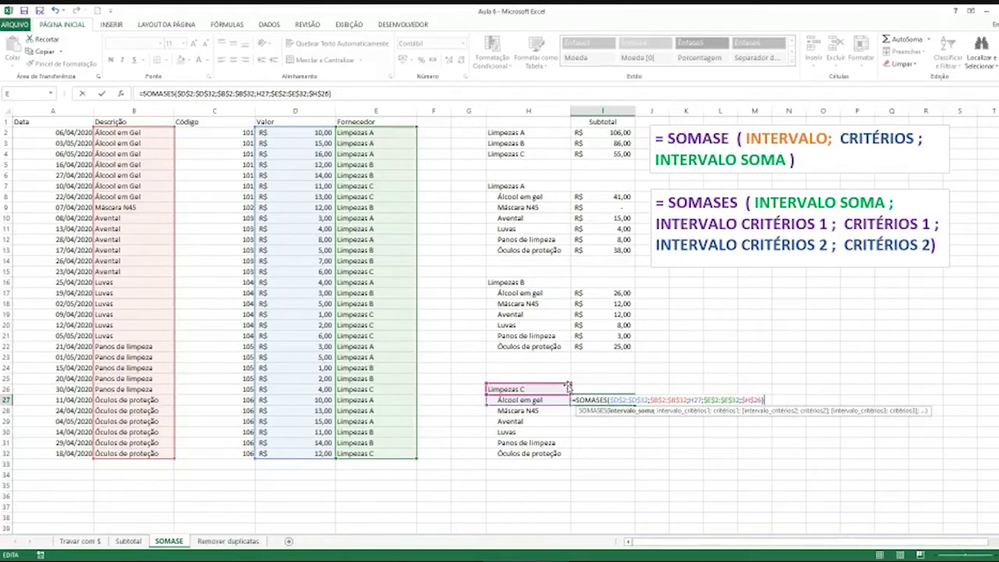
{"action": "key", "text": "Return"}
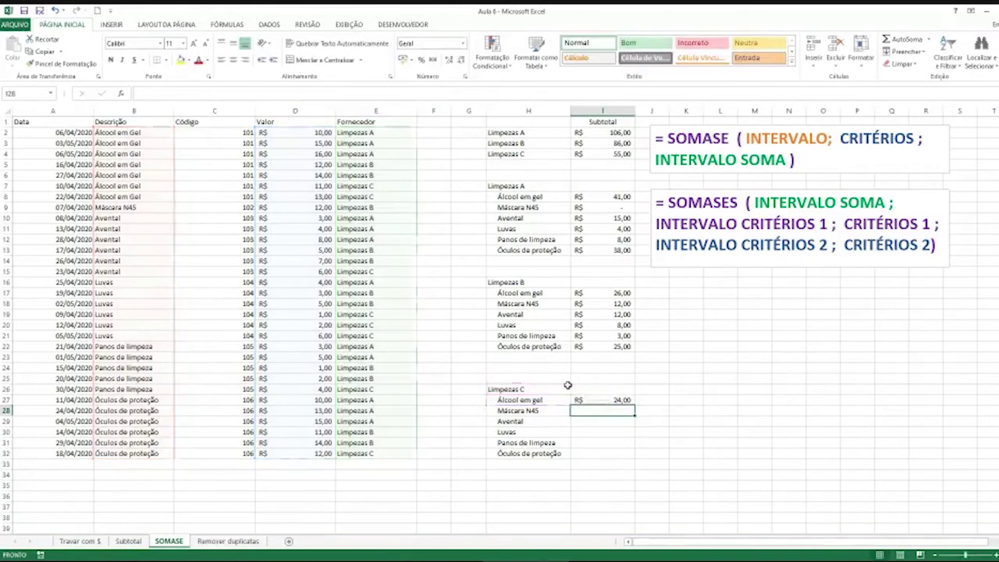
Step: Fill the SOMASES formula from I27 down to I32 for the remaining Limpezas C items
{"action": "left_click", "coordinate": [619, 400]}
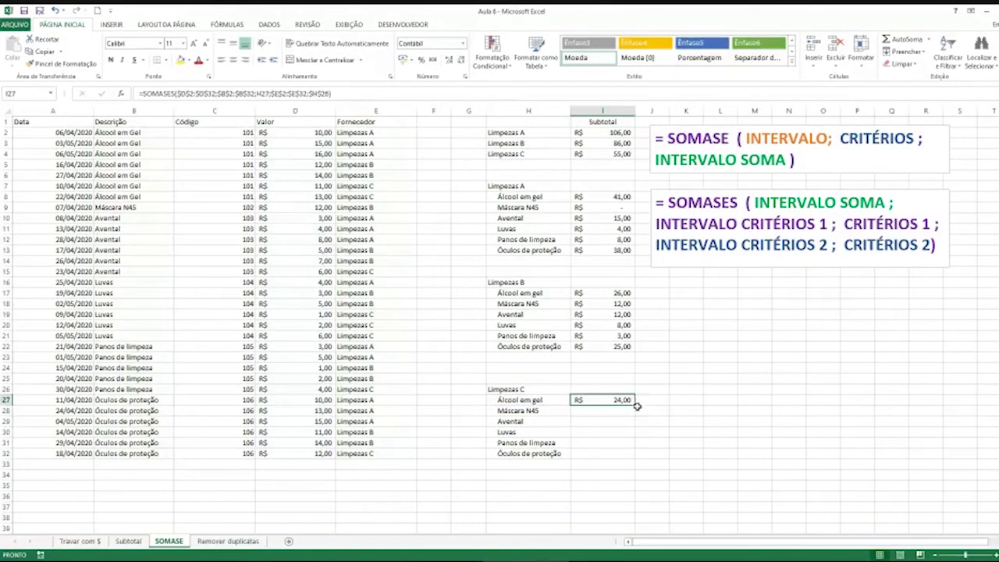
{"action": "left_click_drag", "start_coordinate": [634, 403], "coordinate": [636, 460]}
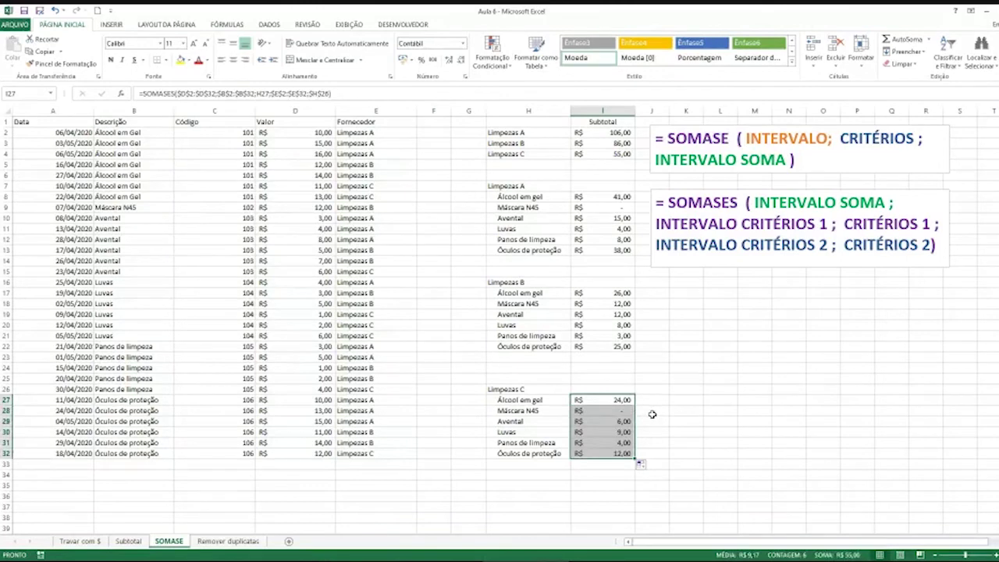
{"action": "left_click", "coordinate": [653, 414]}
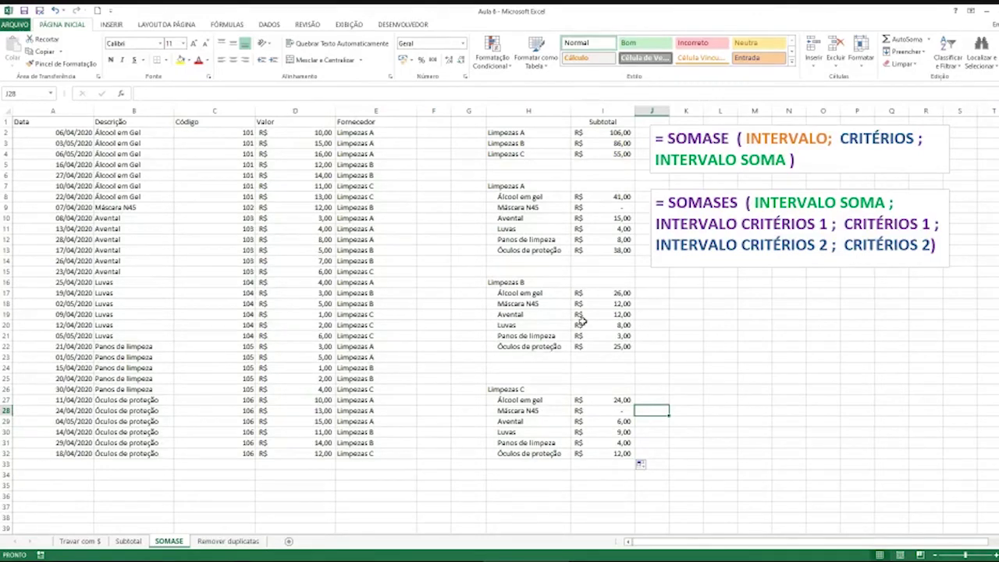
Step: Compare the single-criterion SOMASE supplier totals with the two-criteria SOMASES subtotals by supplier and item
{"action": "left_click", "coordinate": [515, 134]}
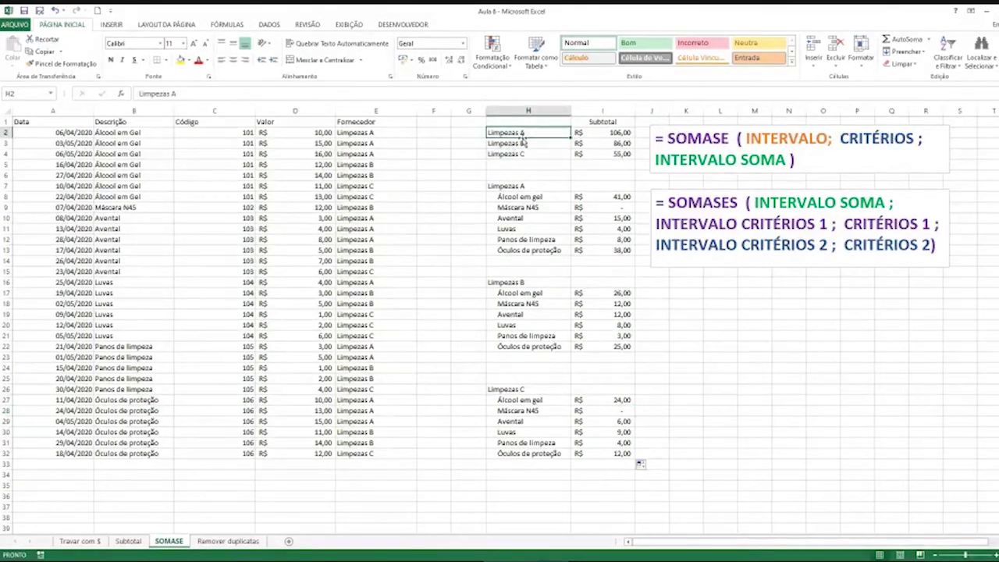
{"action": "left_click", "coordinate": [738, 202]}
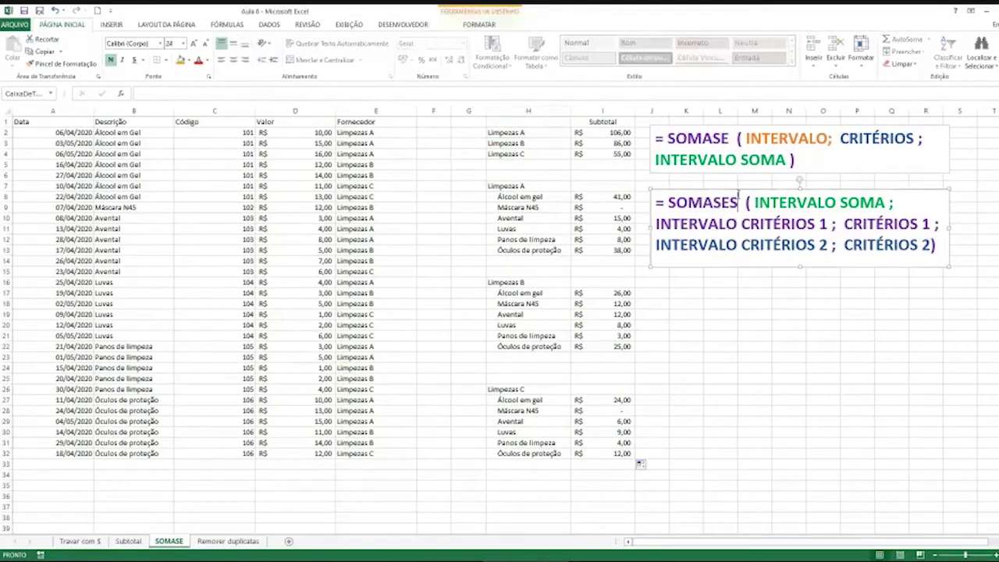
{"action": "left_click", "coordinate": [556, 197]}
{"action": "left_click", "coordinate": [551, 185]}
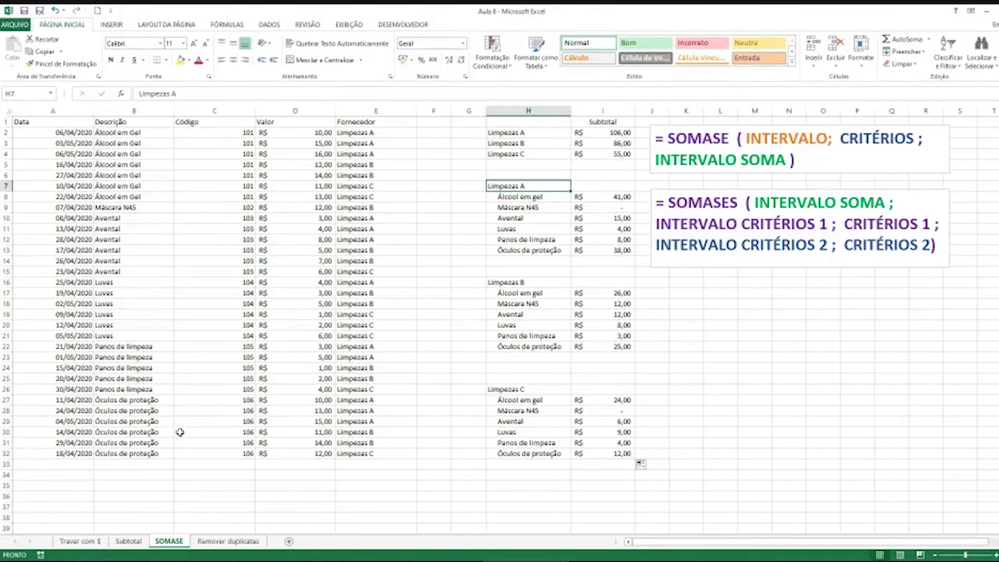
Step: Compare the repeated item descriptions in column A of the Remover duplicatas sheet with the list of unique items in F2:F7
{"action": "left_click", "coordinate": [228, 541]}
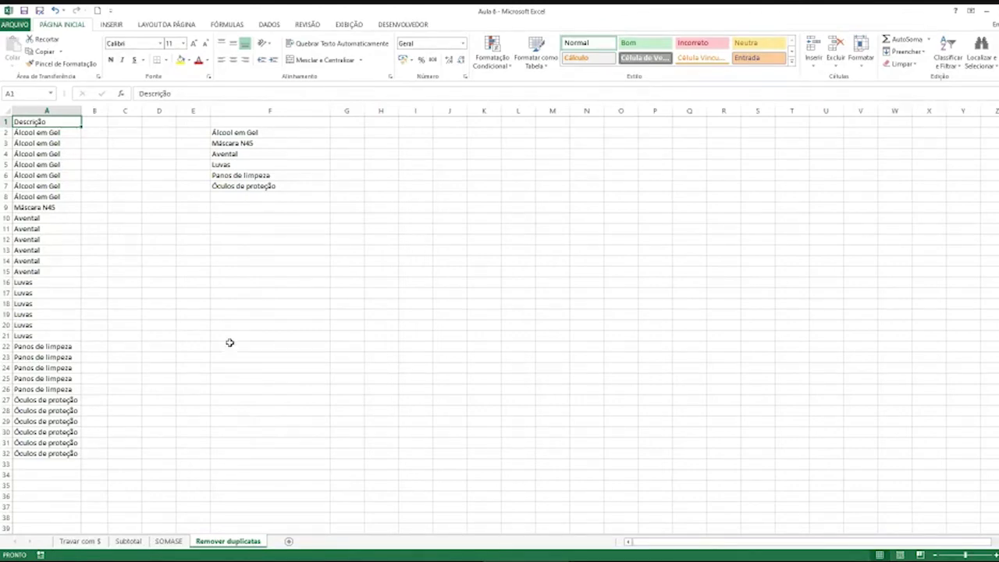
{"action": "left_click", "coordinate": [64, 132]}
{"action": "left_click", "coordinate": [68, 143]}
{"action": "left_click", "coordinate": [69, 153]}
{"action": "left_click", "coordinate": [66, 133]}
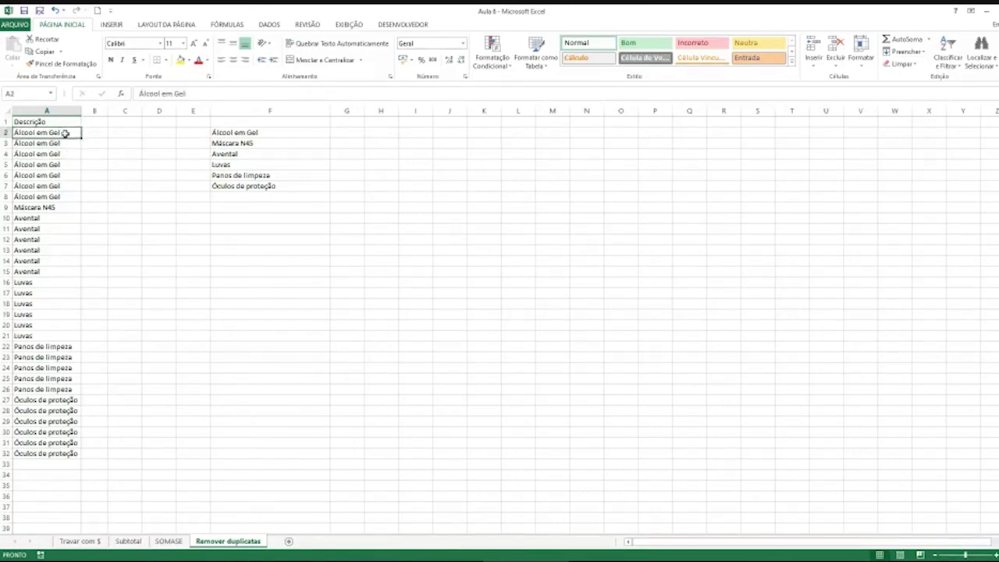
{"action": "left_click_drag", "start_coordinate": [64, 135], "coordinate": [63, 195]}
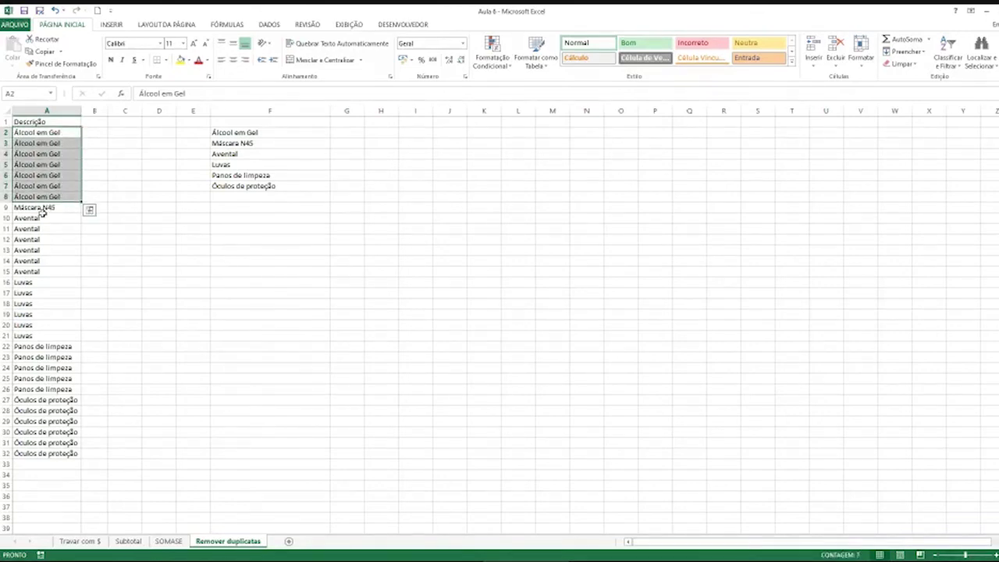
{"action": "left_click_drag", "start_coordinate": [39, 218], "coordinate": [26, 270]}
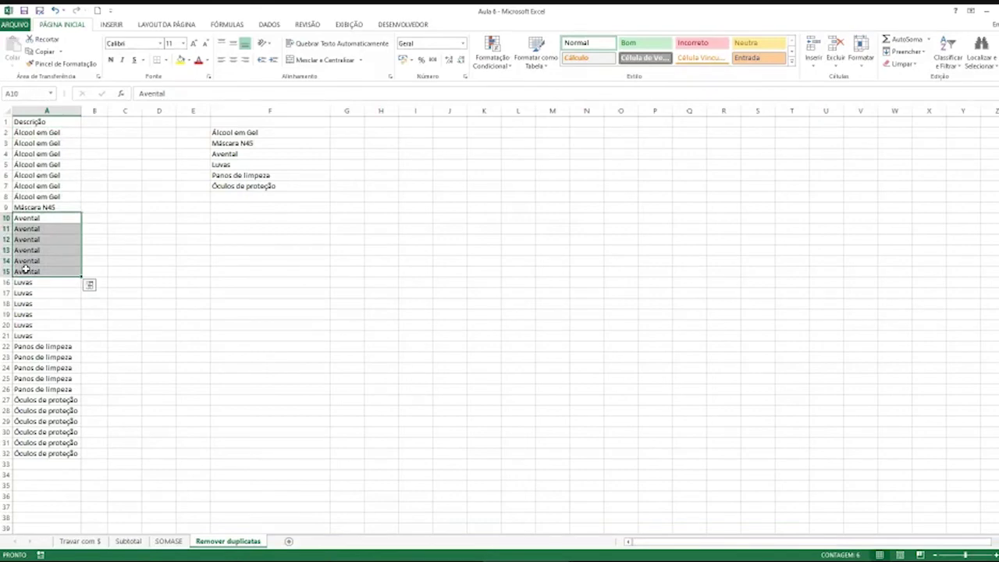
{"action": "left_click", "coordinate": [113, 251]}
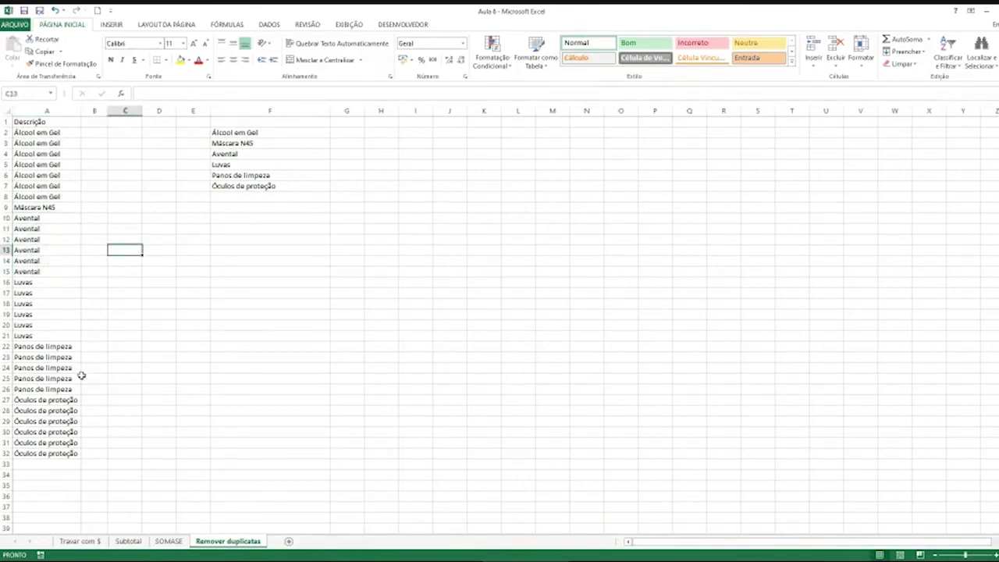
{"action": "left_click_drag", "start_coordinate": [252, 134], "coordinate": [251, 185]}
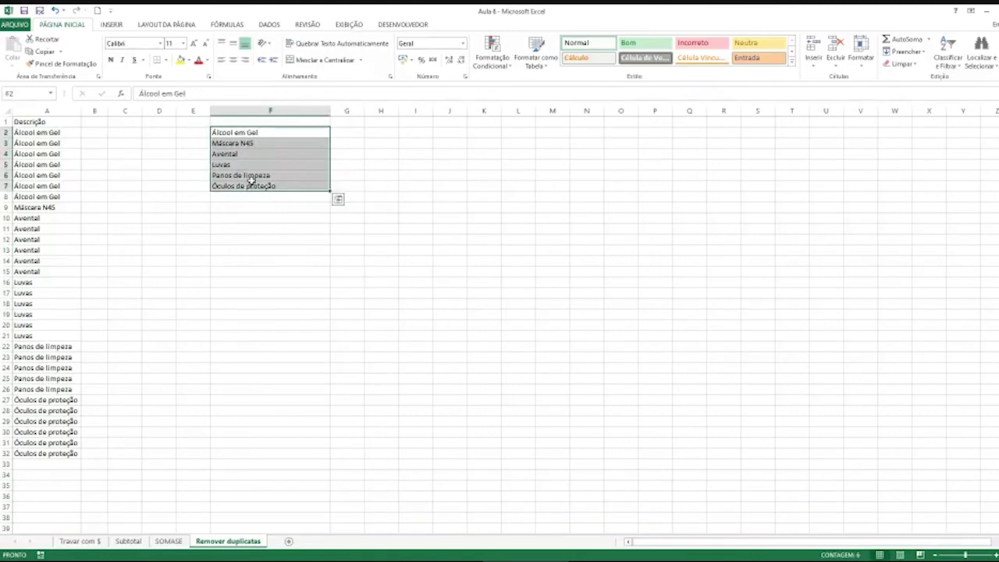
{"action": "left_click", "coordinate": [252, 133]}
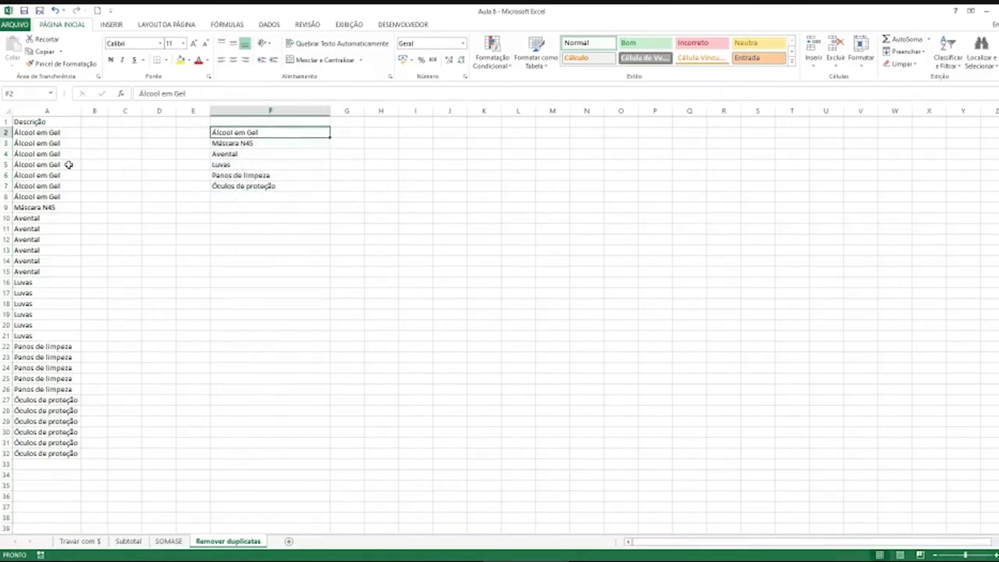
Step: Remove the duplicate values from the item list in A2:A32, checking Coluna A without treating the first row as a header
{"action": "left_click", "coordinate": [57, 126]}
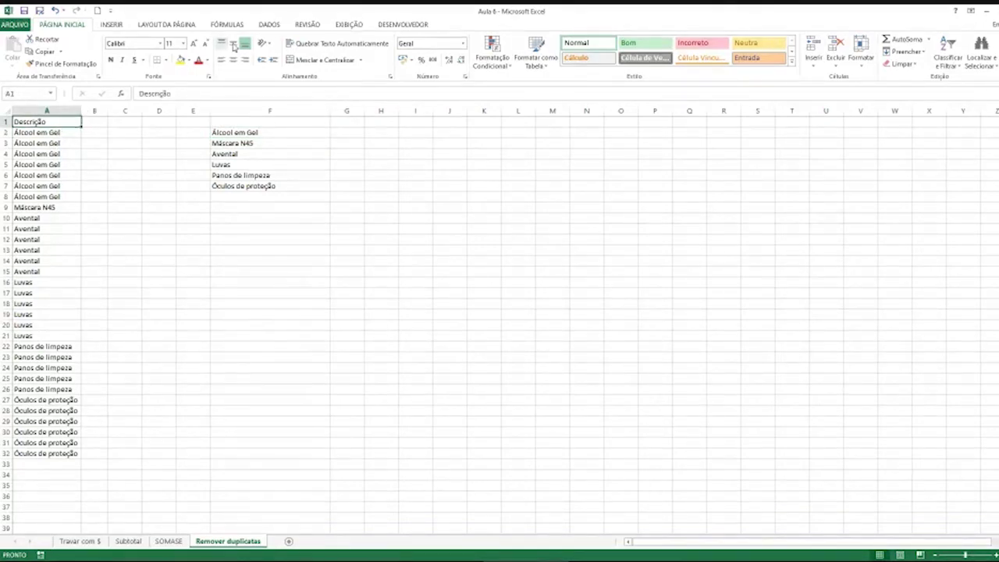
{"action": "left_click", "coordinate": [268, 24]}
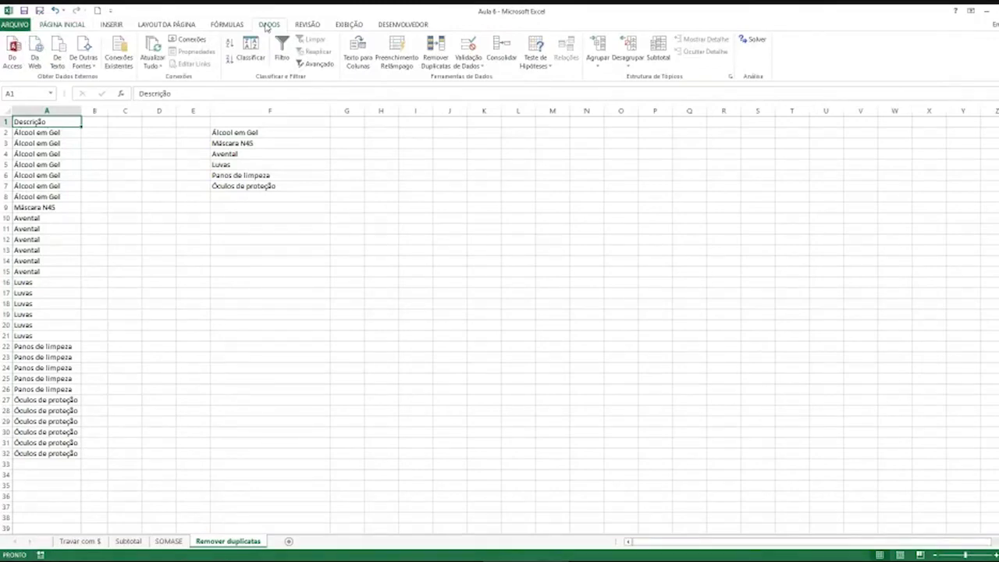
{"action": "left_click", "coordinate": [60, 133]}
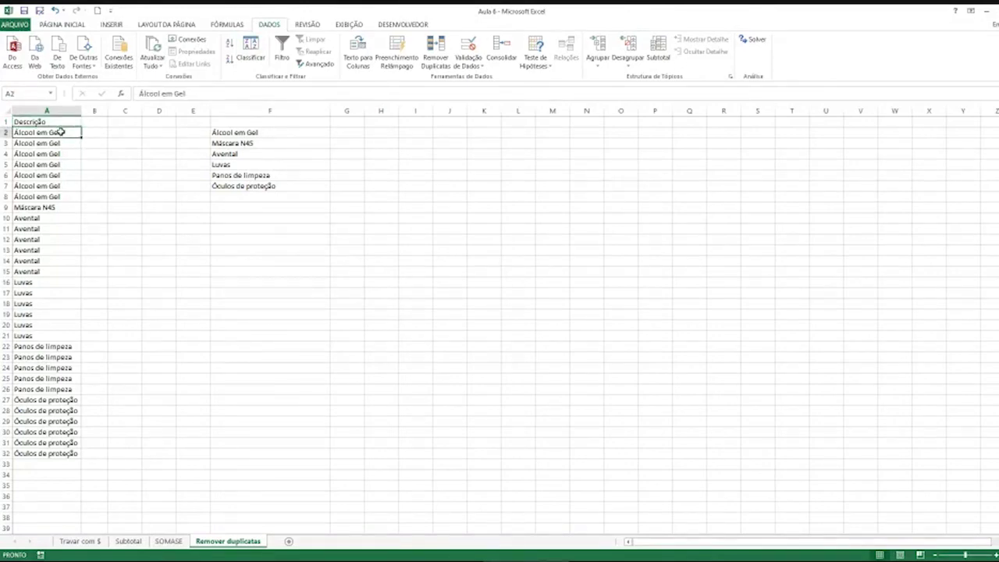
{"action": "left_click_drag", "start_coordinate": [60, 133], "coordinate": [50, 454]}
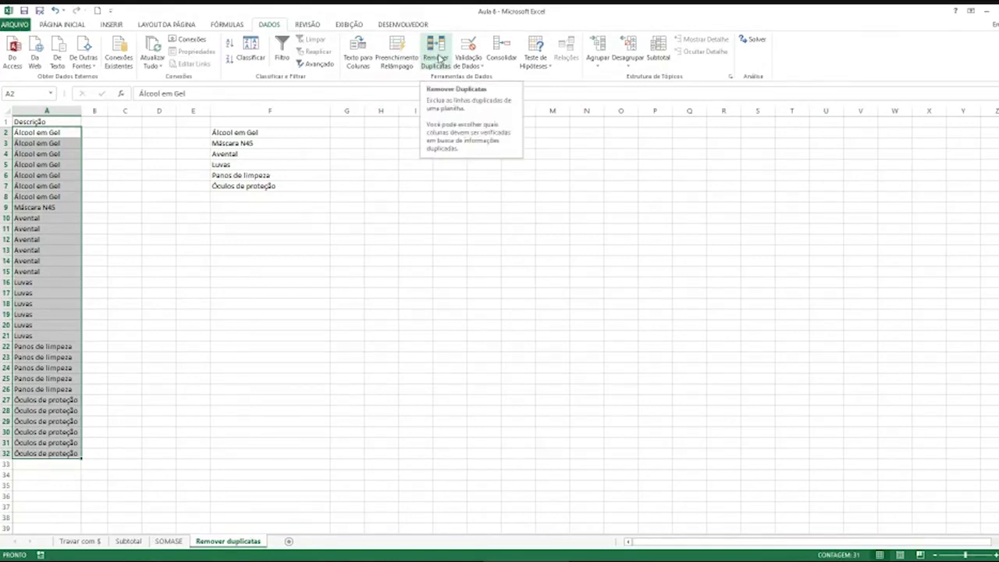
{"action": "left_click", "coordinate": [437, 54]}
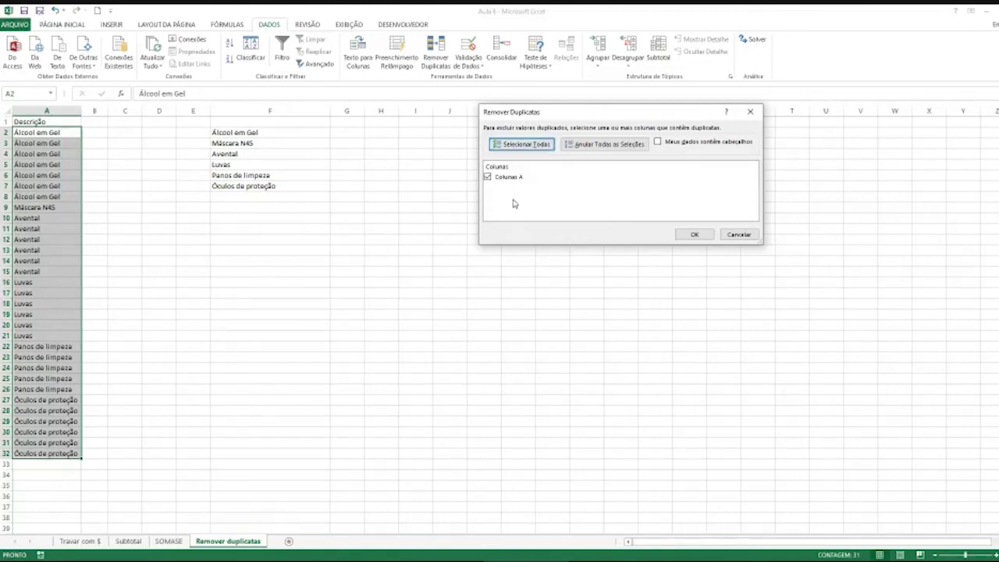
{"action": "left_click", "coordinate": [686, 235]}
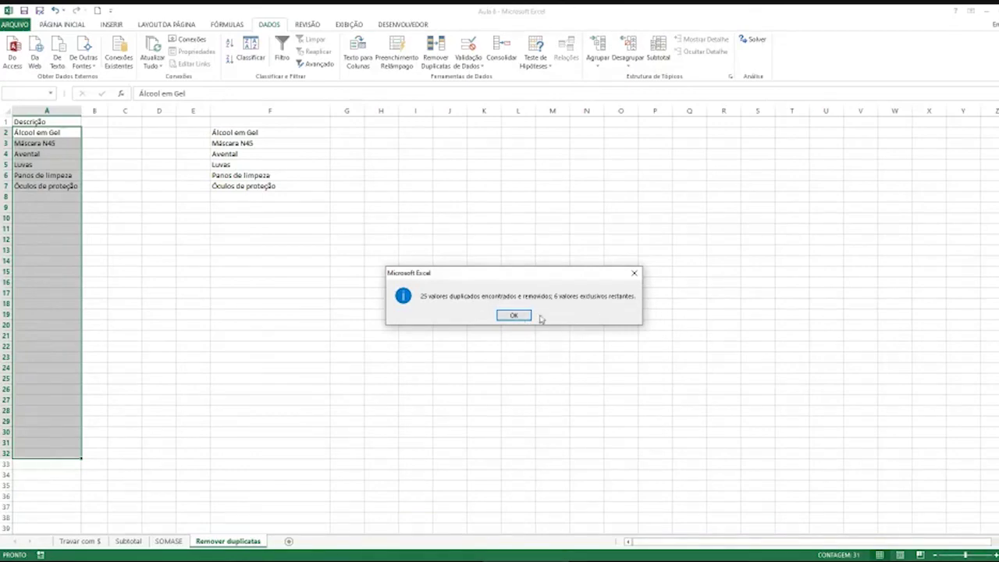
{"action": "left_click", "coordinate": [513, 316]}
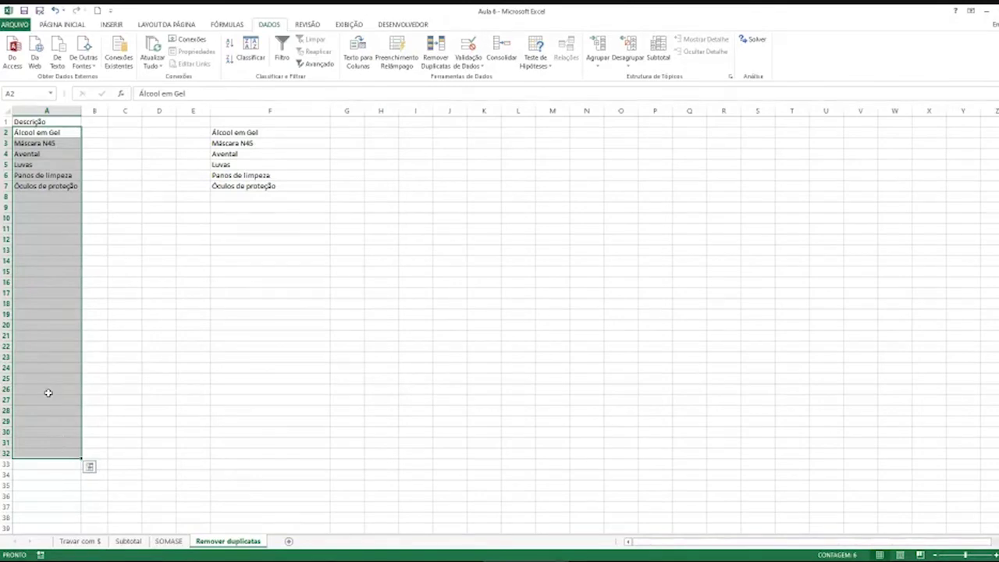
{"action": "left_click_drag", "start_coordinate": [50, 133], "coordinate": [47, 184]}
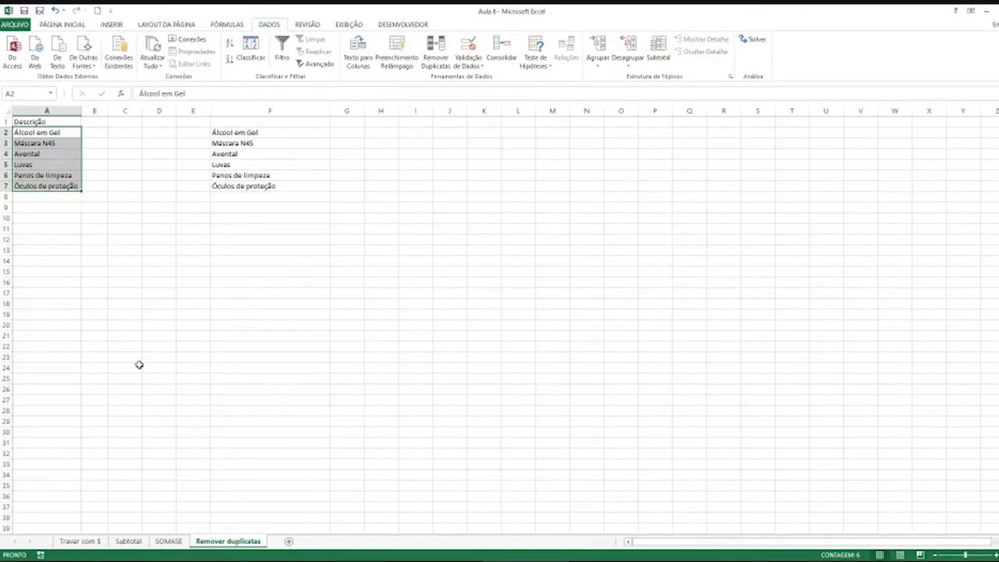
Step: Return to the SOMASE sheet and review the Limpezas A supplier total alongside the SOMASE syntax note
{"action": "left_click", "coordinate": [181, 543]}
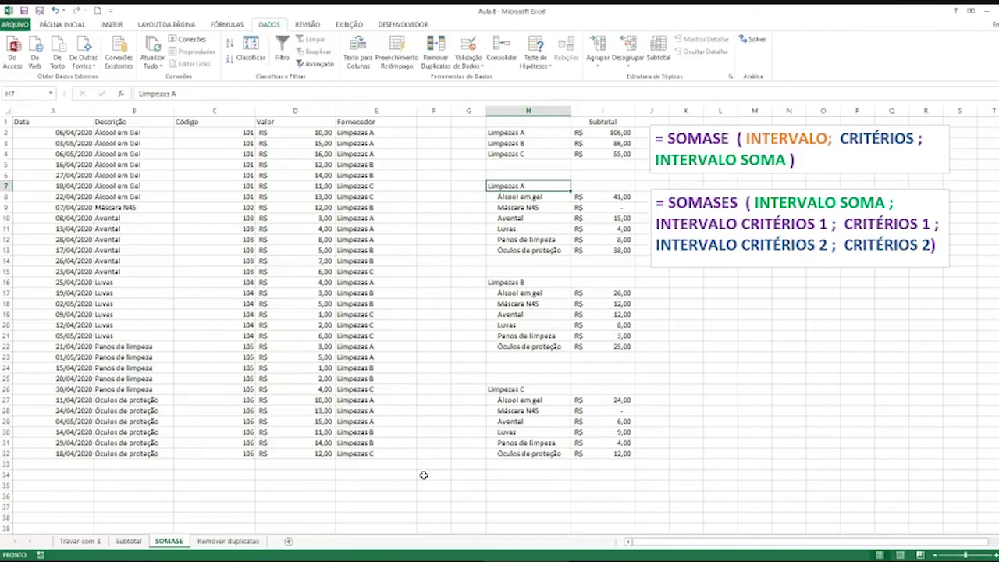
{"action": "left_click", "coordinate": [544, 137]}
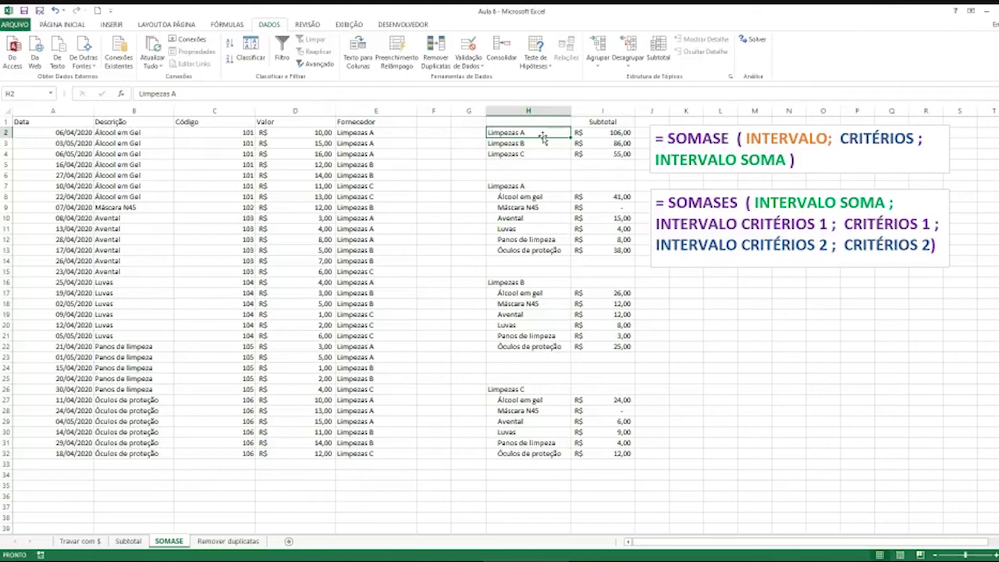
{"action": "left_click", "coordinate": [726, 139]}
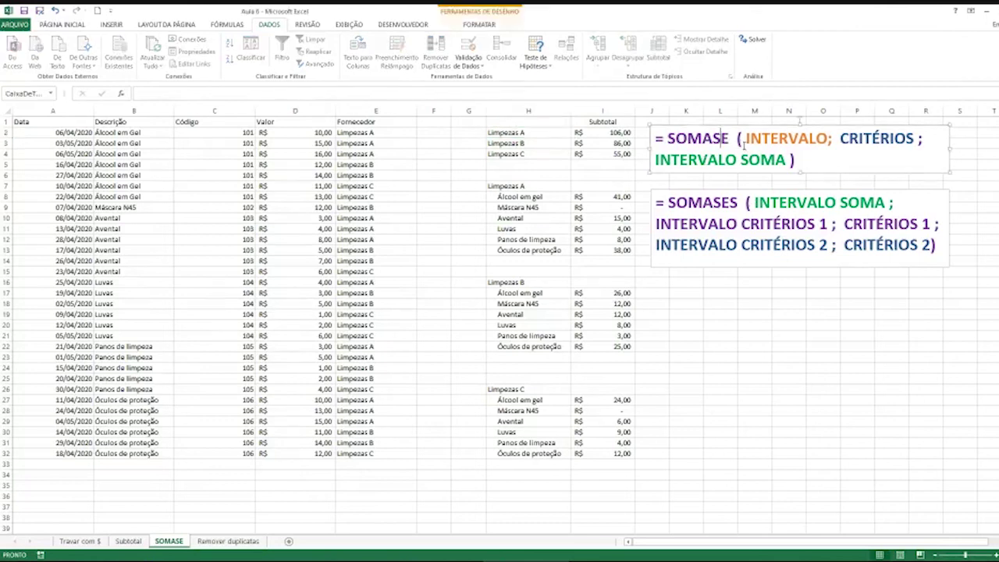